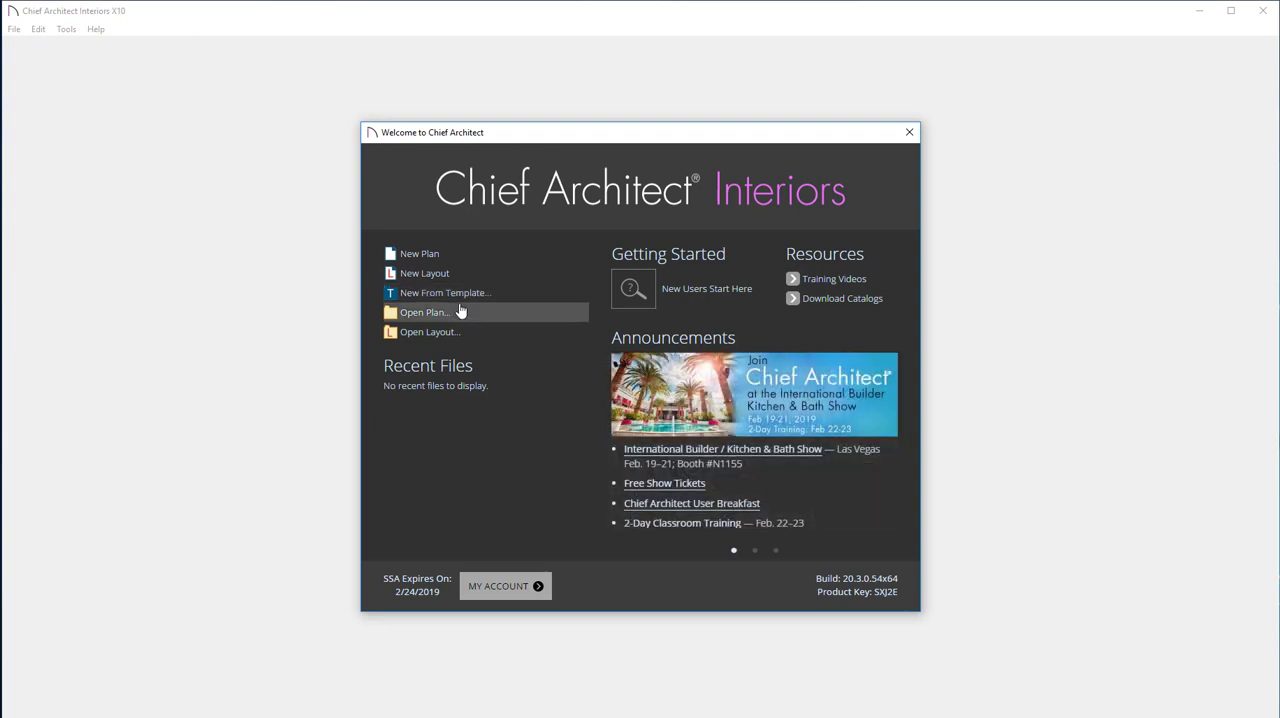
# Create a new plan and draw a straight horizontal wall across the upper part of the drawing area
pyautogui.click(458, 255)
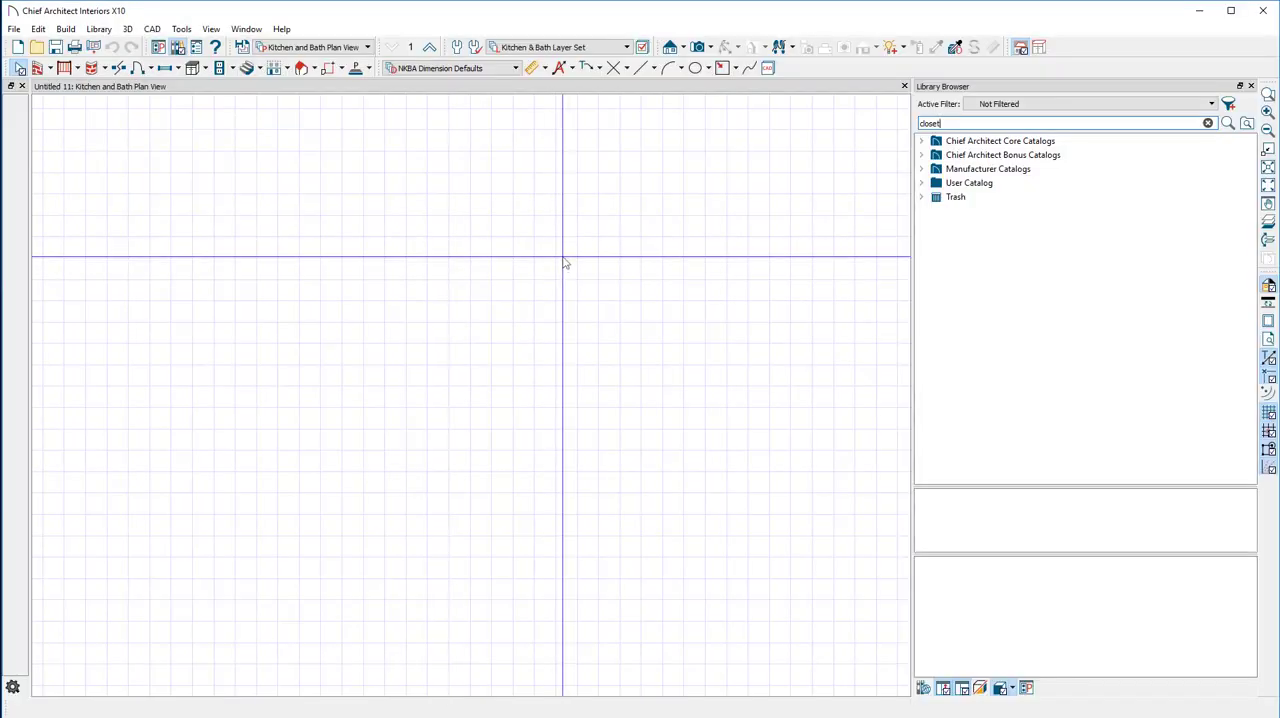
pyautogui.click(38, 68)
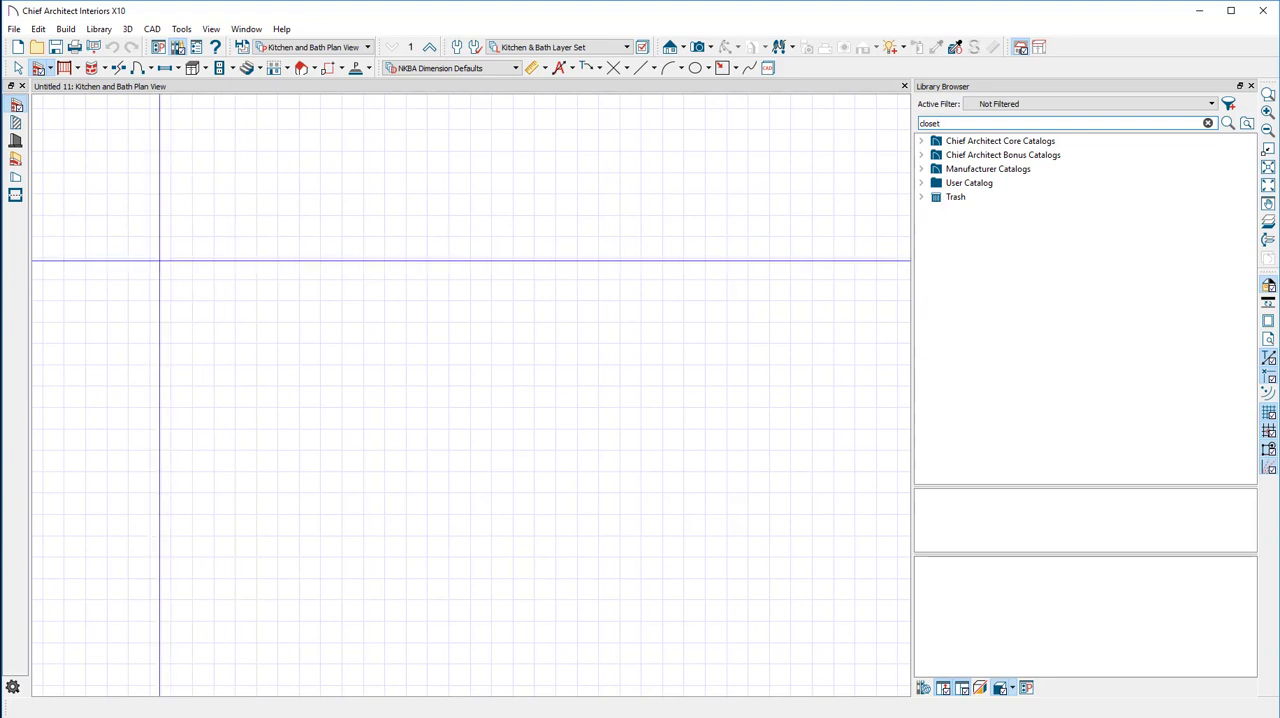
pyautogui.moveTo(160, 264); pyautogui.dragTo(780, 264)
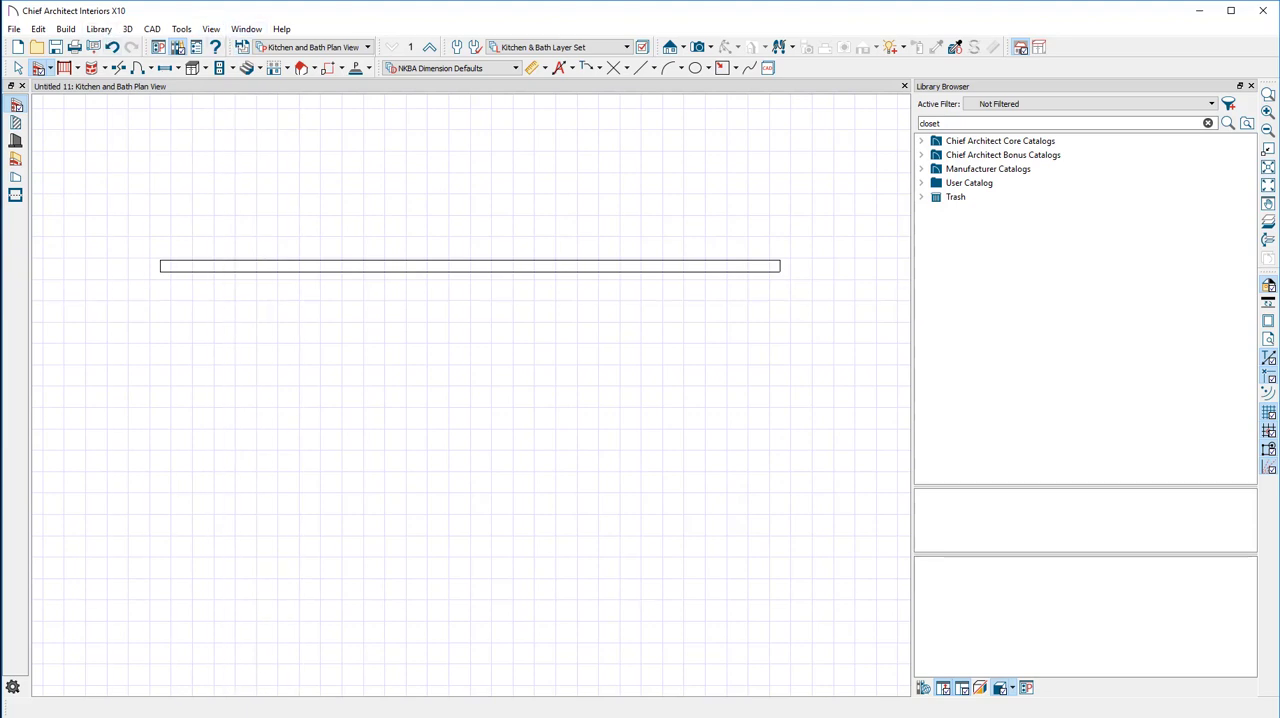
# Switch to the browser and open the Chief Architect Catalog page from the Barker Modern site's design and layout tutorials
pyautogui.hotkey('alt', 'Tab')
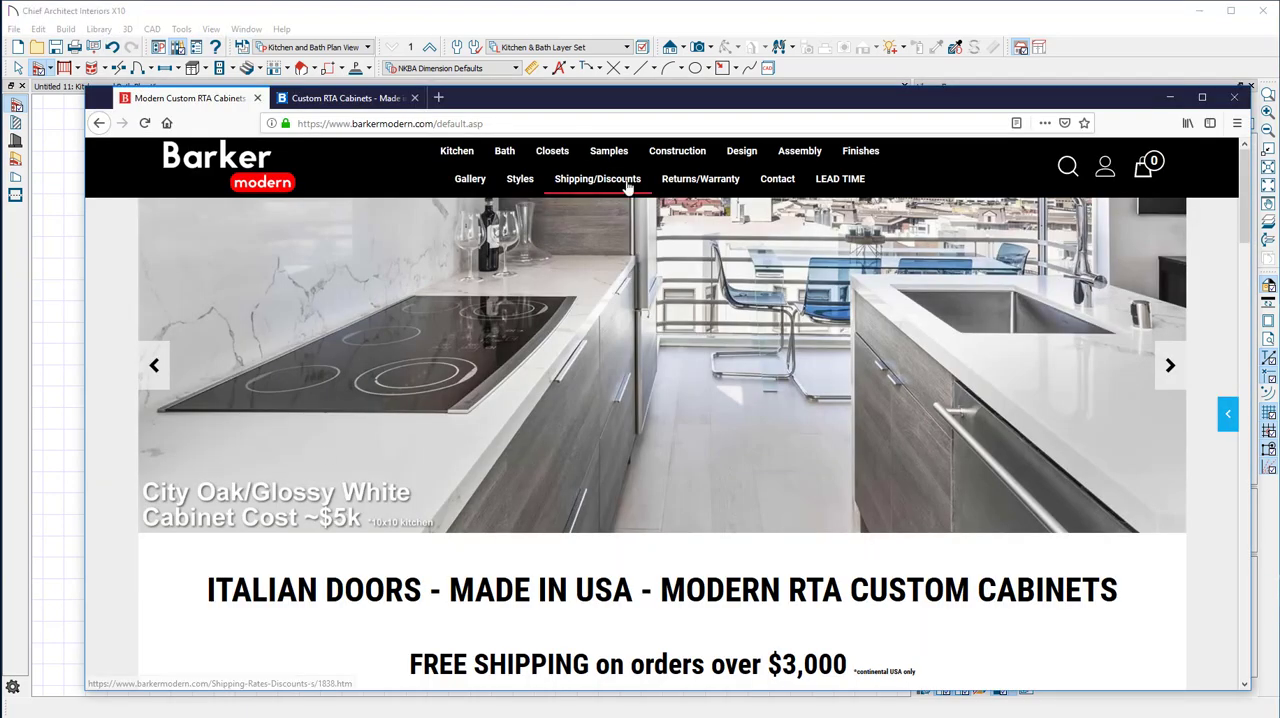
pyautogui.moveTo(766, 160)
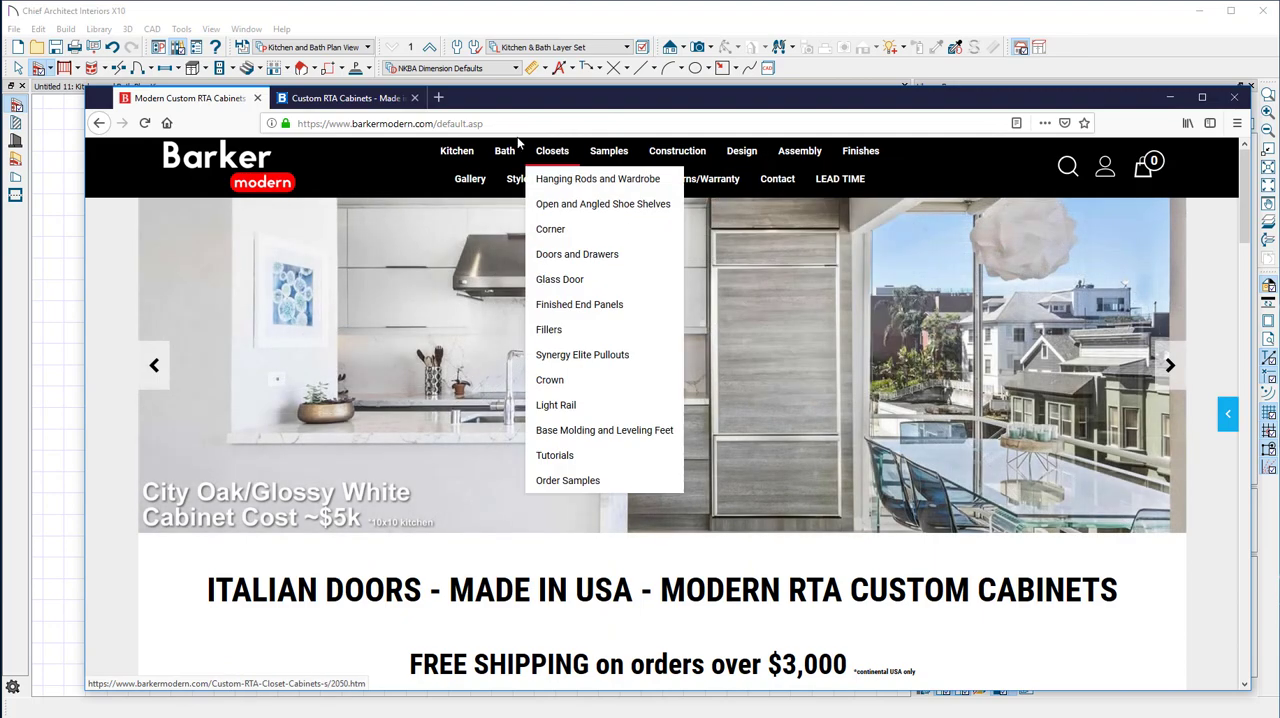
pyautogui.click(744, 155)
pyautogui.scroll(-2, 449, 414)
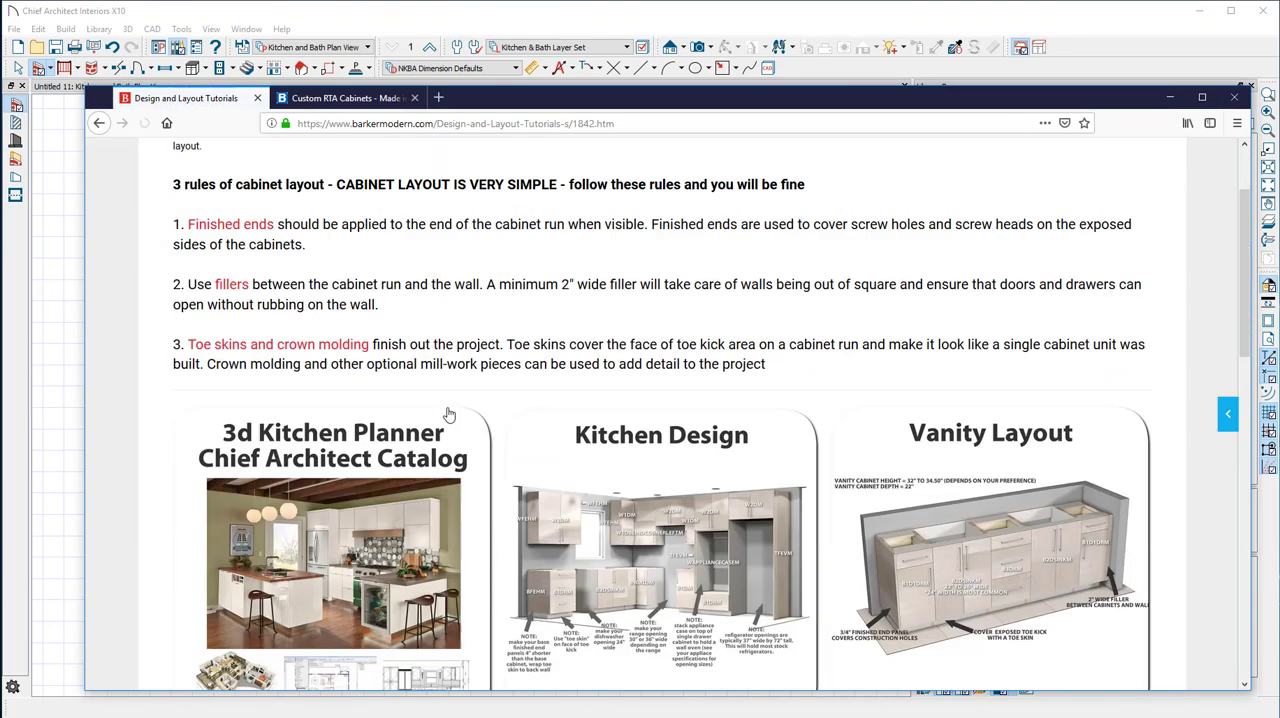
pyautogui.scroll(1, 449, 414)
pyautogui.scroll(-2, 513, 373)
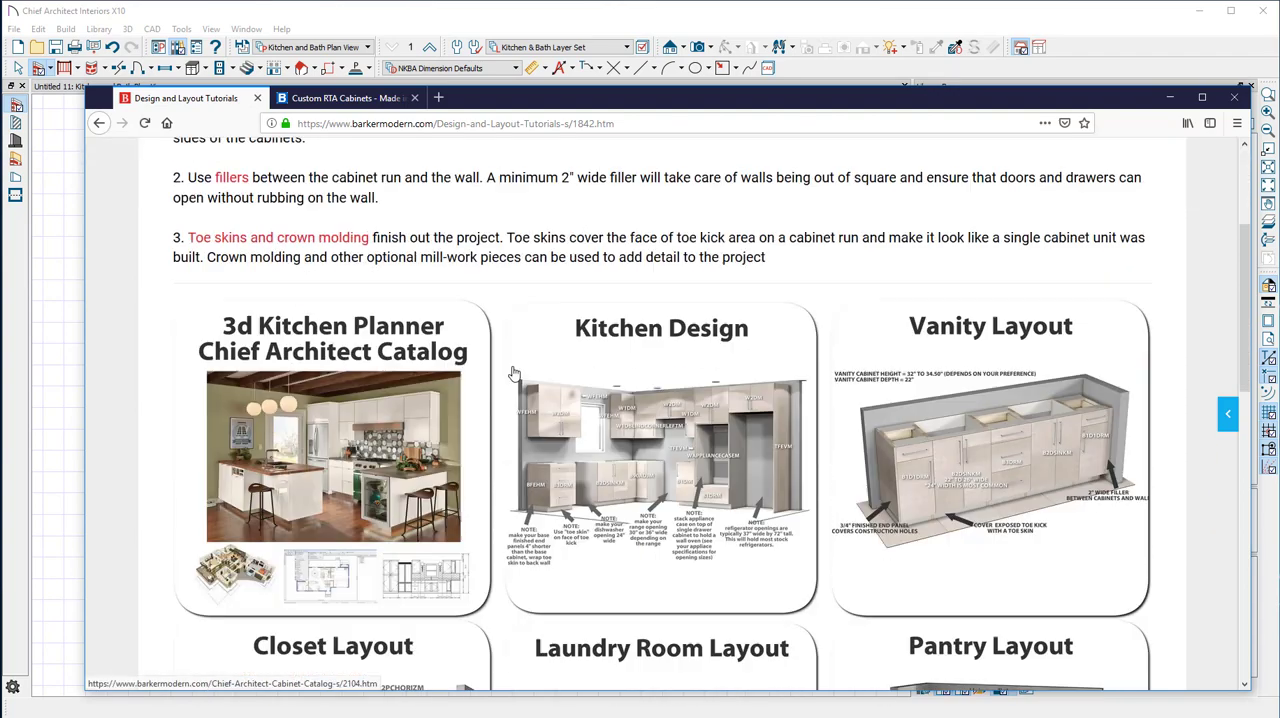
pyautogui.scroll(-1, 513, 373)
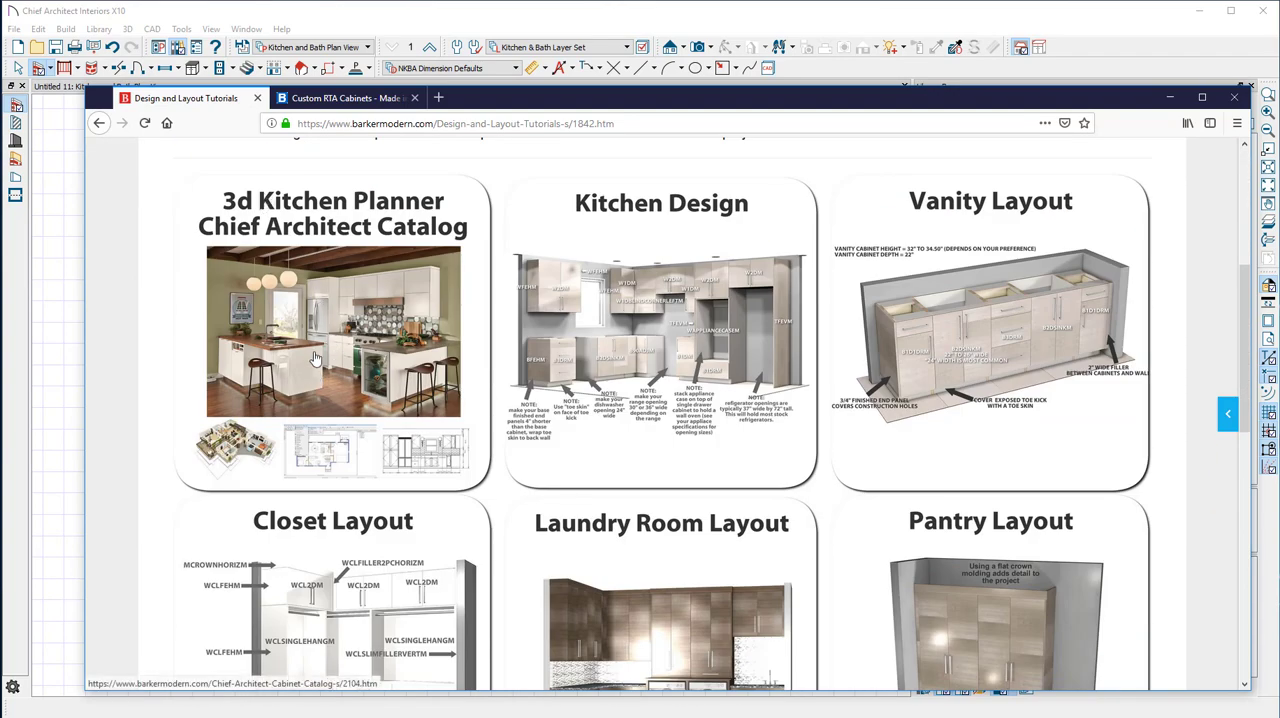
pyautogui.click(315, 358)
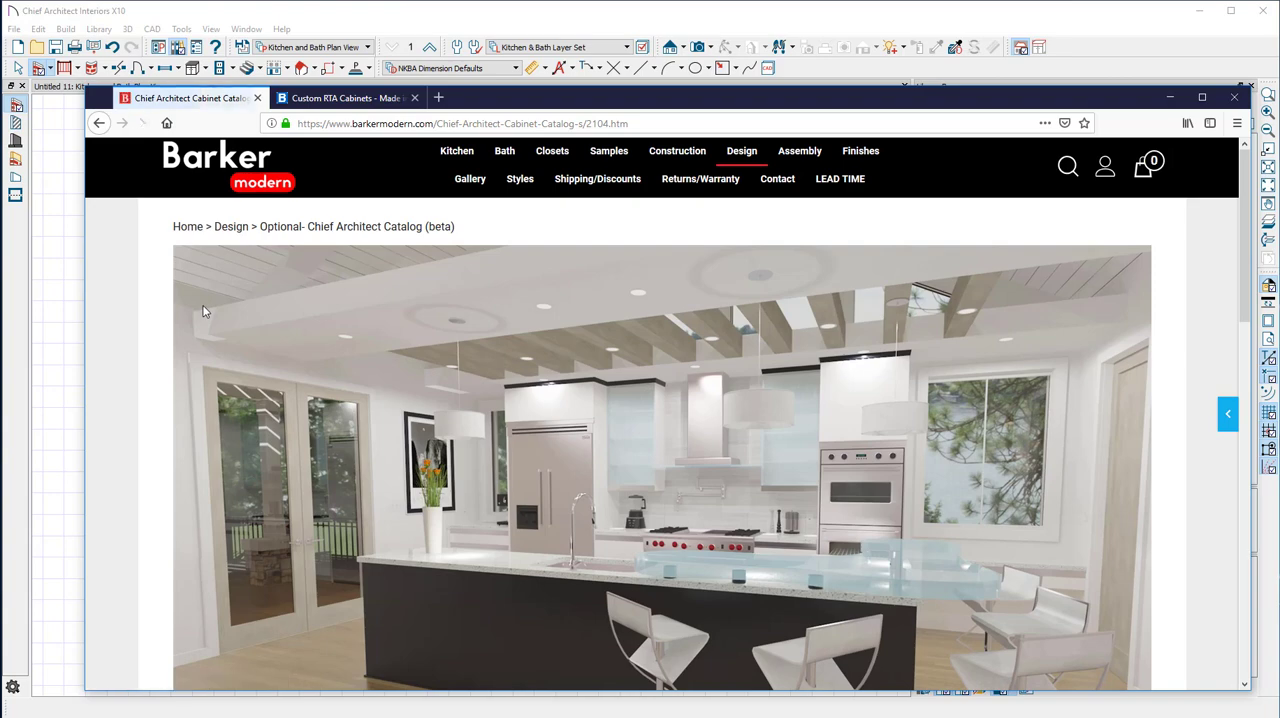
# Review the catalog's install steps and view the Home Designer trial version page, closing it again
pyautogui.scroll(-3, 211, 310)
pyautogui.scroll(1, 211, 311)
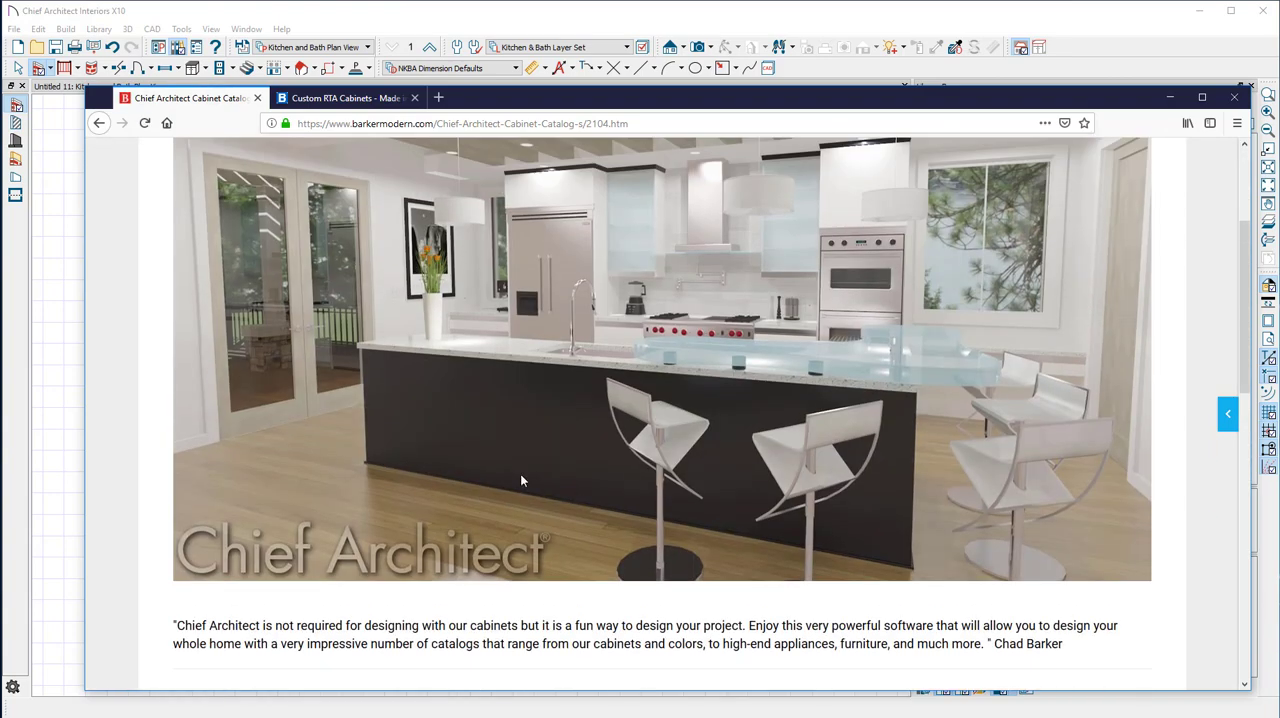
pyautogui.scroll(-3, 520, 481)
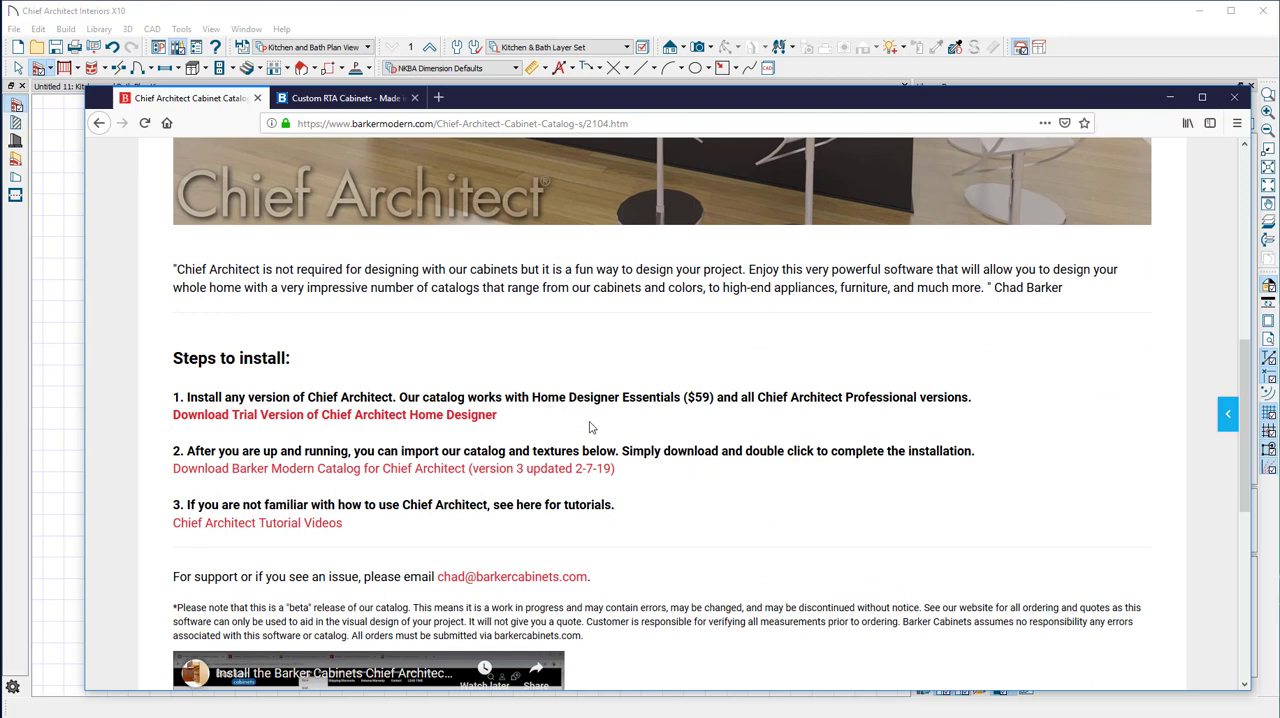
pyautogui.click(268, 416)
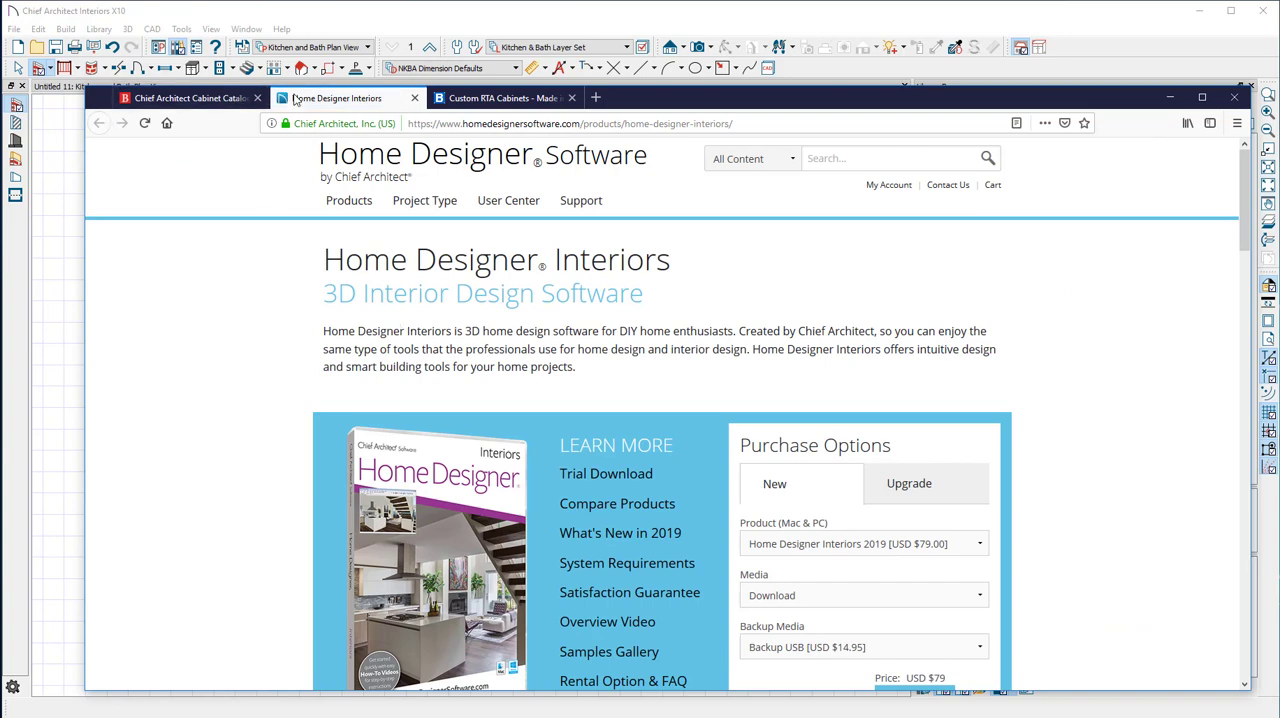
pyautogui.click(414, 98)
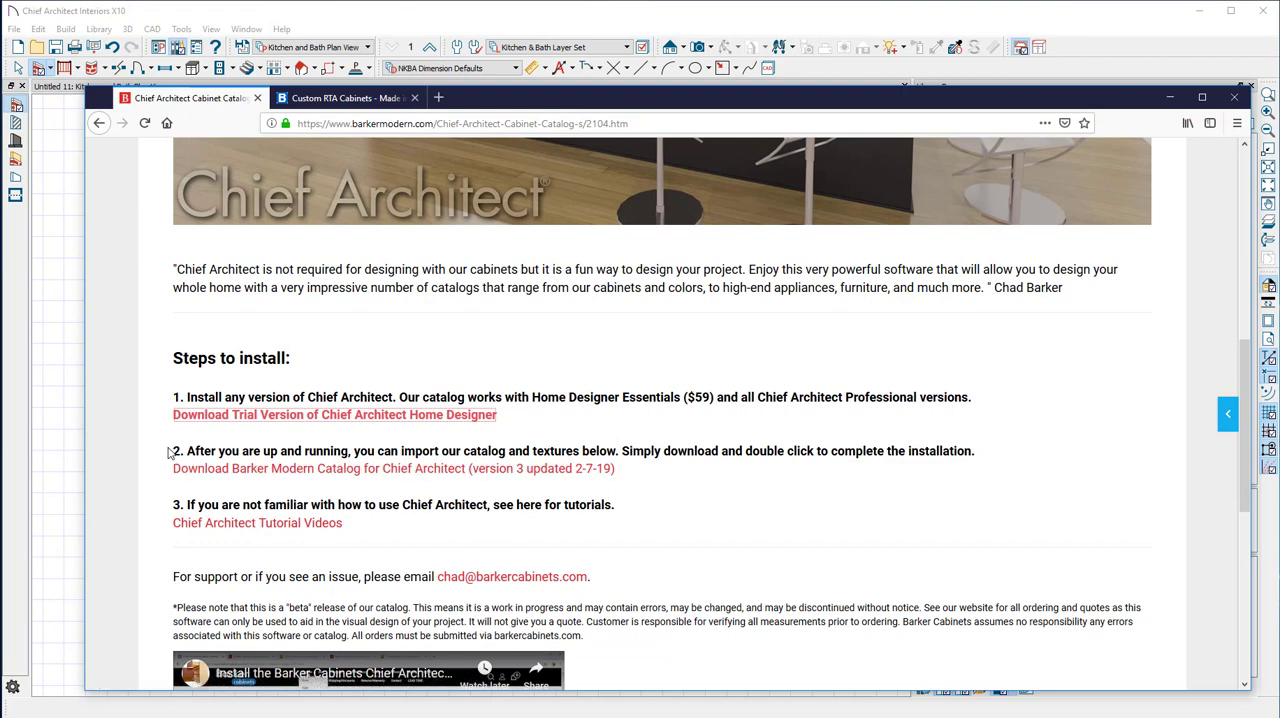
# View the download page for the Barker Modern Catalog (version 3) and return to the install steps
pyautogui.moveTo(166, 452); pyautogui.dragTo(374, 455)
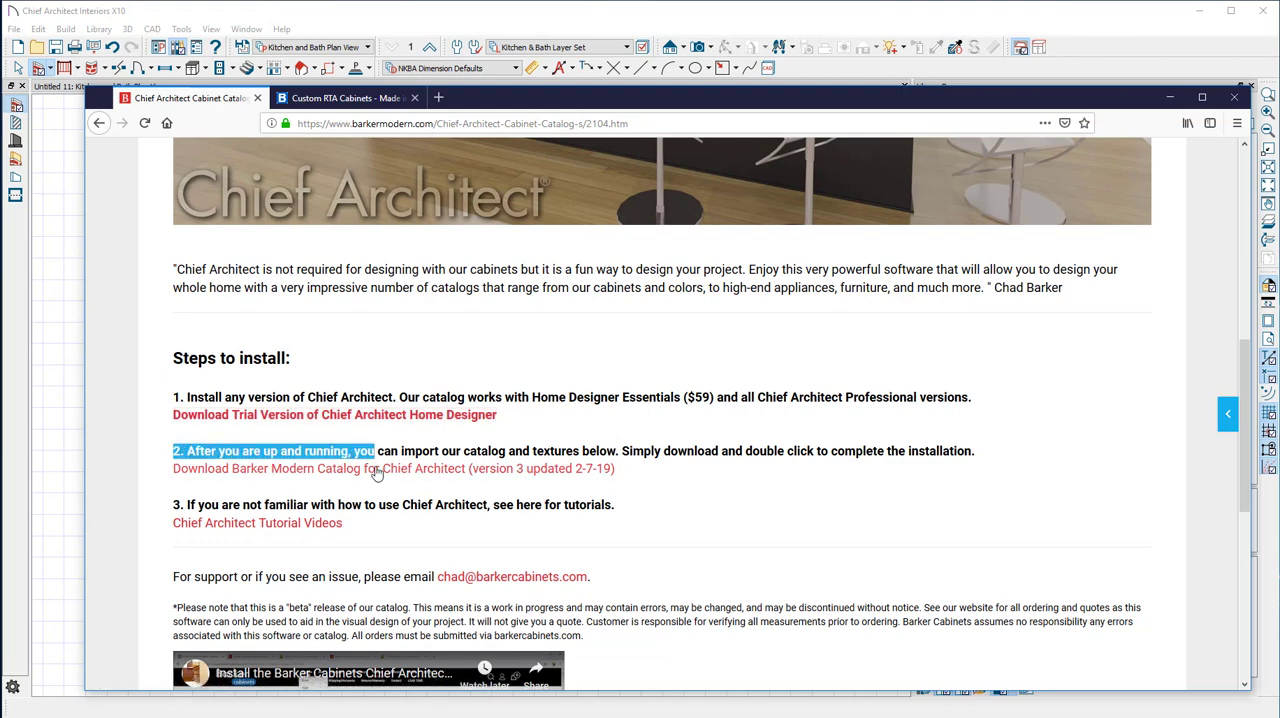
pyautogui.click(349, 469)
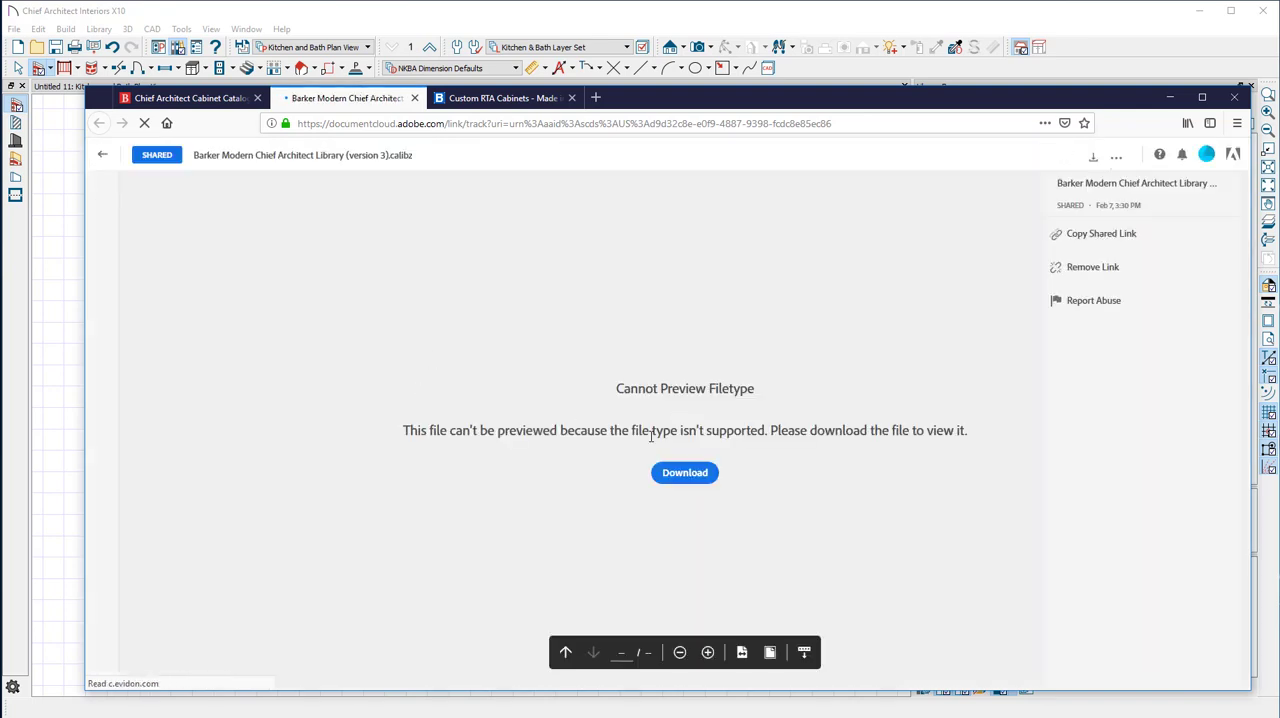
pyautogui.click(193, 99)
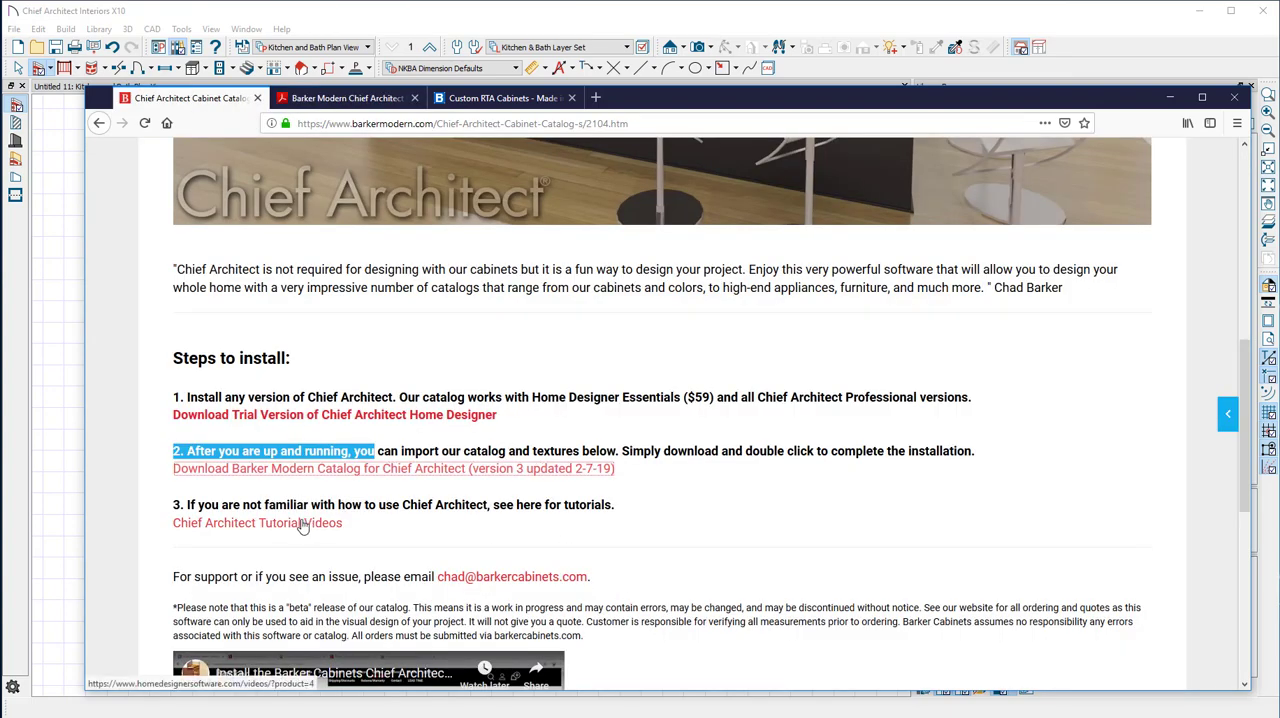
# Open the Chief Architect tutorial videos and look through the playlists, from User Interface to Terrain and Landscaping
pyautogui.click(260, 524)
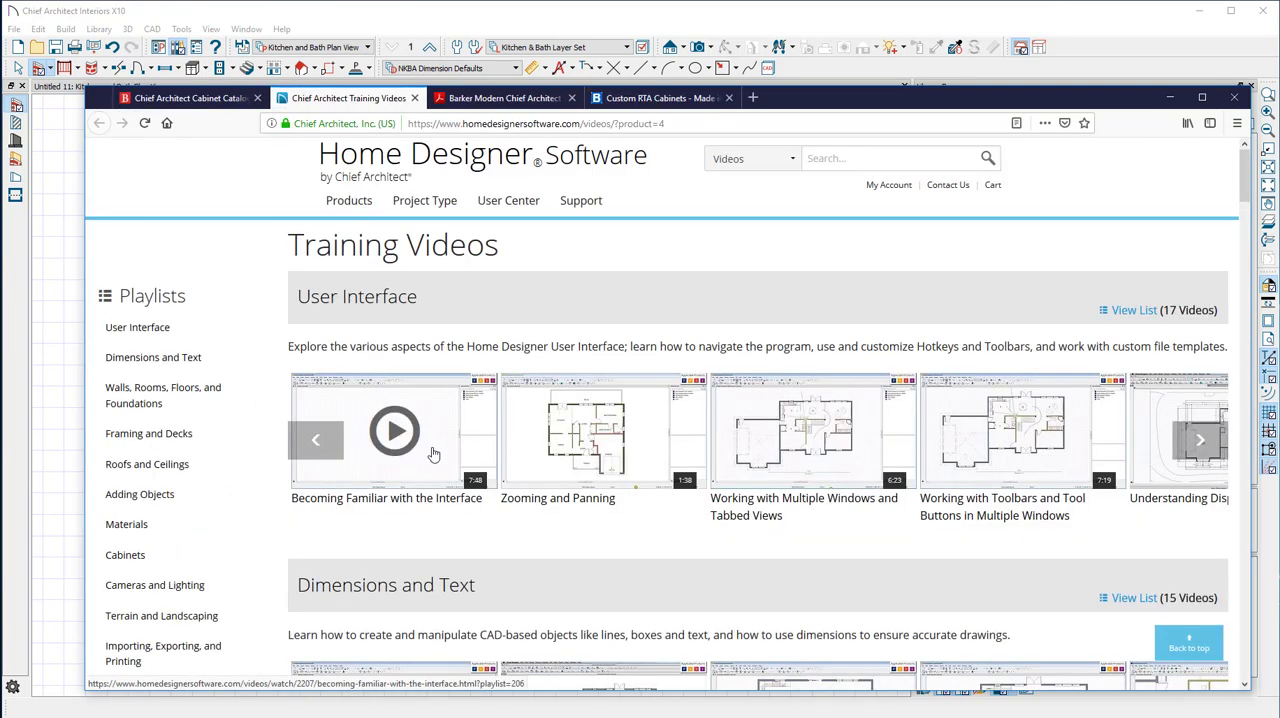
pyautogui.scroll(-1, 745, 542)
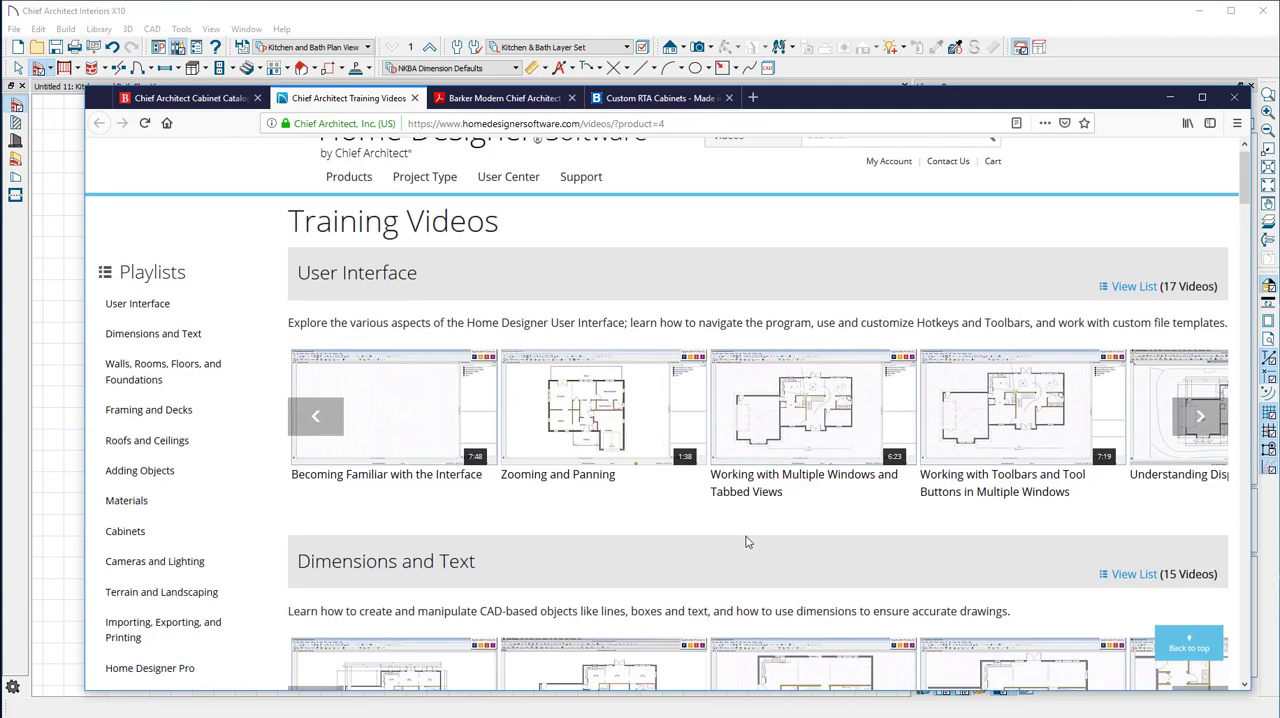
pyautogui.scroll(-3, 745, 542)
pyautogui.scroll(1, 391, 217)
pyautogui.scroll(-2, 520, 383)
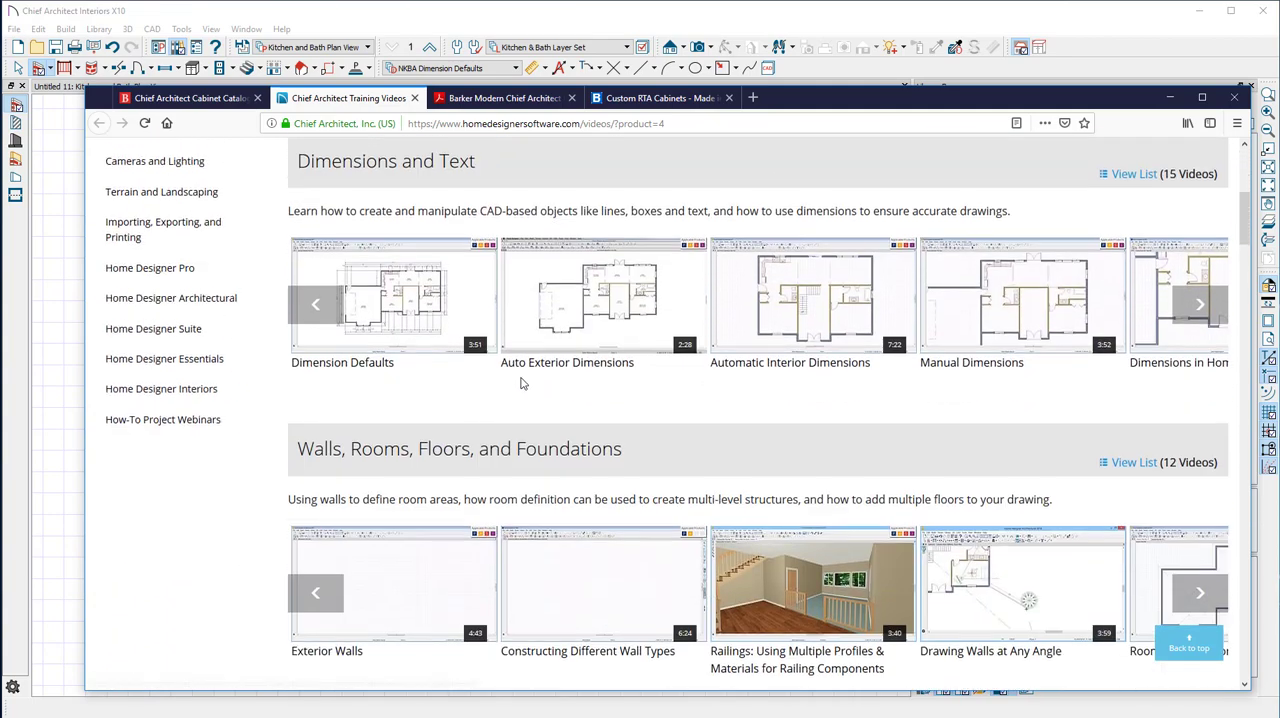
pyautogui.scroll(2, 528, 380)
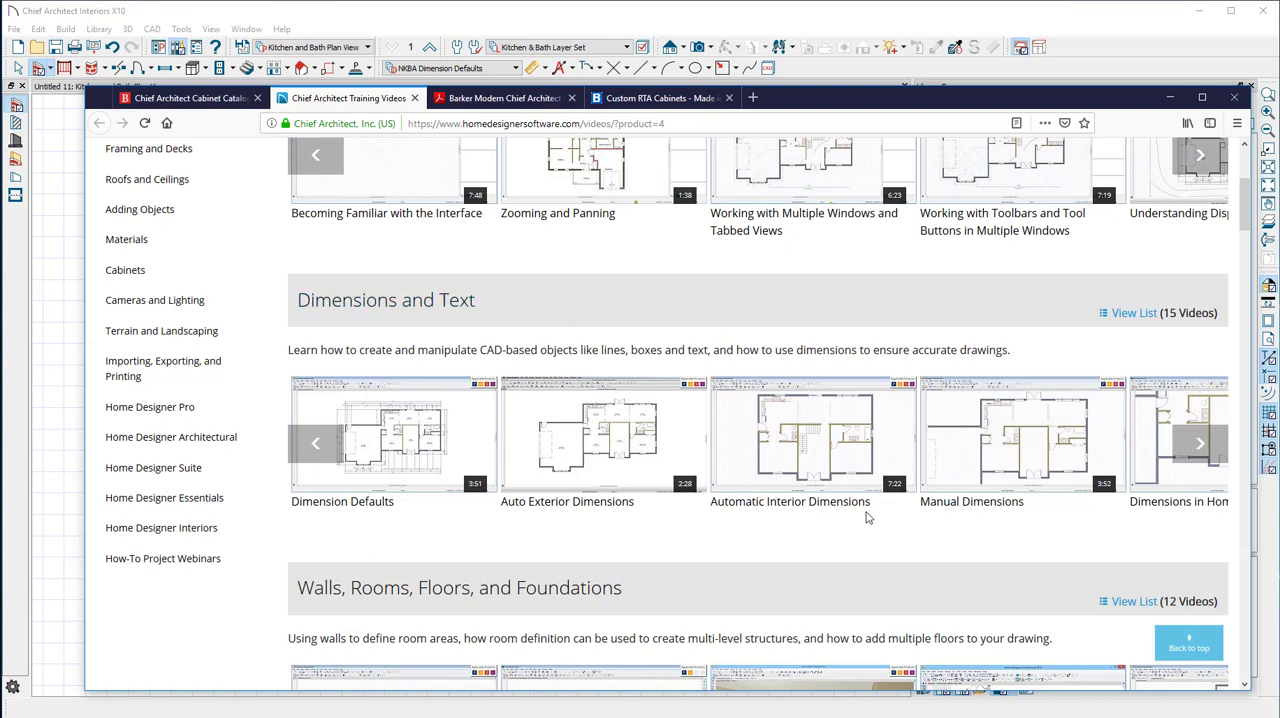
pyautogui.scroll(-2, 869, 516)
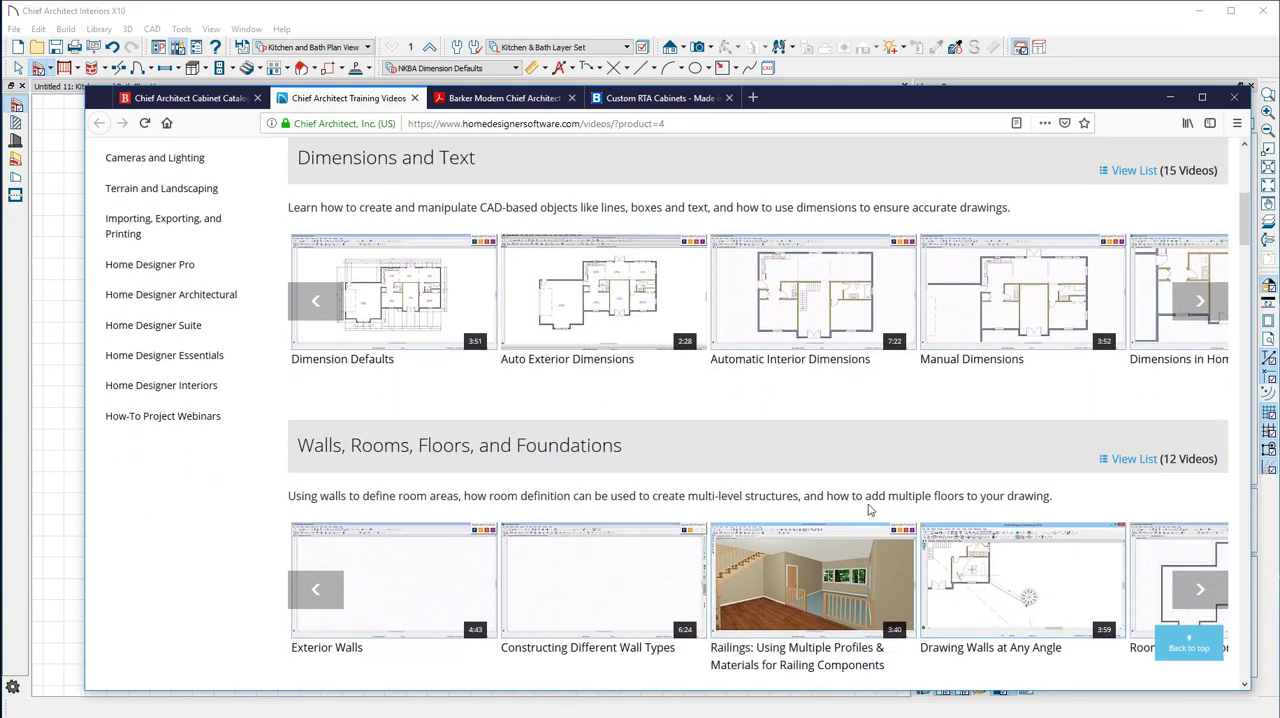
pyautogui.scroll(-10, 855, 474)
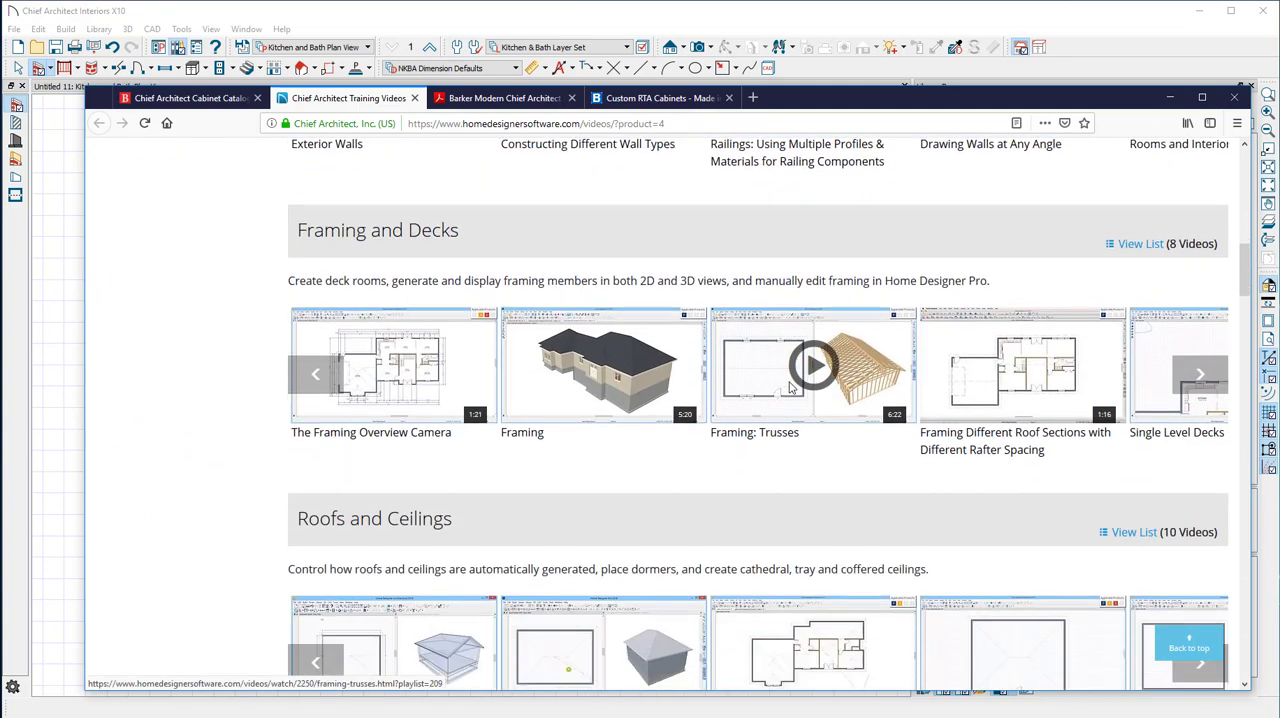
pyautogui.scroll(-6, 790, 388)
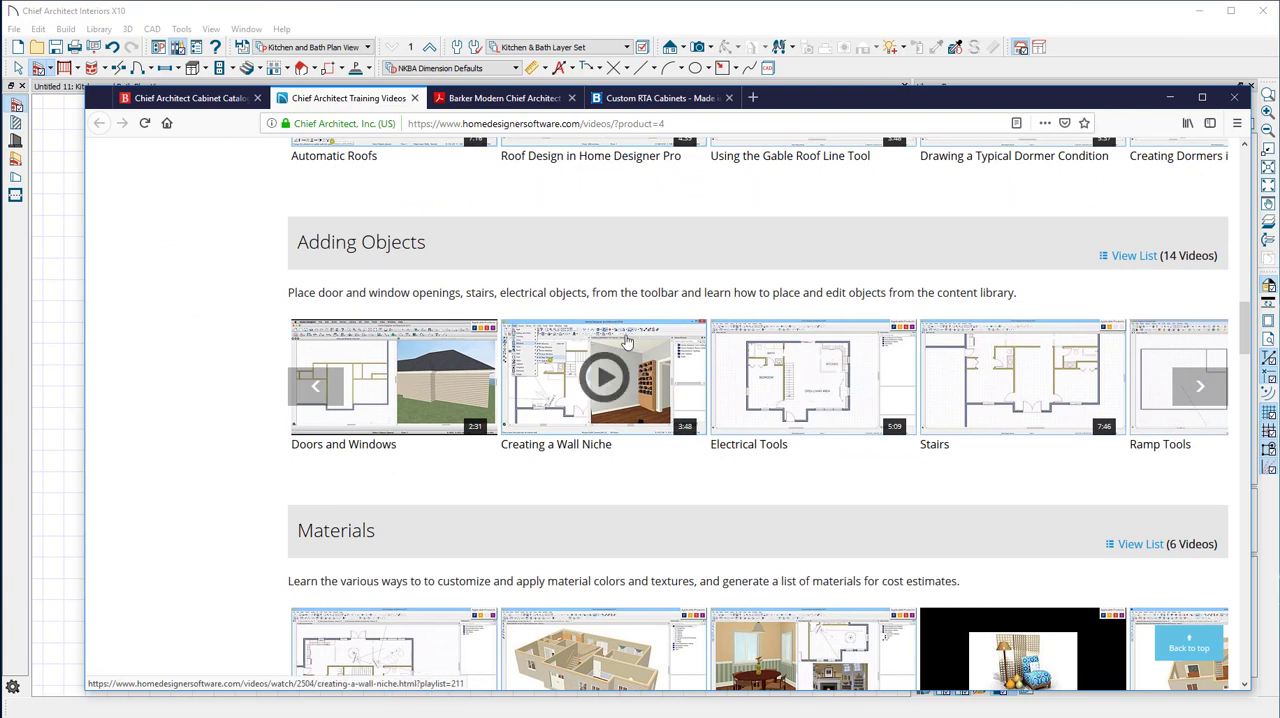
pyautogui.scroll(-1, 716, 485)
pyautogui.scroll(-3, 716, 485)
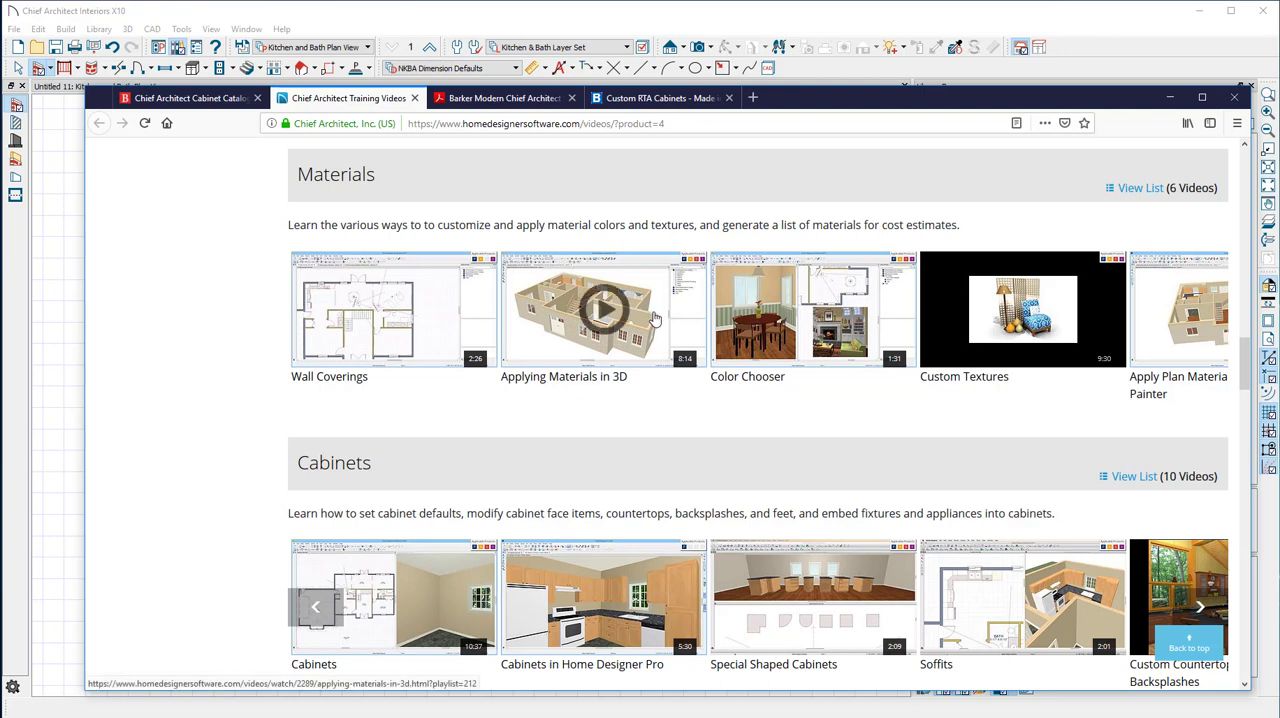
pyautogui.scroll(-3, 458, 431)
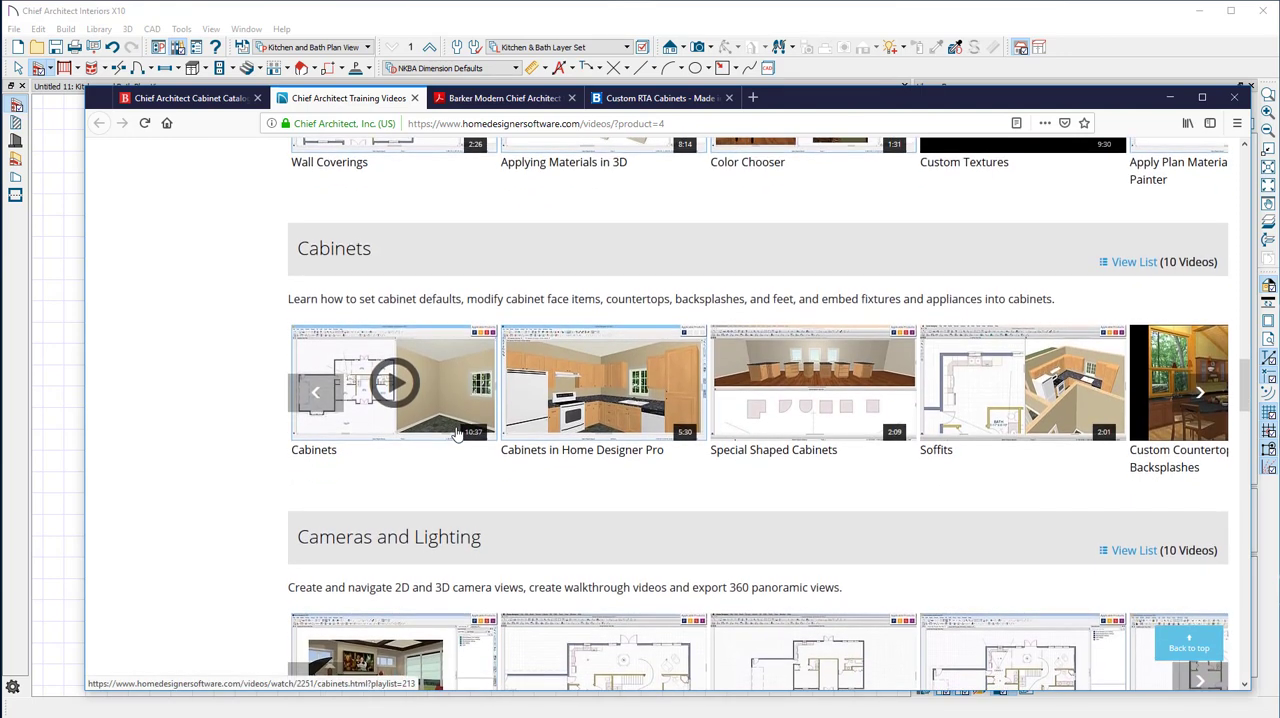
pyautogui.scroll(-5, 470, 481)
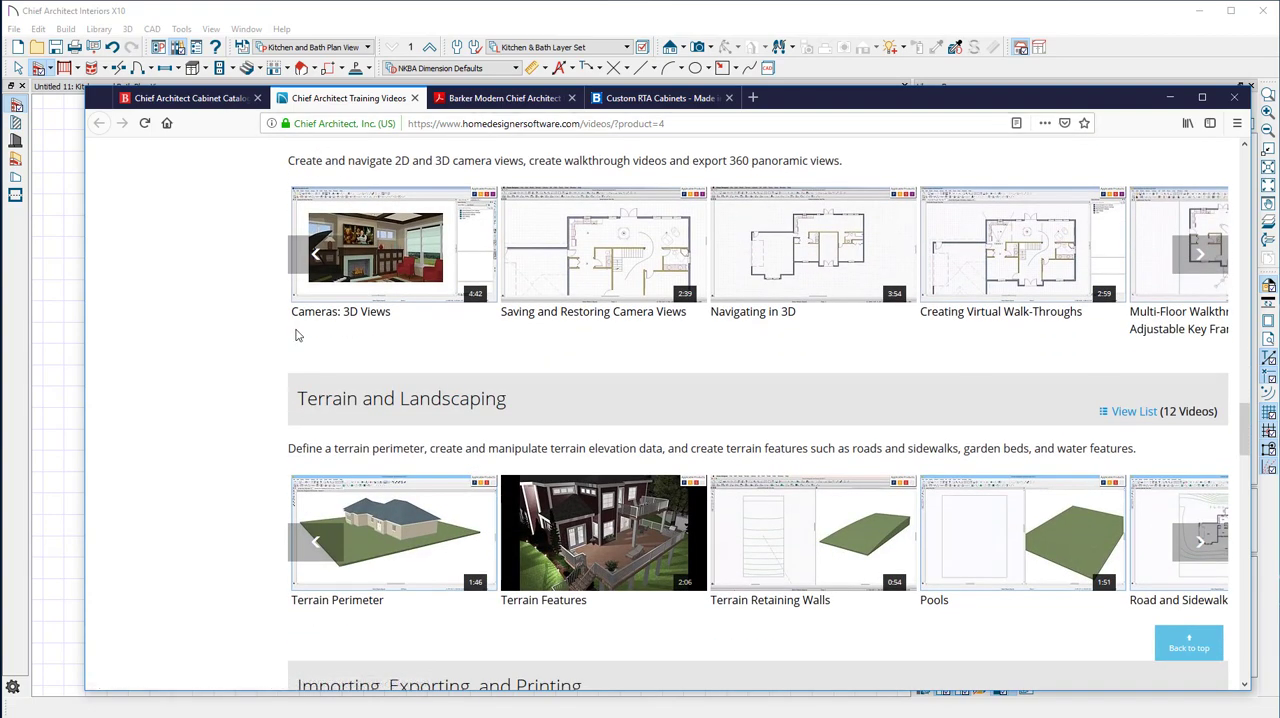
pyautogui.scroll(5, 600, 526)
pyautogui.scroll(-6, 576, 568)
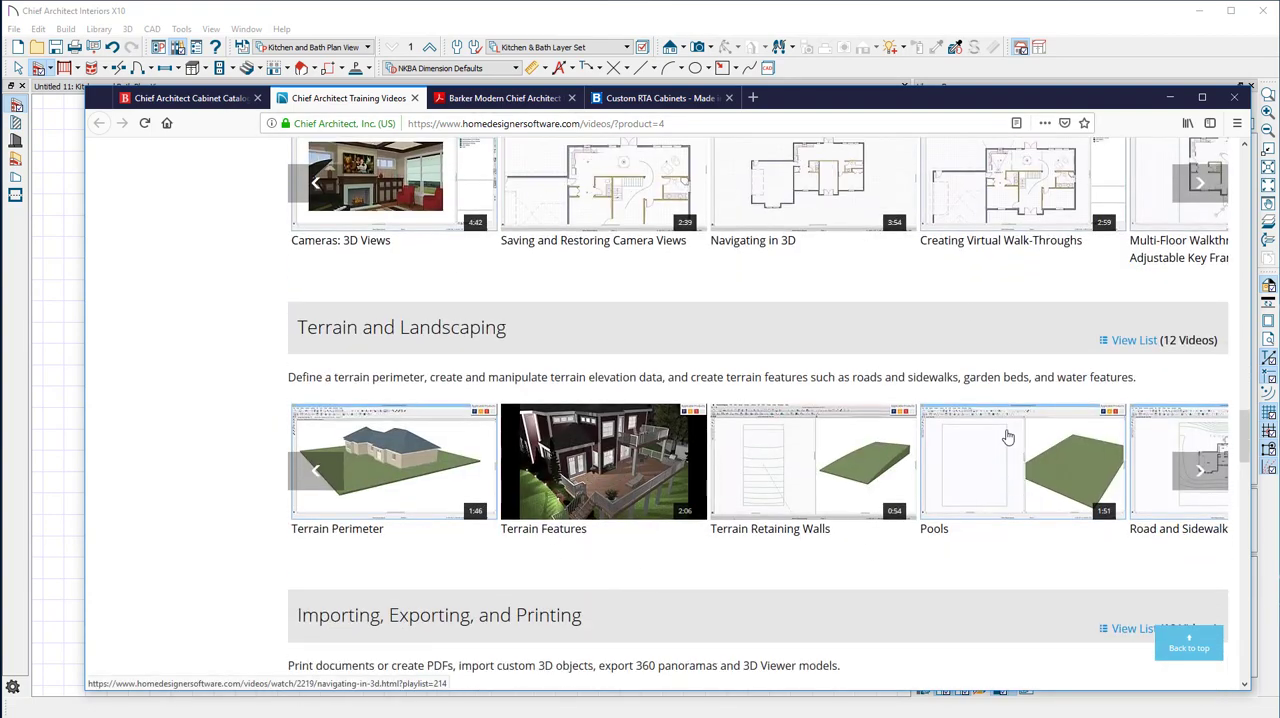
pyautogui.scroll(9, 829, 594)
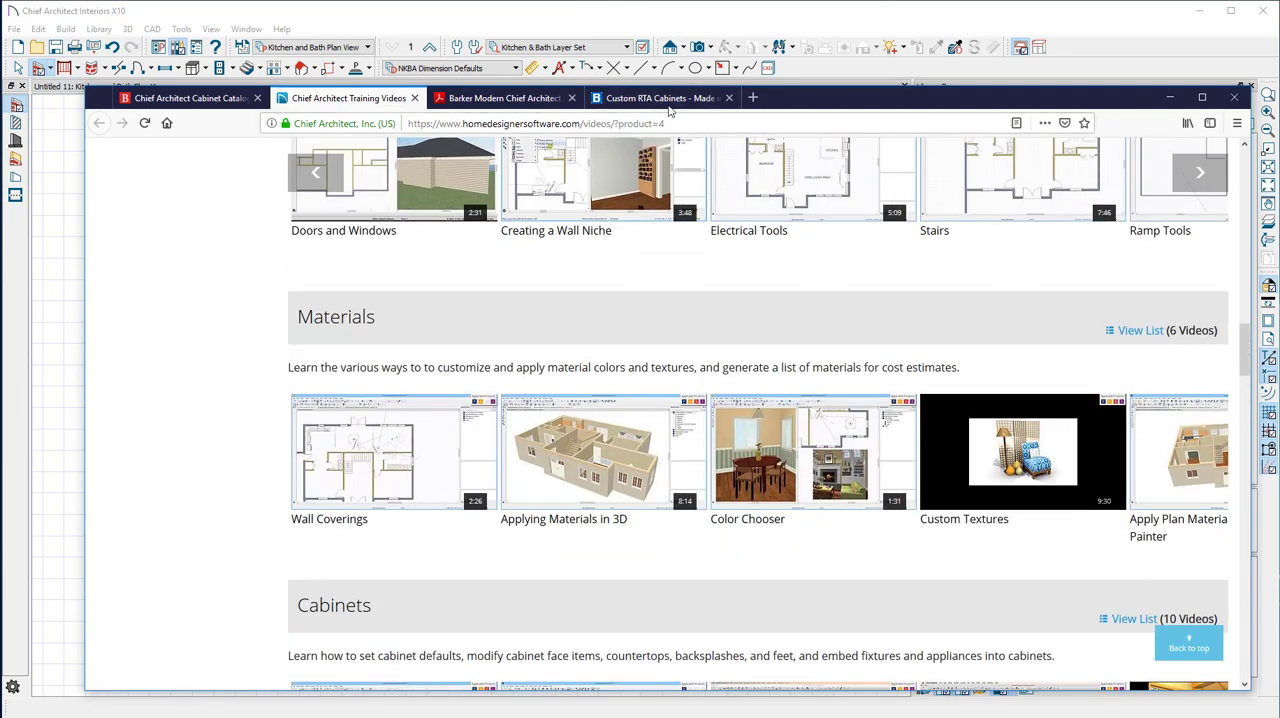
# Open the Chief Architect Catalog (beta) page on the Barker Cabinets site and review its install steps
pyautogui.click(610, 98)
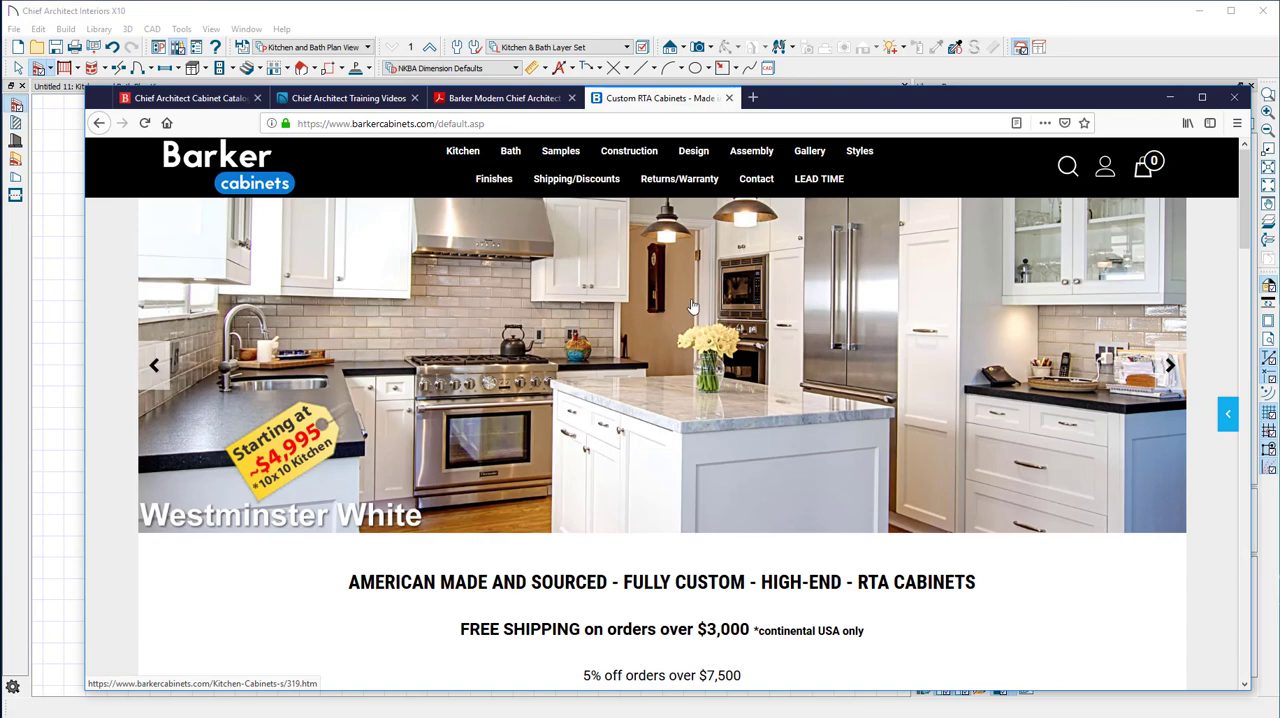
pyautogui.click(185, 98)
pyautogui.scroll(10, 229, 262)
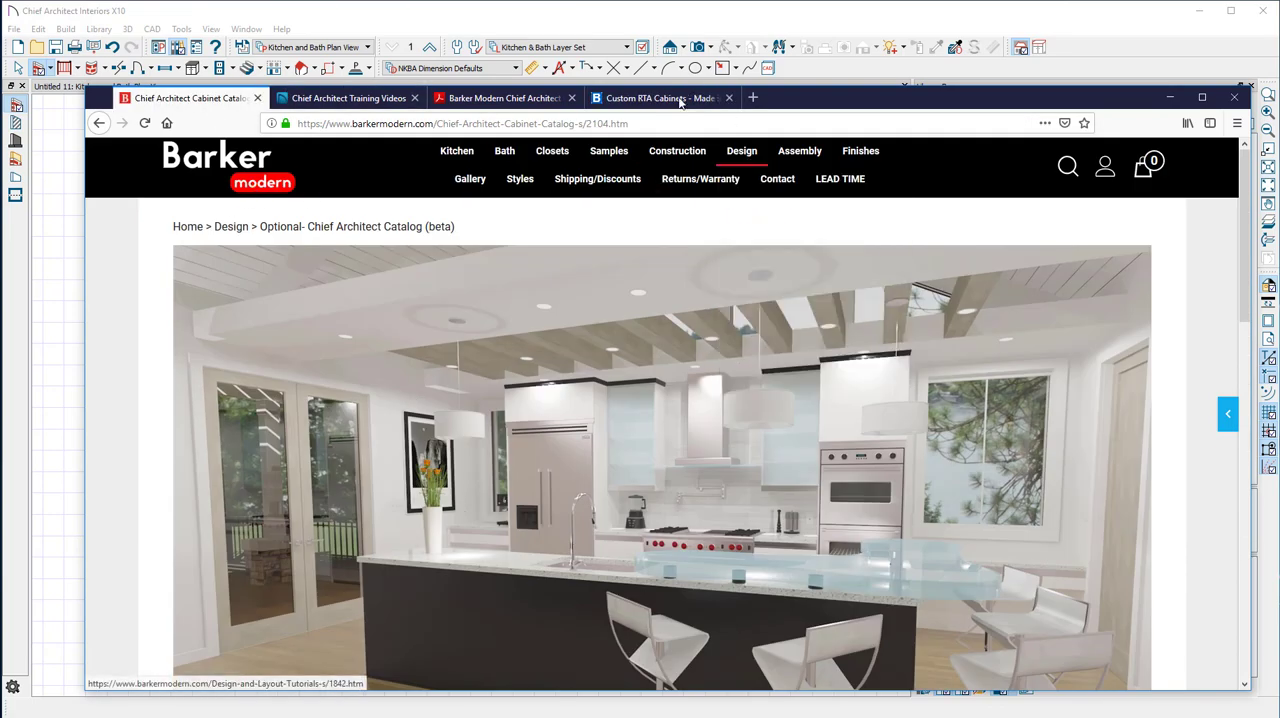
pyautogui.click(710, 98)
pyautogui.moveTo(708, 158)
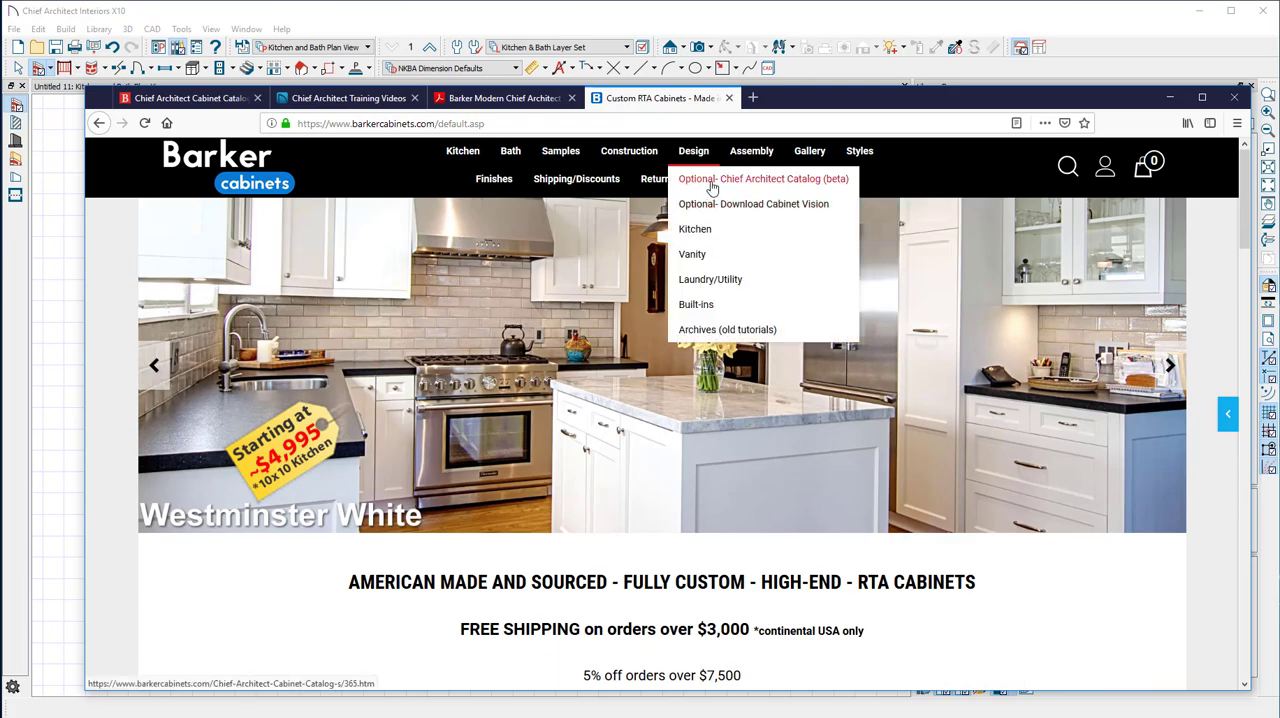
pyautogui.click(760, 179)
pyautogui.scroll(-8, 835, 532)
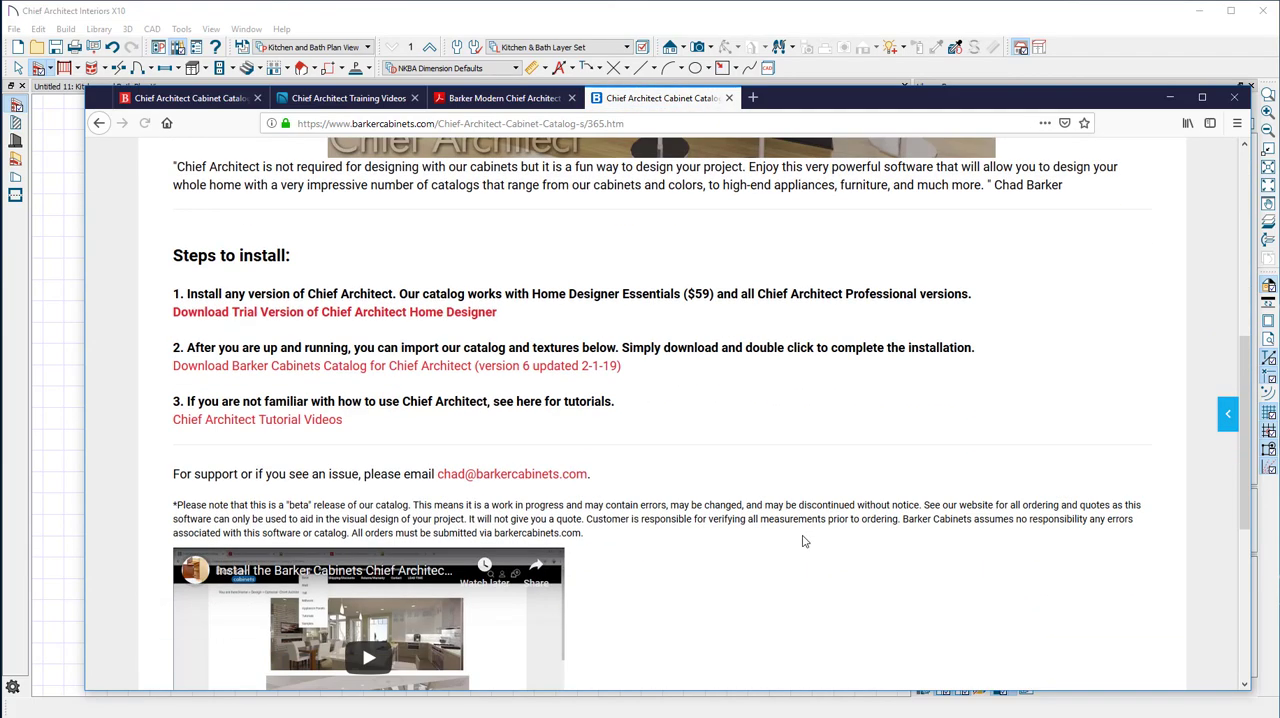
pyautogui.scroll(4, 380, 388)
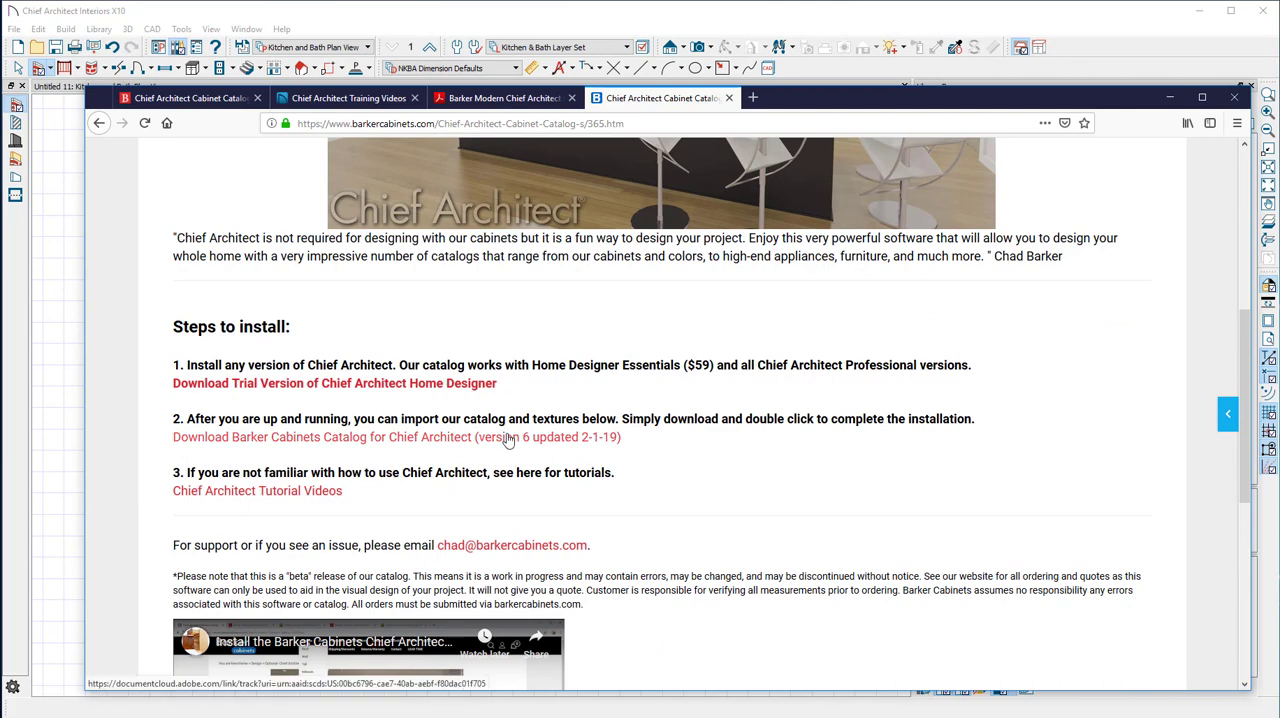
# Switch to Chief Architect and view the Barker library files available for import, closing the file selection without importing
pyautogui.click(1172, 101)
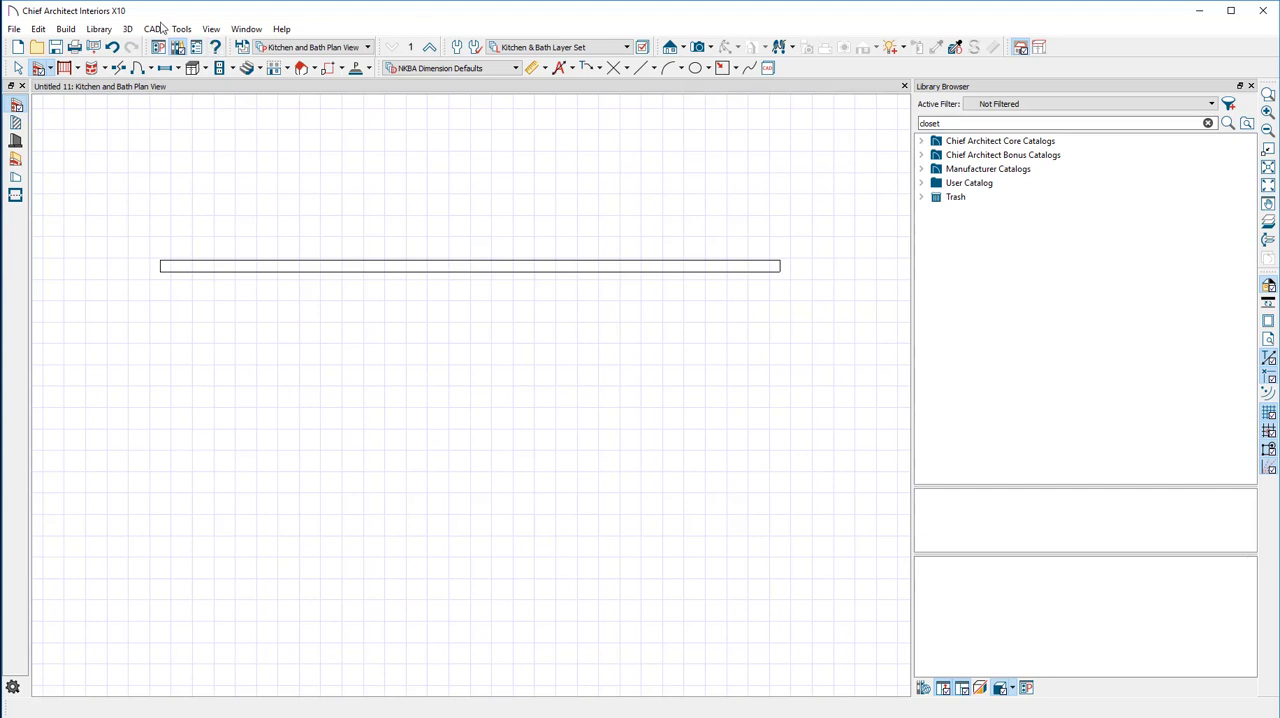
pyautogui.click(99, 29)
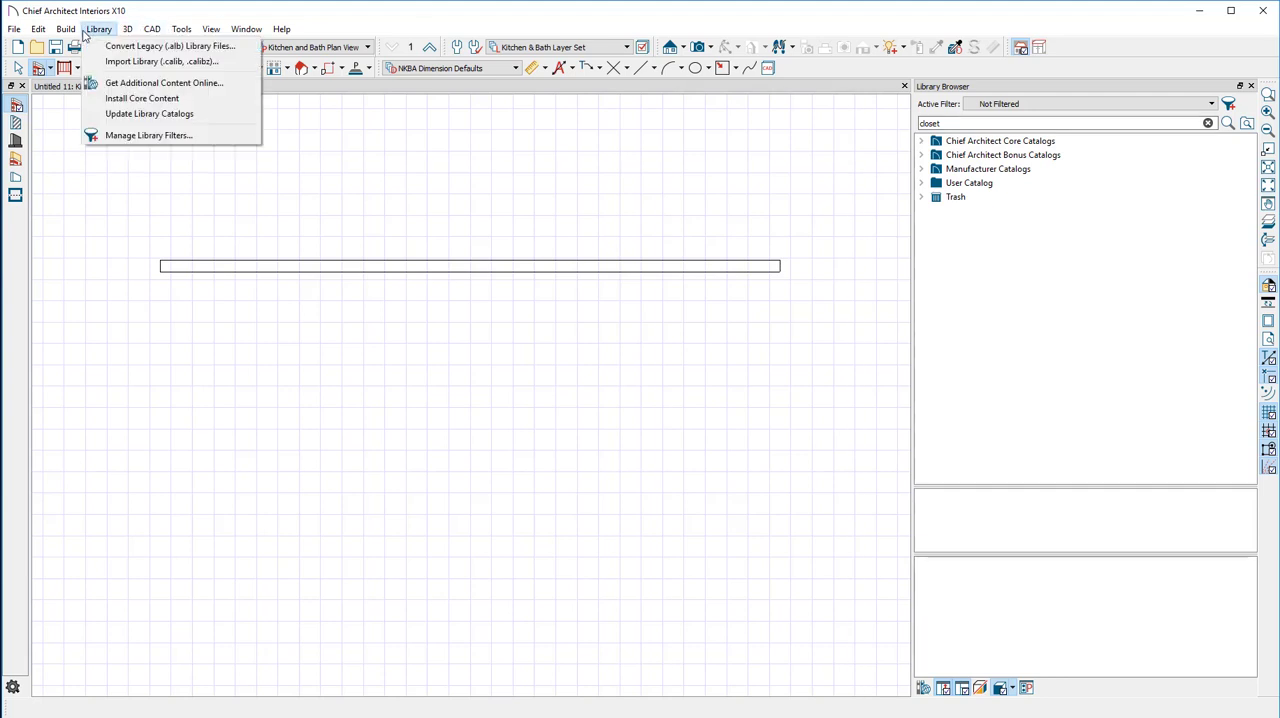
pyautogui.click(129, 62)
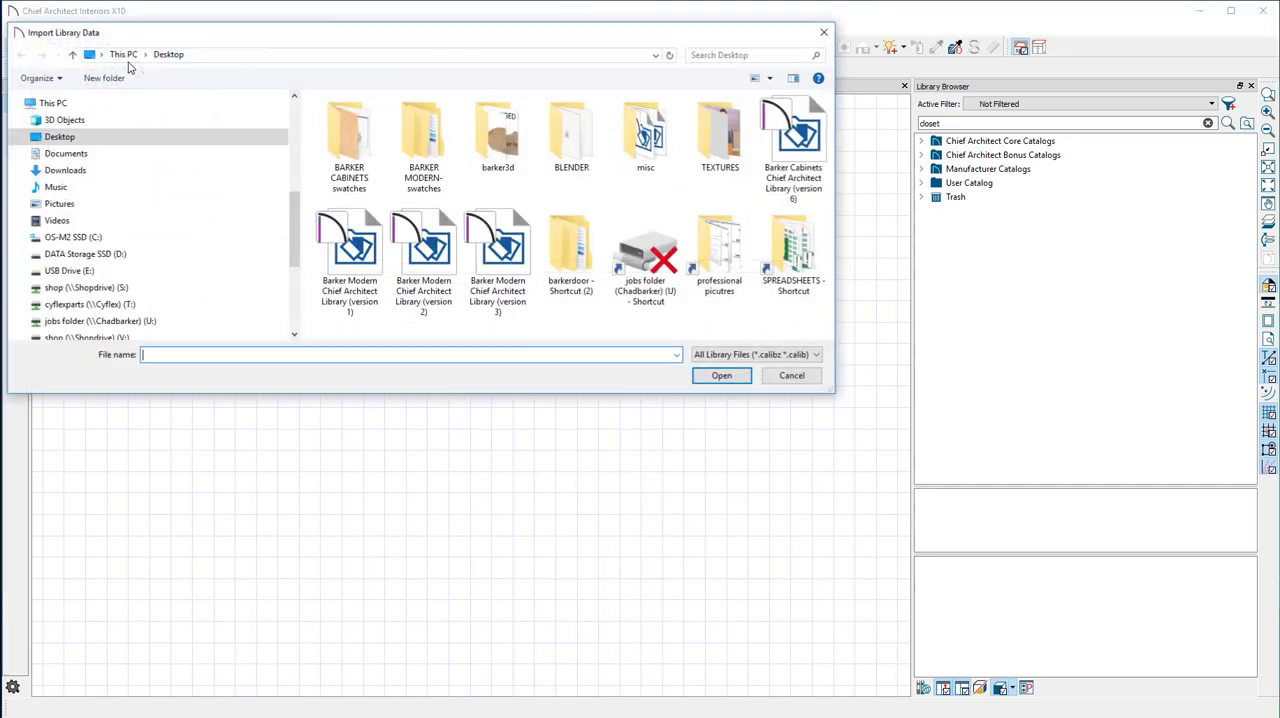
pyautogui.click(791, 376)
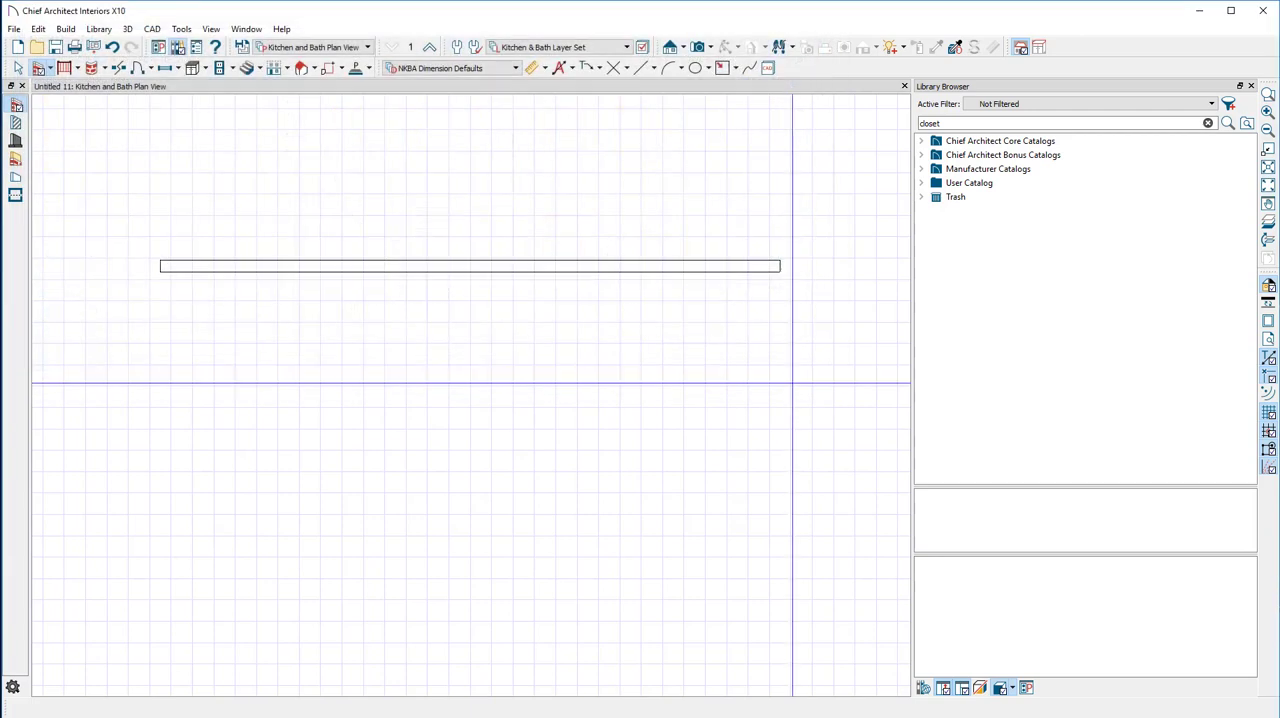
# Expand the User Catalog, view the BARKERcabinets.com (version 6) and BARKERmodern.com (version 3) folders, and expand the BARKERmodern.com one
pyautogui.click(921, 184)
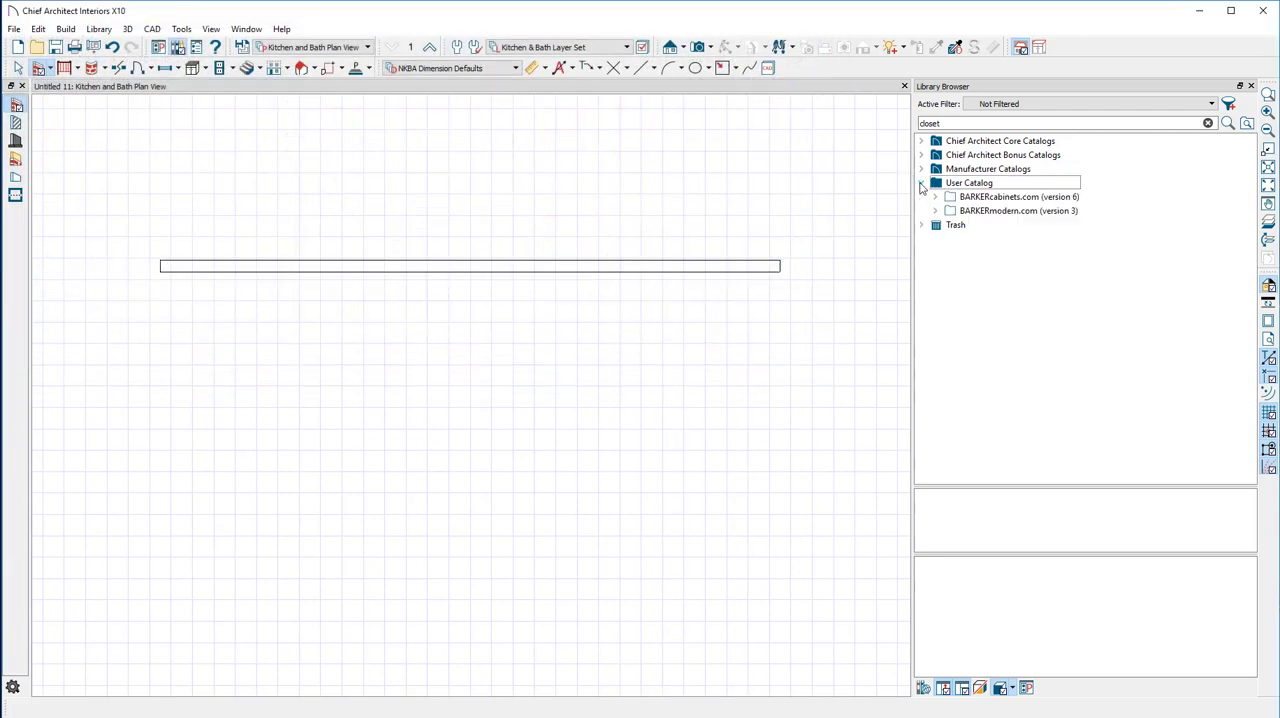
pyautogui.click(1000, 197)
pyautogui.click(1010, 211)
pyautogui.click(1008, 198)
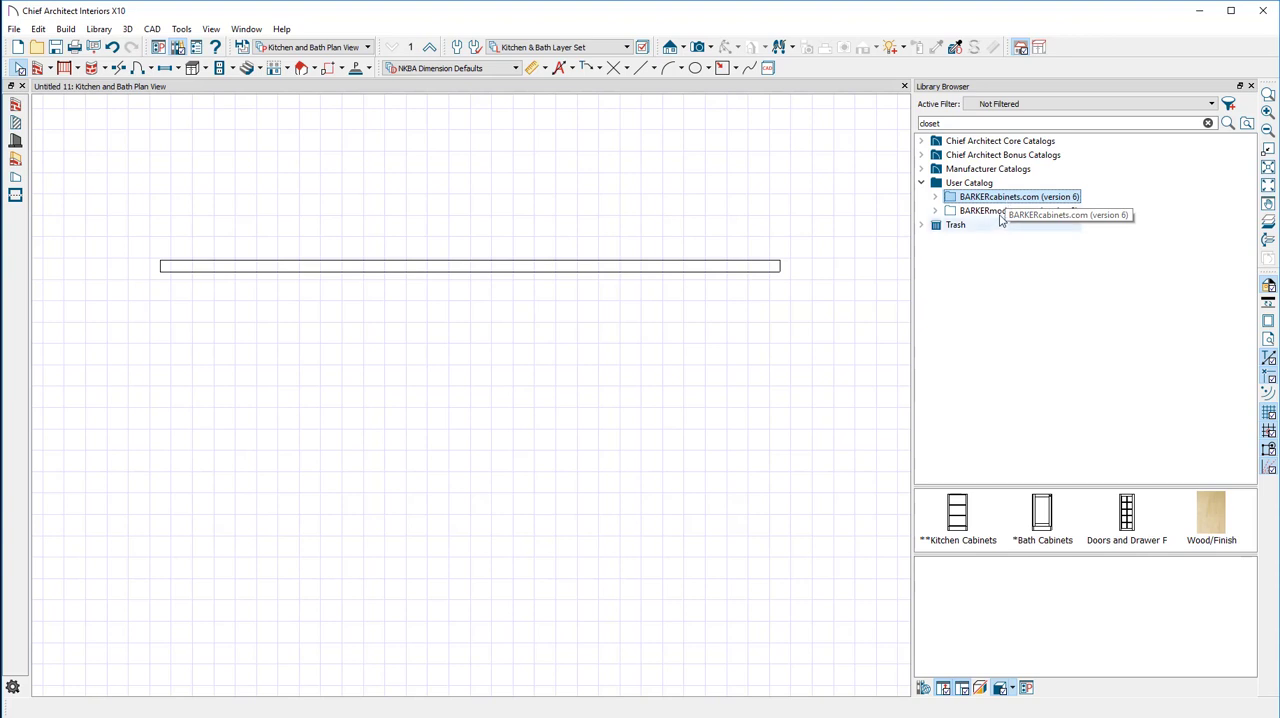
pyautogui.click(999, 211)
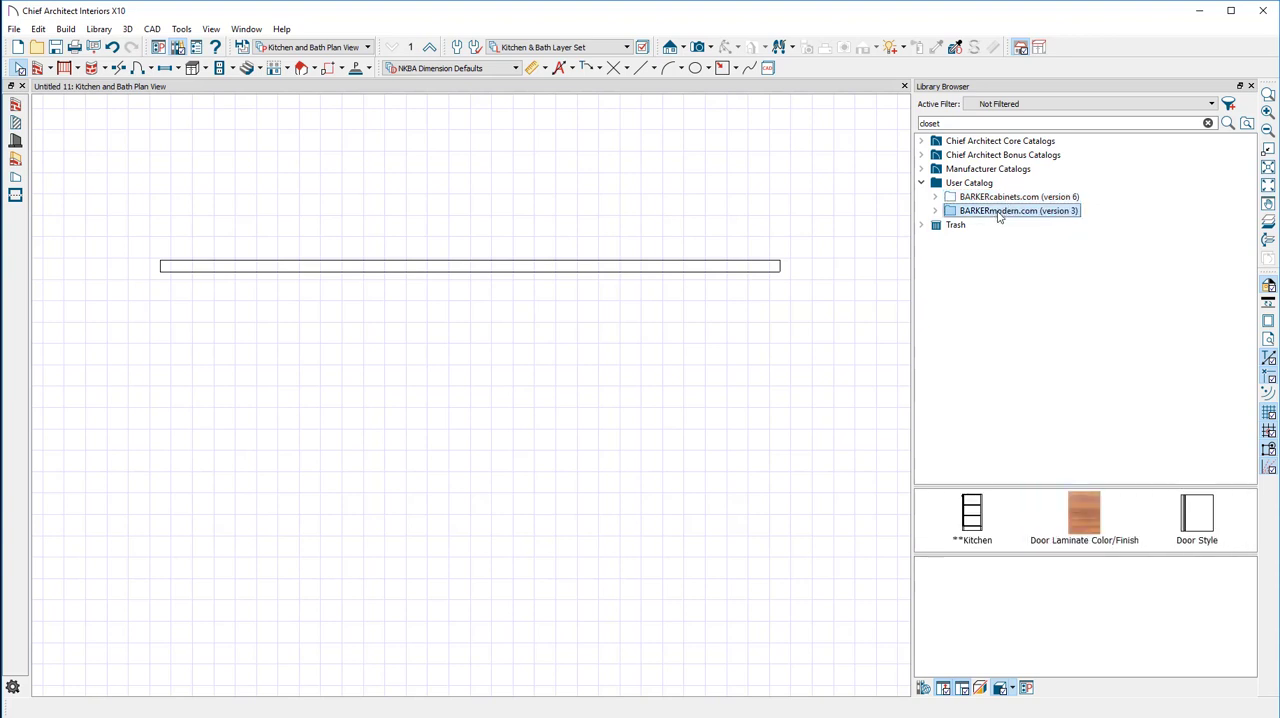
pyautogui.click(996, 215)
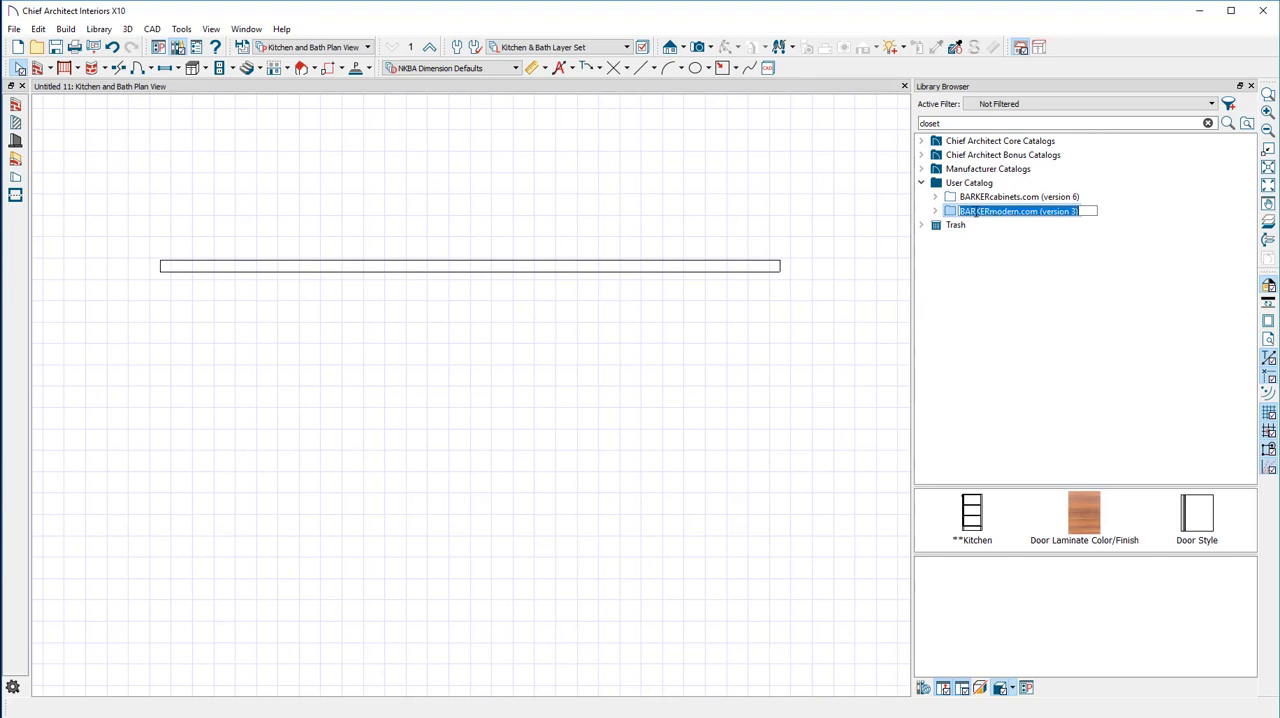
pyautogui.click(936, 211)
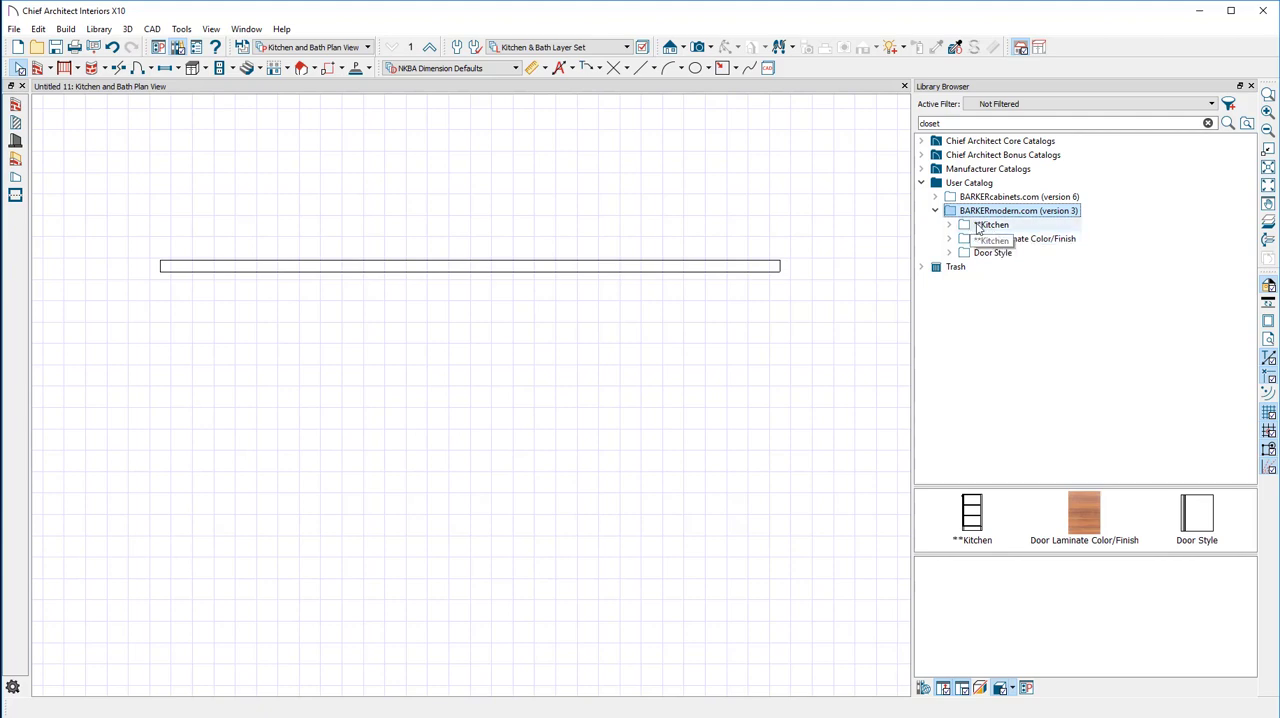
# Compare the Kitchen categories on the Barker Modern website with the BARKERmodern.com Kitchen folder in the Chief Architect library
pyautogui.hotkey('alt', 'Tab')
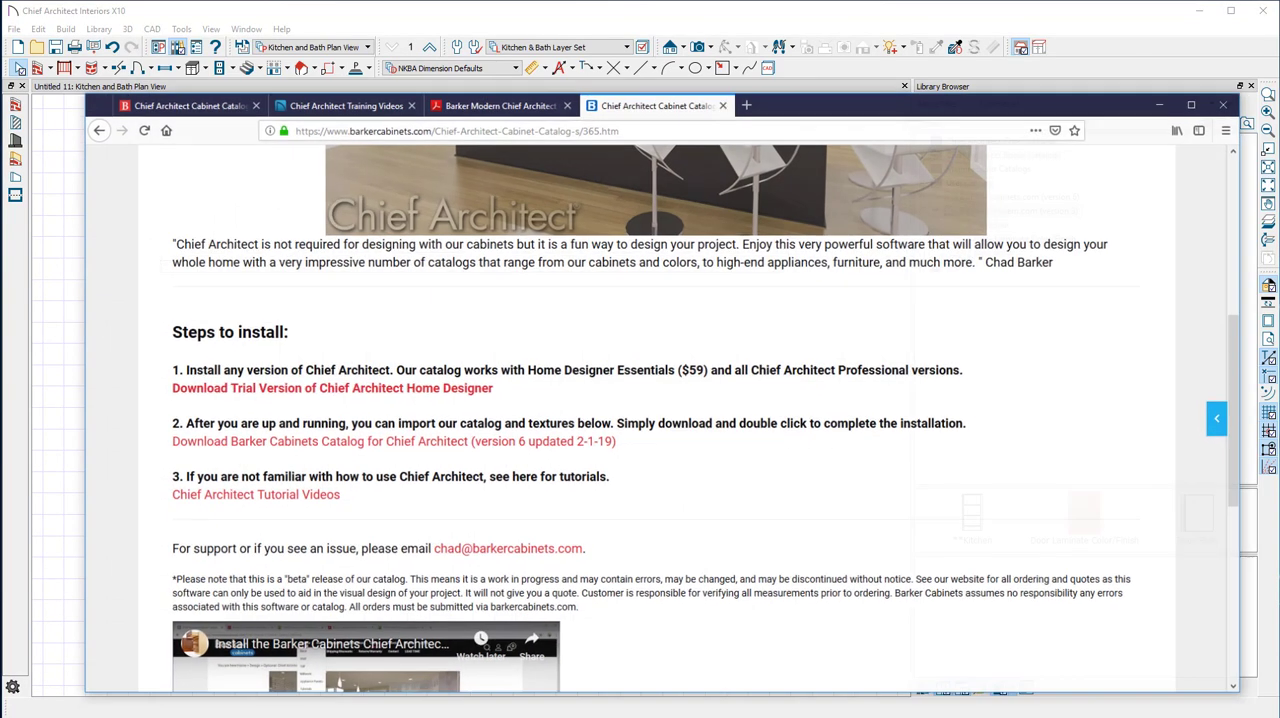
pyautogui.scroll(5, 458, 244)
pyautogui.click(222, 168)
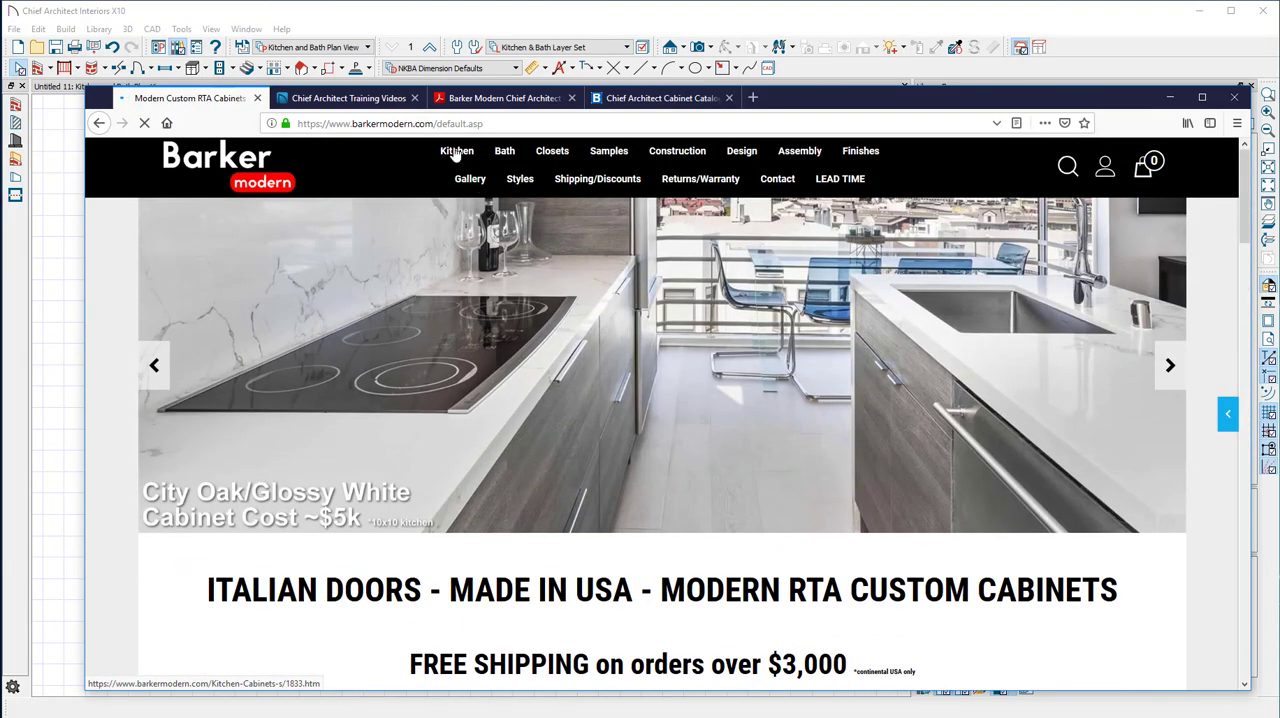
pyautogui.moveTo(455, 152)
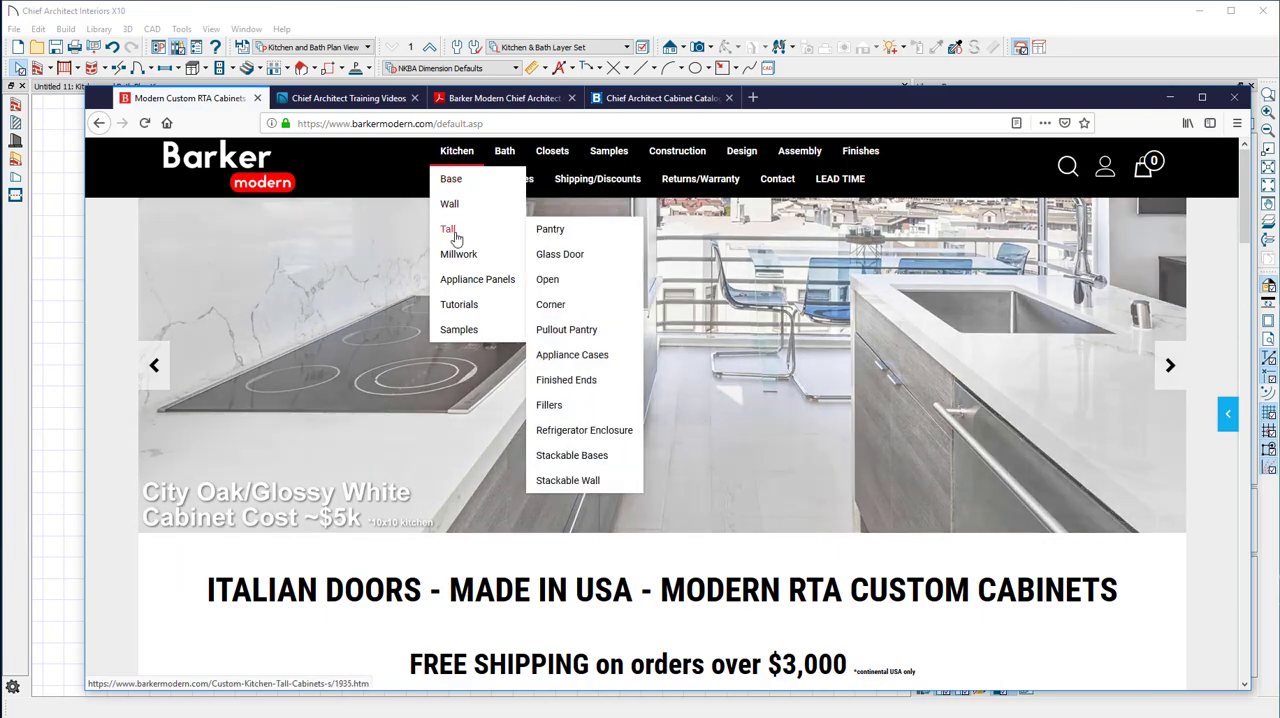
pyautogui.moveTo(461, 266)
pyautogui.moveTo(463, 302)
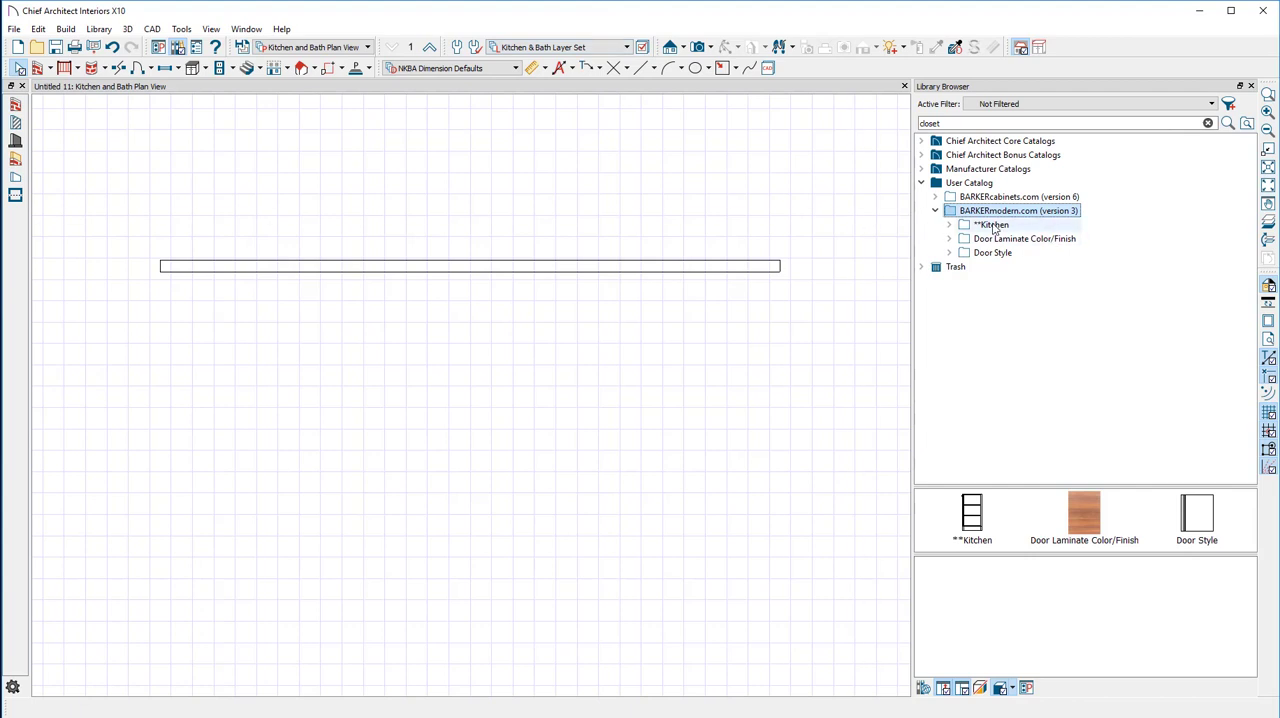
pyautogui.doubleClick(993, 226)
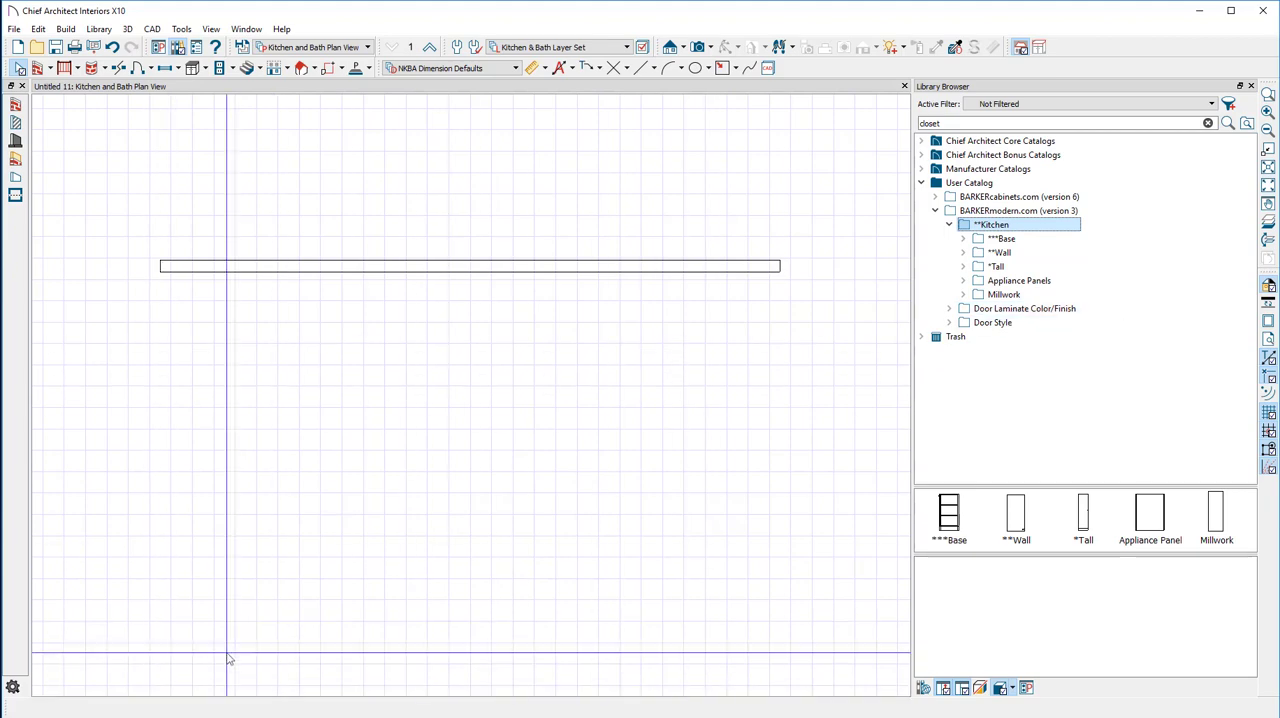
# Return to the Barker Modern website in the browser and open the Standard kitchen base cabinets page
pyautogui.click(210, 716)
pyautogui.moveTo(457, 152)
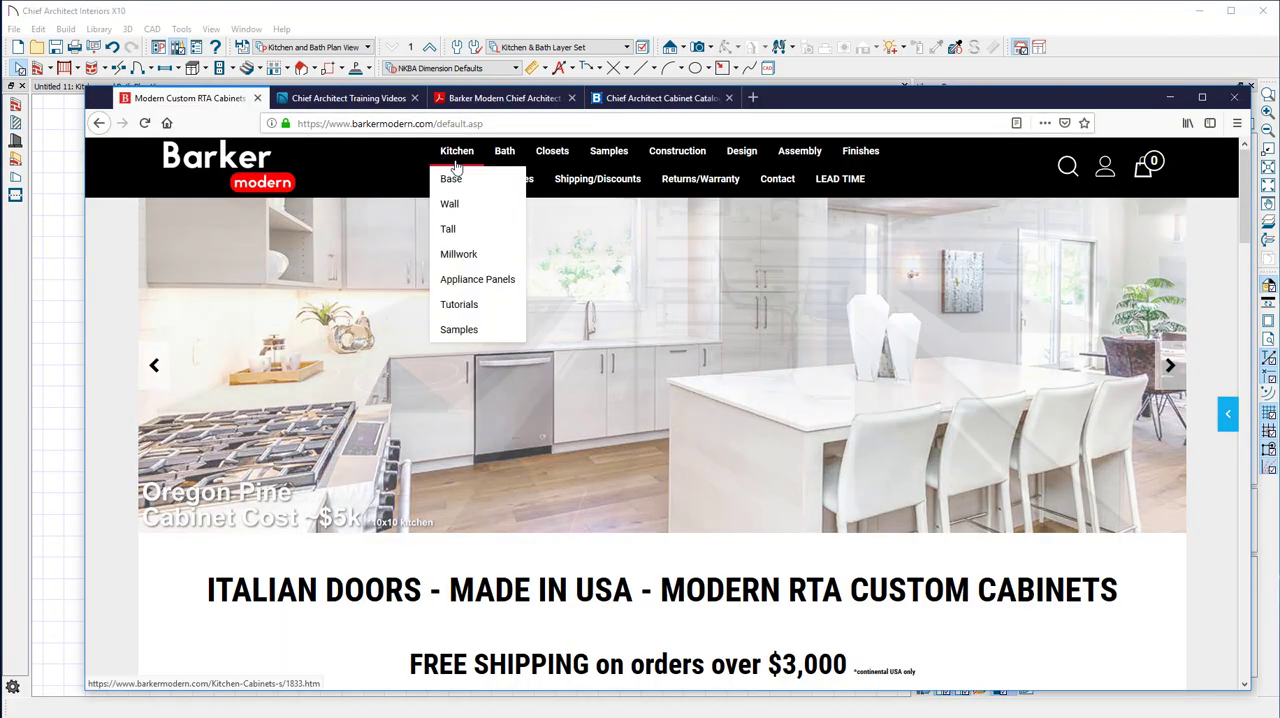
pyautogui.moveTo(455, 178)
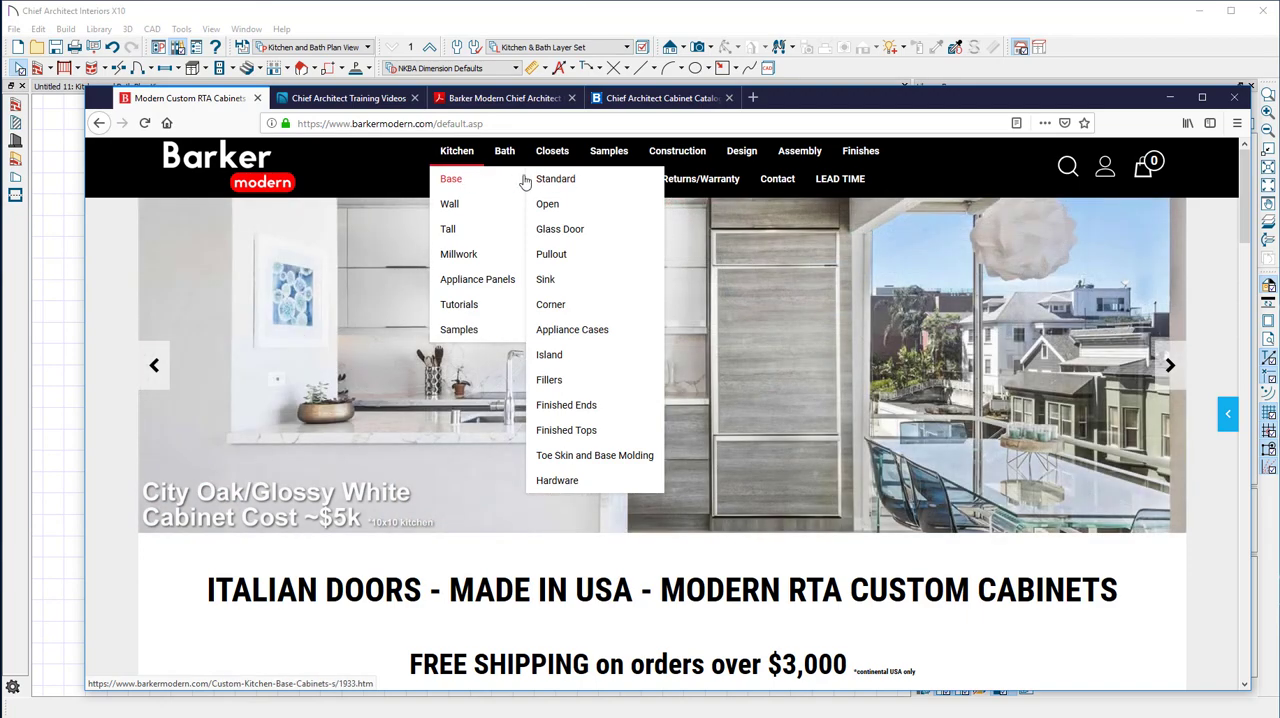
pyautogui.click(530, 180)
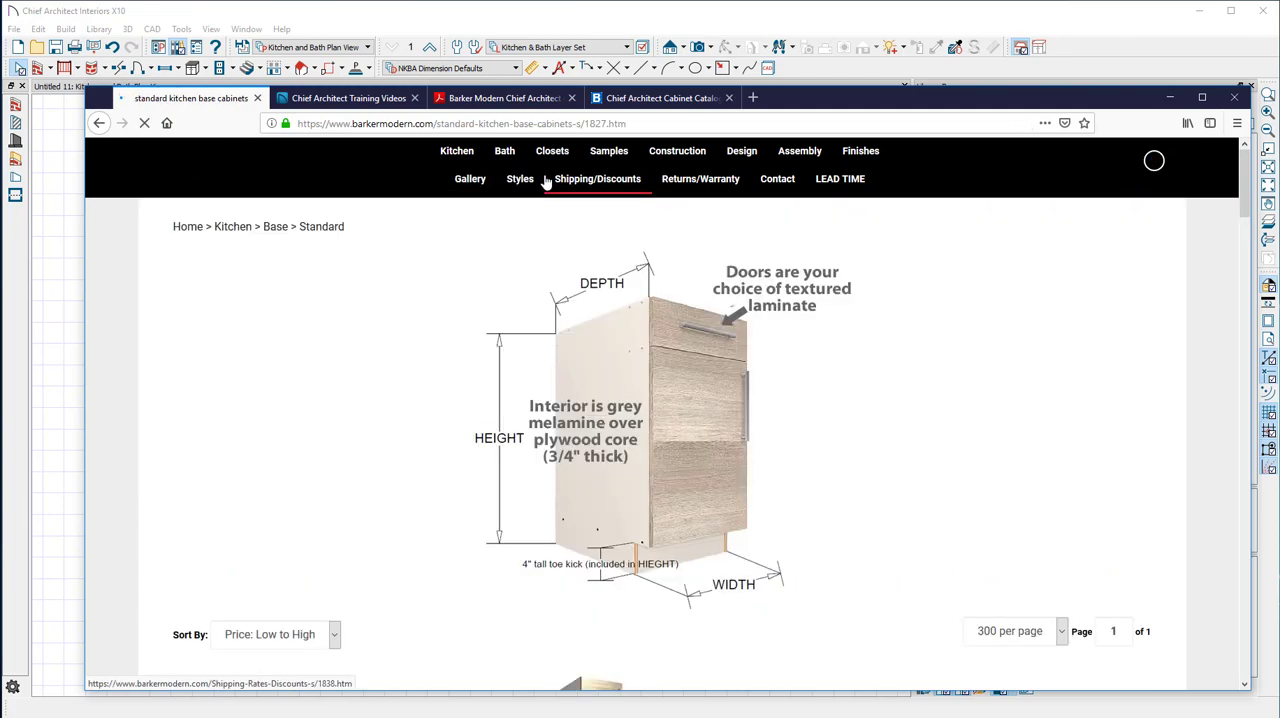
# Open the kitchen Base cabinets overview page and review its dimension diagram and cabinet types
pyautogui.click(471, 182)
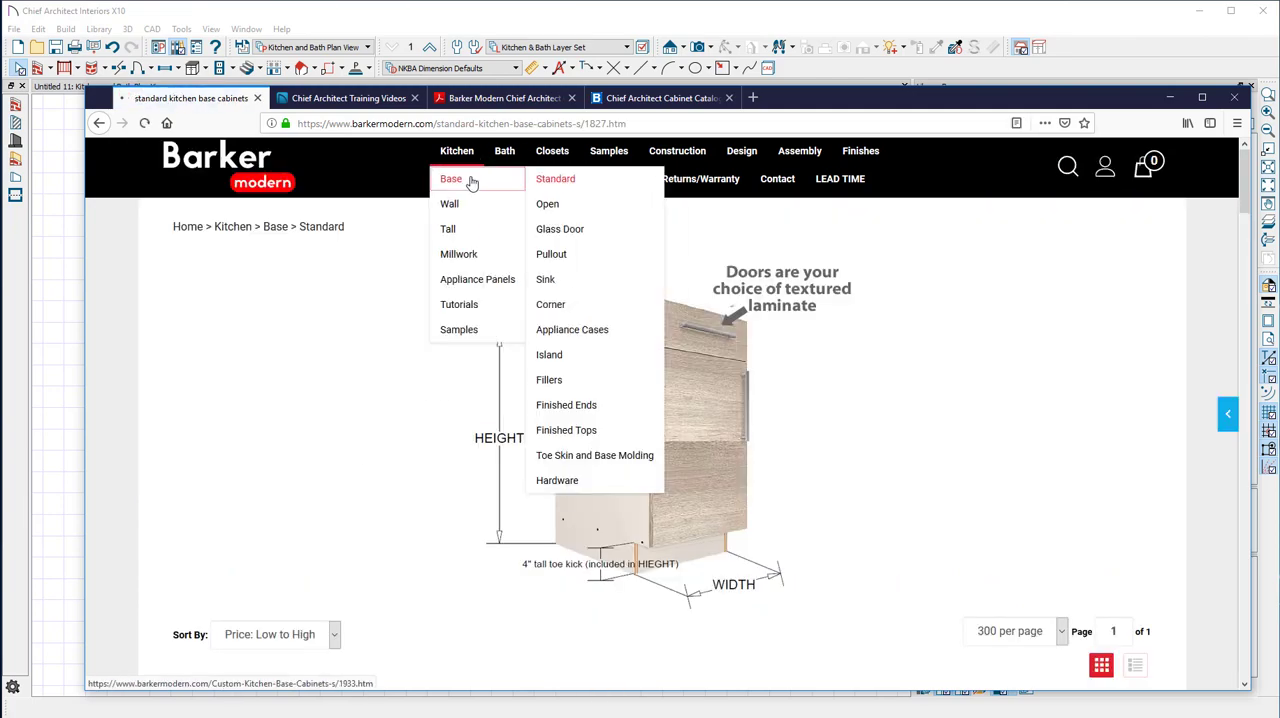
pyautogui.scroll(-4, 714, 403)
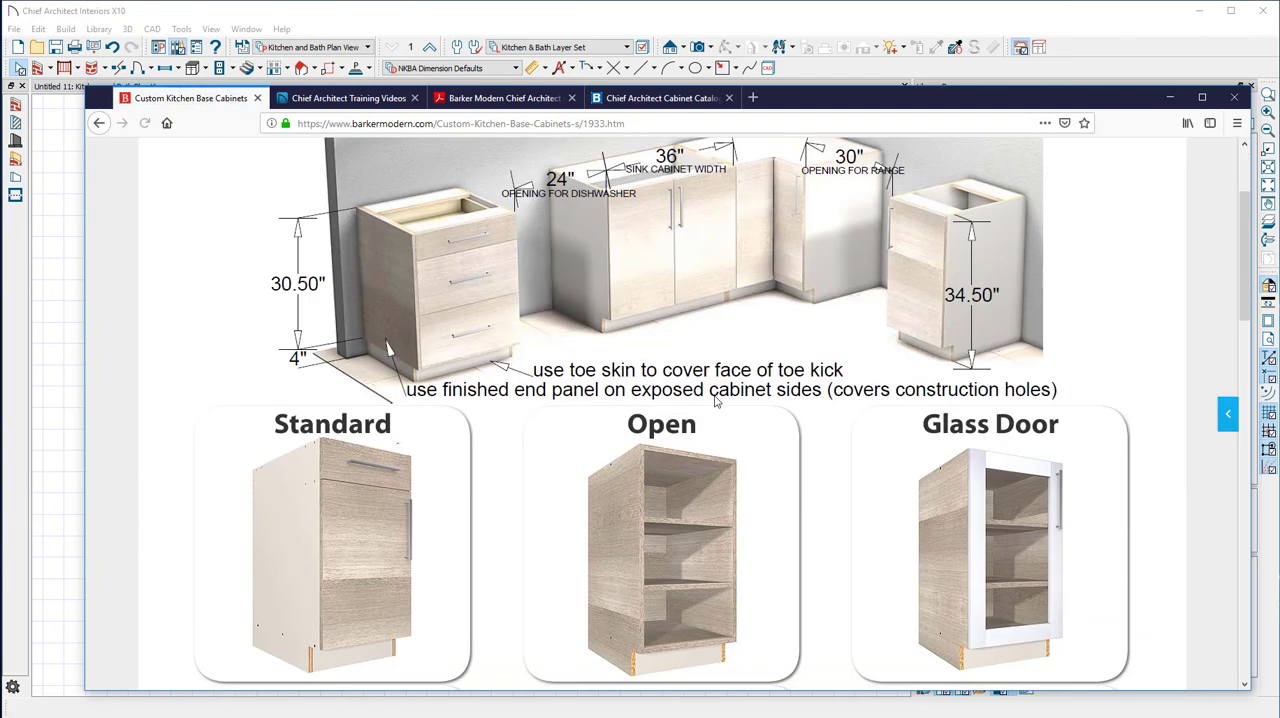
pyautogui.scroll(4, 710, 415)
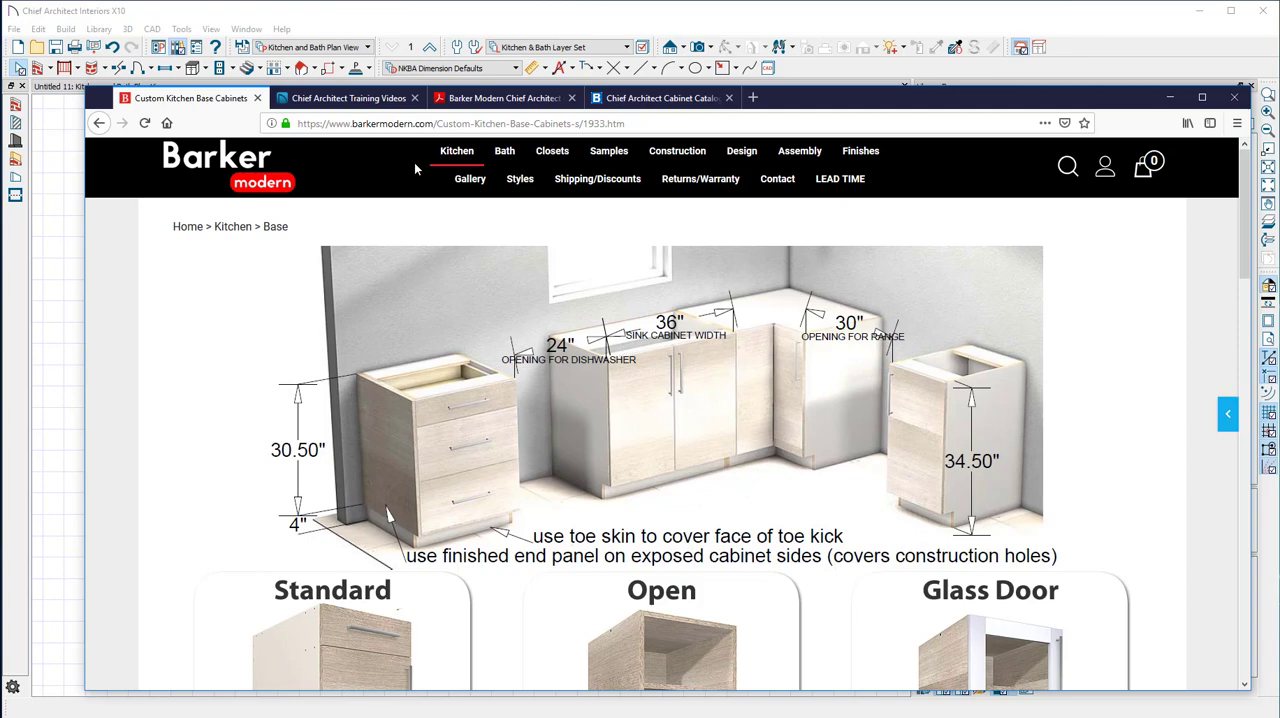
pyautogui.click(451, 181)
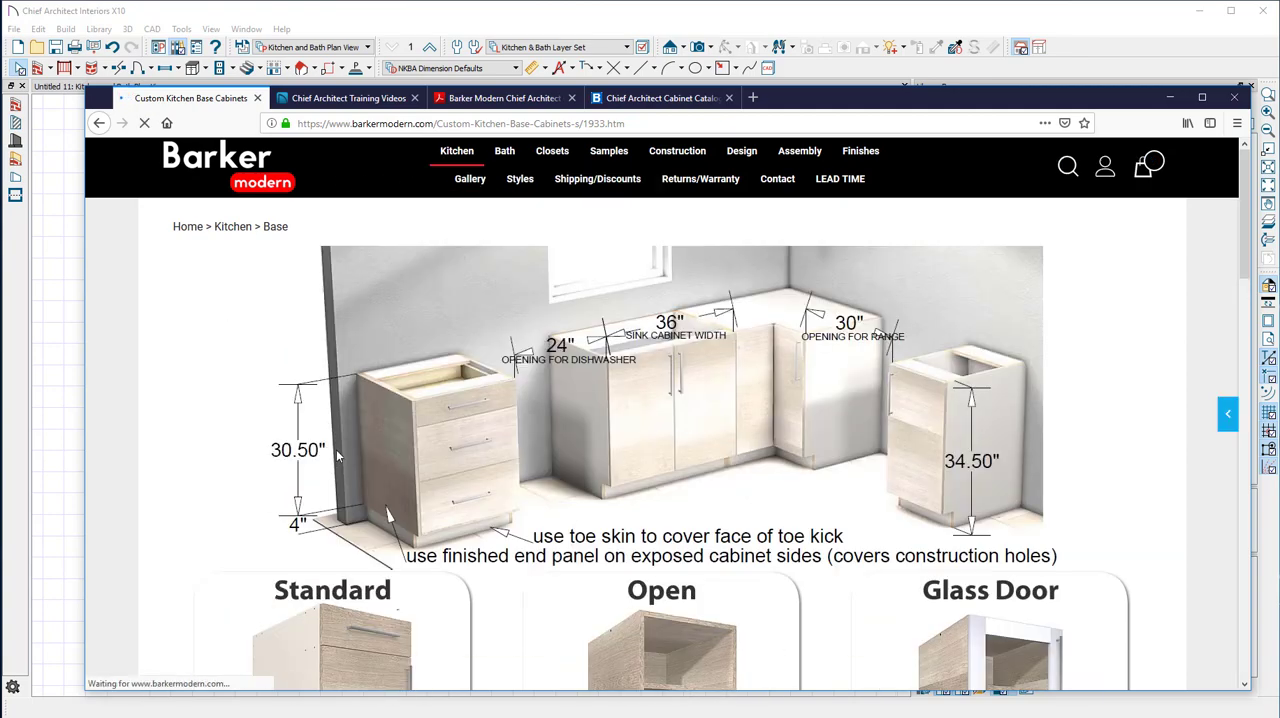
pyautogui.scroll(-5, 624, 450)
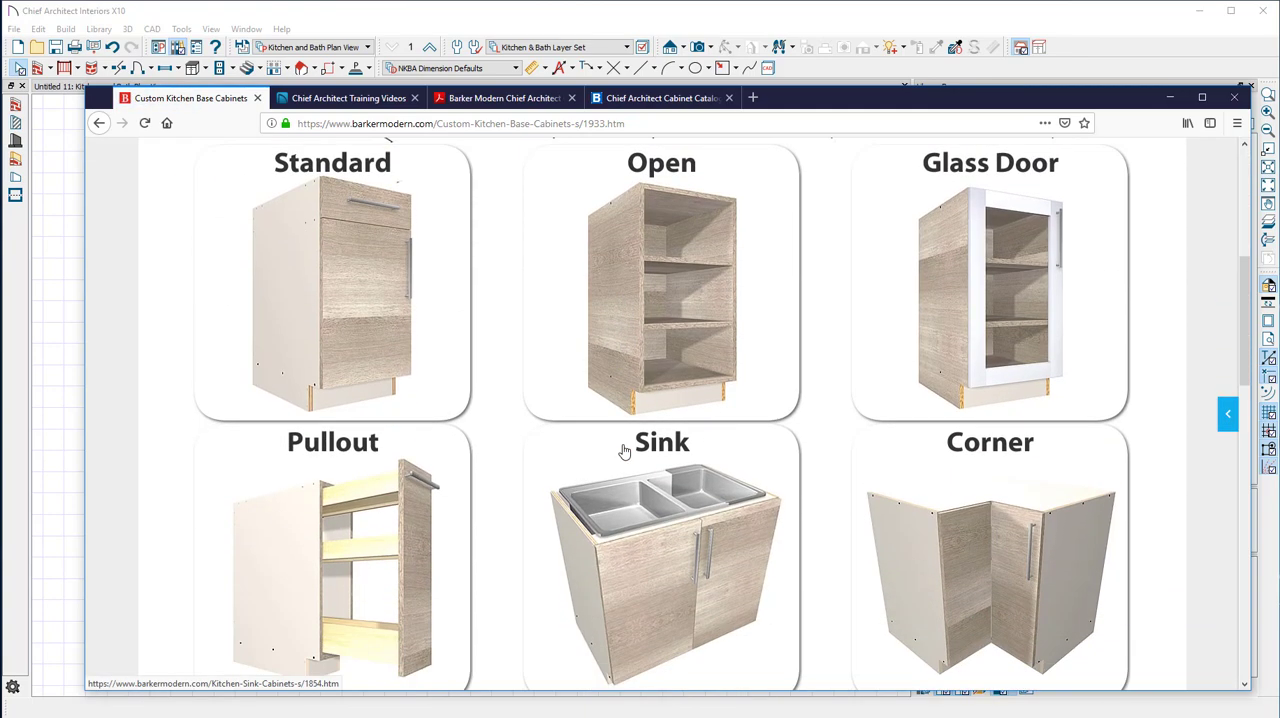
pyautogui.scroll(5, 624, 450)
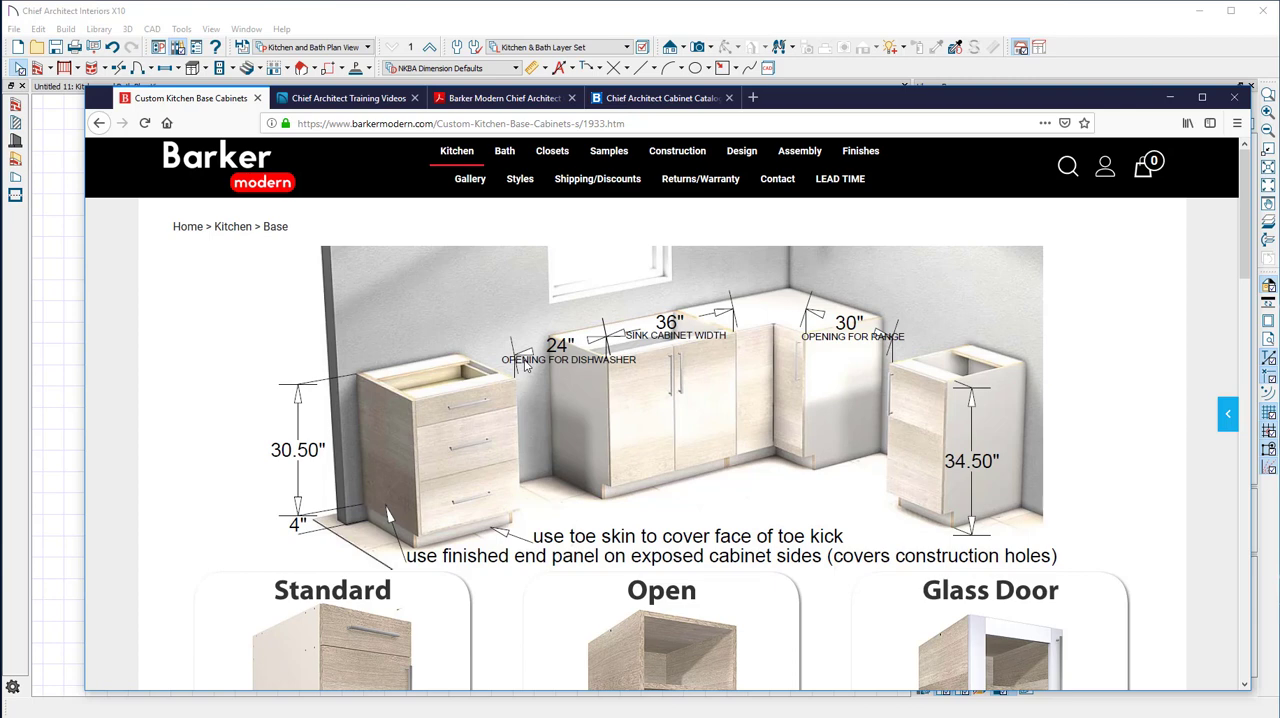
# Open the kitchen Wall cabinets overview page and review its installation height diagram
pyautogui.moveTo(450, 172)
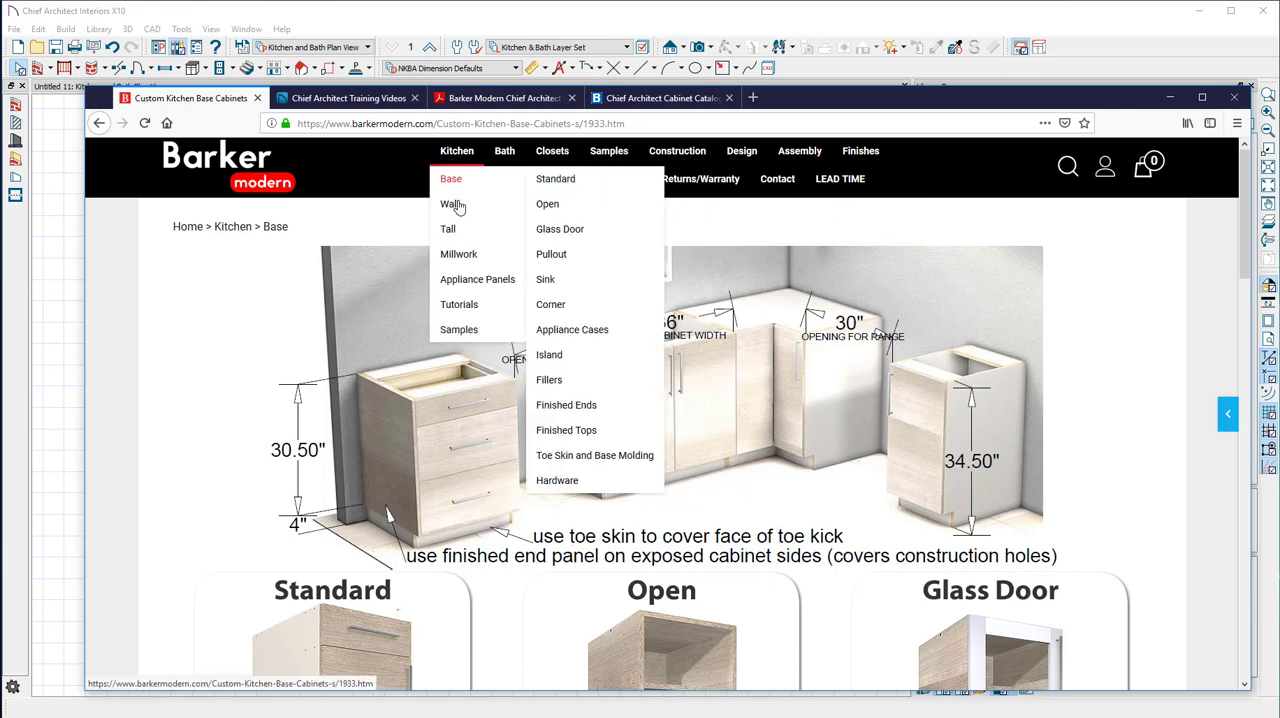
pyautogui.click(449, 205)
pyautogui.moveTo(449, 206)
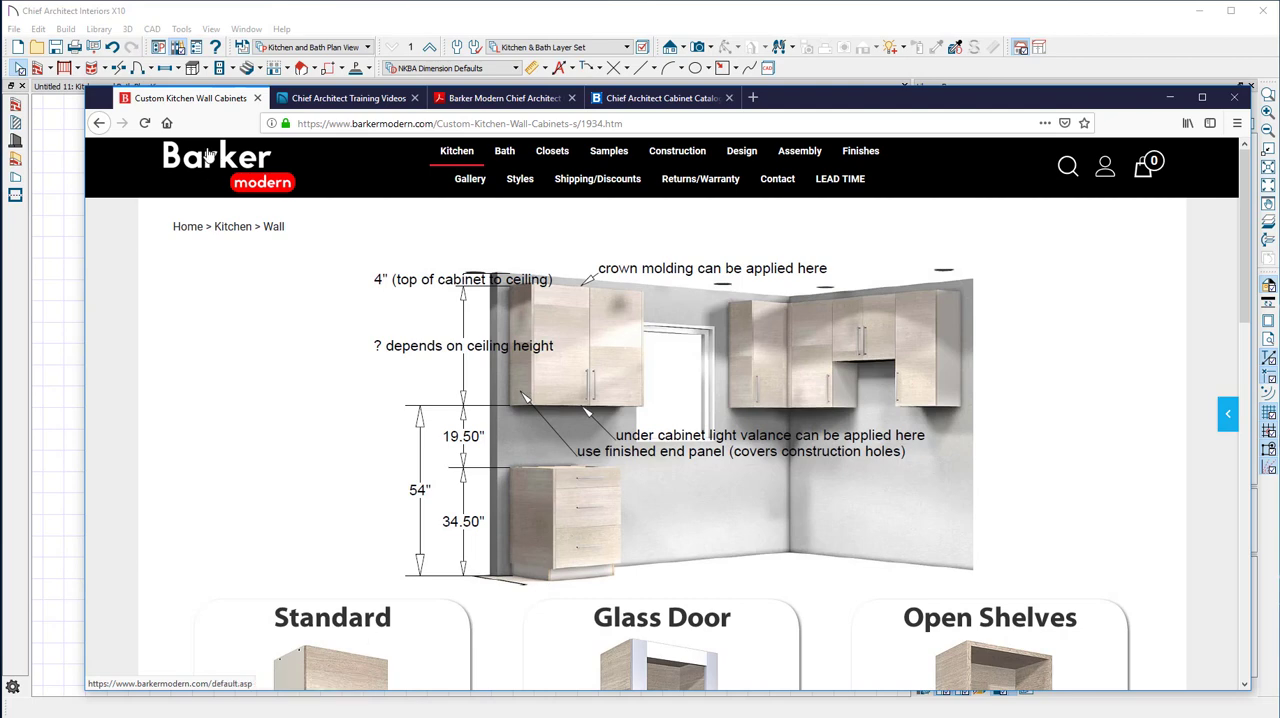
# Switch back to Chief Architect and expand the Base and Standard folders within the BARKERmodern.com Kitchen catalog
pyautogui.click(363, 15)
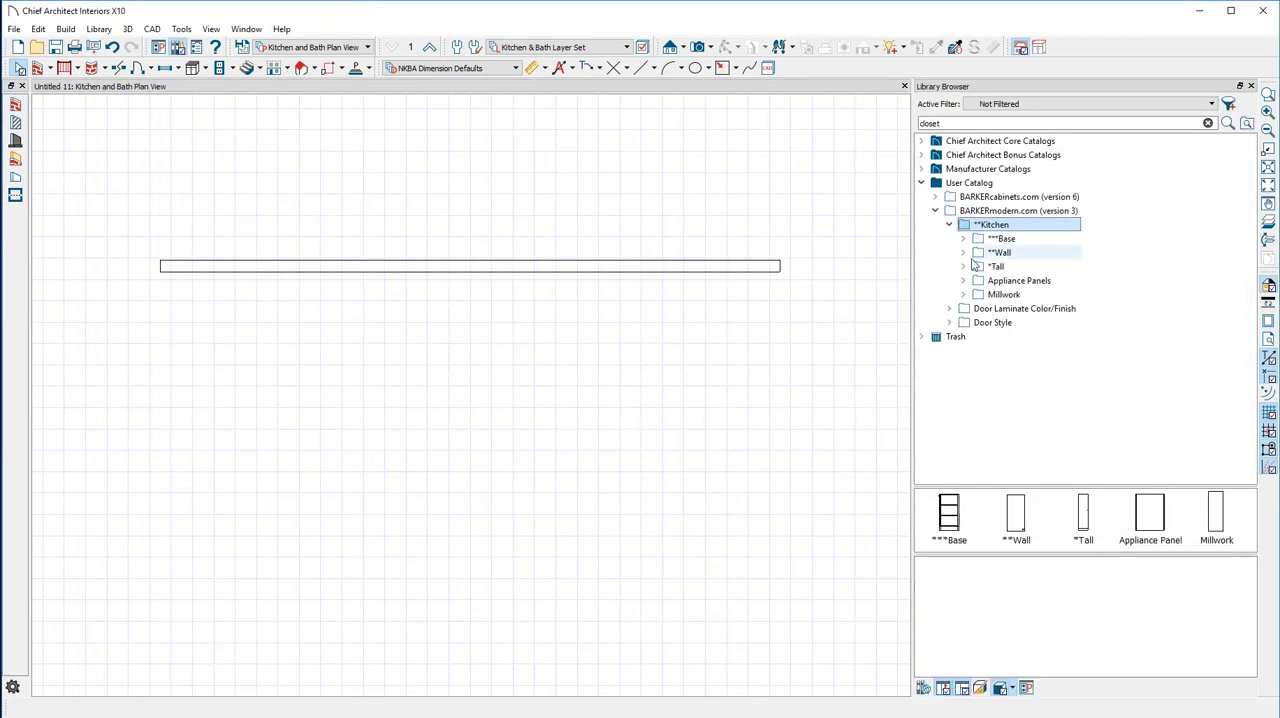
pyautogui.click(1030, 245)
pyautogui.doubleClick(1020, 240)
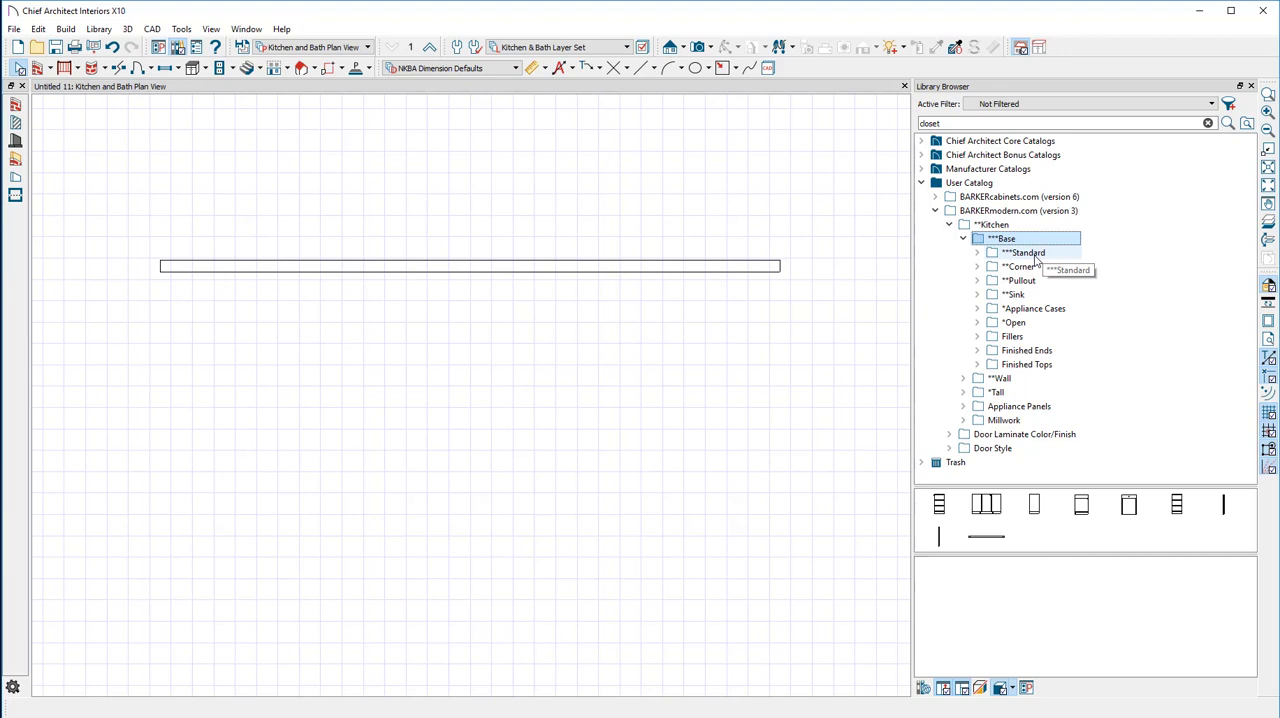
pyautogui.click(1030, 253)
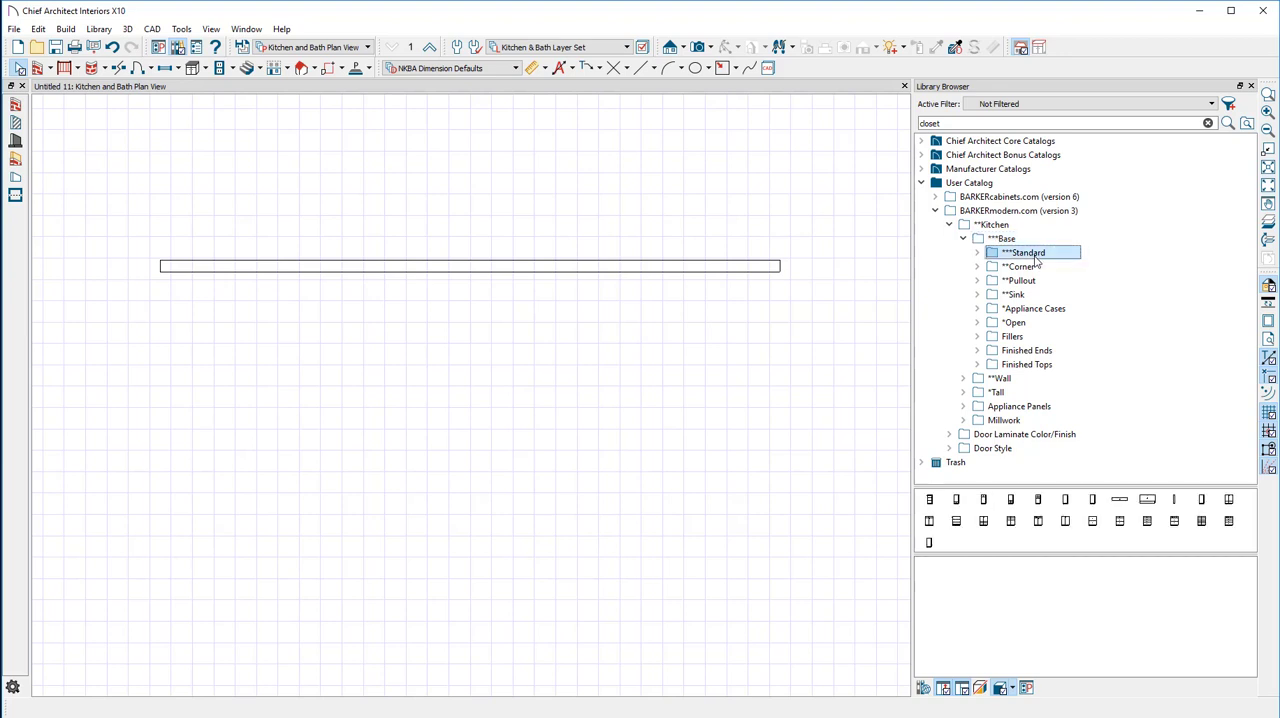
pyautogui.doubleClick(1034, 254)
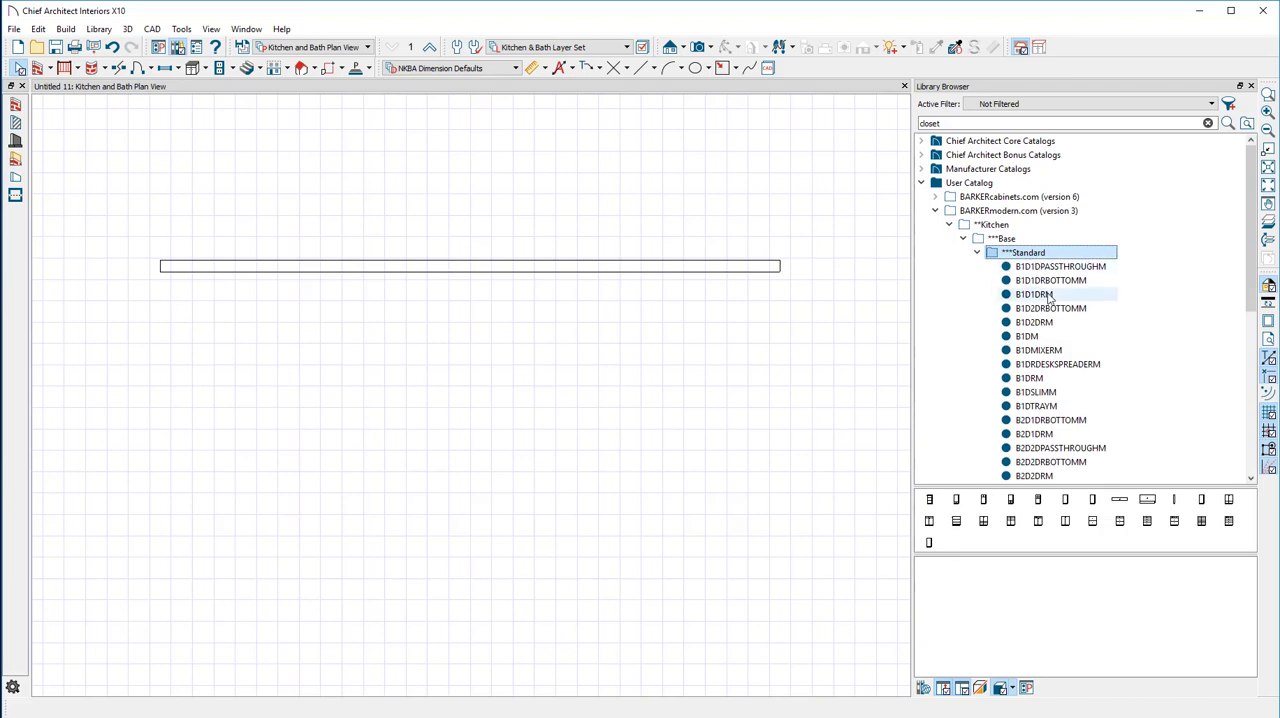
# Preview the B2DM, B1DSLIMM, B2D2DPASSTHROUGHM and B1DTRAYM cabinets from the Standard base folder
pyautogui.scroll(-2, 1046, 296)
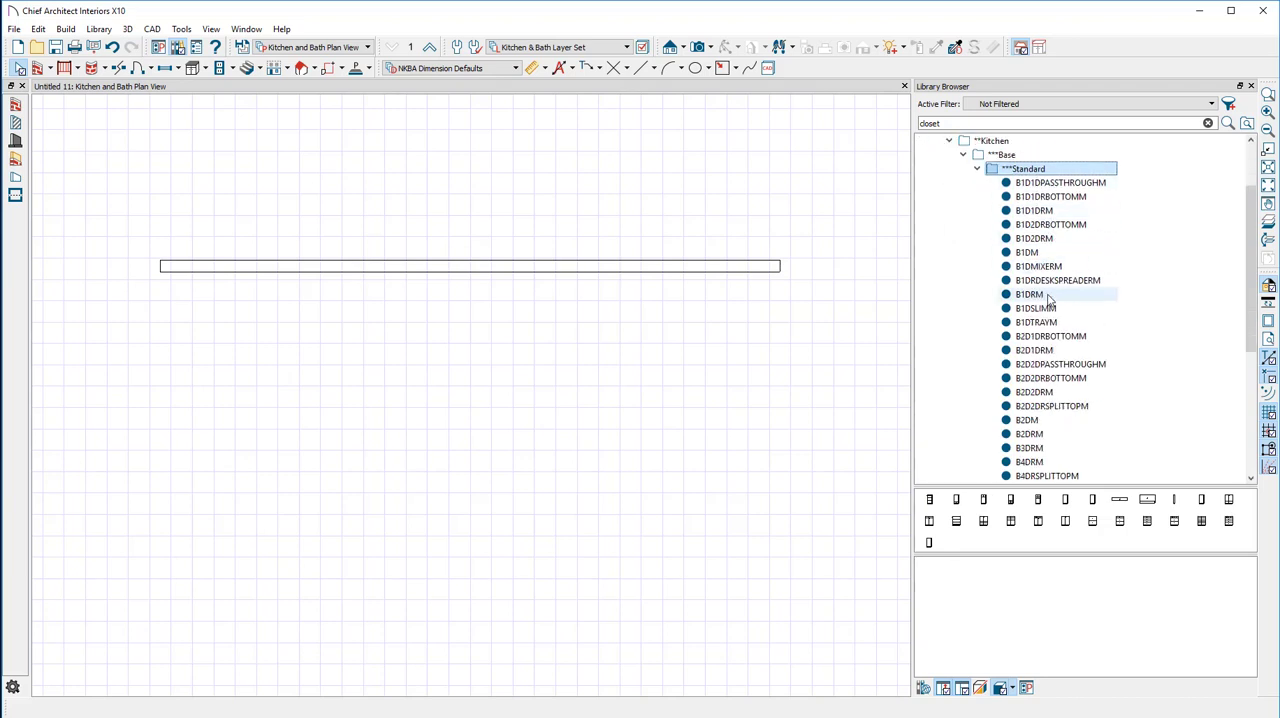
pyautogui.click(1059, 422)
pyautogui.click(1050, 310)
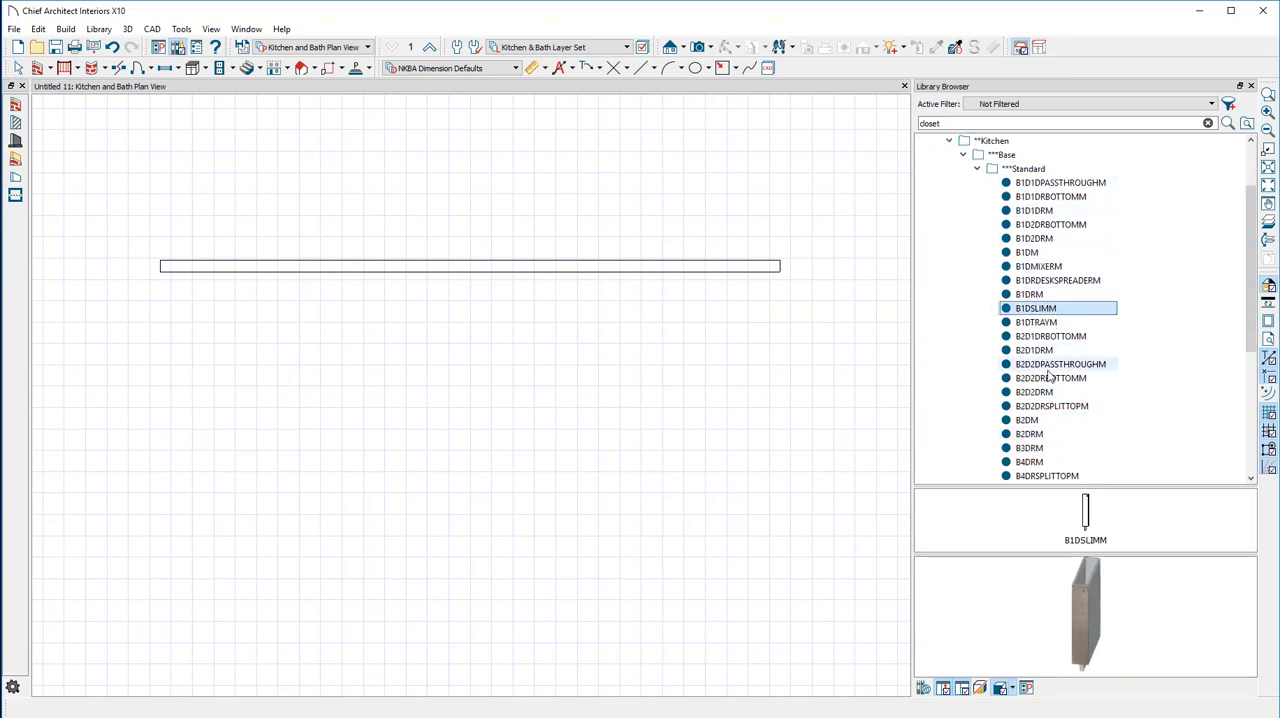
pyautogui.click(1049, 368)
pyautogui.click(1050, 424)
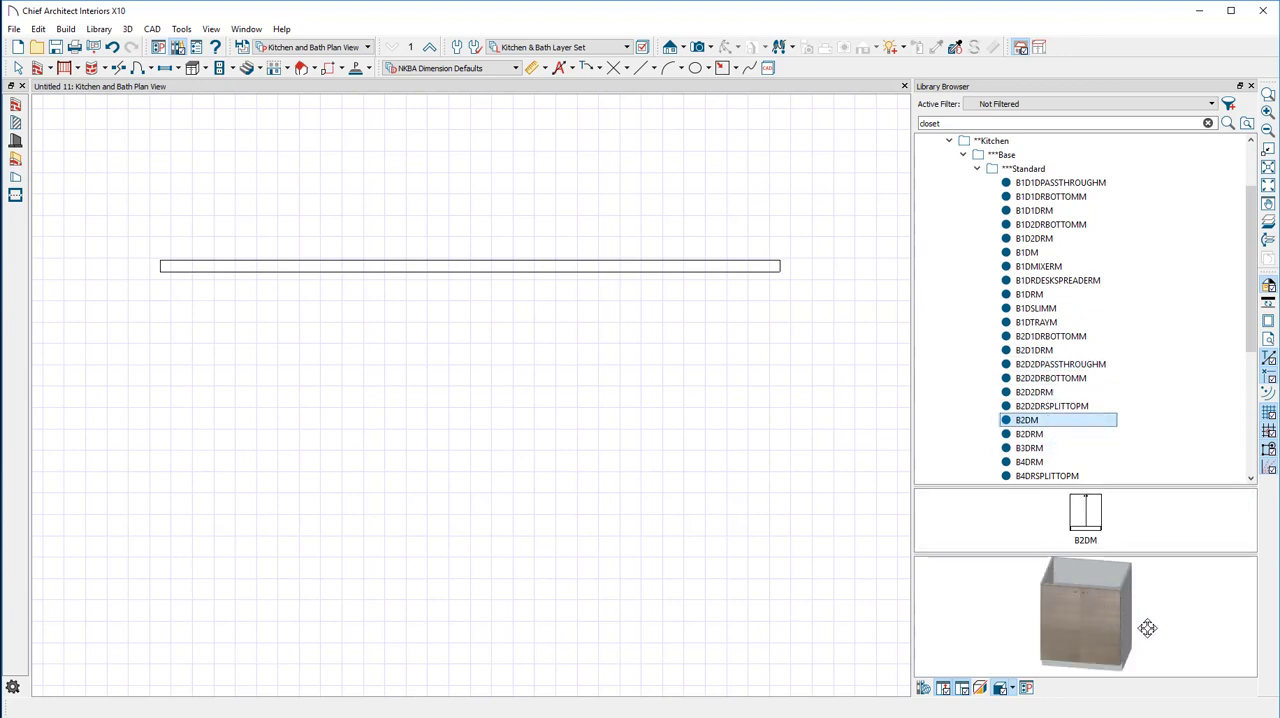
pyautogui.click(1036, 324)
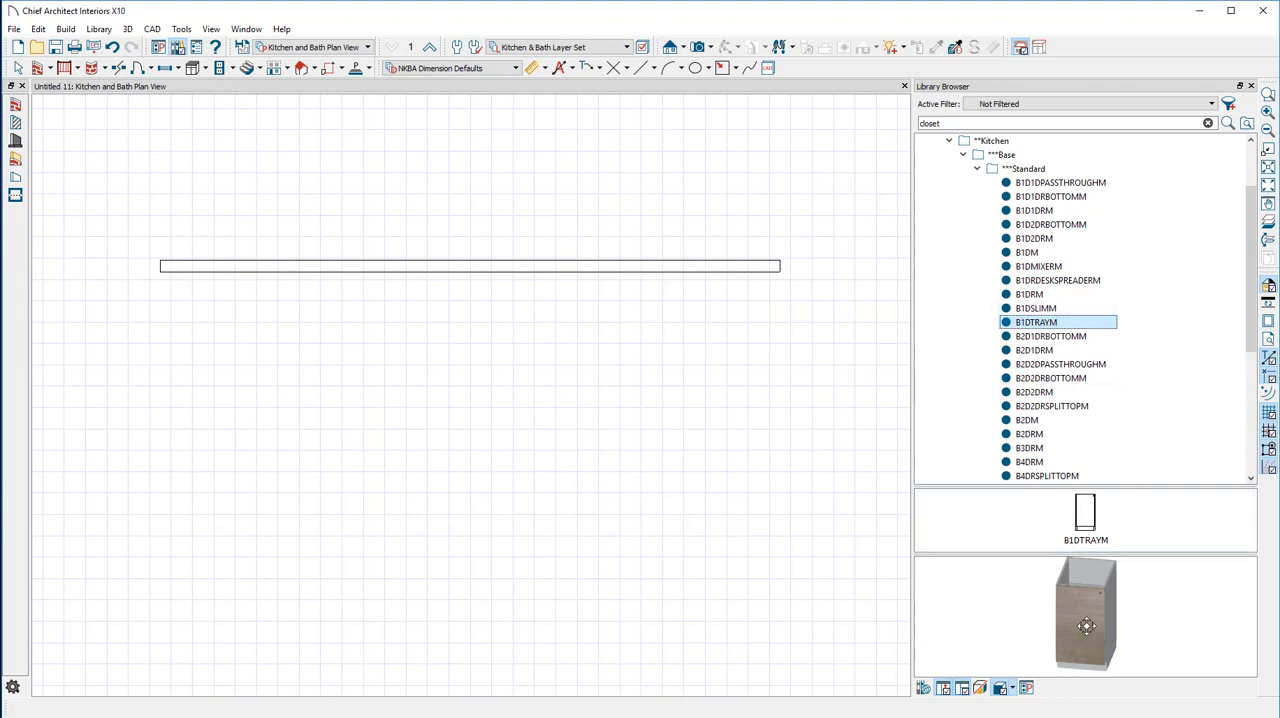
# Preview the first five Standard base cabinets in order, from B1D1DPASSTHROUGHM to B1D2DRM
pyautogui.click(1062, 182)
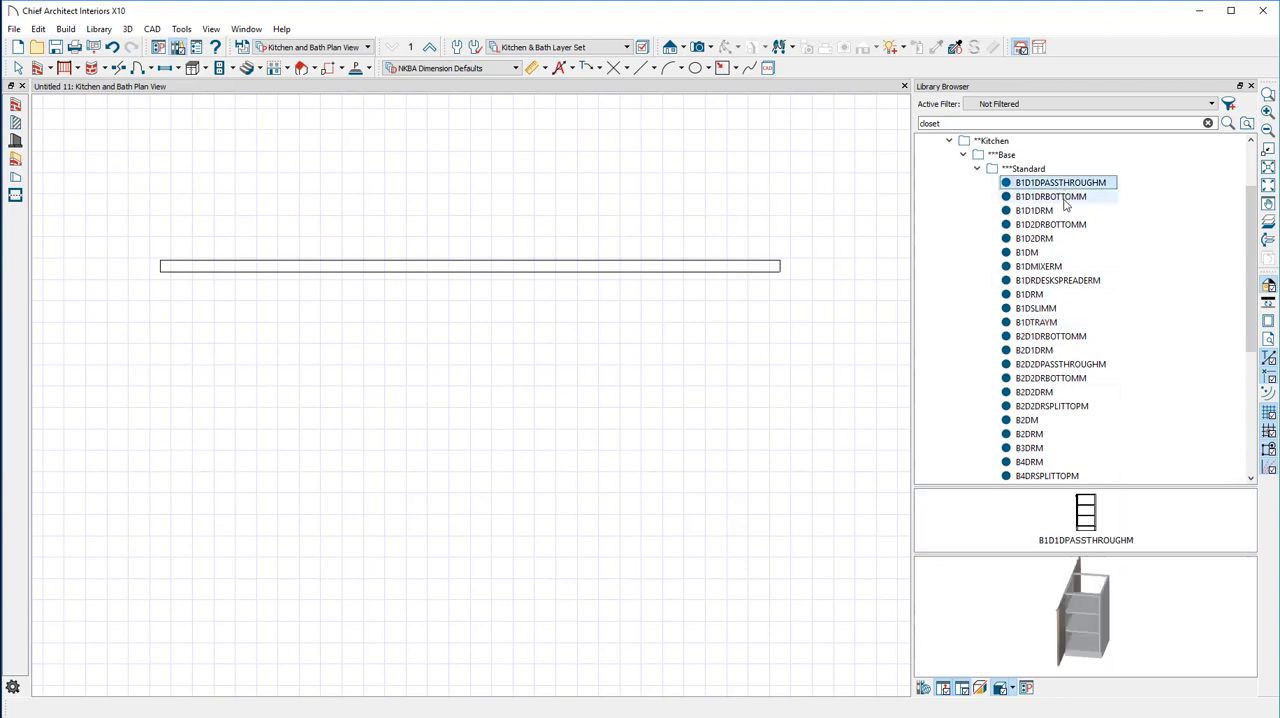
pyautogui.click(1064, 196)
pyautogui.click(1066, 211)
pyautogui.click(1069, 225)
pyautogui.click(1072, 239)
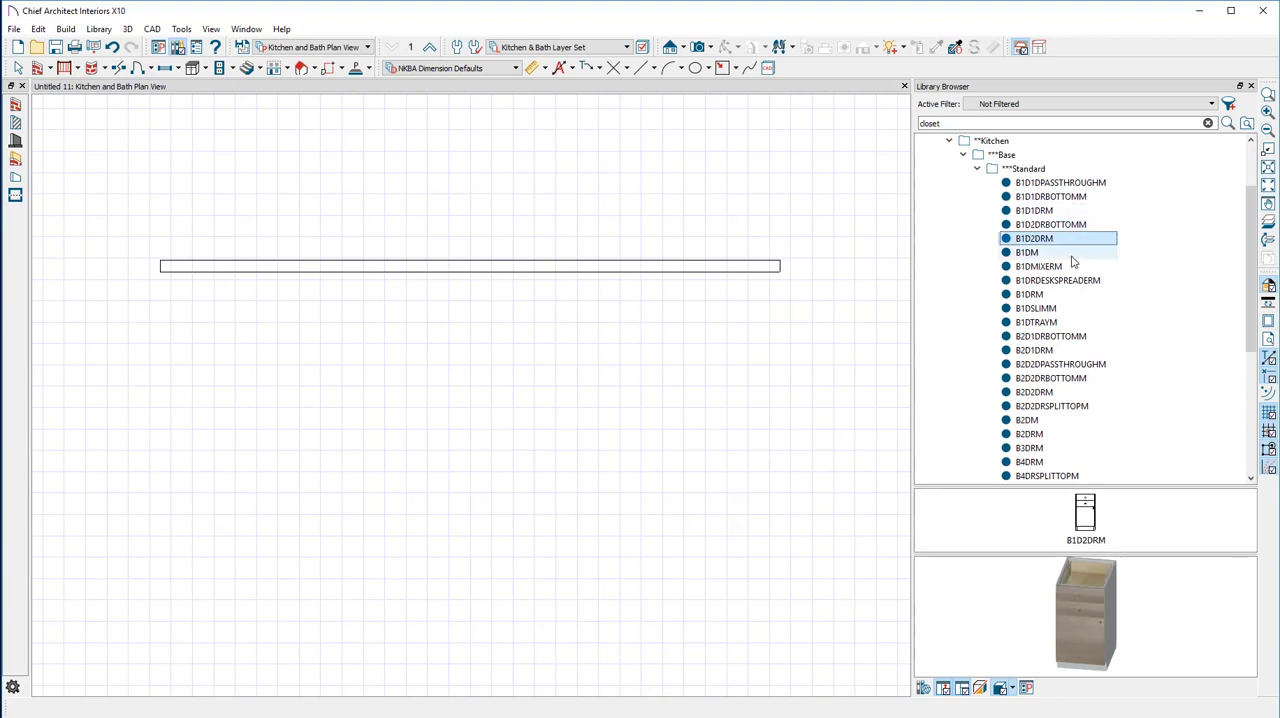
# Preview further Standard base cabinets down the folder, from B1DMIXERM to B4DRM
pyautogui.click(1076, 266)
pyautogui.click(1078, 295)
pyautogui.click(1080, 322)
pyautogui.click(1082, 350)
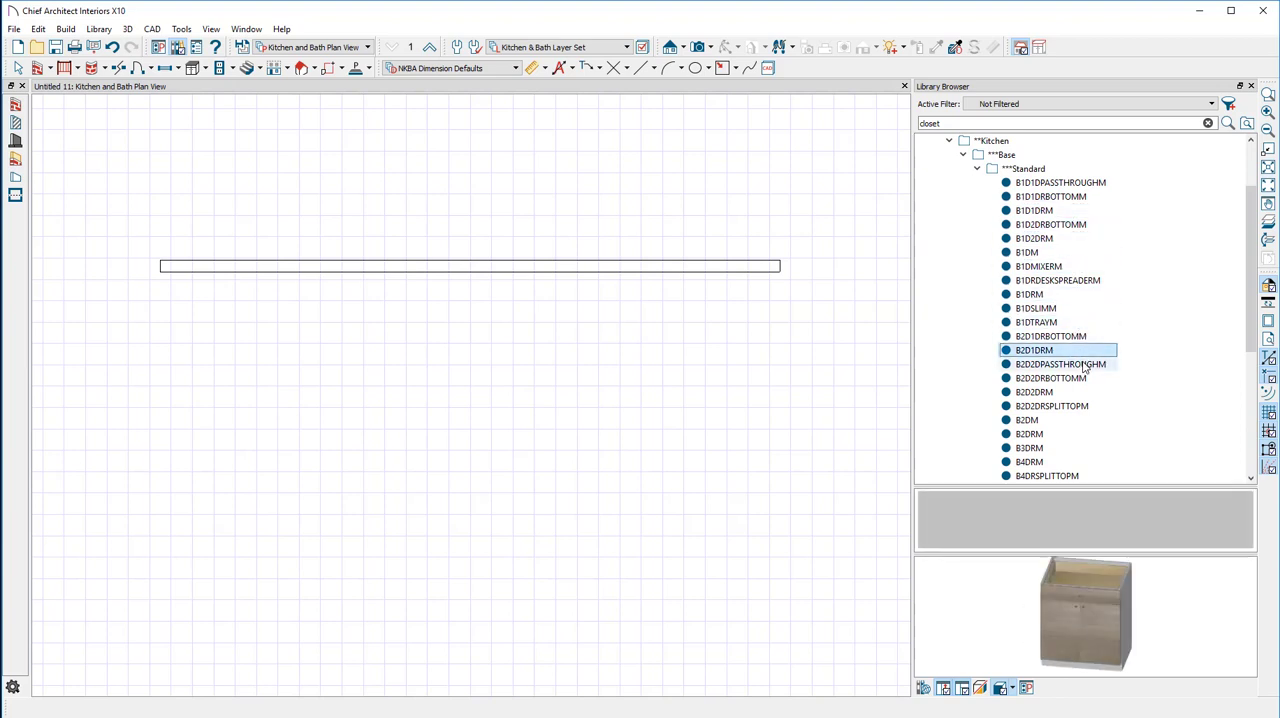
pyautogui.click(1084, 364)
pyautogui.click(1078, 392)
pyautogui.click(1078, 407)
pyautogui.click(1072, 448)
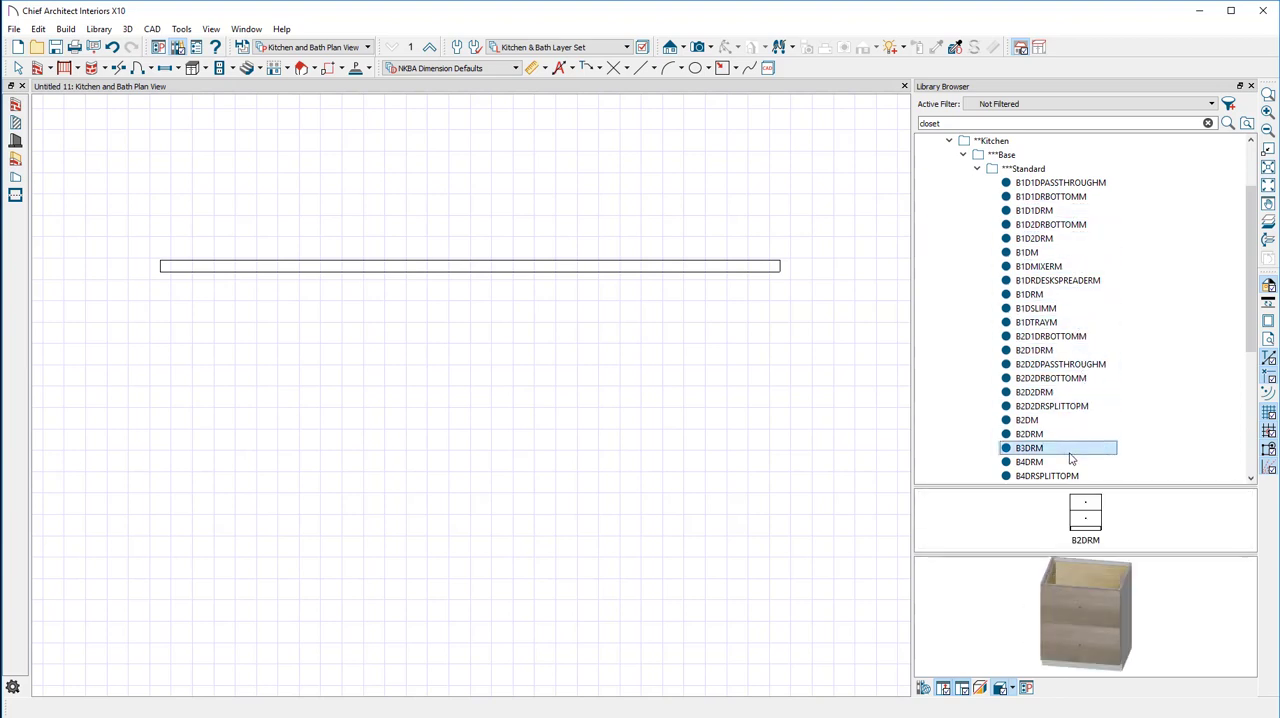
pyautogui.scroll(-3, 1073, 452)
pyautogui.click(1040, 337)
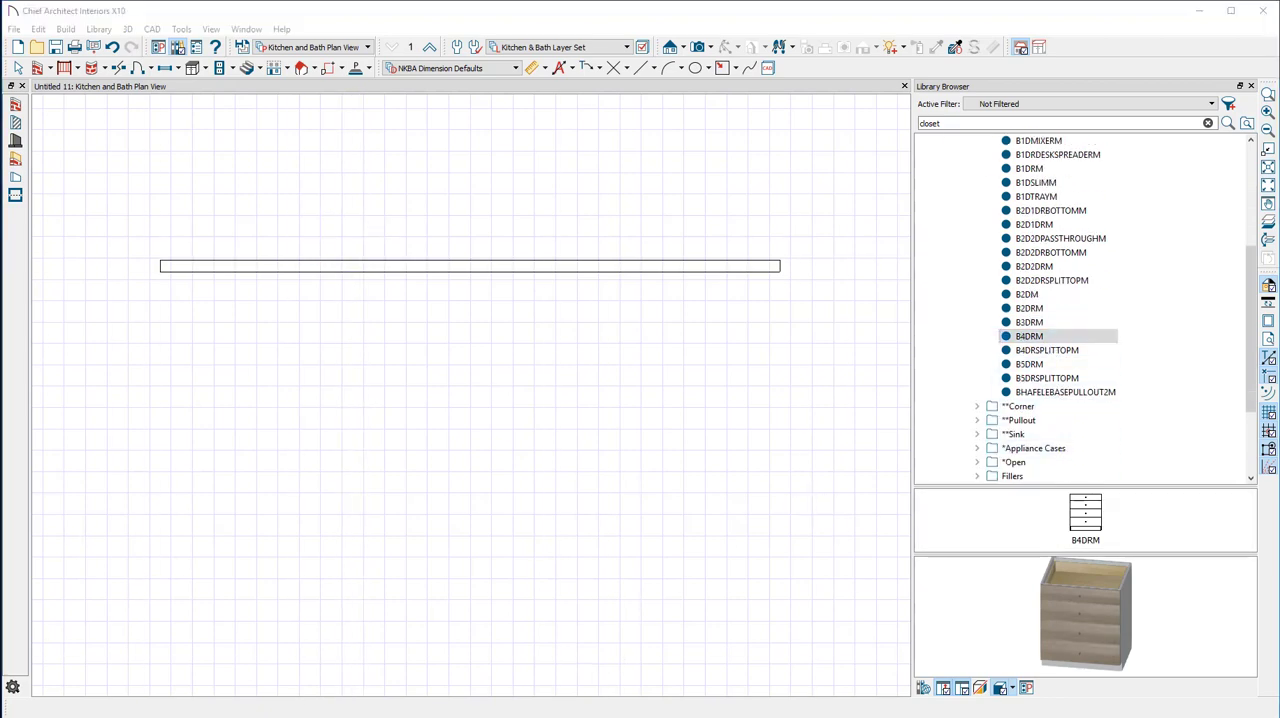
# Switch to the Barker Modern website, open the Standard kitchen wall cabinets page and review its models
pyautogui.scroll(-3, 343, 416)
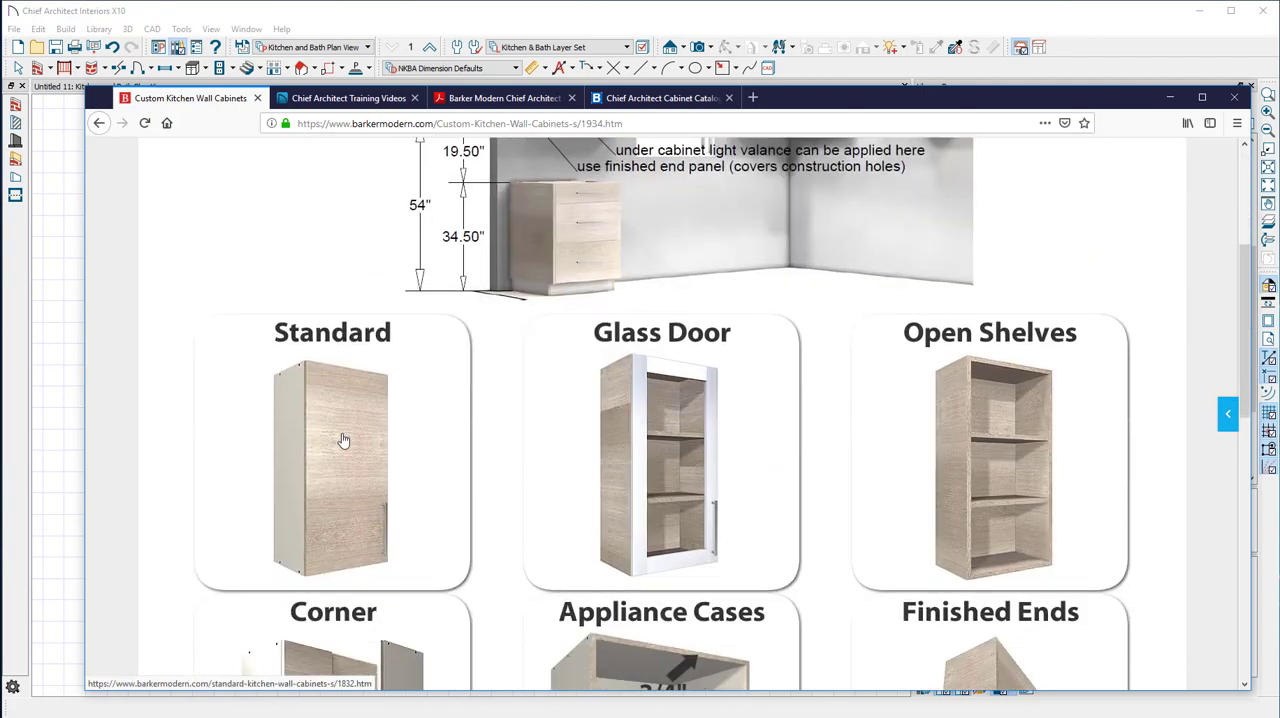
pyautogui.click(343, 416)
pyautogui.scroll(-10, 541, 470)
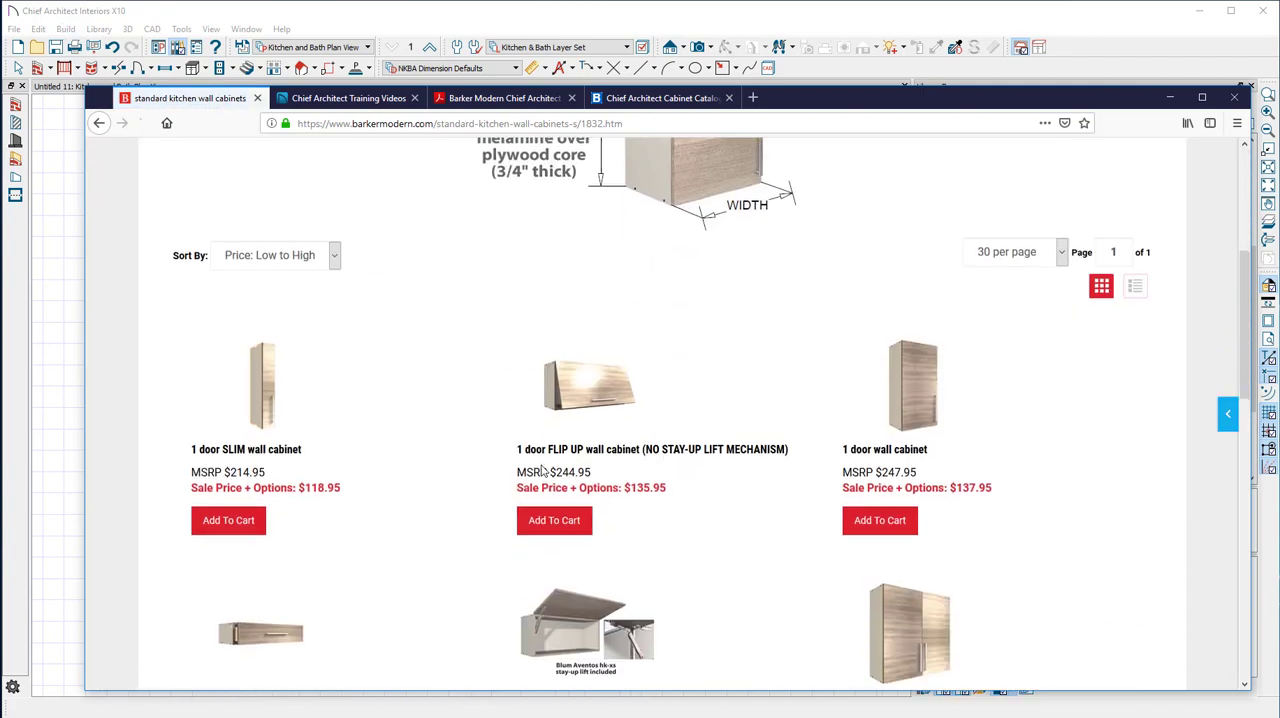
pyautogui.scroll(10, 541, 470)
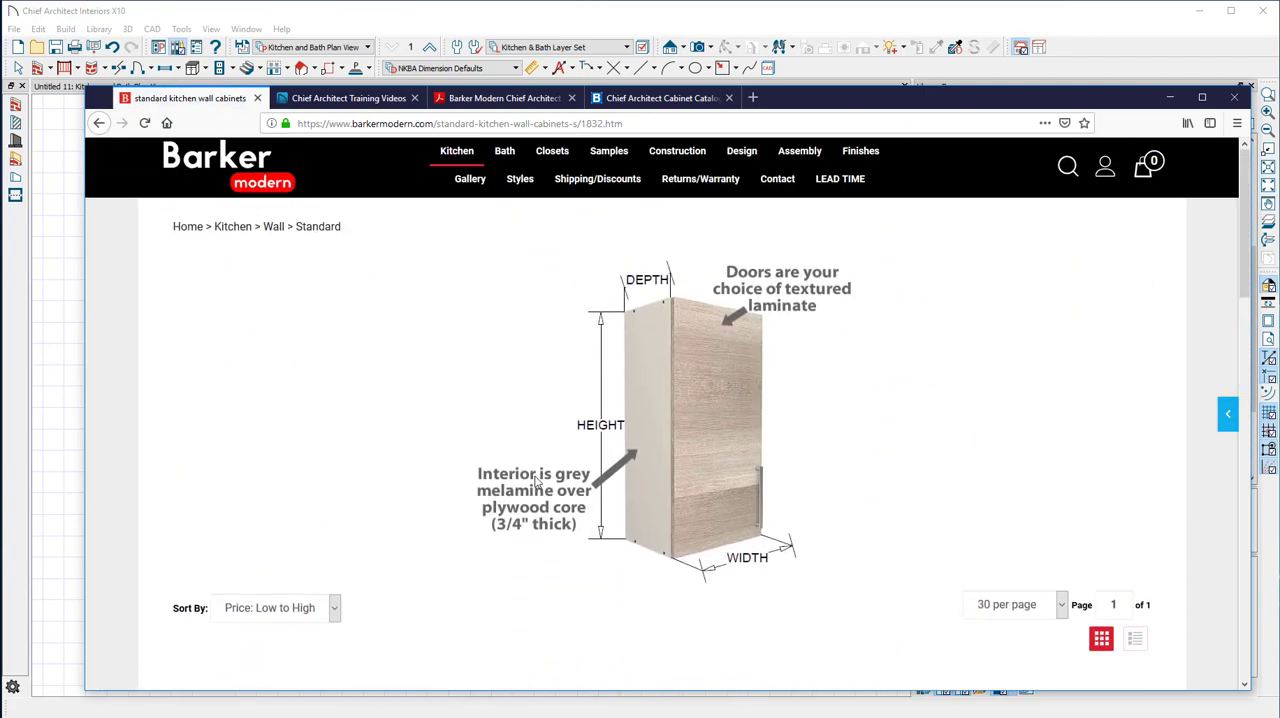
pyautogui.scroll(-15, 535, 483)
pyautogui.scroll(3, 537, 283)
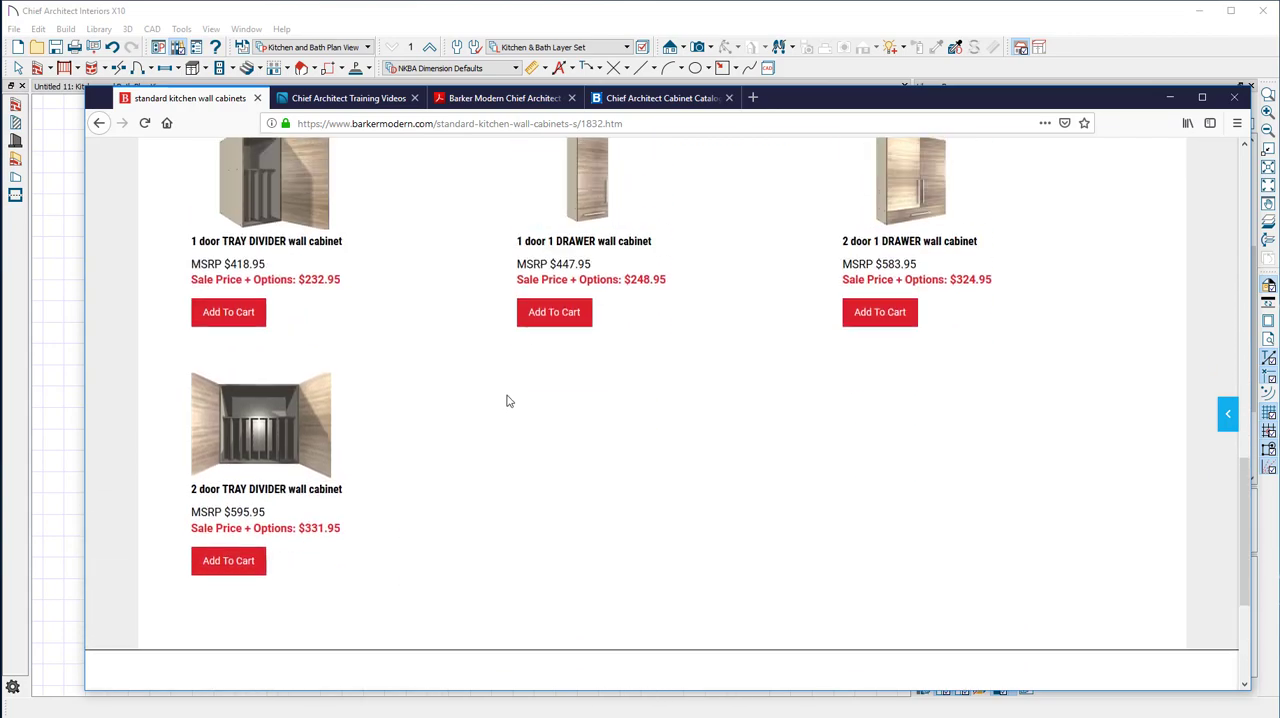
pyautogui.scroll(10, 507, 401)
# Open the Standard kitchen base cabinets page and browse the listed cabinet models
pyautogui.moveTo(452, 177)
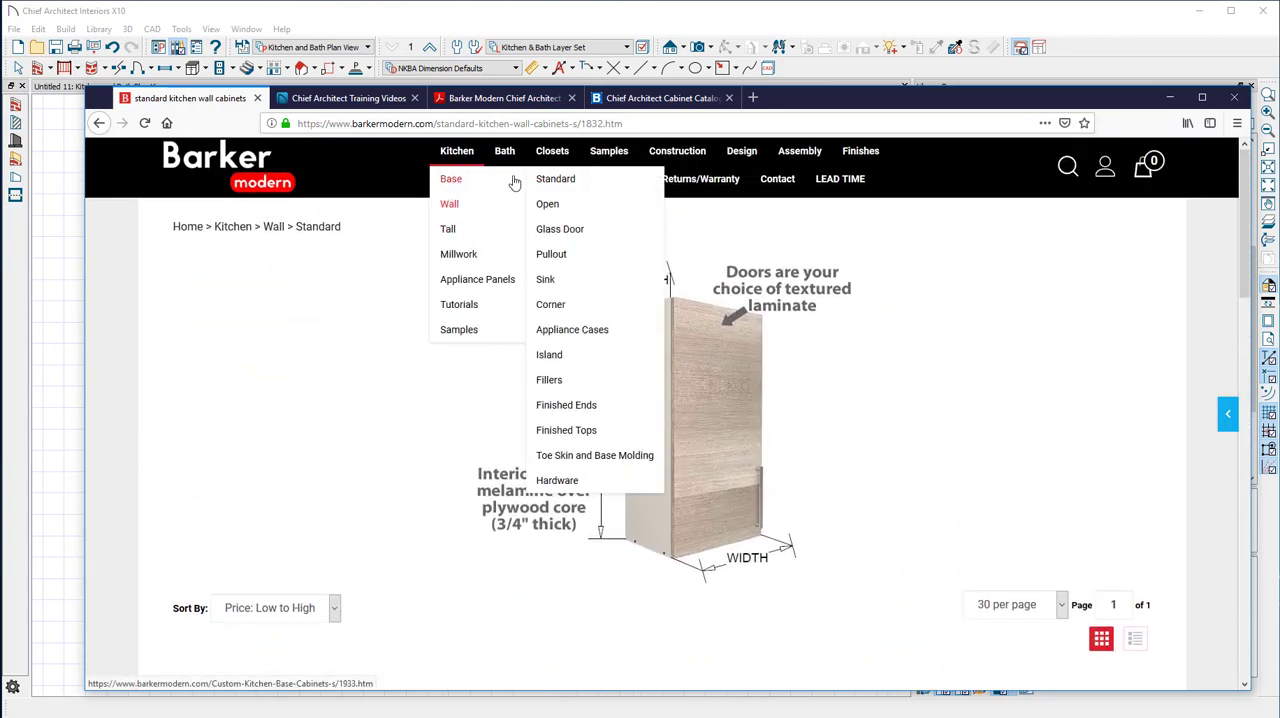
pyautogui.click(545, 180)
pyautogui.scroll(-5, 551, 462)
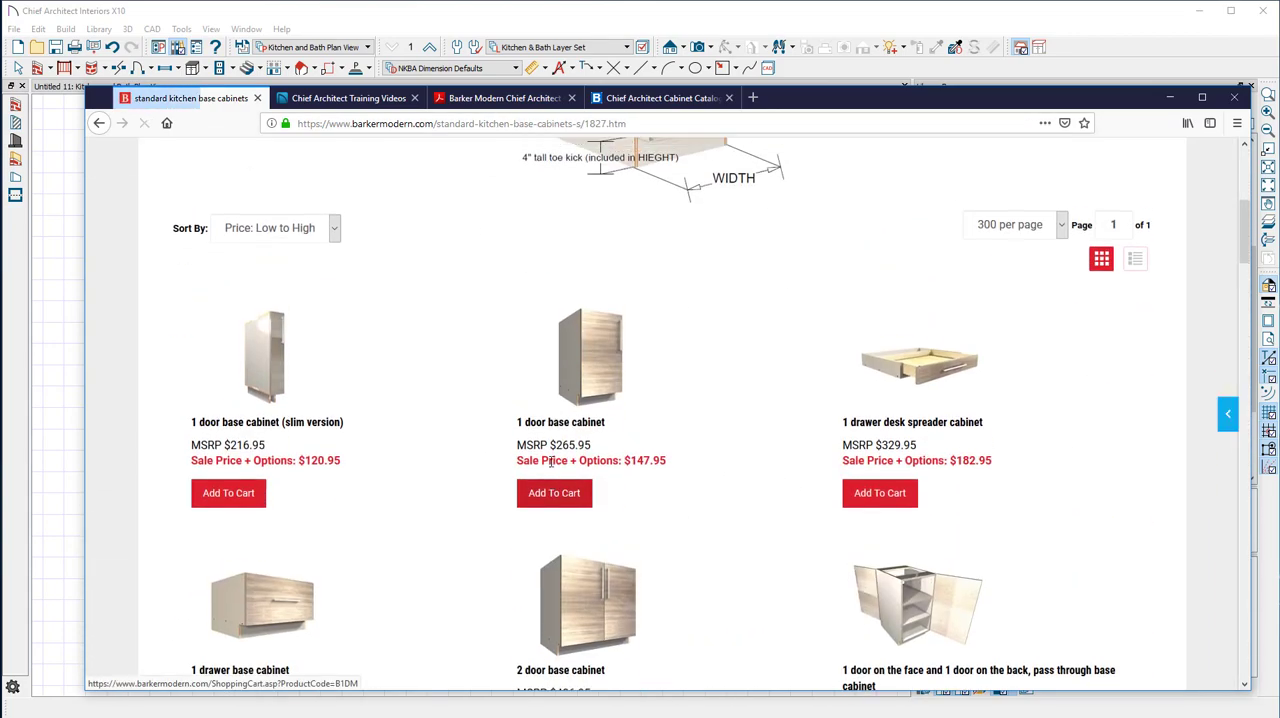
pyautogui.scroll(-8, 551, 462)
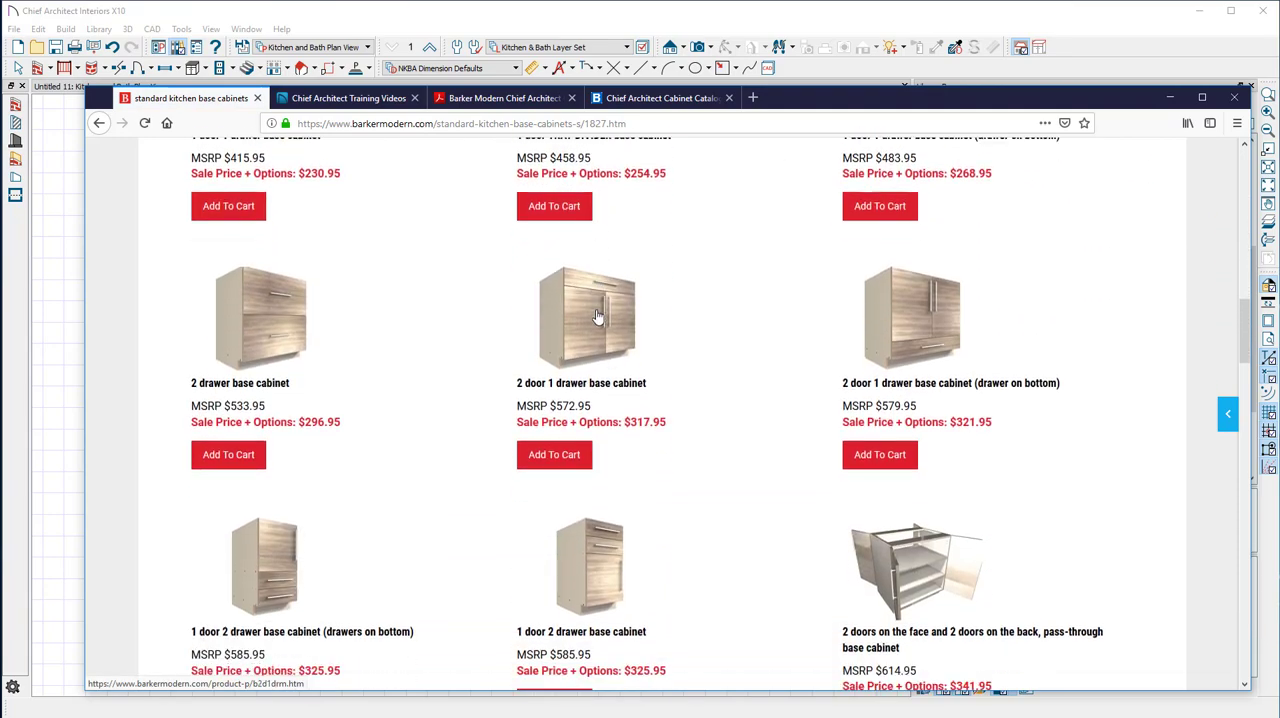
pyautogui.scroll(-8, 597, 316)
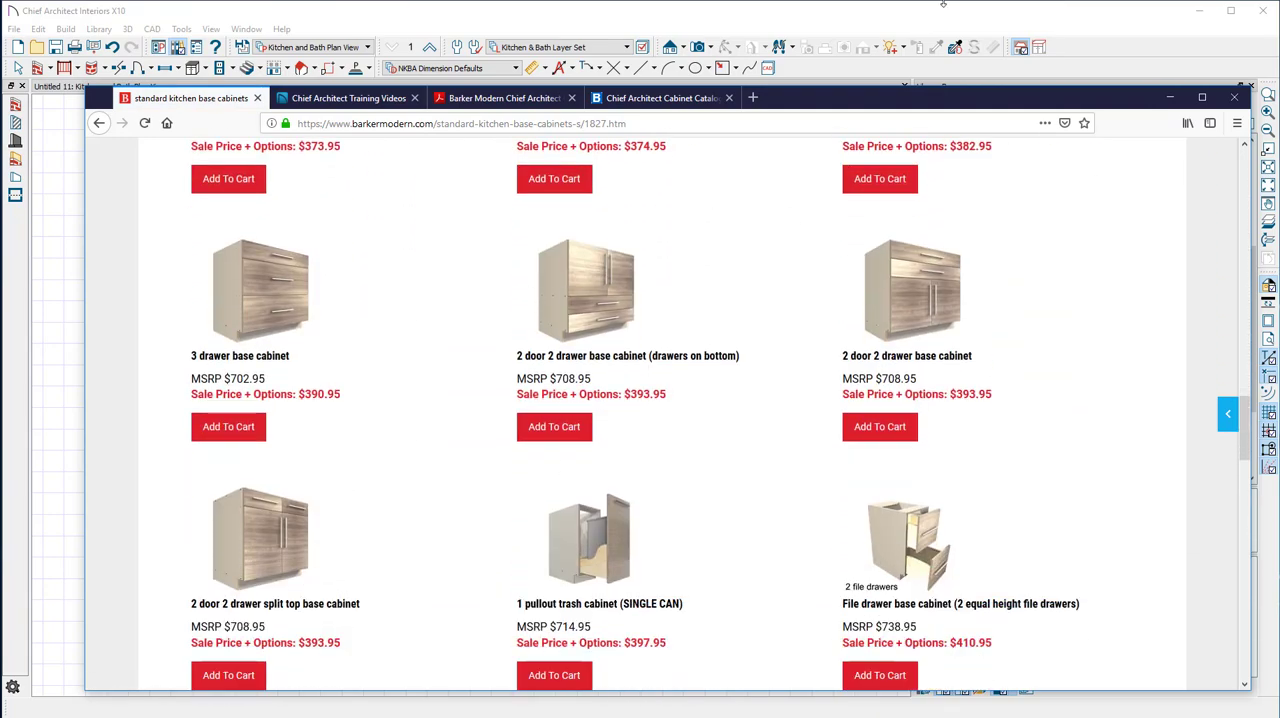
# Switch back to Chief Architect and preview the B1DRM cabinet in the Standard base folder
pyautogui.click(949, 16)
pyautogui.scroll(3, 989, 403)
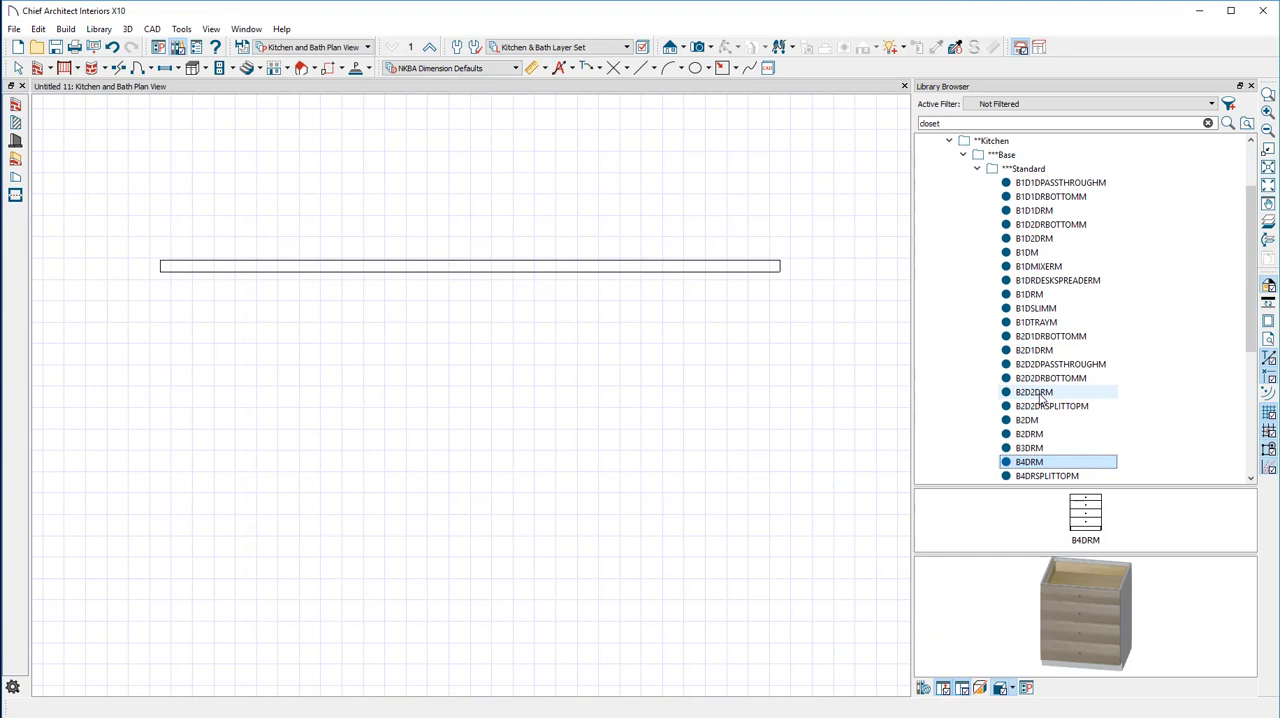
pyautogui.click(1040, 297)
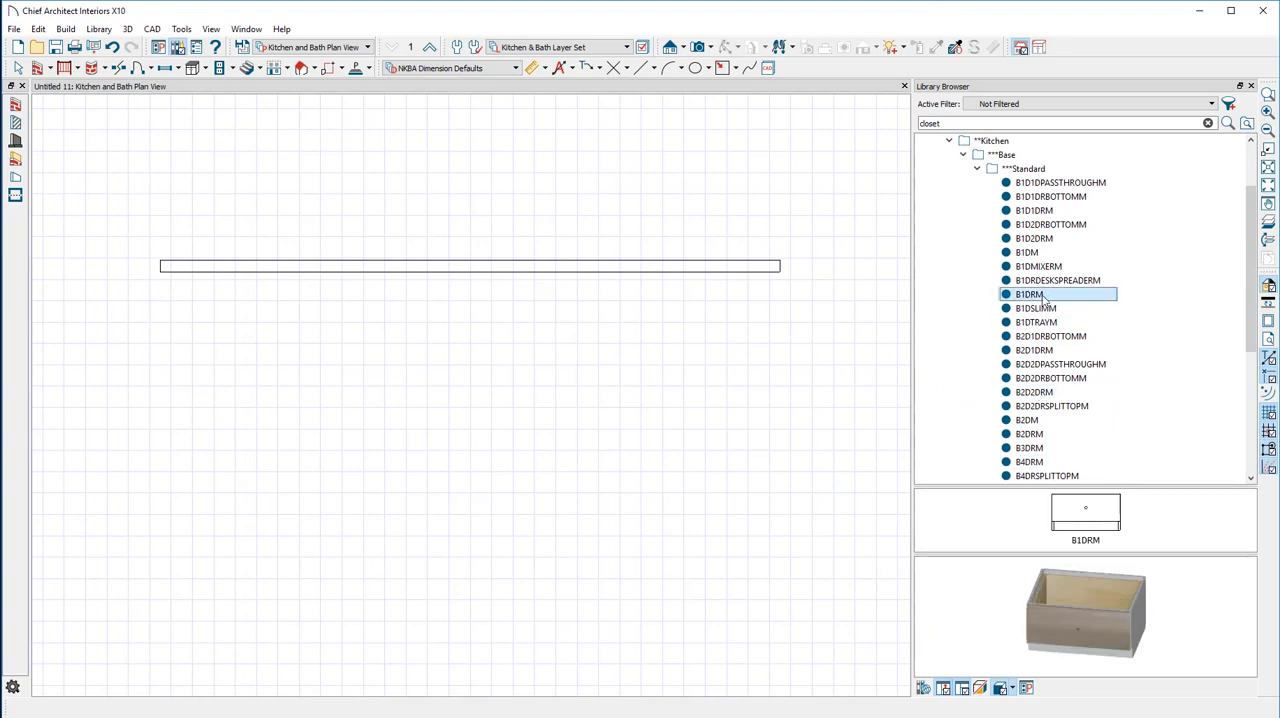
# Place a B2DM base cabinet against the lower face of the wall in the plan and select it
pyautogui.click(1046, 421)
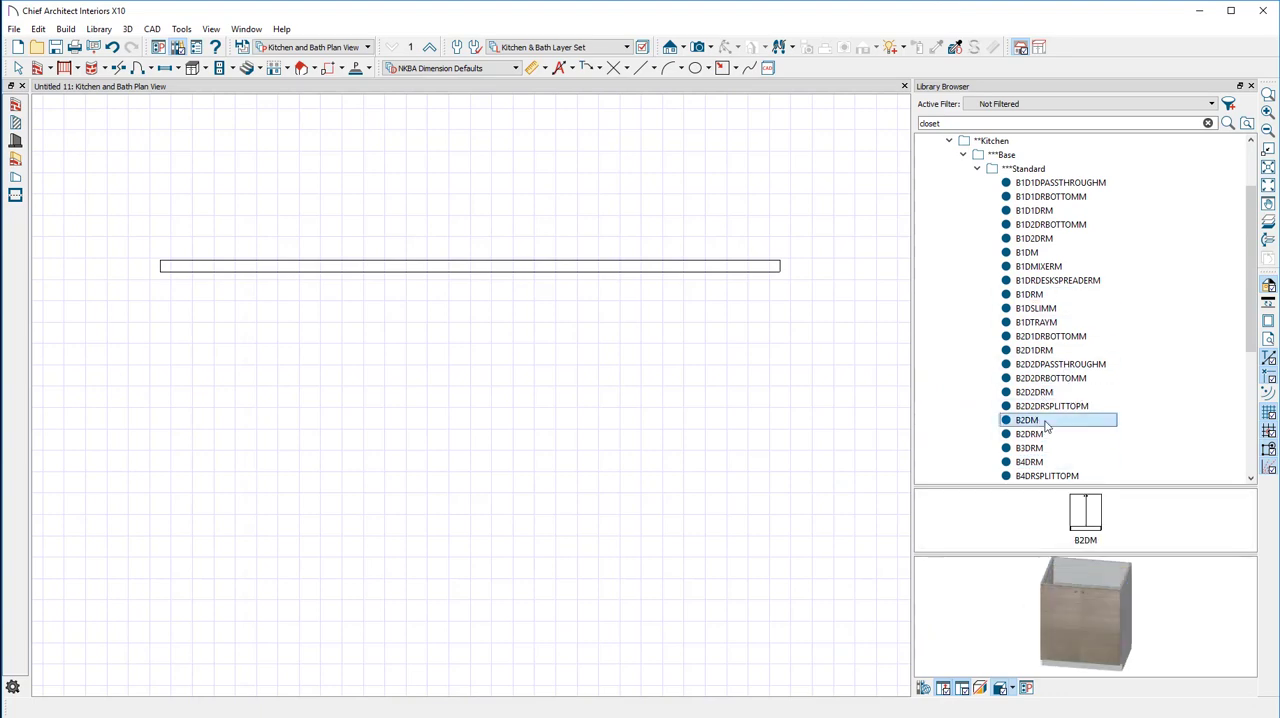
pyautogui.moveTo(1047, 427); pyautogui.dragTo(422, 294)
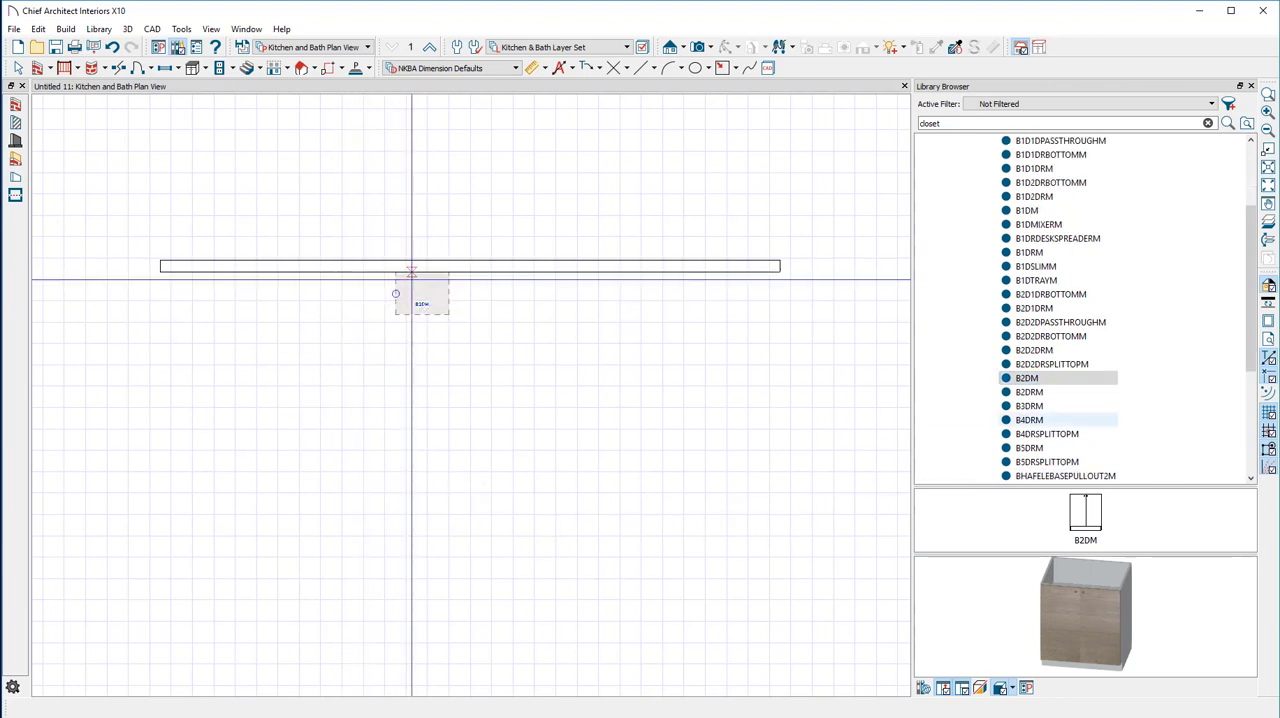
pyautogui.press('Escape')
pyautogui.scroll(2, 425, 300)
pyautogui.click(428, 295)
pyautogui.scroll(3, 369, 293)
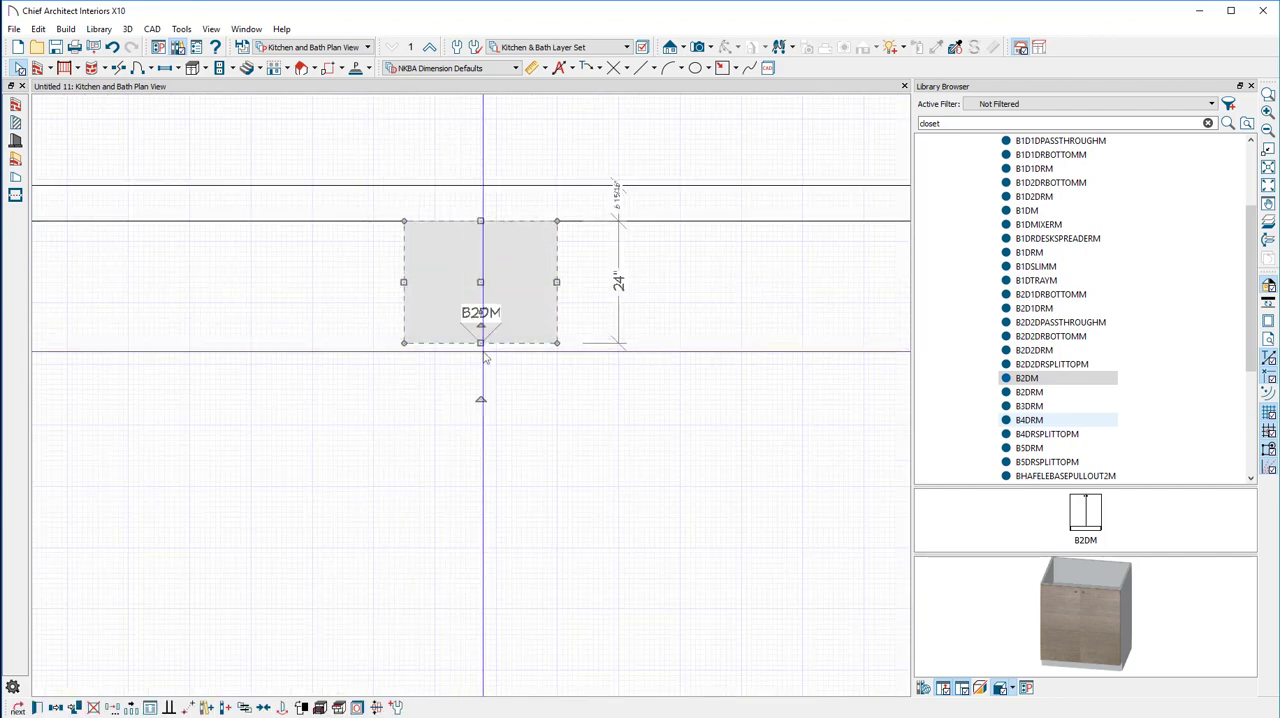
# Open the placed B2DM cabinet's specification and check its height, width and depth settings
pyautogui.doubleClick(470, 306)
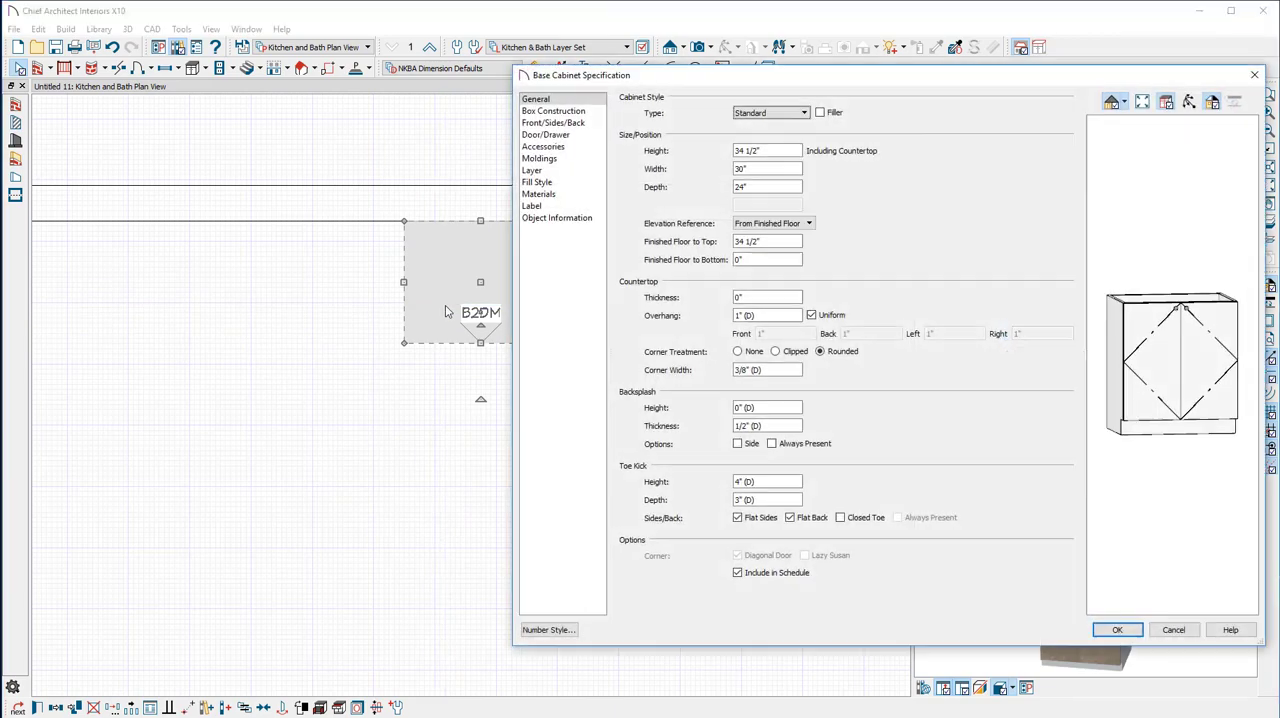
pyautogui.moveTo(770, 168); pyautogui.dragTo(730, 188)
pyautogui.click(1117, 629)
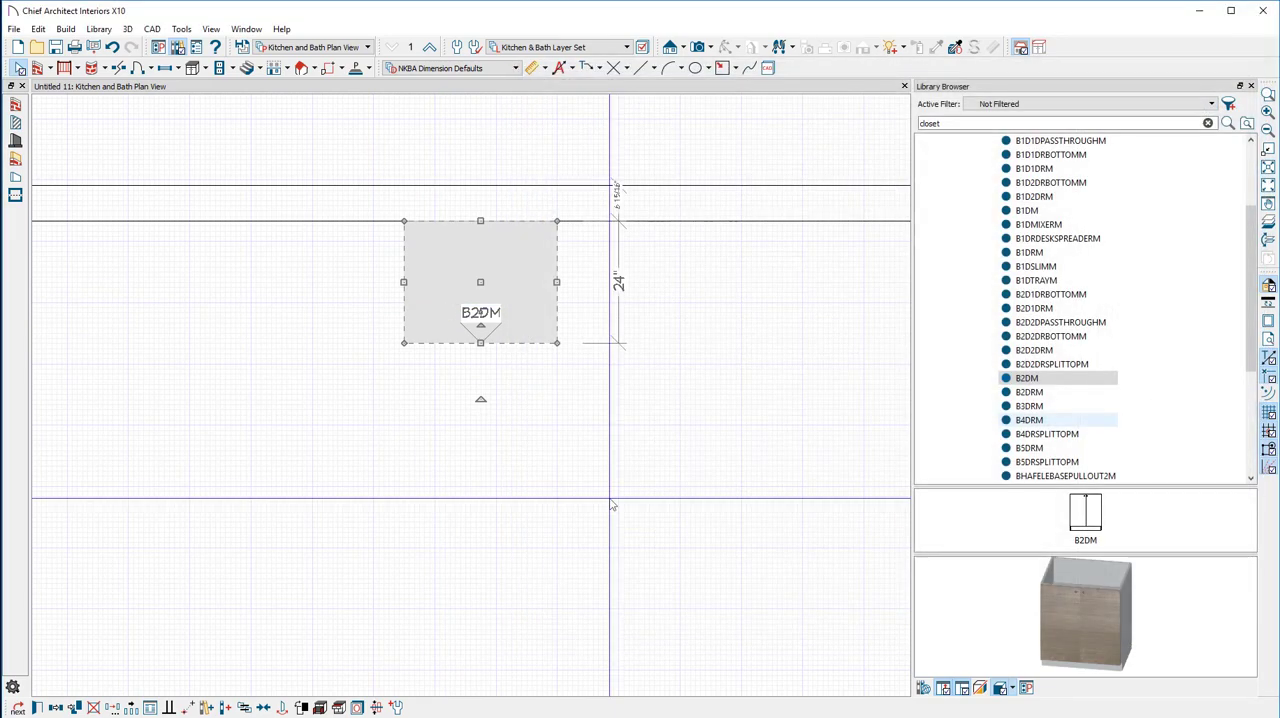
# Stretch the B2DM cabinet's right side to widen it to 39" and further to 42"
pyautogui.moveTo(554, 282); pyautogui.dragTo(607, 321)
pyautogui.scroll(2, 557, 323)
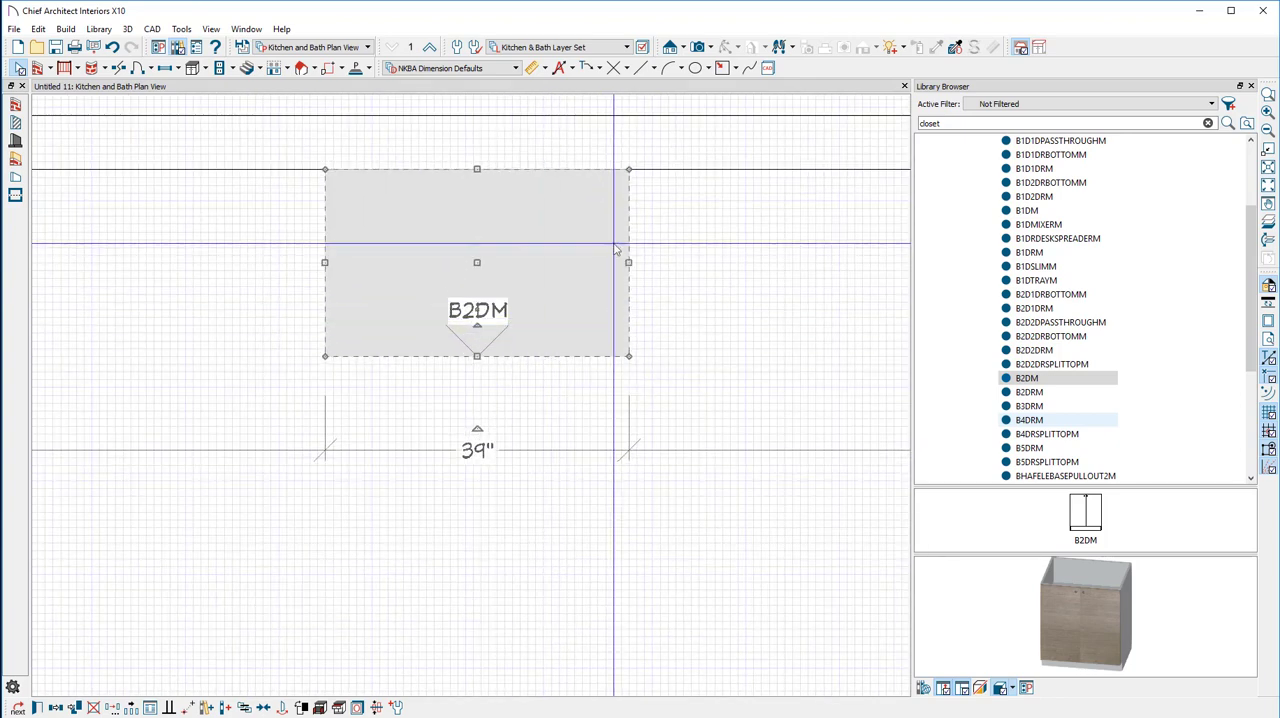
pyautogui.moveTo(630, 264); pyautogui.dragTo(667, 288)
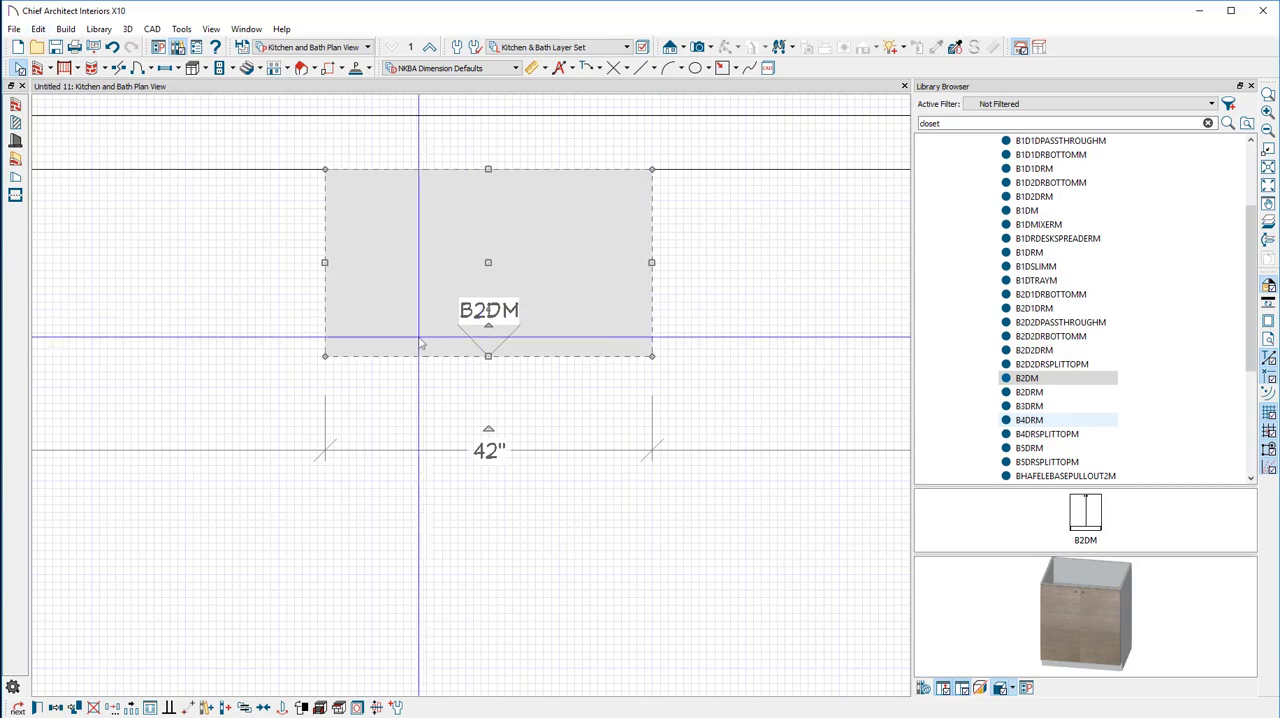
pyautogui.scroll(-1, 172, 248)
pyautogui.scroll(-1, 172, 250)
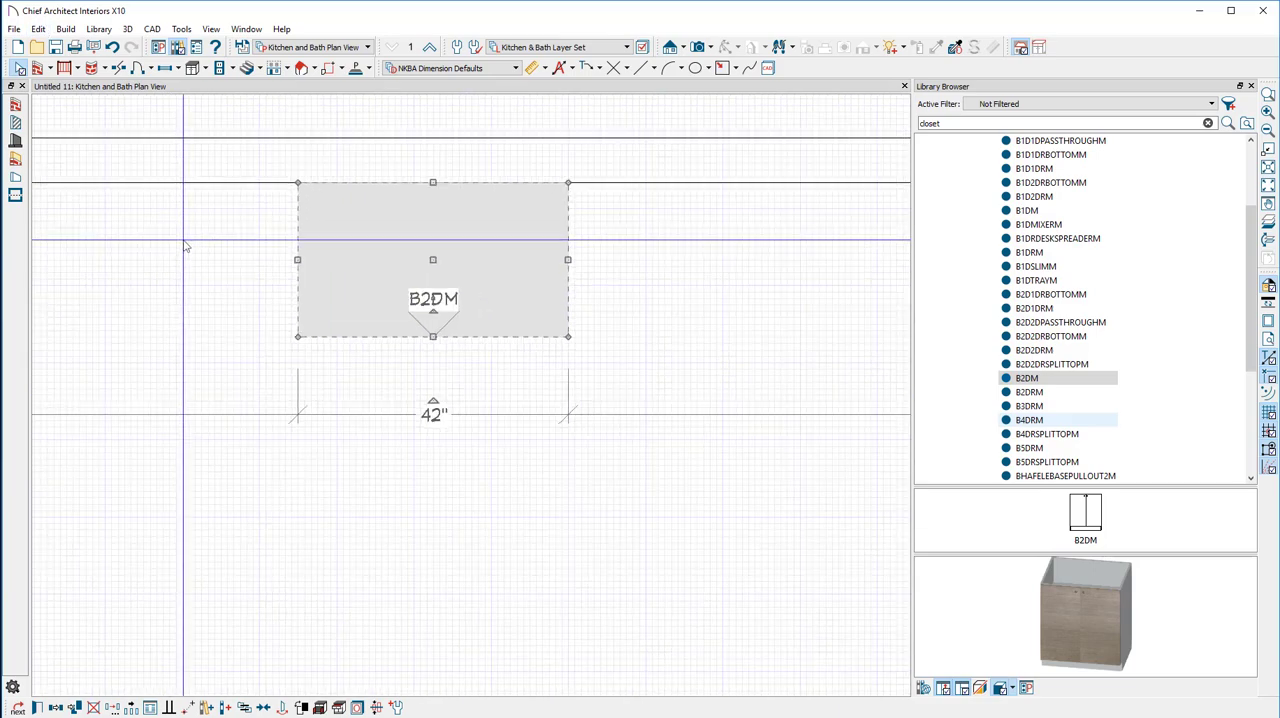
pyautogui.moveTo(189, 243); pyautogui.dragTo(311, 283, button='middle')
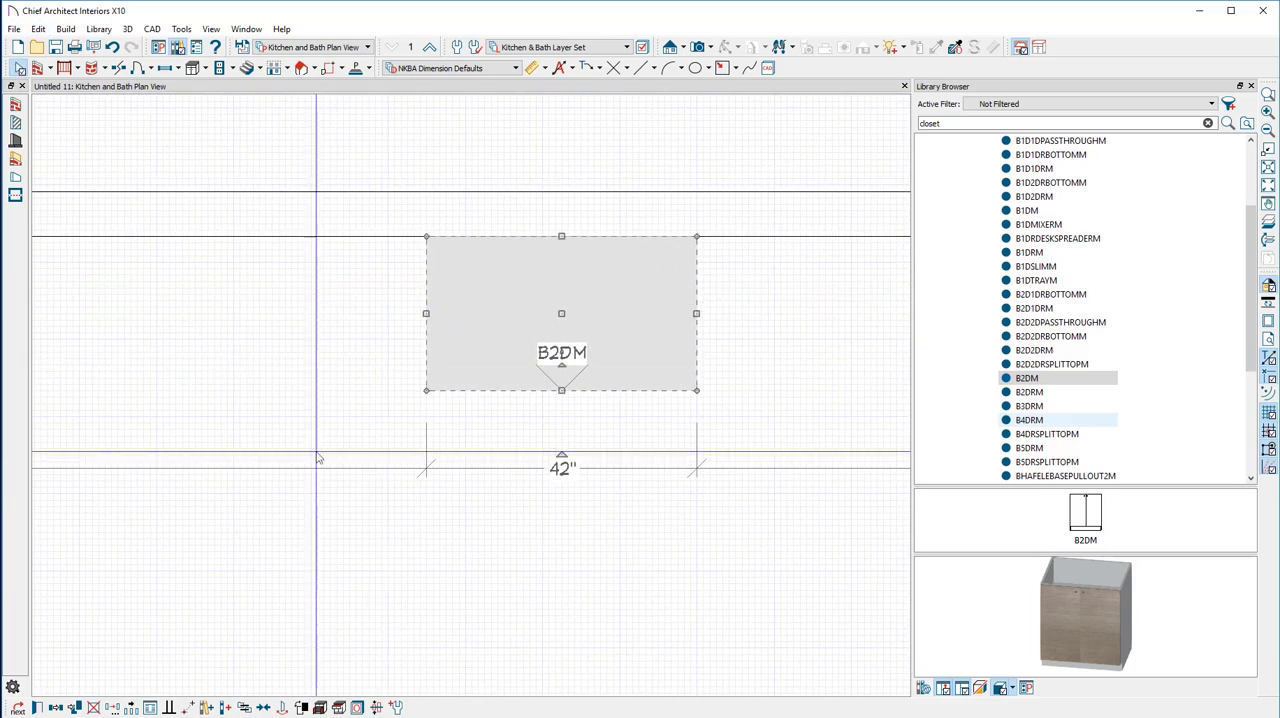
# Switch to the Barker Modern website, examine the width options of the 1 door 1 drawer base cabinet, and return to Chief Architect
pyautogui.click(132, 716)
pyautogui.scroll(10, 406, 371)
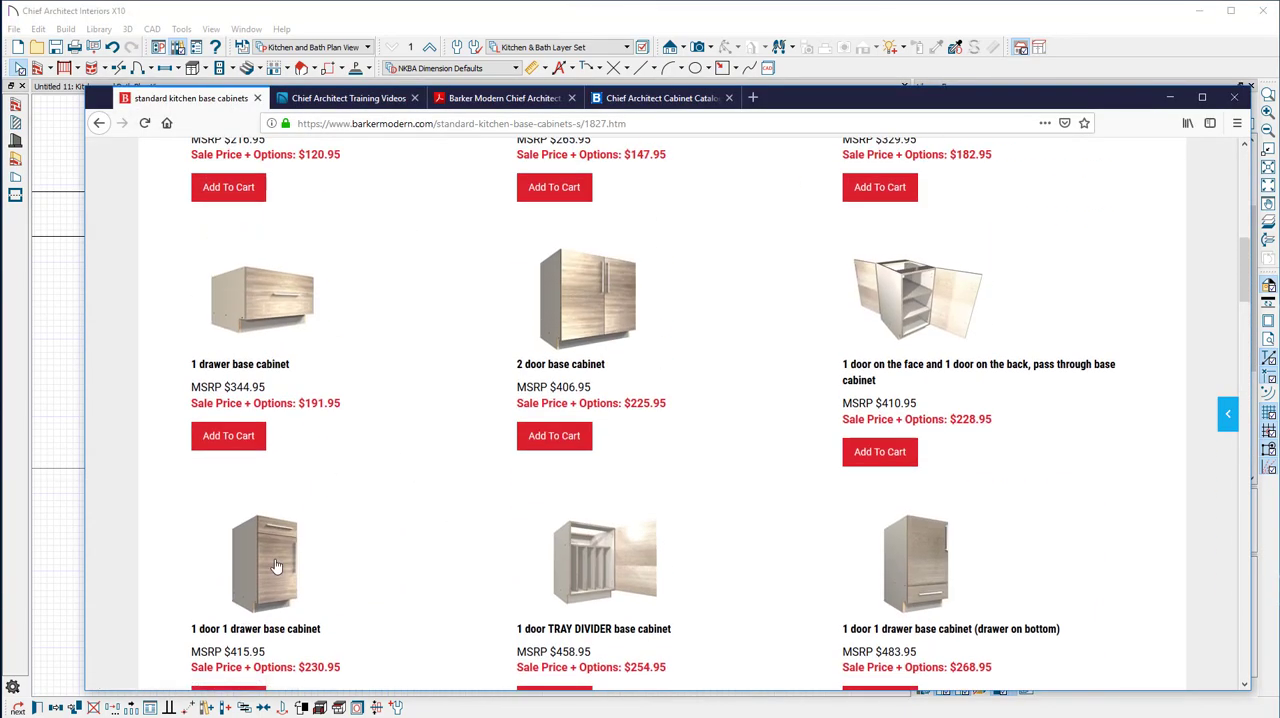
pyautogui.click(357, 366)
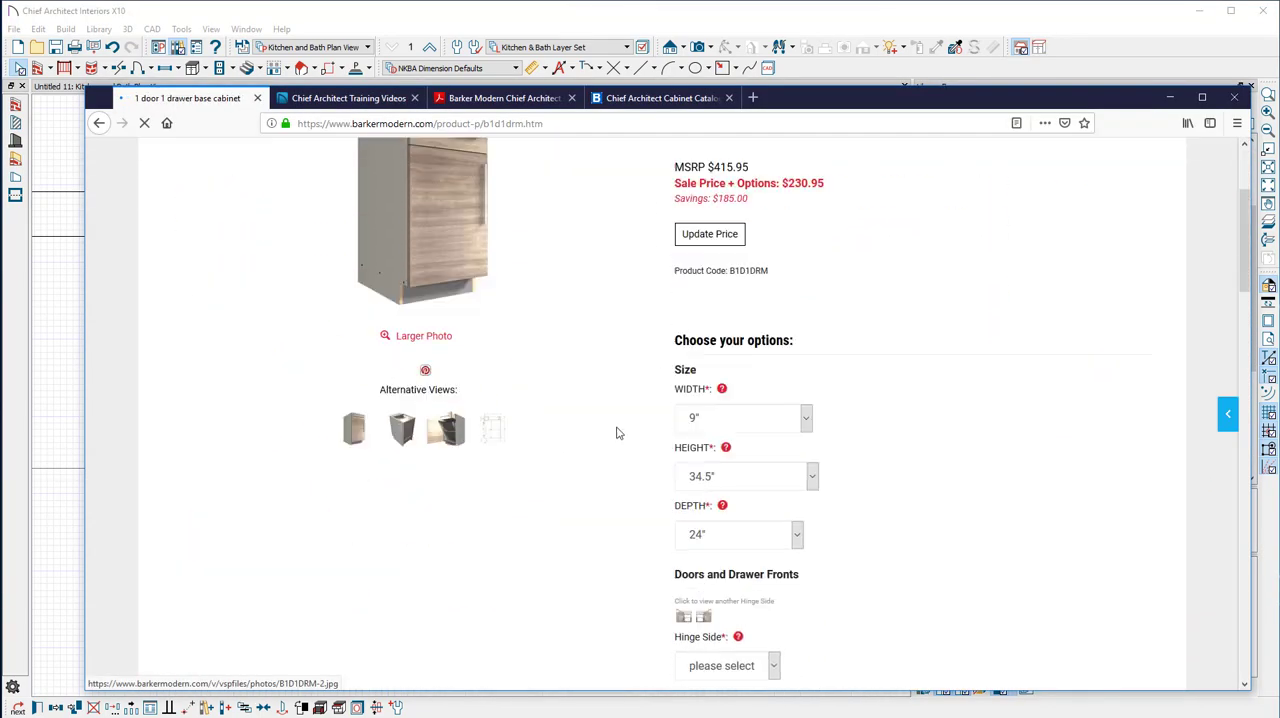
pyautogui.click(760, 402)
pyautogui.scroll(-6, 757, 500)
pyautogui.scroll(-3, 757, 505)
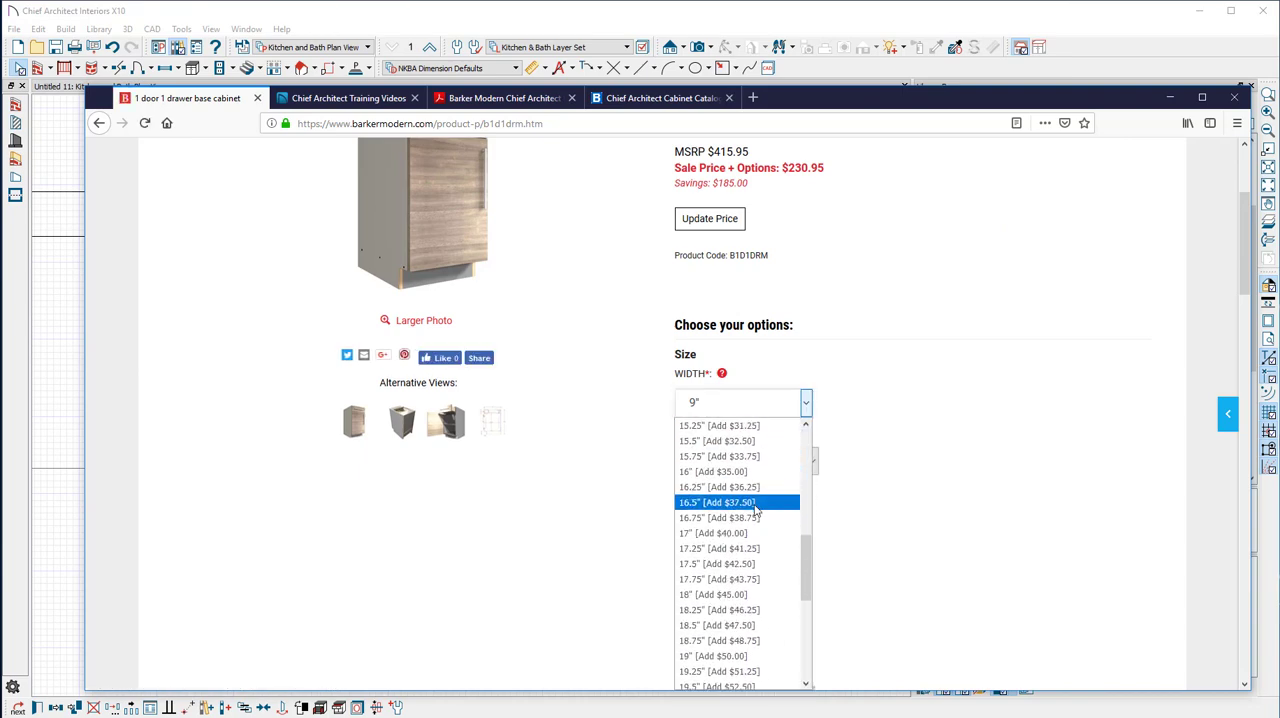
pyautogui.scroll(6, 757, 508)
pyautogui.scroll(5, 757, 512)
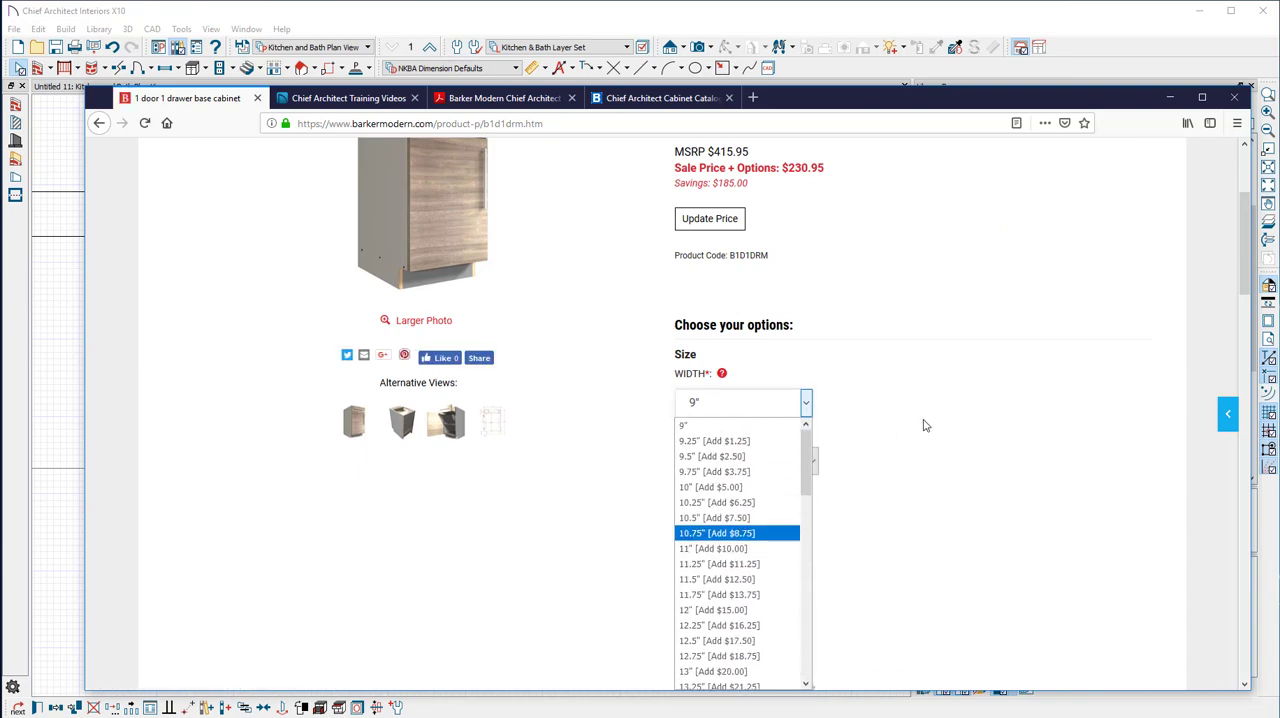
pyautogui.click(1170, 97)
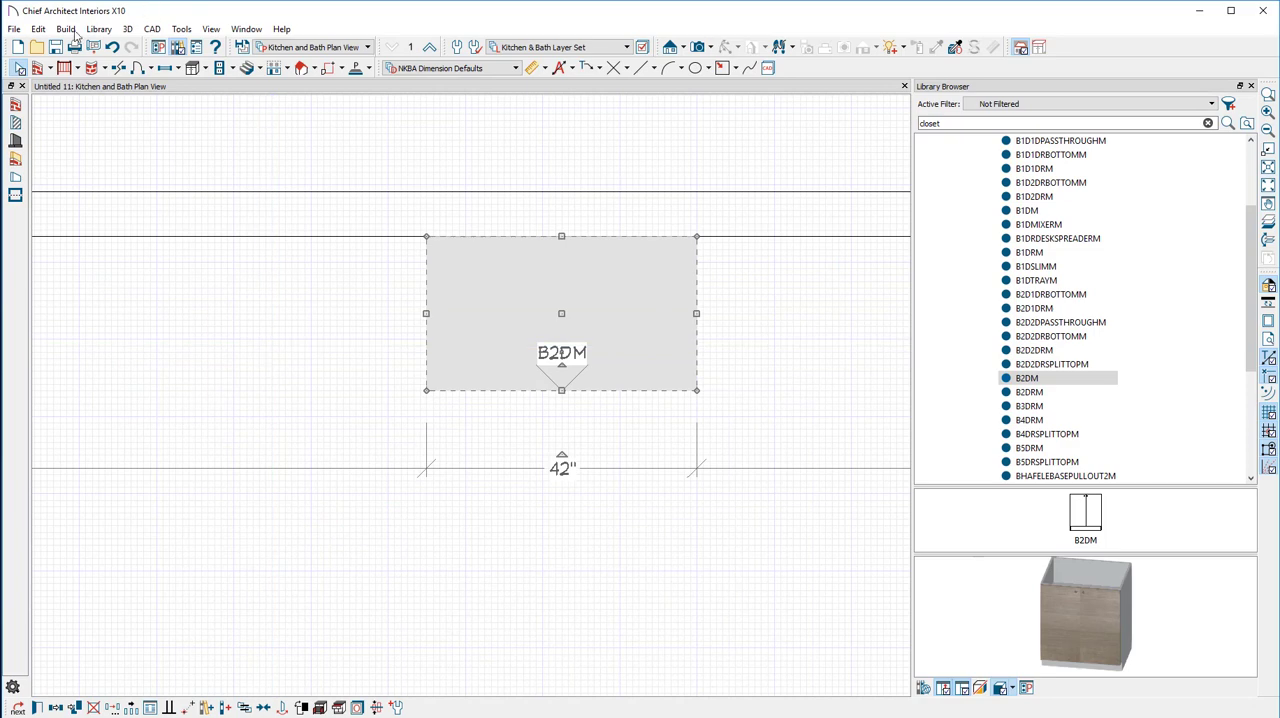
# In the general cabinet defaults, disable automatic fillers for angled connected cabinets and automatic blind corner cabinets
pyautogui.click(38, 29)
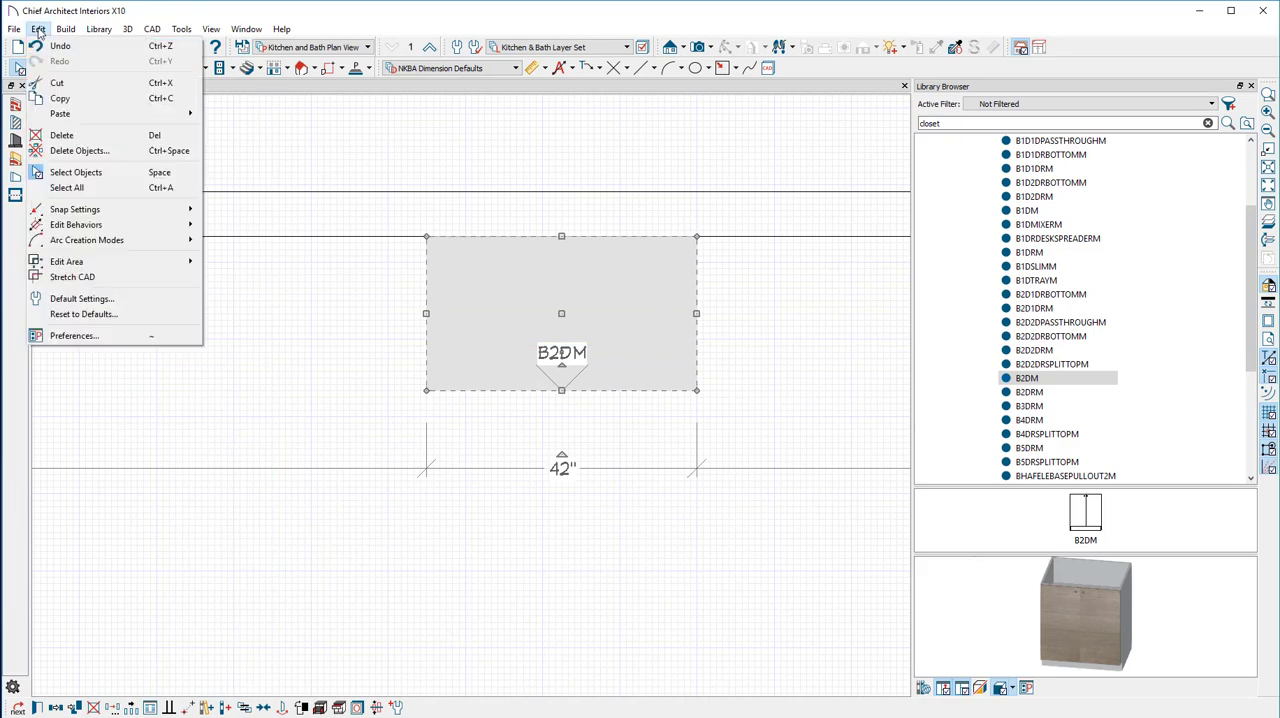
pyautogui.click(82, 298)
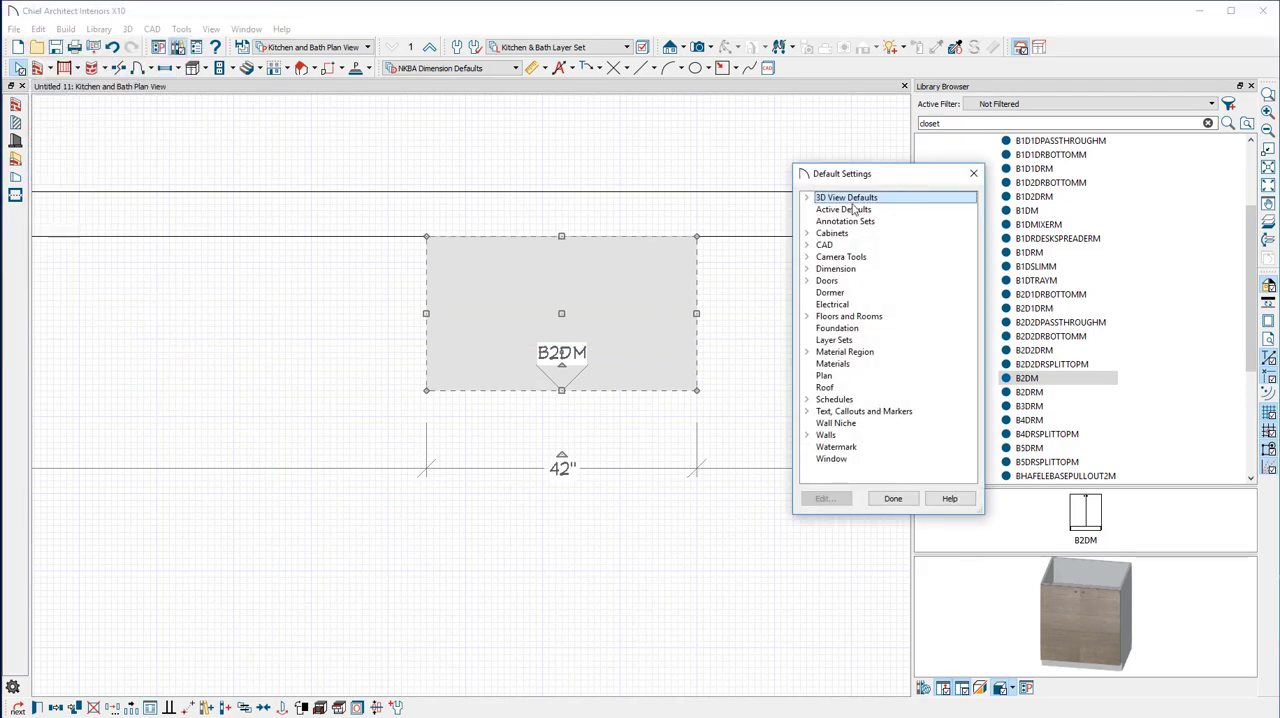
pyautogui.doubleClick(832, 236)
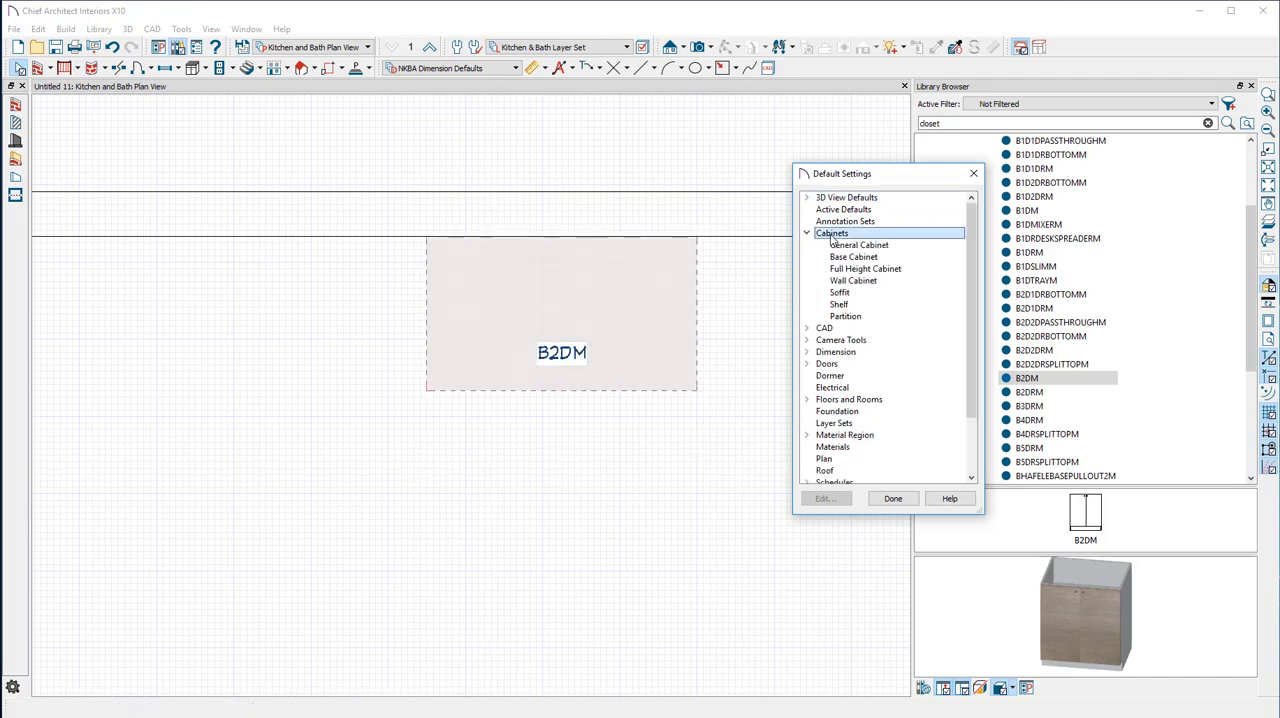
pyautogui.doubleClick(858, 246)
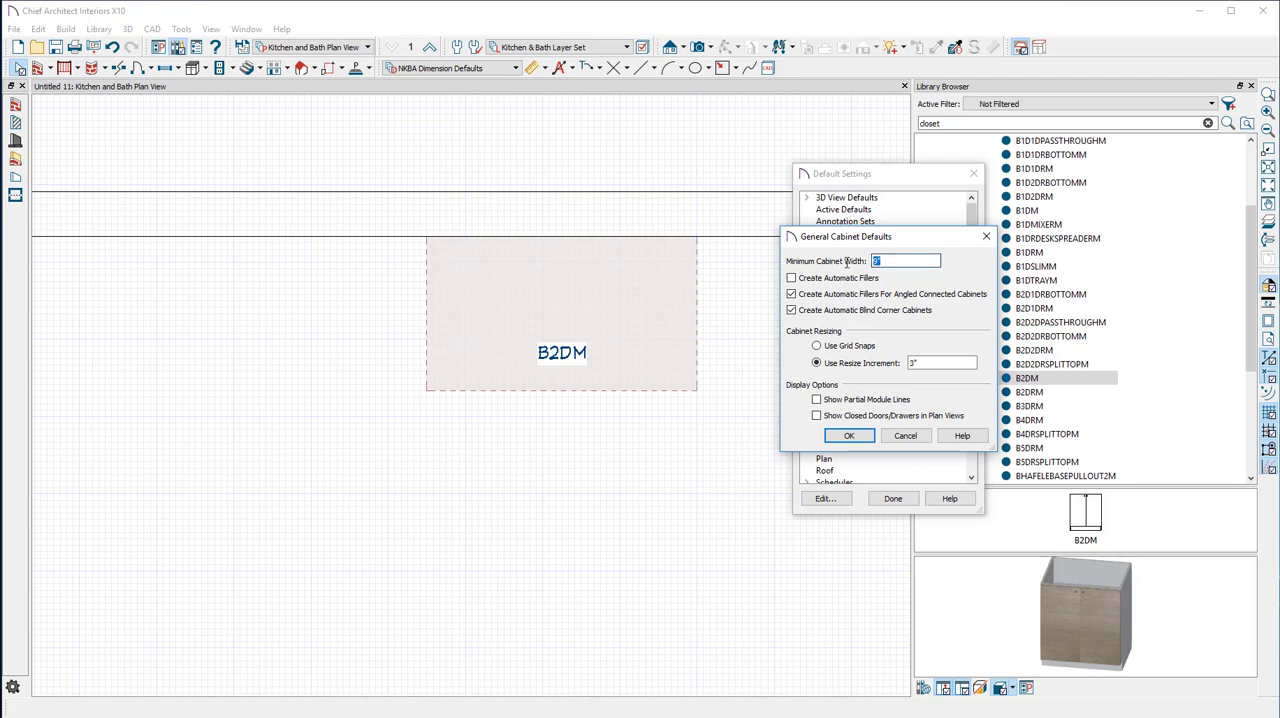
pyautogui.click(791, 294)
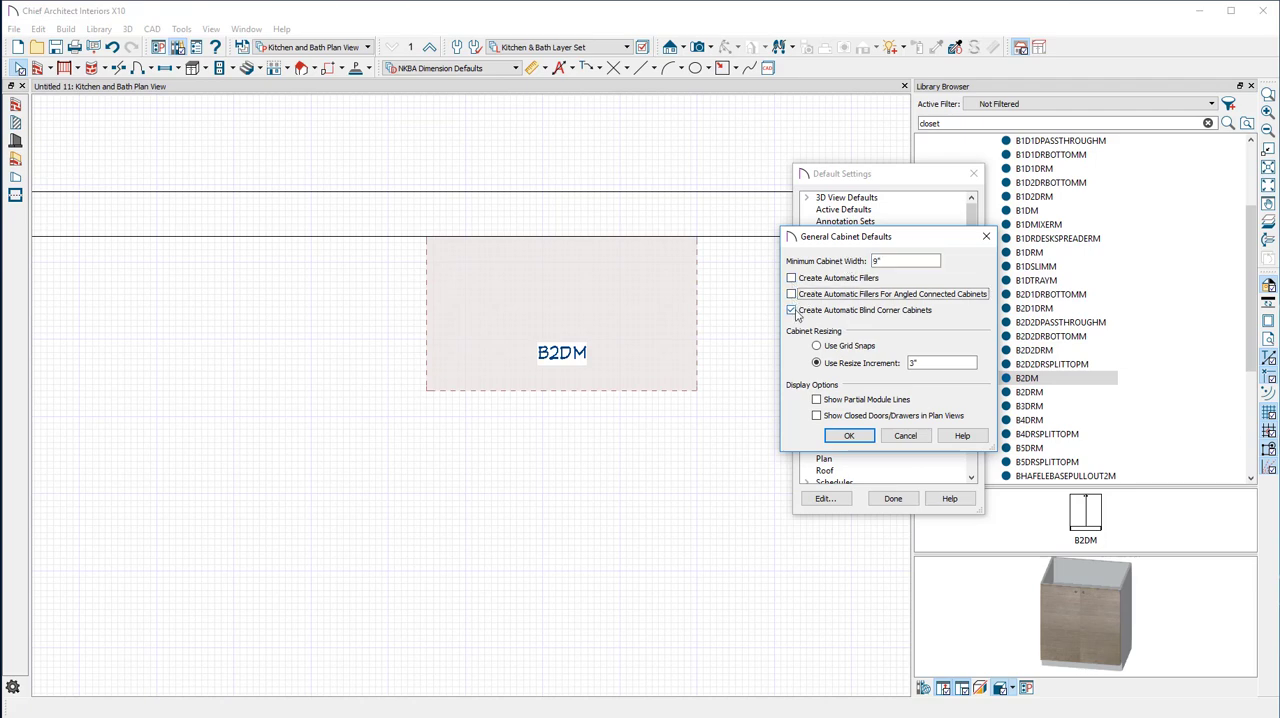
pyautogui.click(791, 310)
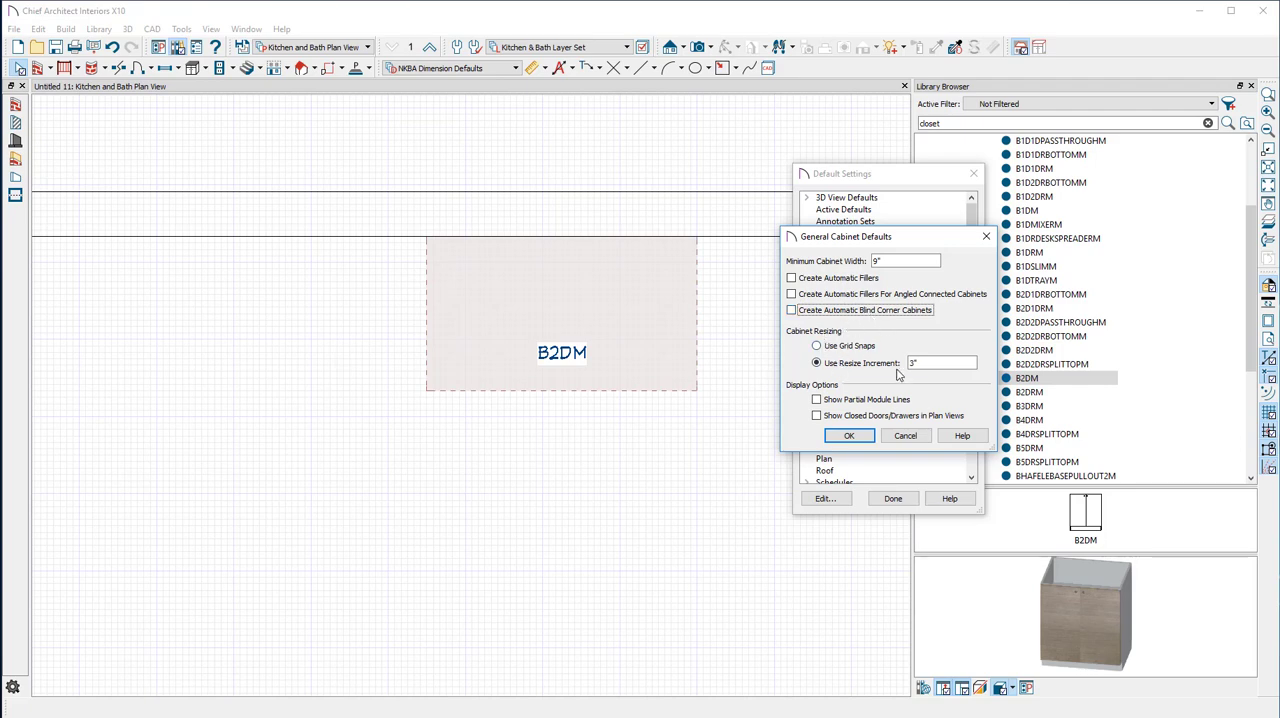
# Set the cabinet resize increment to 1/4", accept the default settings, and select the B2DM cabinet in the plan
pyautogui.doubleClick(913, 363)
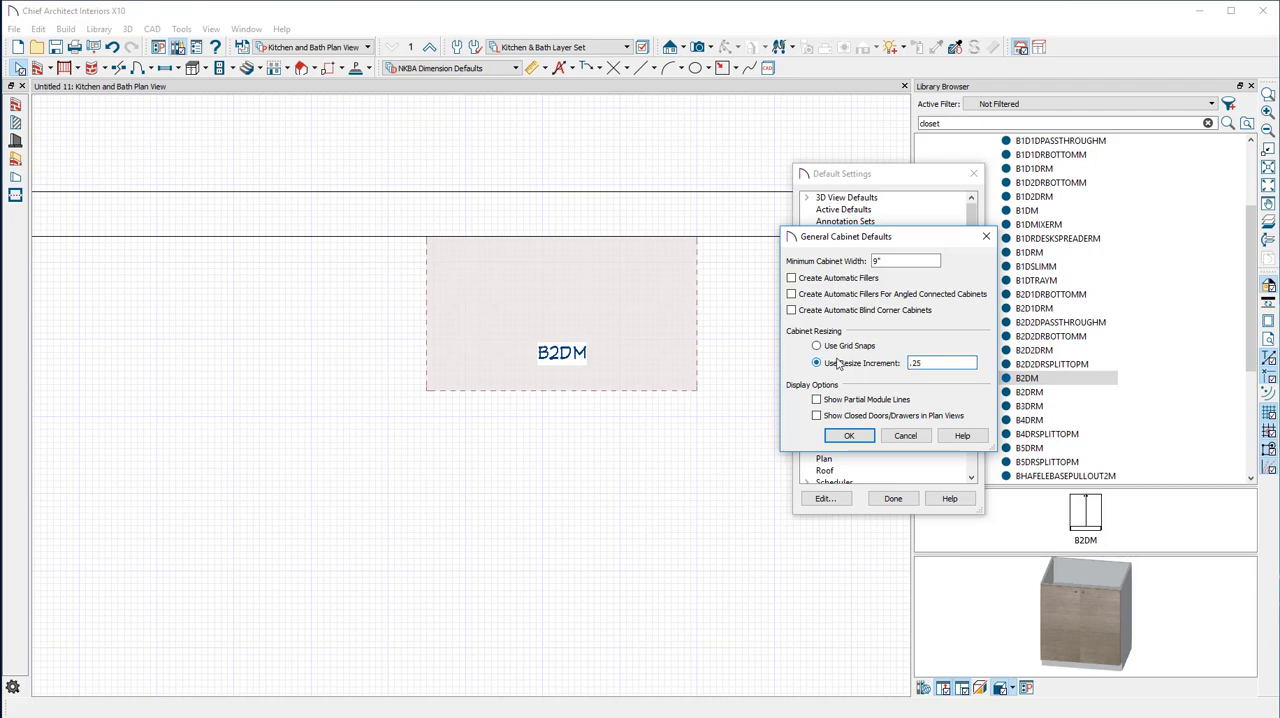
pyautogui.press('Tab')
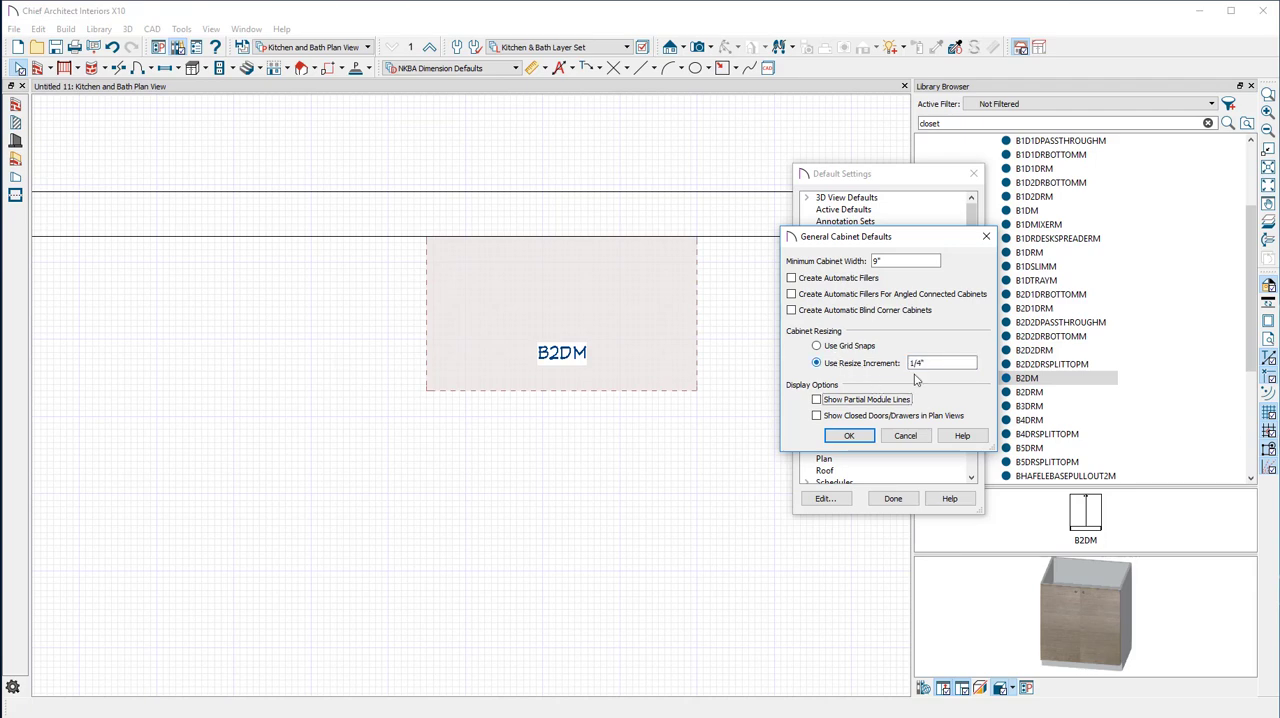
pyautogui.click(847, 436)
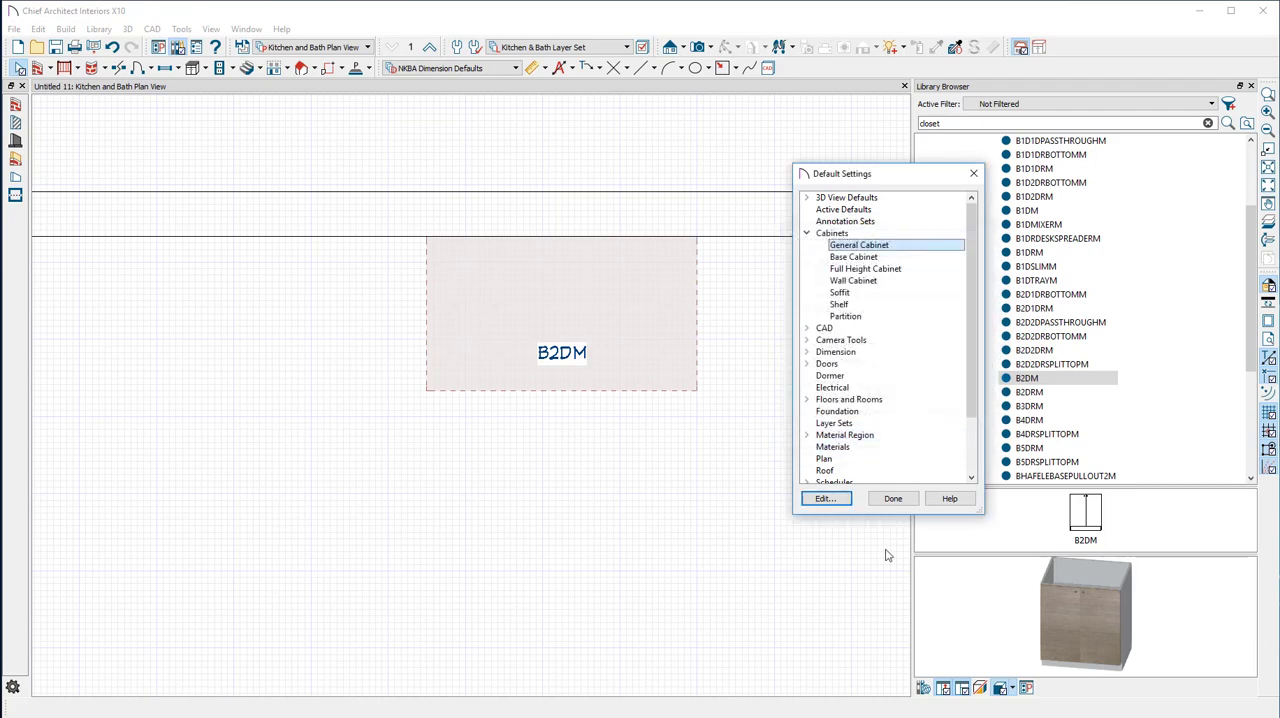
pyautogui.click(890, 499)
pyautogui.click(640, 288)
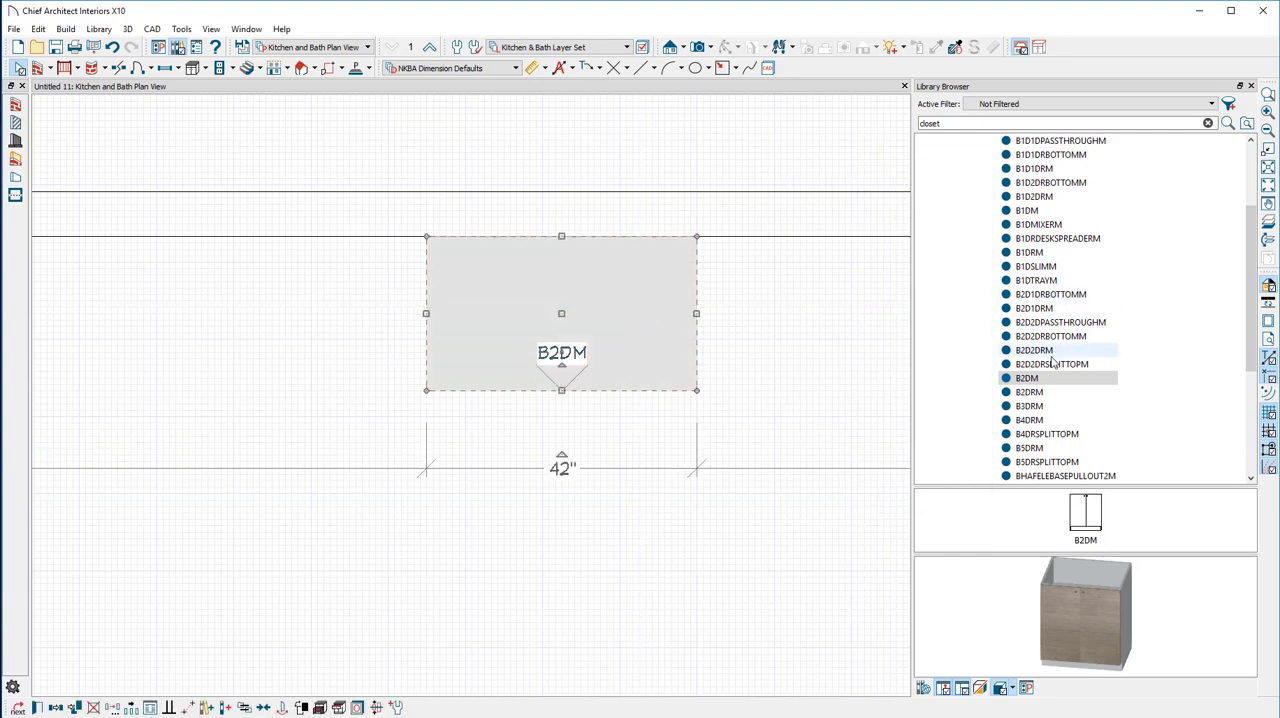
# Select the B2DRM cabinet in the library and examine its 3D preview up close
pyautogui.click(1030, 392)
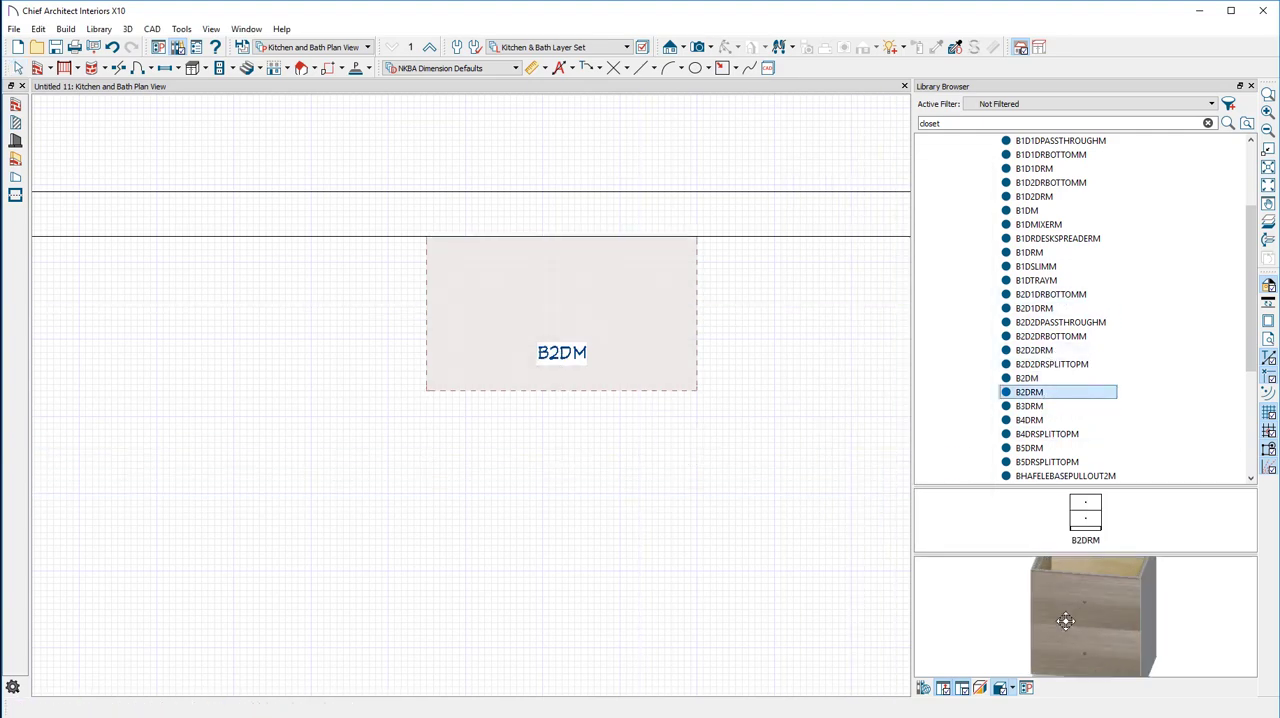
pyautogui.scroll(5, 1065, 621)
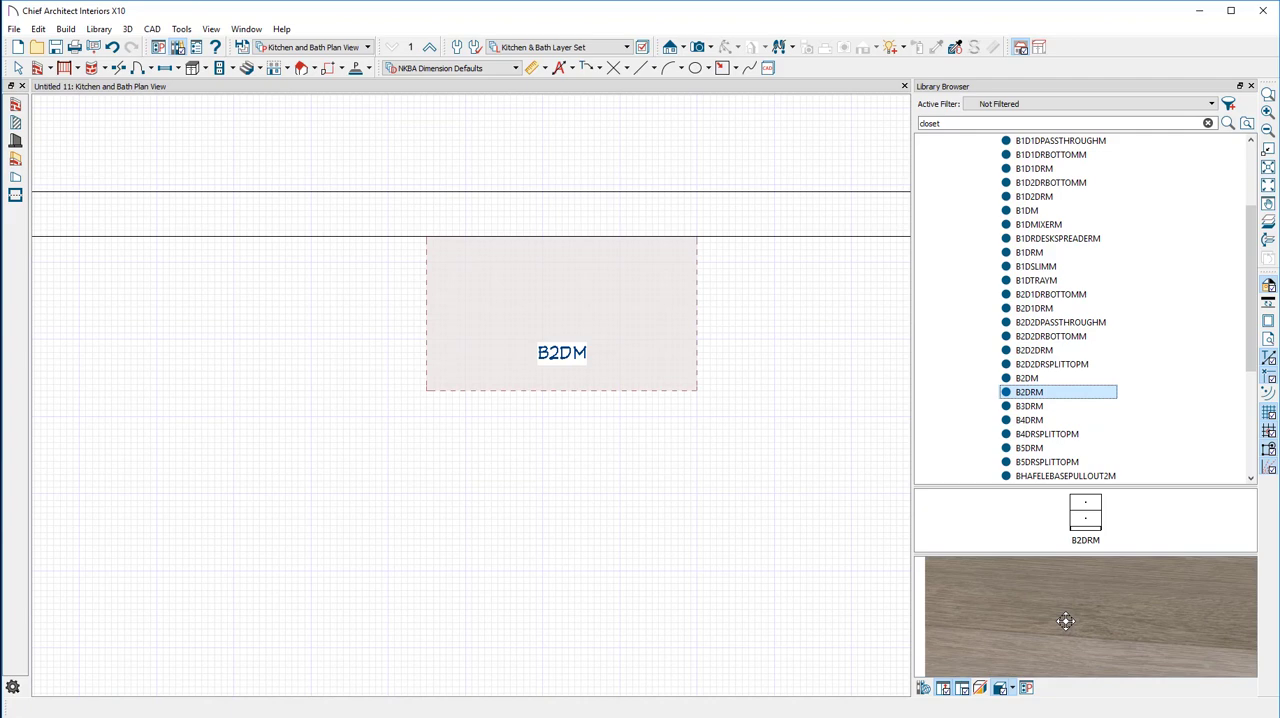
pyautogui.scroll(-2, 1065, 621)
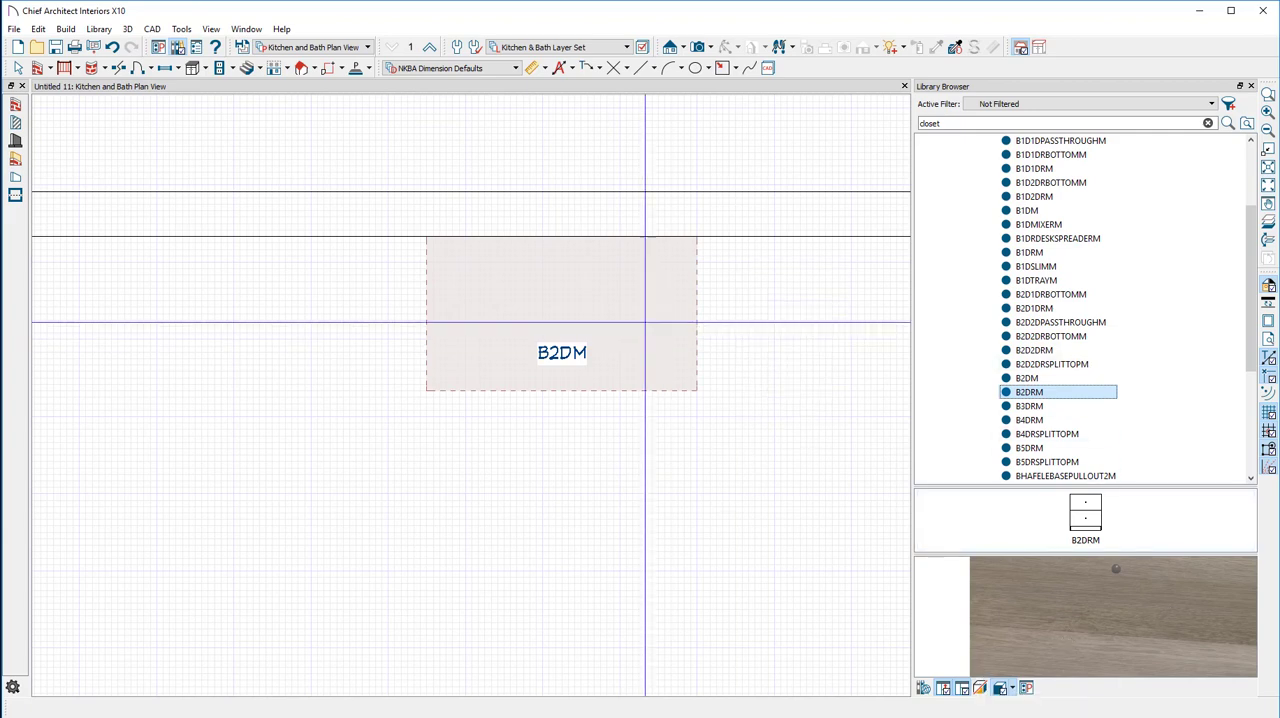
# Narrow the B2DM cabinet to 33 1/4" by its right side, and enter a new exact width through its width dimension
pyautogui.click(625, 320)
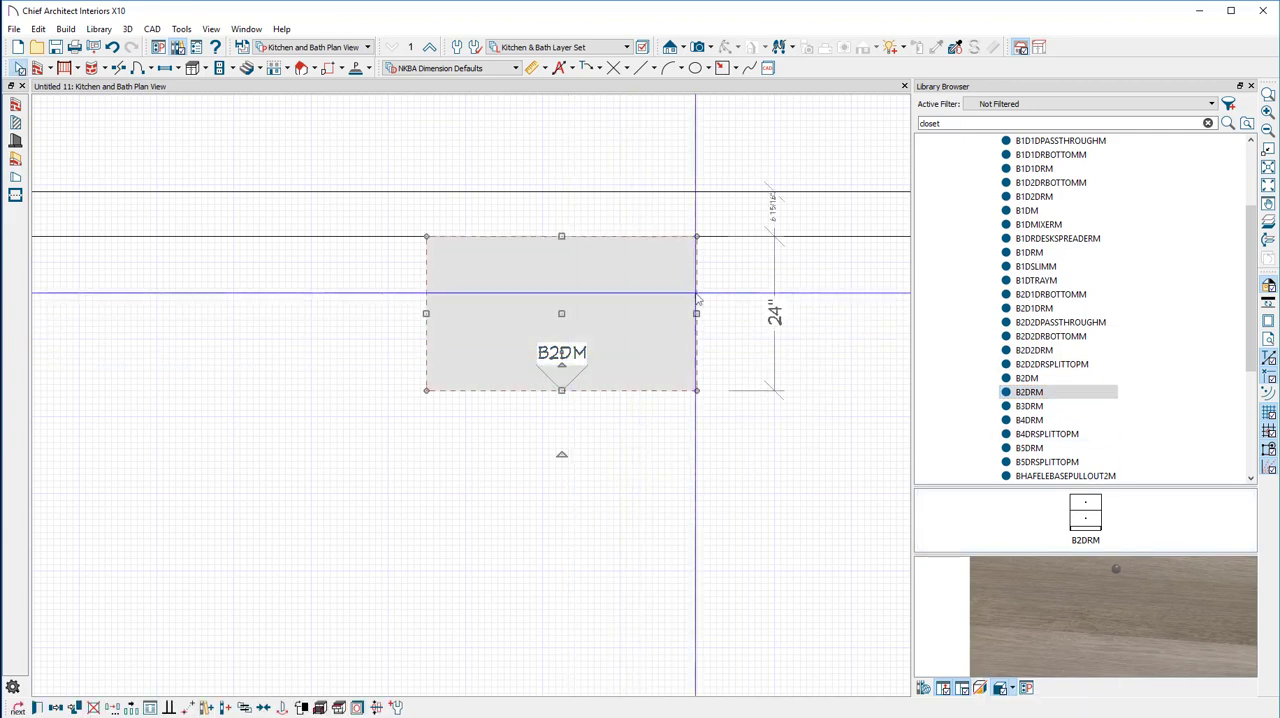
pyautogui.scroll(2, 640, 315)
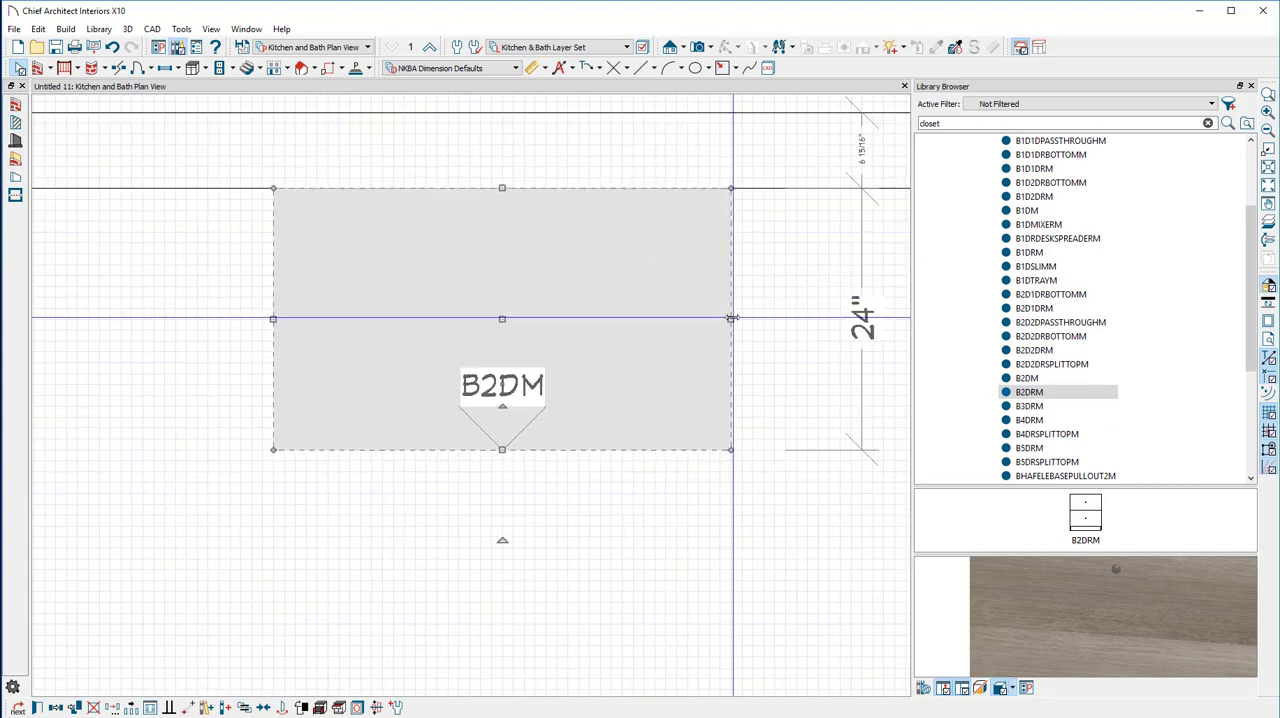
pyautogui.moveTo(731, 318); pyautogui.dragTo(634, 318)
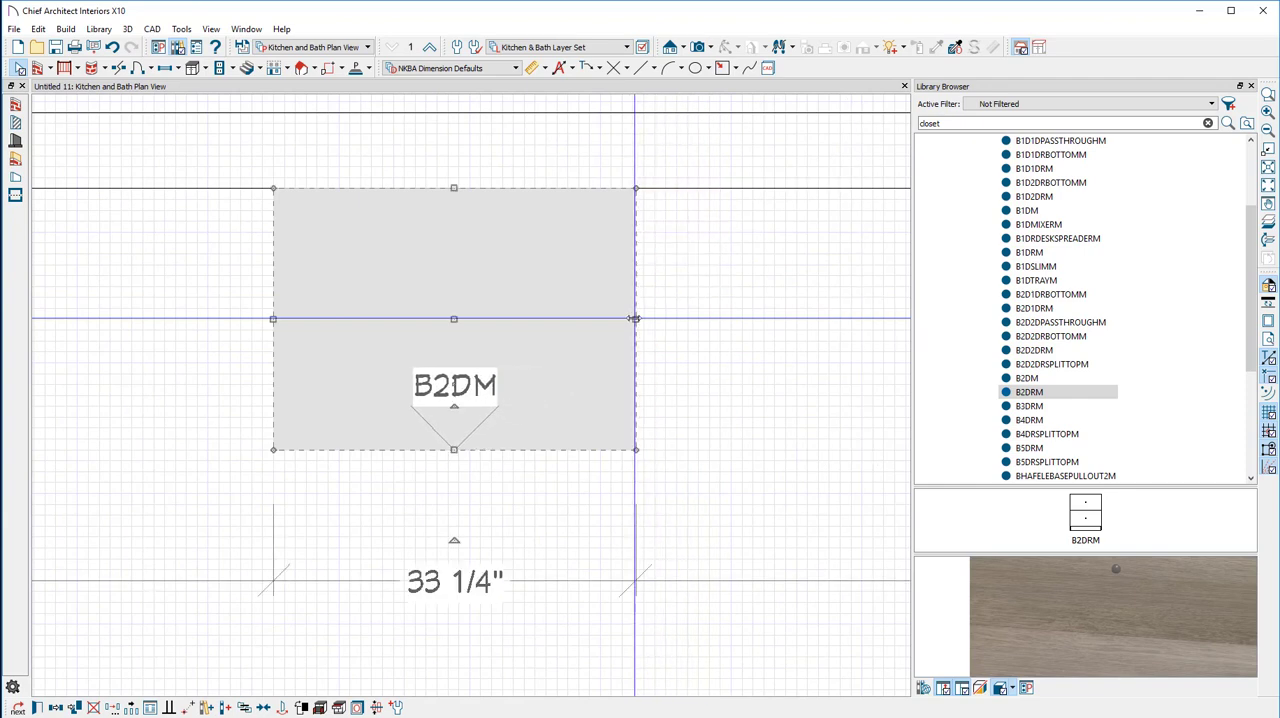
pyautogui.click(451, 588)
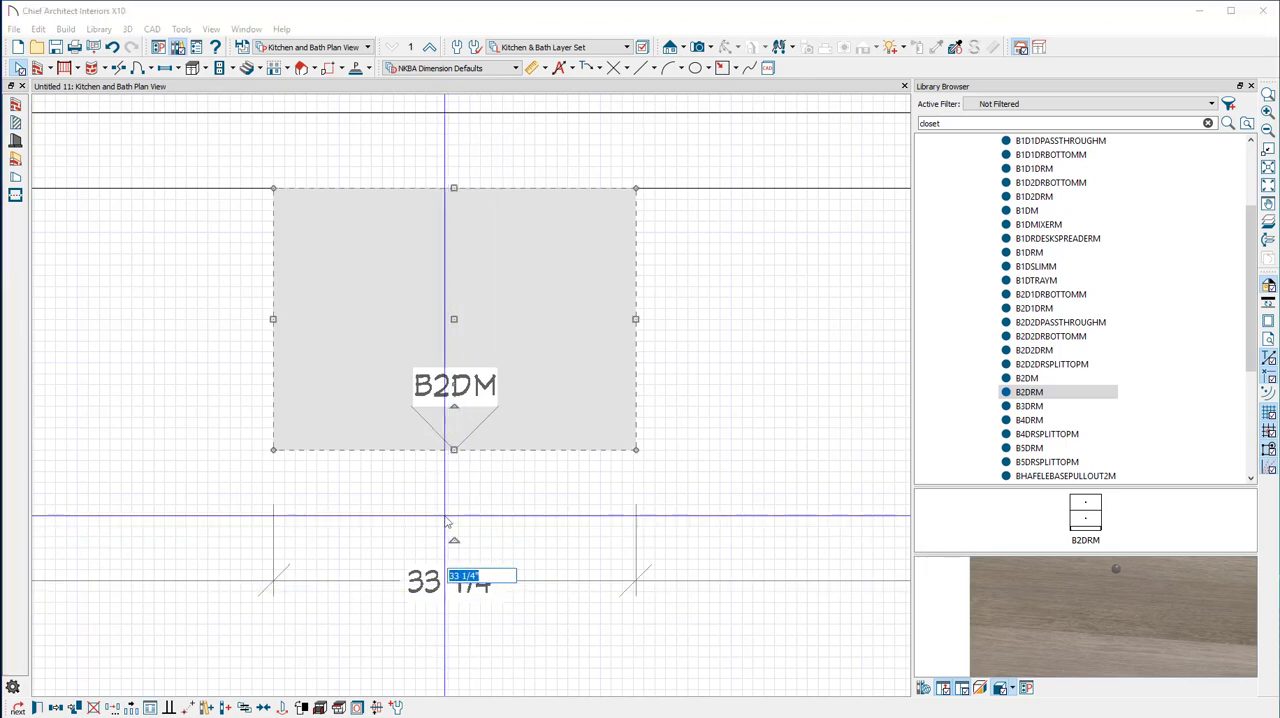
pyautogui.write('36.7')
pyautogui.press('Return')
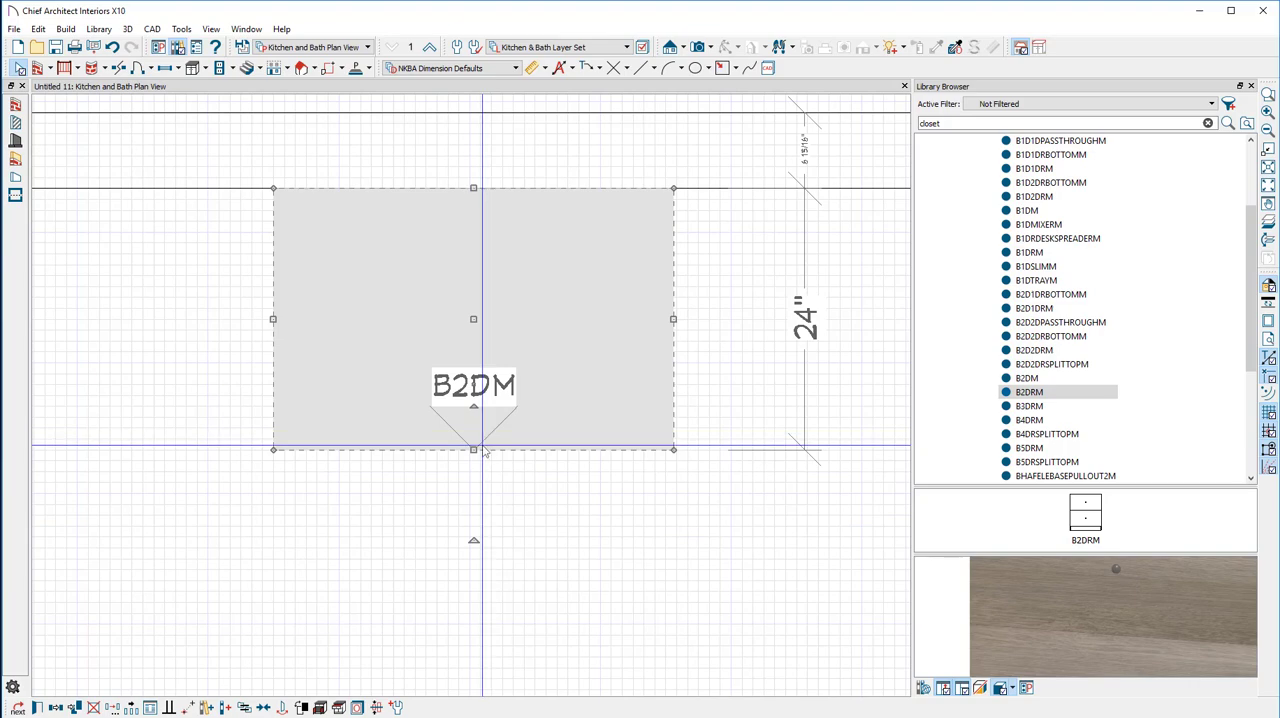
# Examine the B2DM cabinet and the wall in plan view, both up close and at their full extent
pyautogui.scroll(-5, 484, 452)
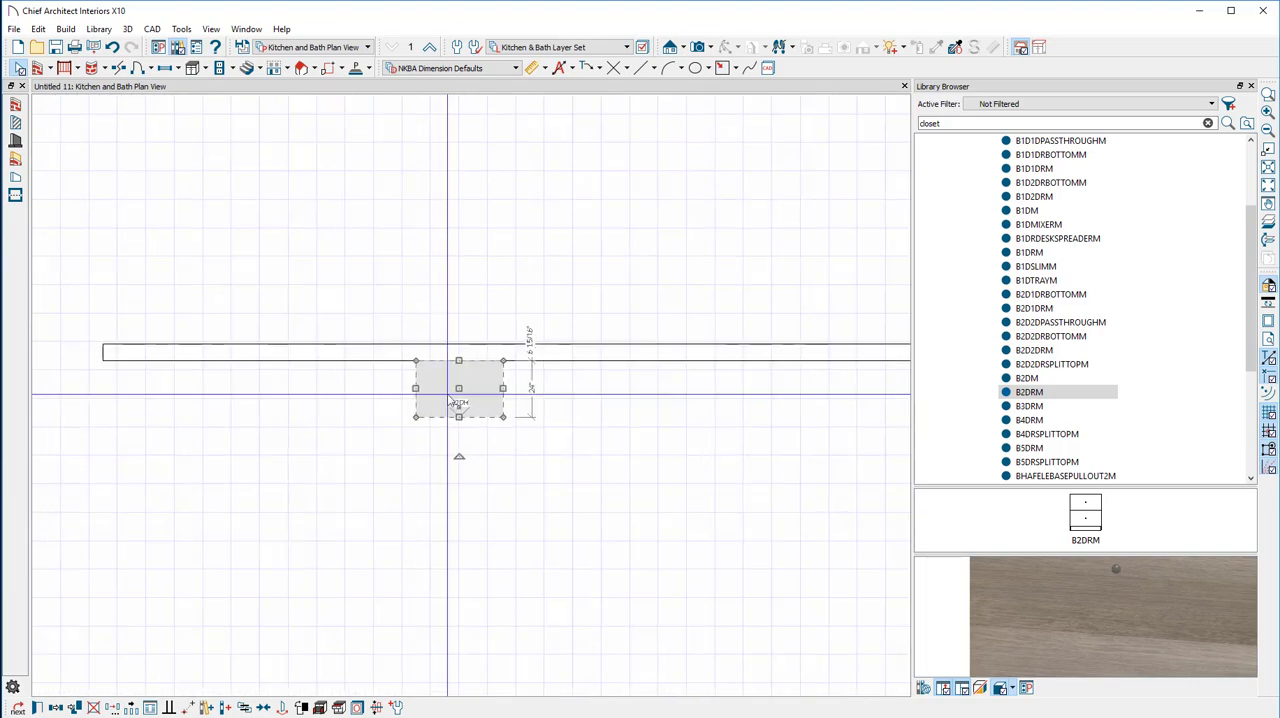
pyautogui.scroll(-3, 452, 402)
pyautogui.scroll(5, 450, 400)
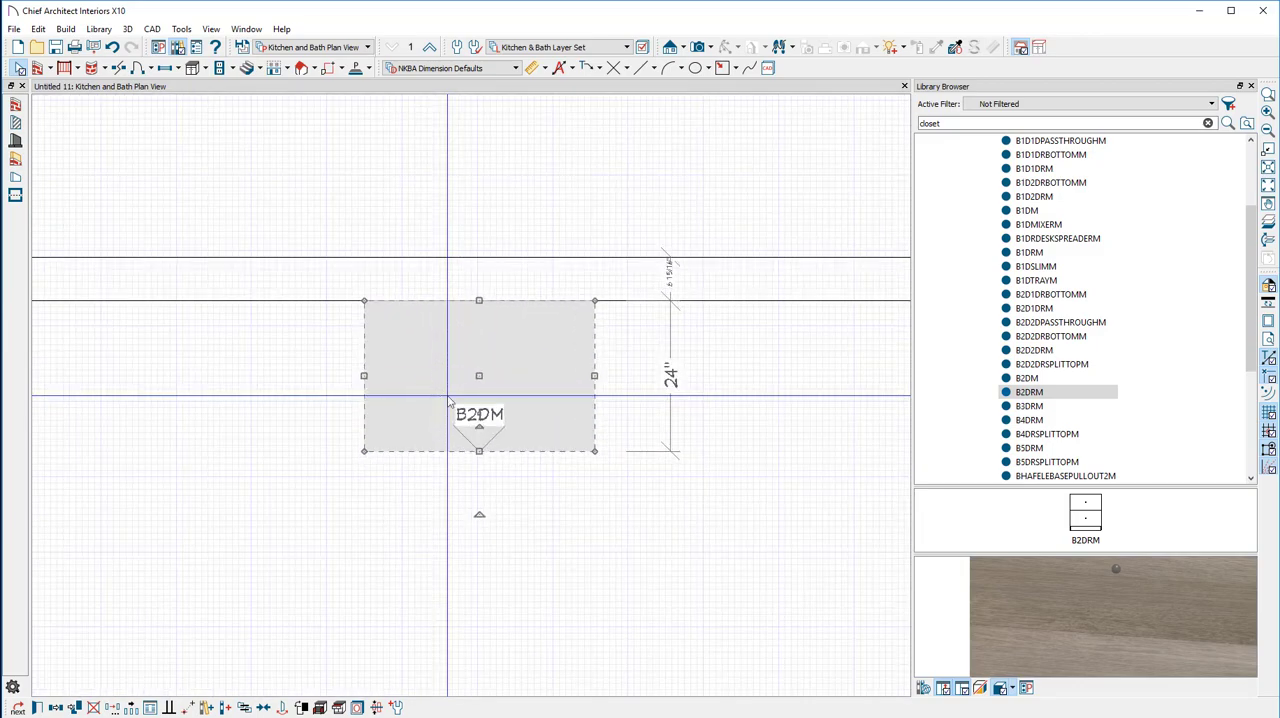
pyautogui.scroll(4, 449, 400)
pyautogui.scroll(-6, 450, 402)
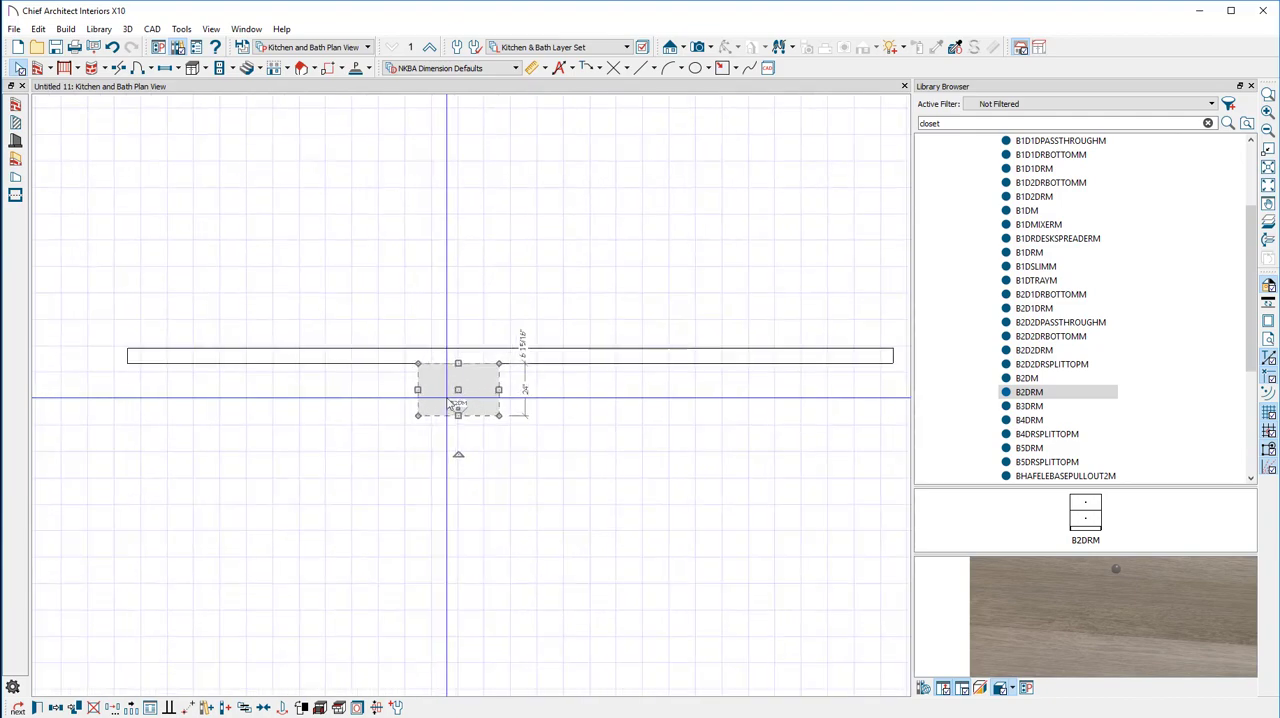
pyautogui.moveTo(302, 398); pyautogui.dragTo(302, 399, button='middle')
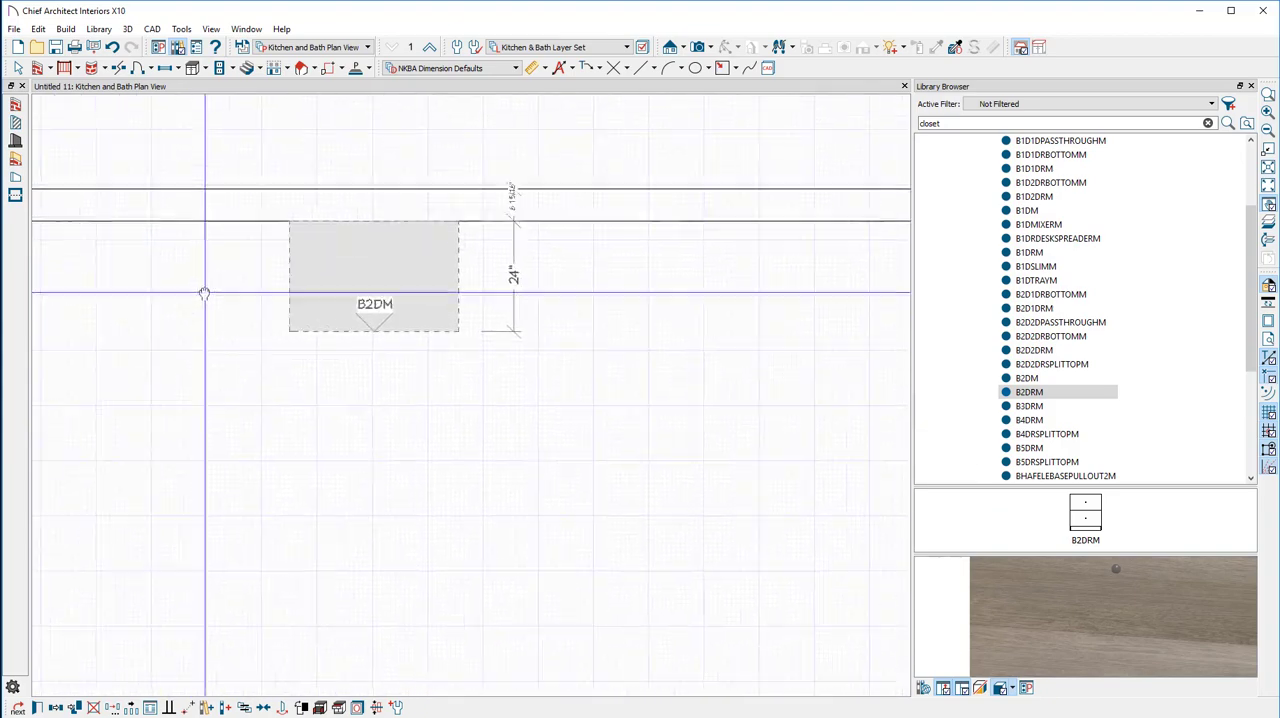
pyautogui.scroll(-1, 370, 414)
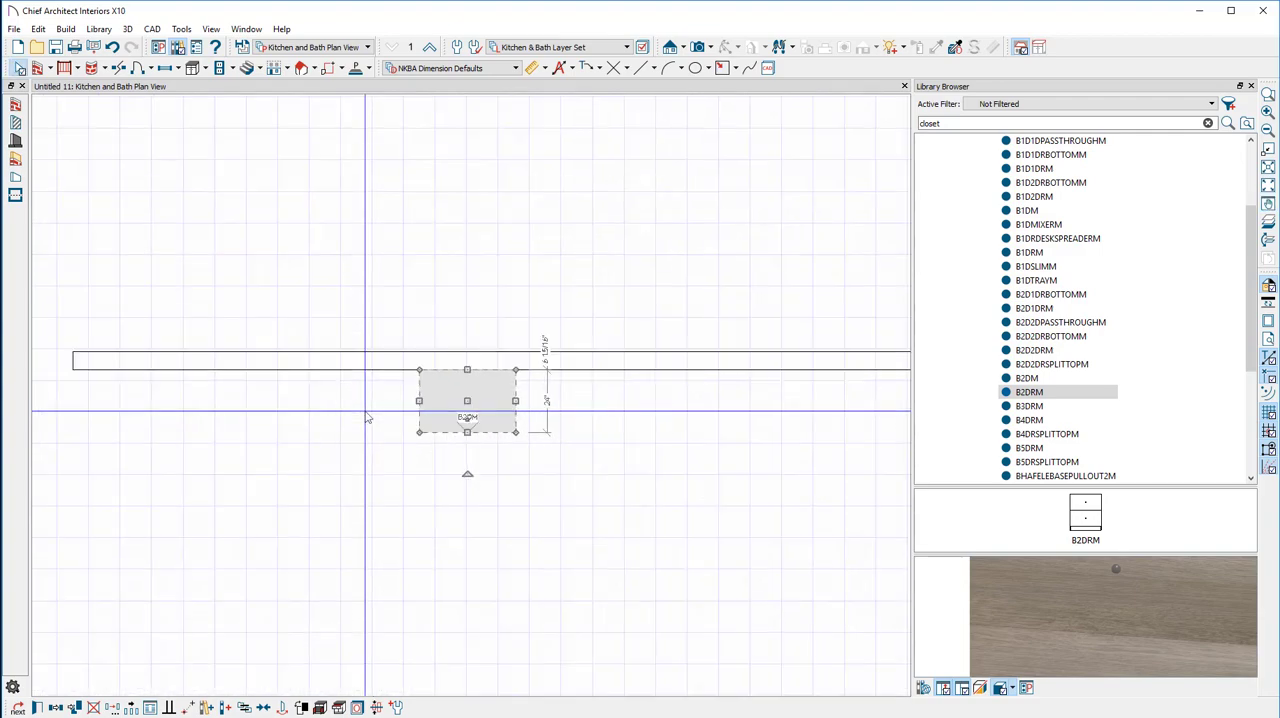
pyautogui.moveTo(367, 417); pyautogui.dragTo(312, 398, button='middle')
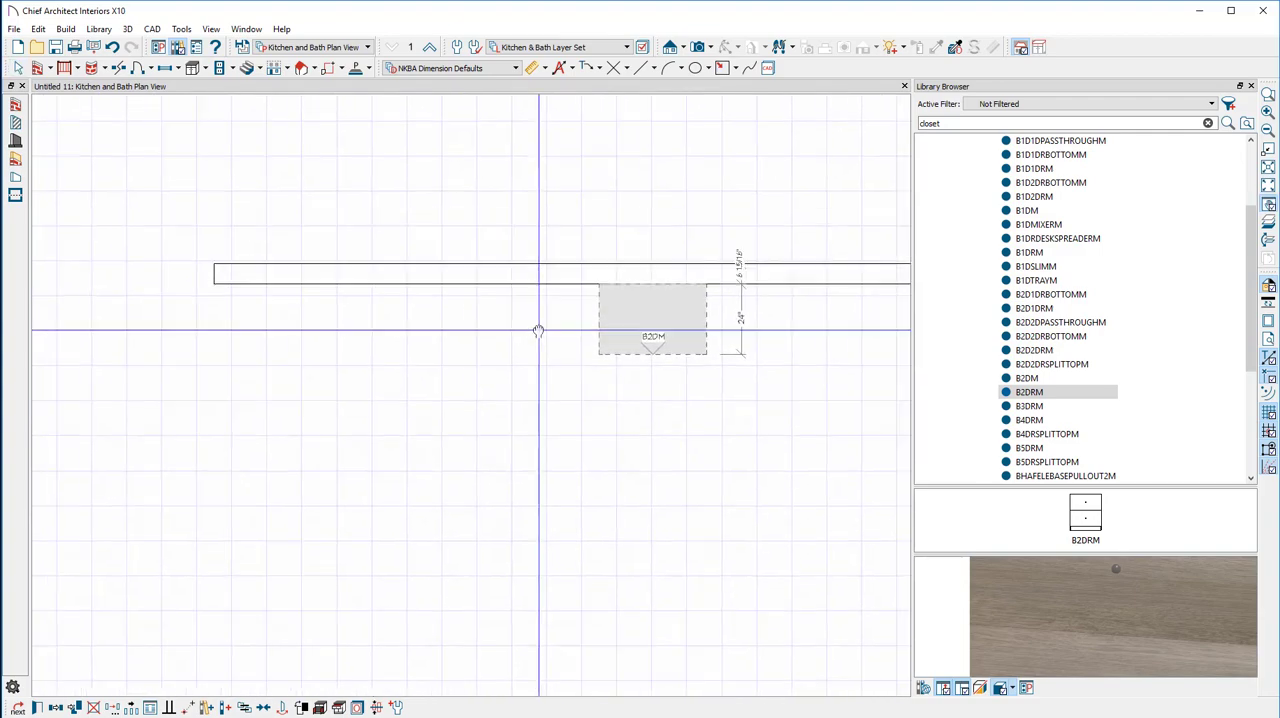
pyautogui.moveTo(538, 331); pyautogui.dragTo(386, 317, button='middle')
pyautogui.scroll(1, 267, 343)
pyautogui.scroll(-1, 267, 343)
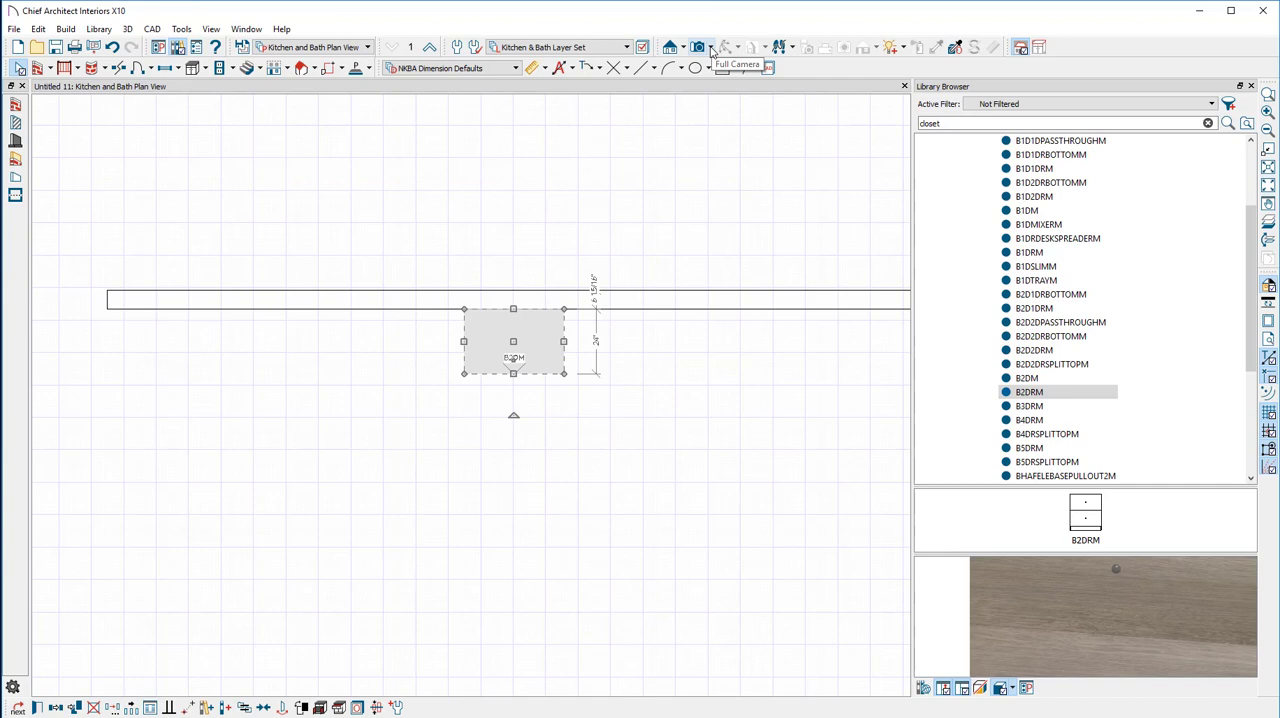
pyautogui.scroll(2, 554, 392)
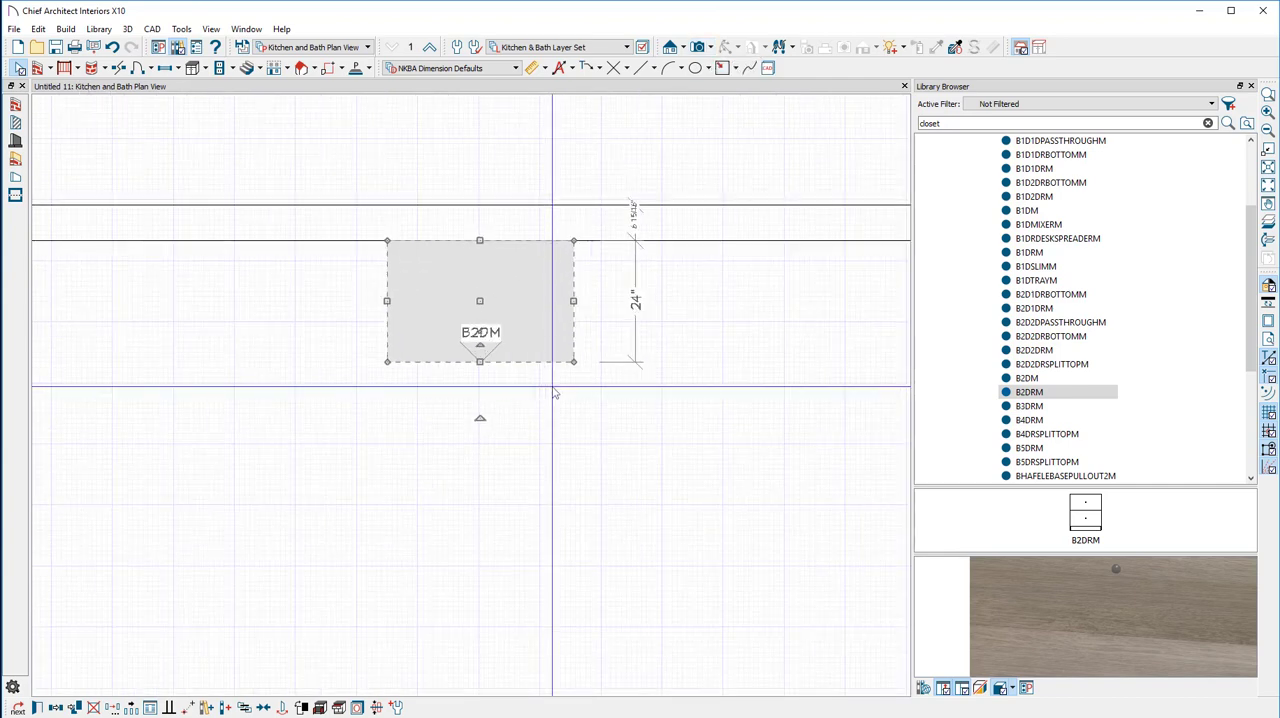
pyautogui.scroll(4, 553, 388)
pyautogui.scroll(-9, 553, 390)
pyautogui.scroll(1, 549, 394)
pyautogui.moveTo(348, 306); pyautogui.dragTo(383, 362, button='middle')
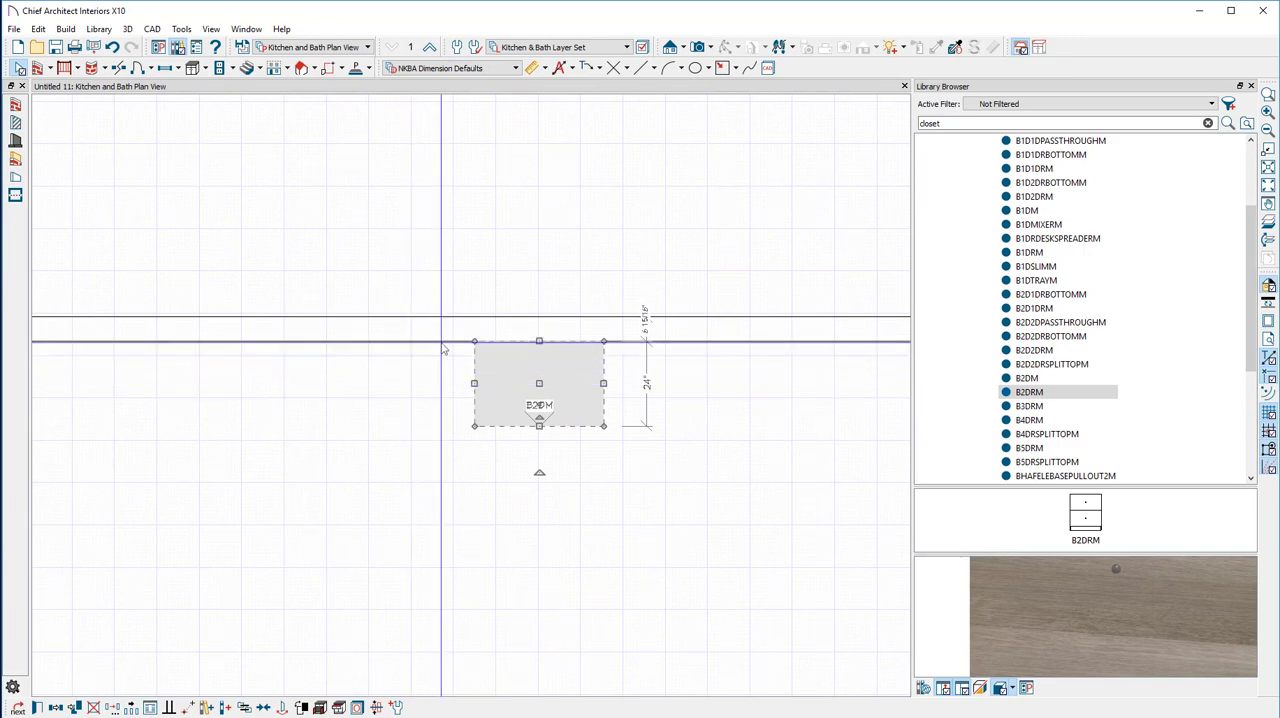
# Open a Perspective Full Overview, view the wall and cabinet from another angle, and close the camera view
pyautogui.click(711, 49)
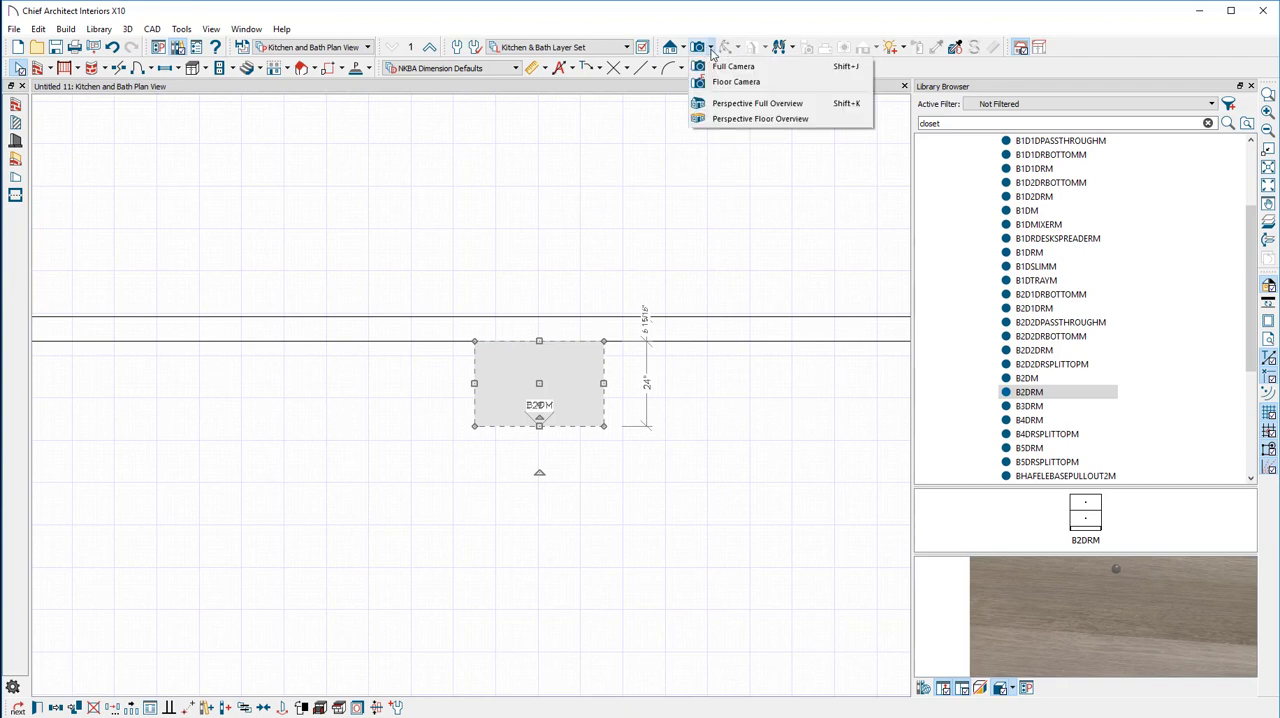
pyautogui.click(757, 103)
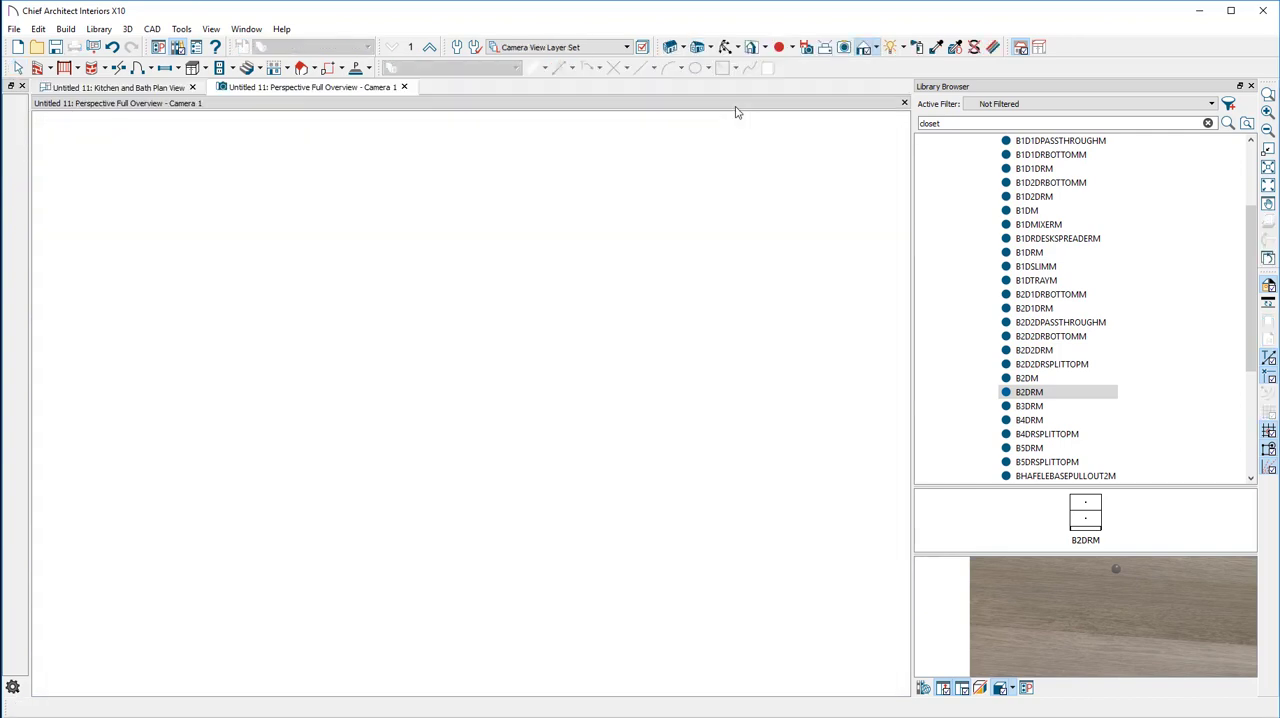
pyautogui.moveTo(406, 339); pyautogui.dragTo(283, 357)
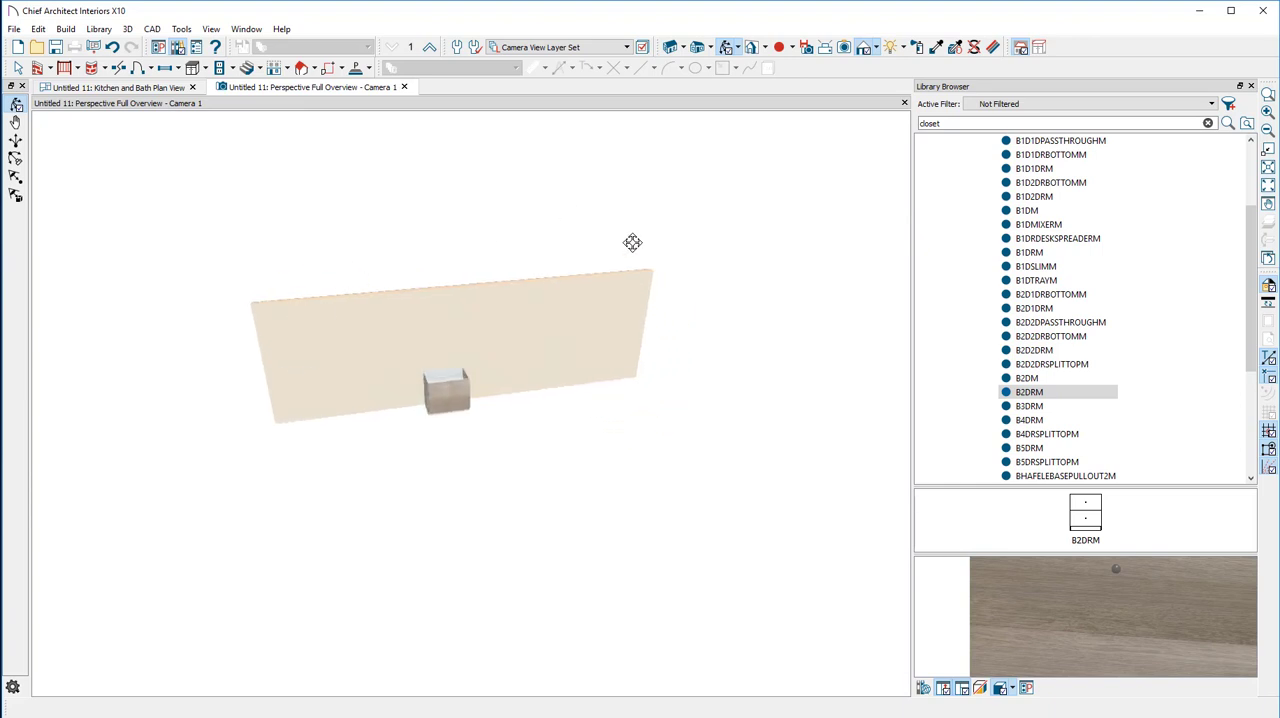
pyautogui.click(405, 87)
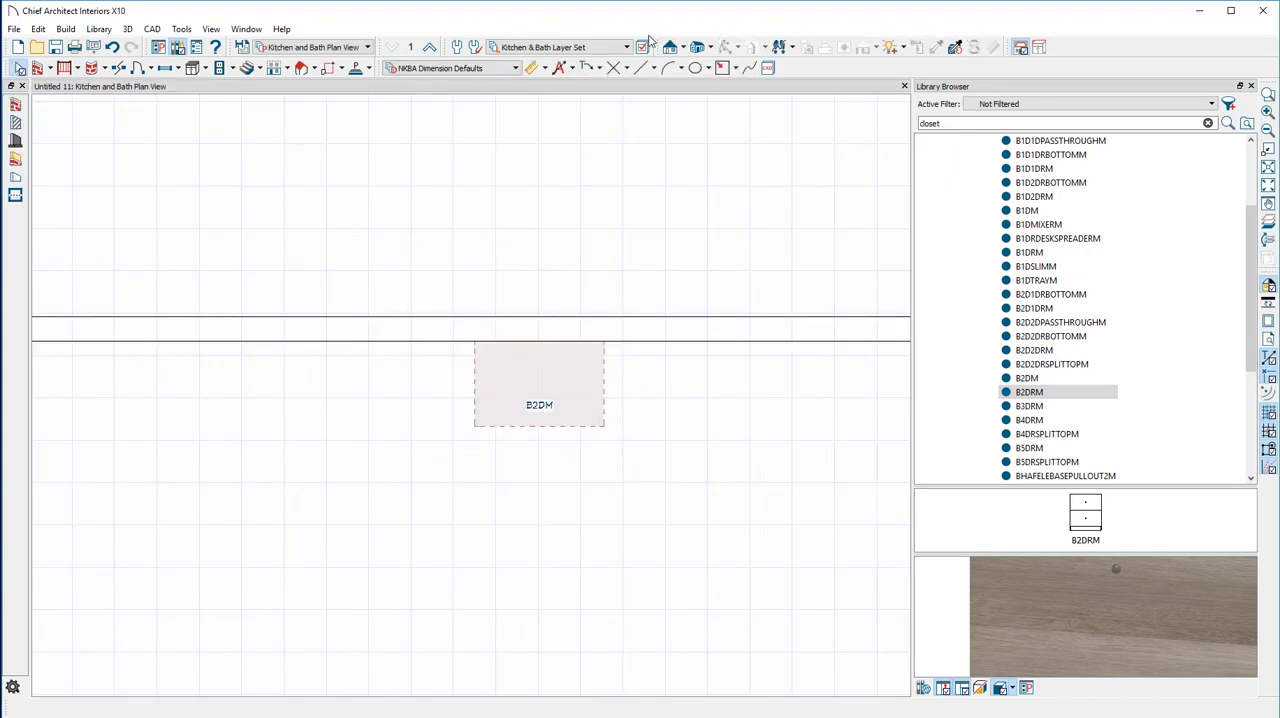
# Open a Perspective Floor Overview, orbit to face the cabinet front, and switch to the Select Objects tool
pyautogui.click(710, 48)
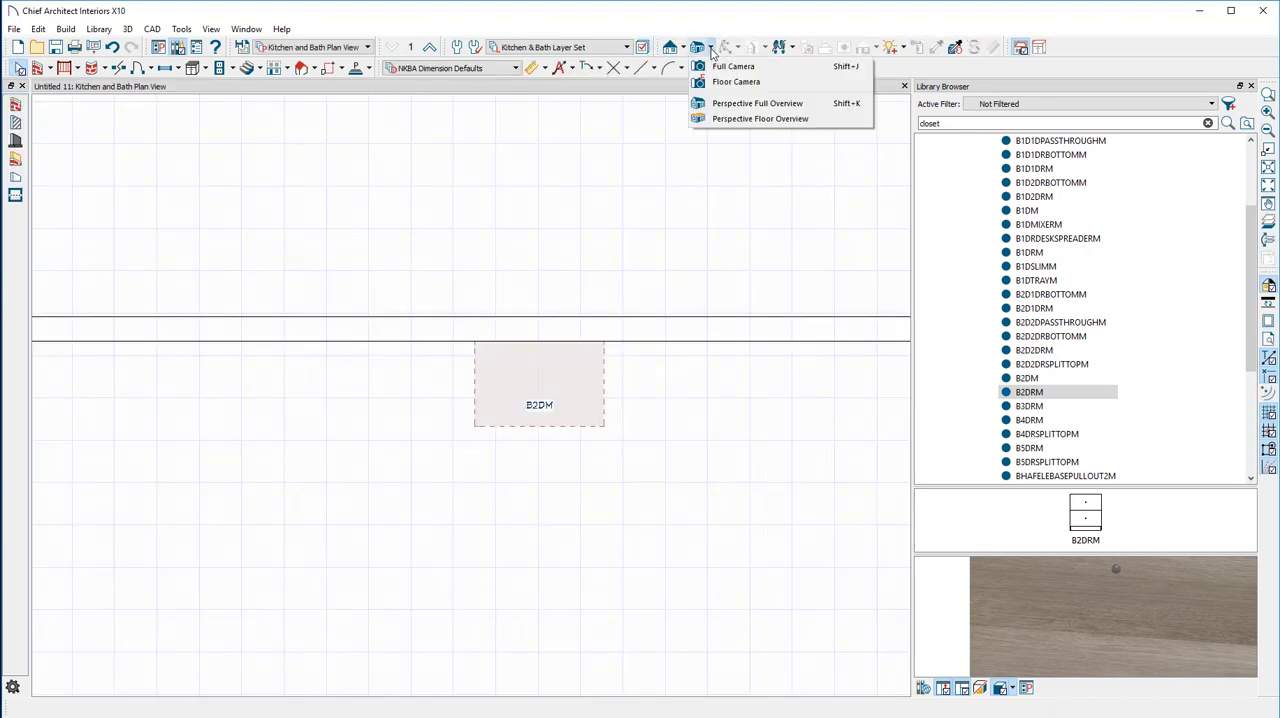
pyautogui.click(743, 119)
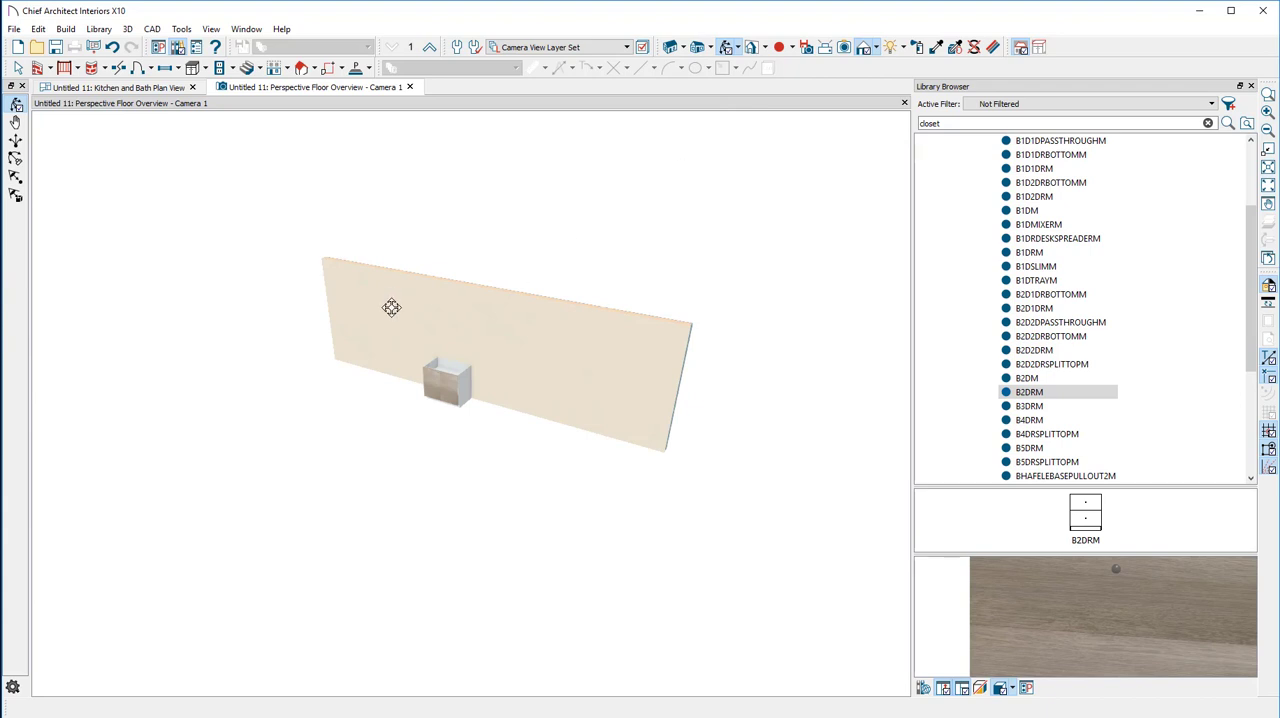
pyautogui.moveTo(362, 329); pyautogui.dragTo(431, 254)
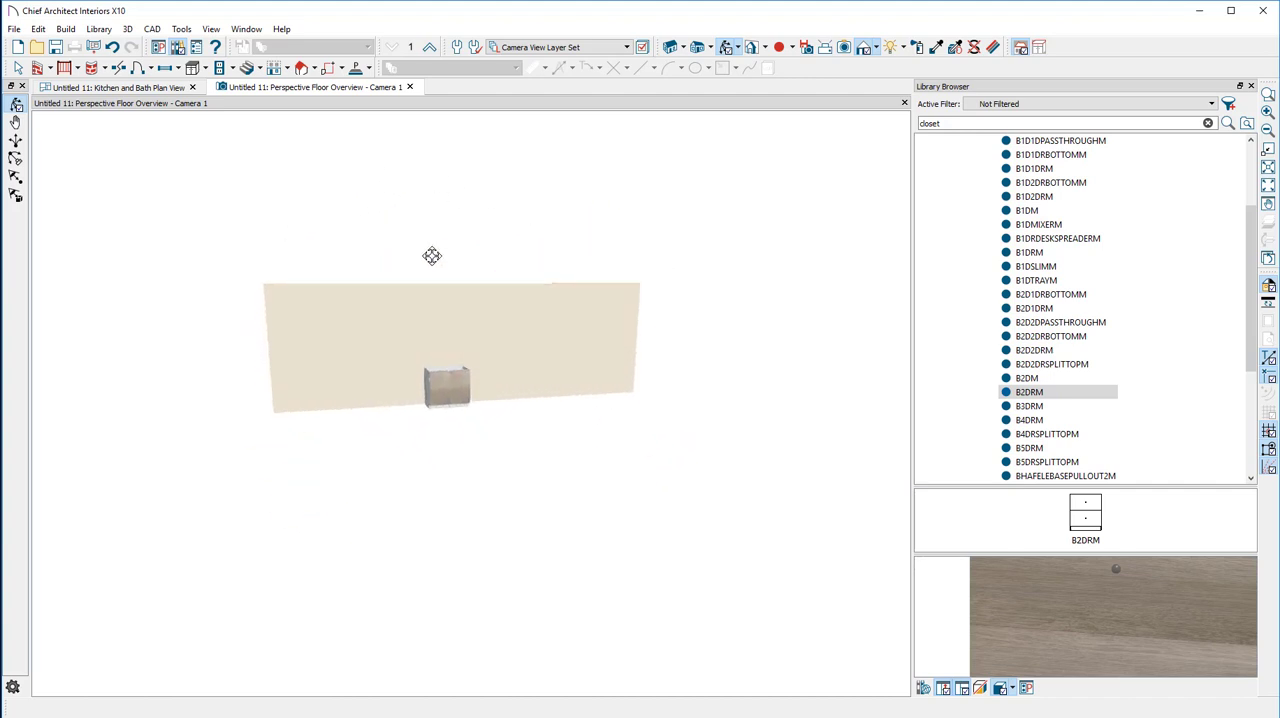
pyautogui.click(19, 67)
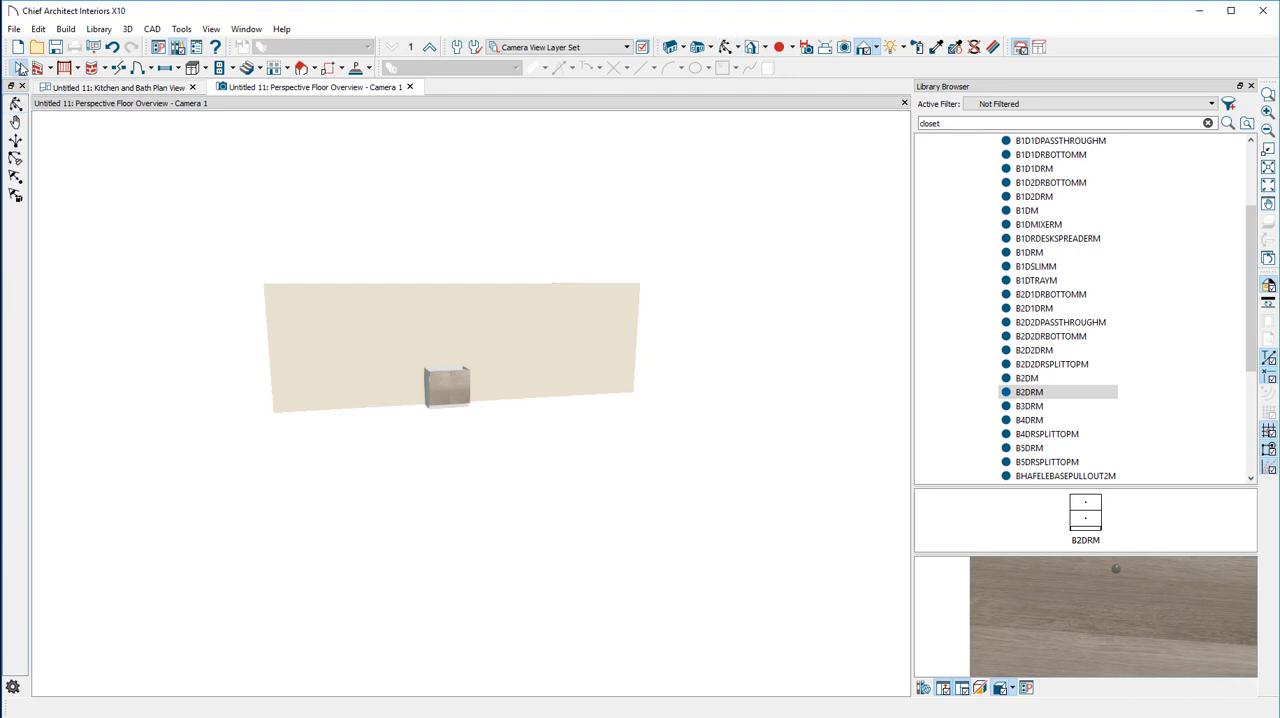
# Examine the base cabinet against the wall in the floor overview, both up close and from a distance
pyautogui.click(19, 69)
pyautogui.scroll(5, 440, 388)
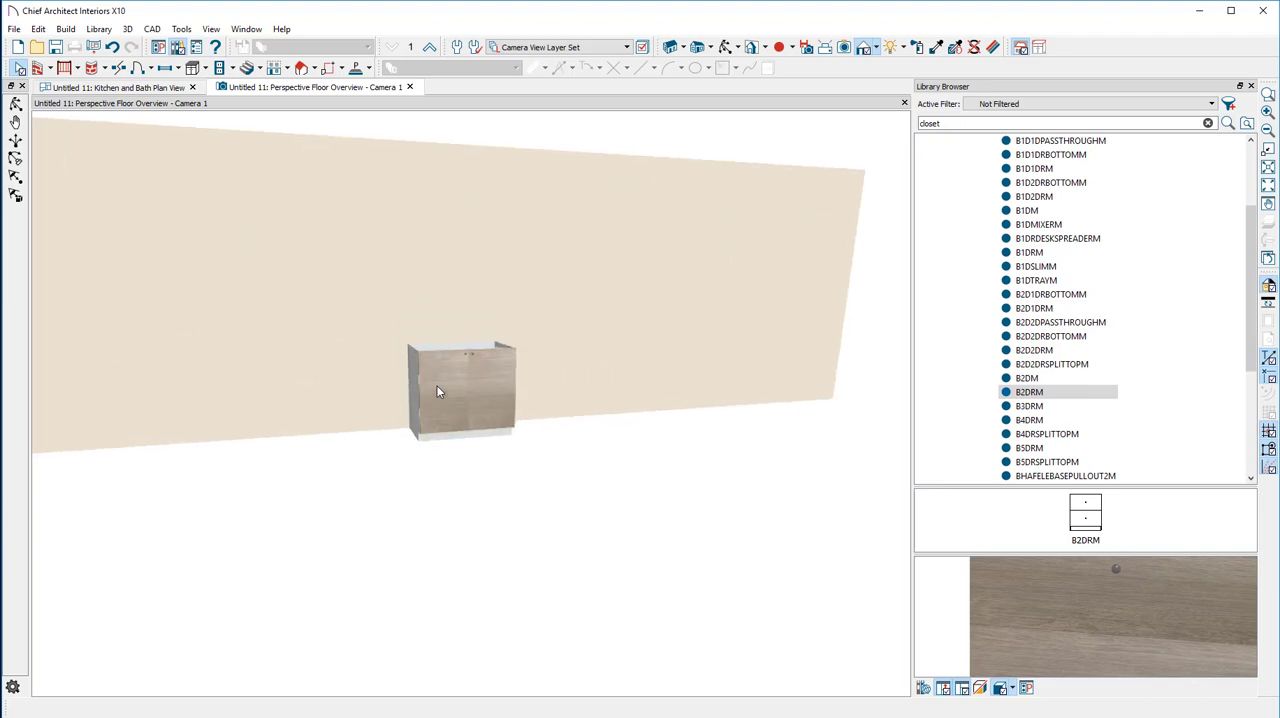
pyautogui.scroll(5, 437, 392)
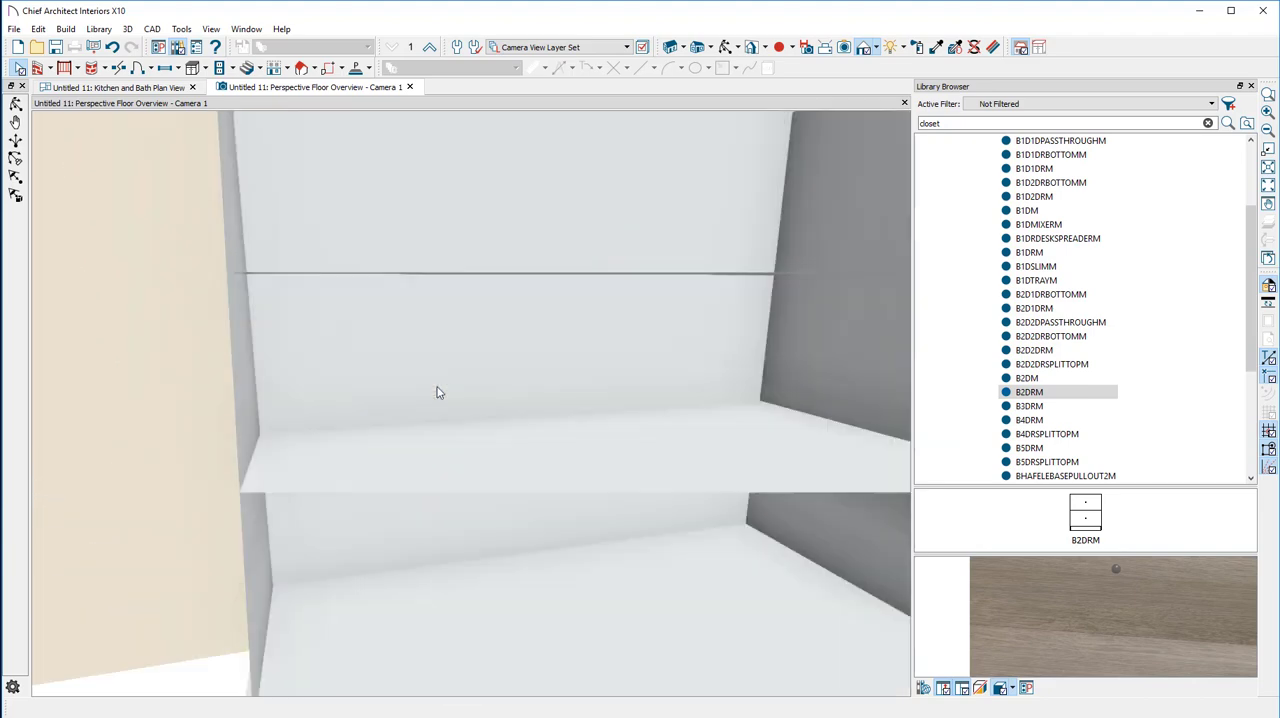
pyautogui.scroll(-5, 437, 392)
pyautogui.scroll(1, 437, 394)
pyautogui.scroll(-5, 437, 394)
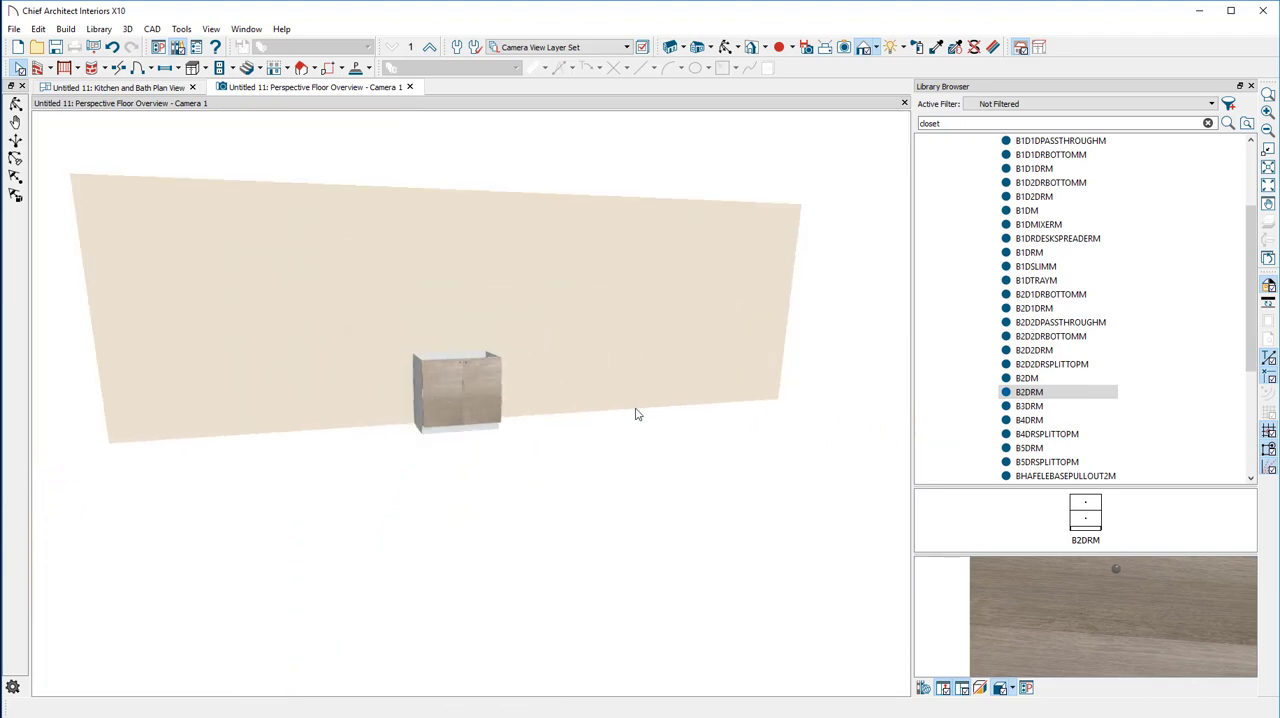
pyautogui.scroll(6, 696, 392)
pyautogui.scroll(-7, 696, 392)
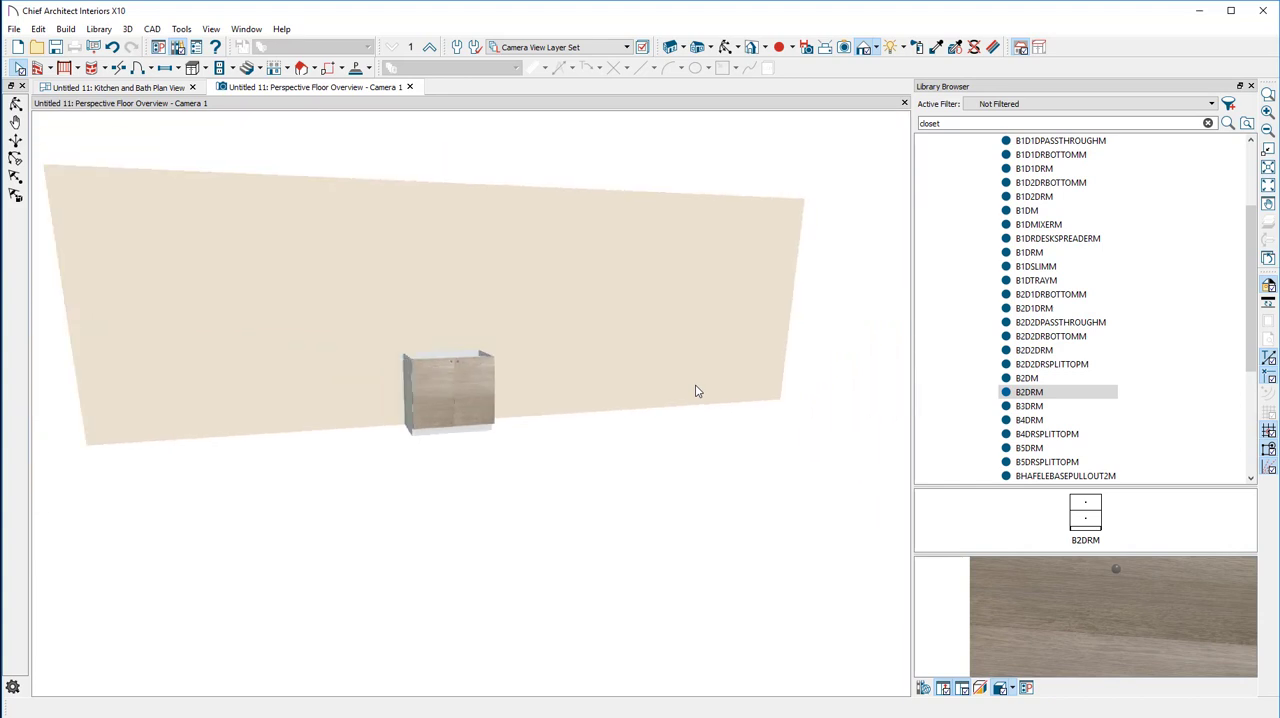
pyautogui.scroll(6, 546, 380)
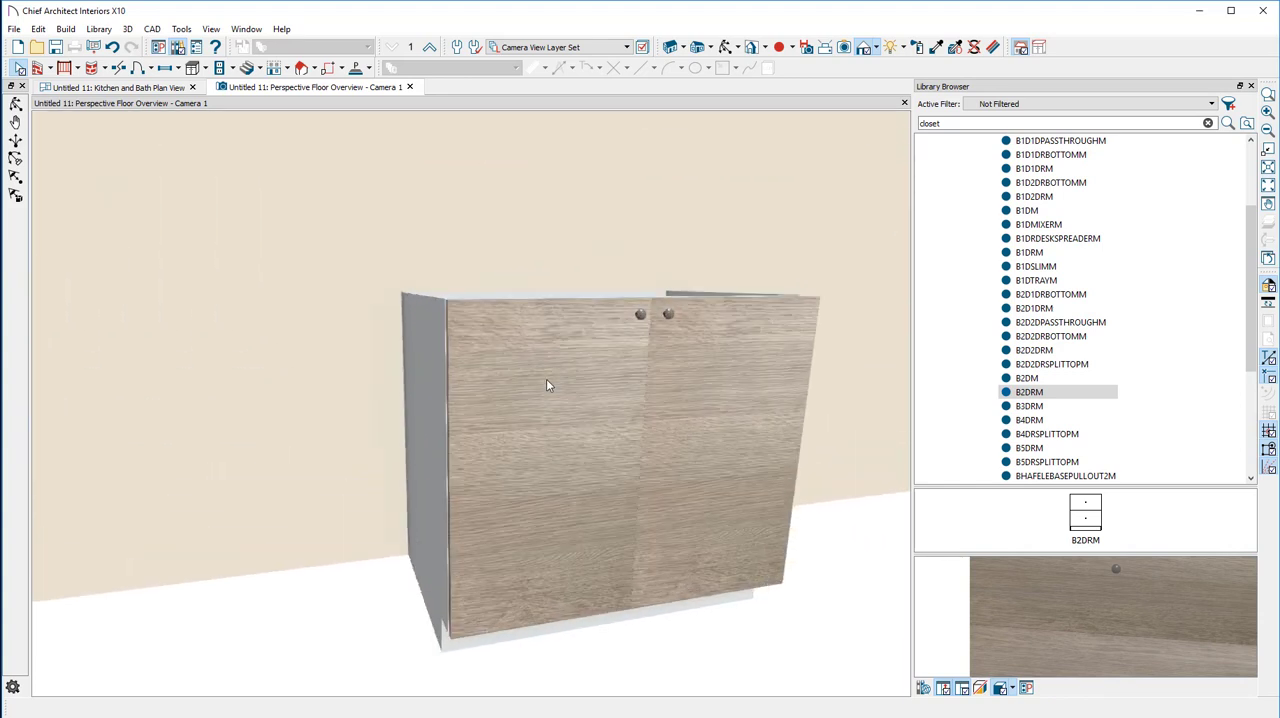
pyautogui.scroll(-5, 546, 379)
pyautogui.scroll(8, 546, 379)
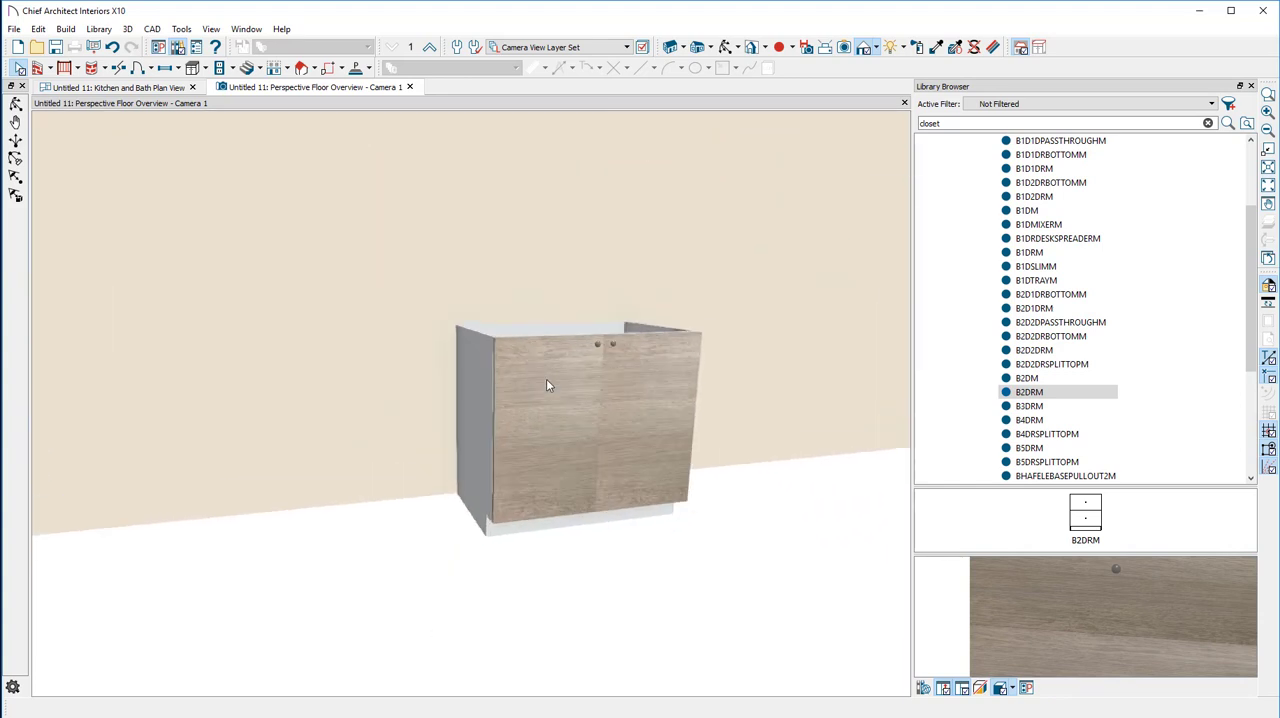
pyautogui.scroll(-6, 546, 379)
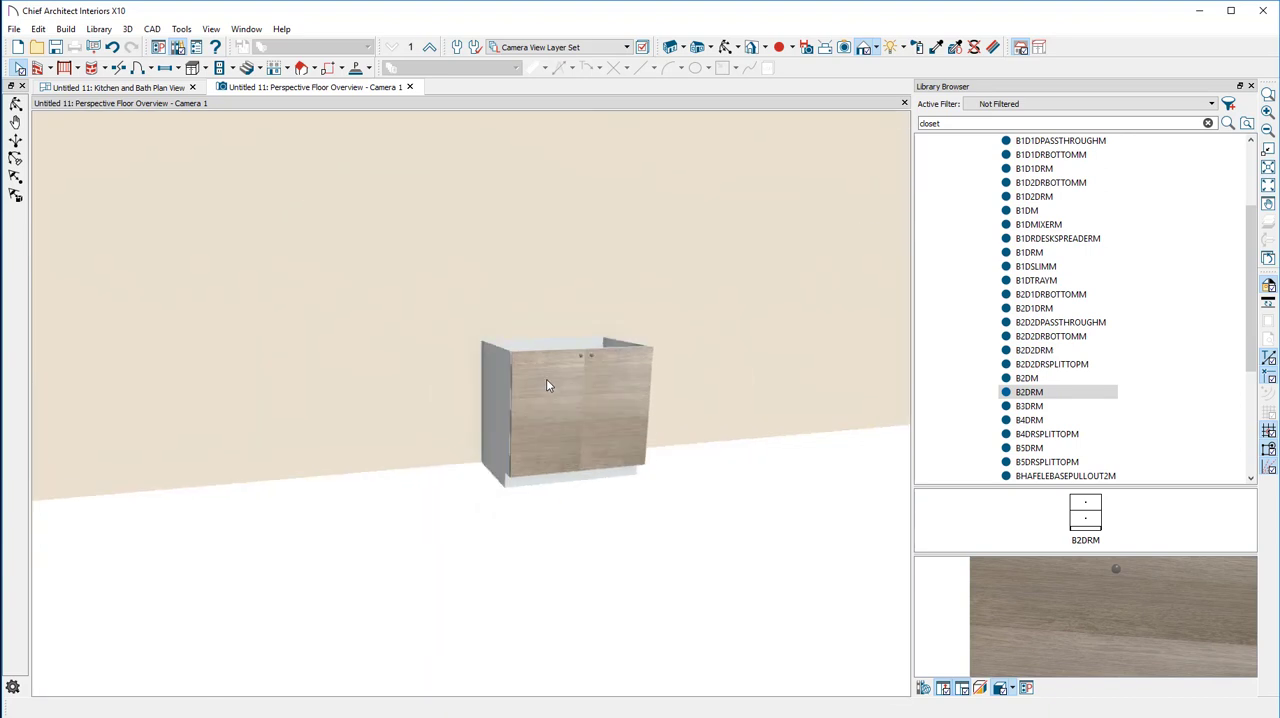
pyautogui.scroll(3, 546, 382)
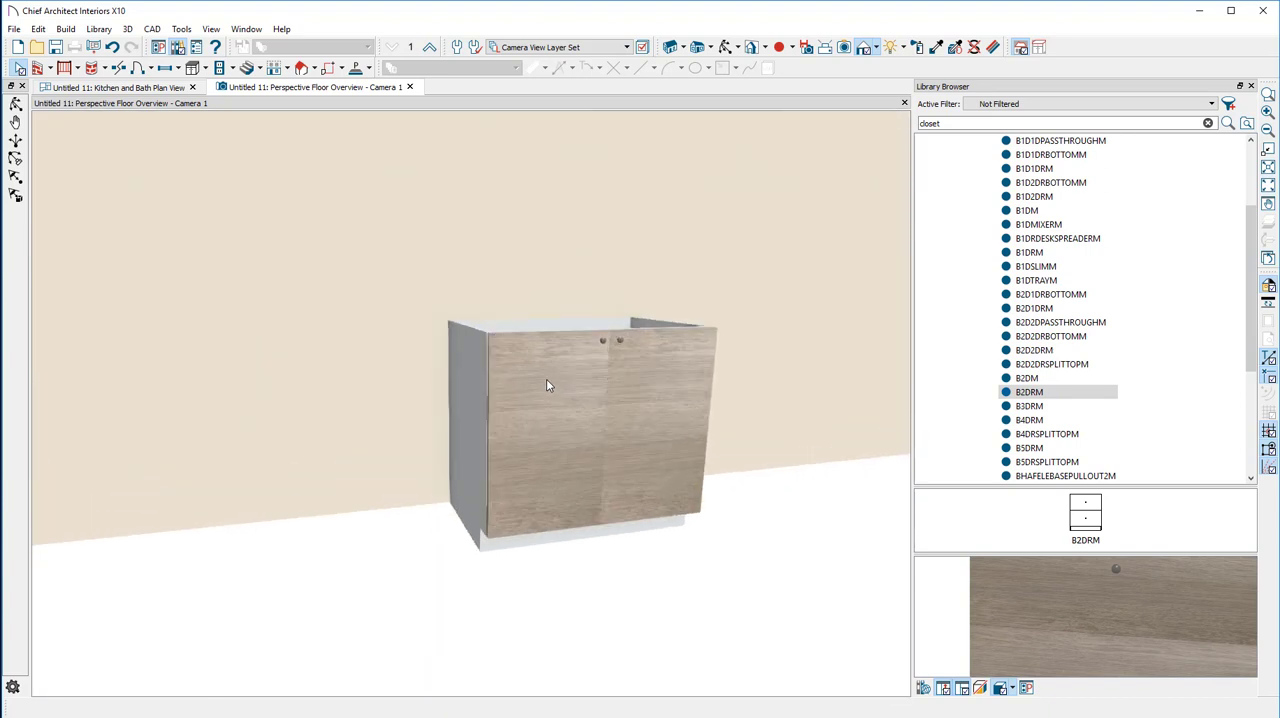
# Stretch the base cabinet directly in the 3D view to 48 1/2" wide and 38 1/4" high
pyautogui.click(560, 410)
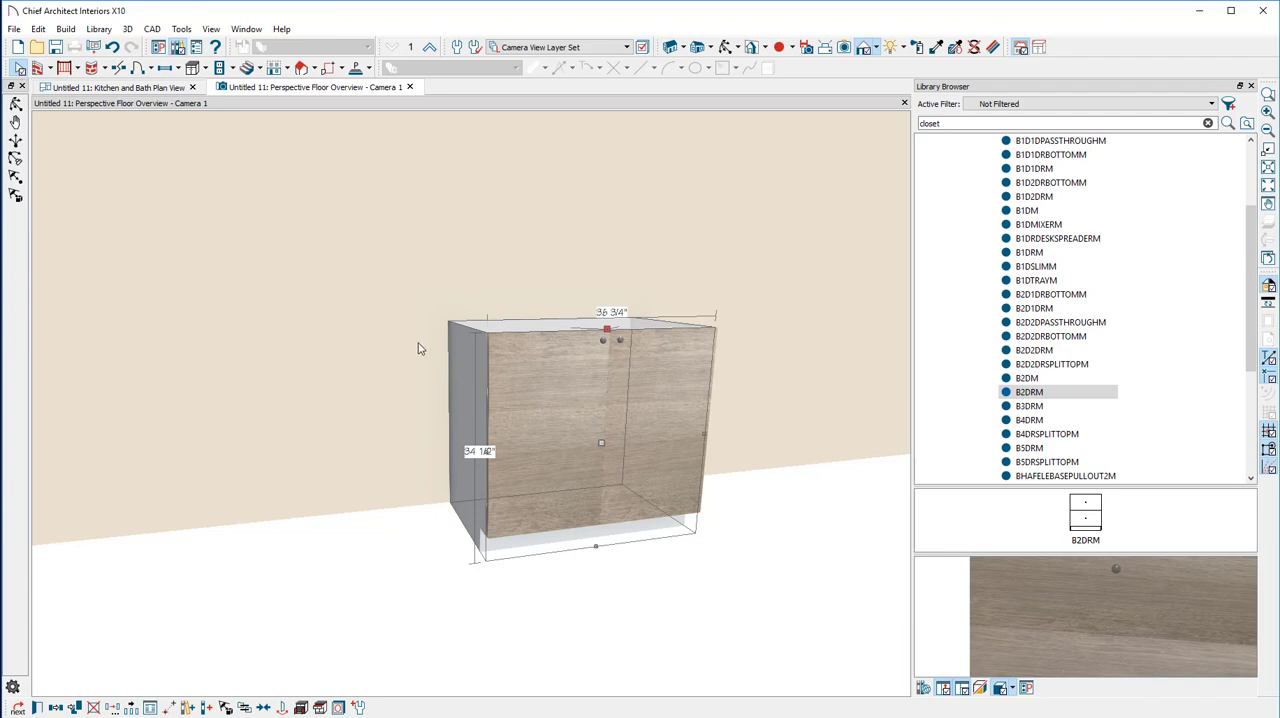
pyautogui.moveTo(483, 451); pyautogui.dragTo(405, 458)
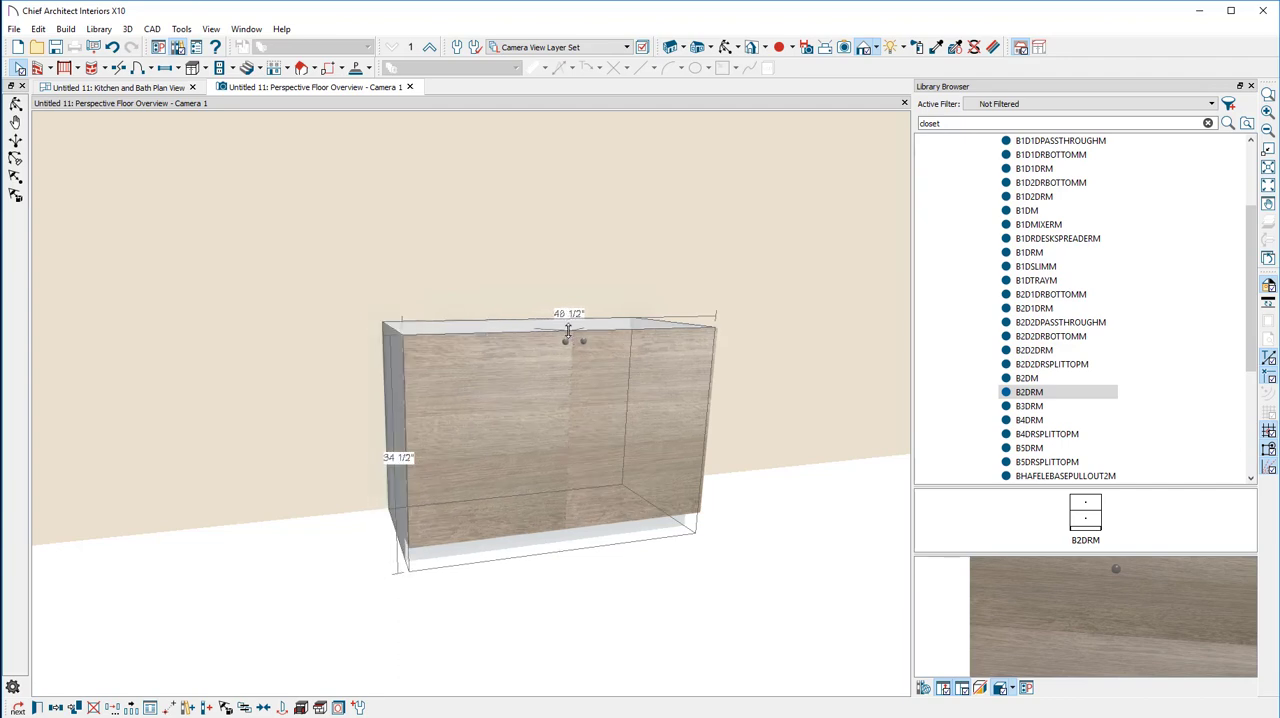
pyautogui.moveTo(567, 327); pyautogui.dragTo(566, 304)
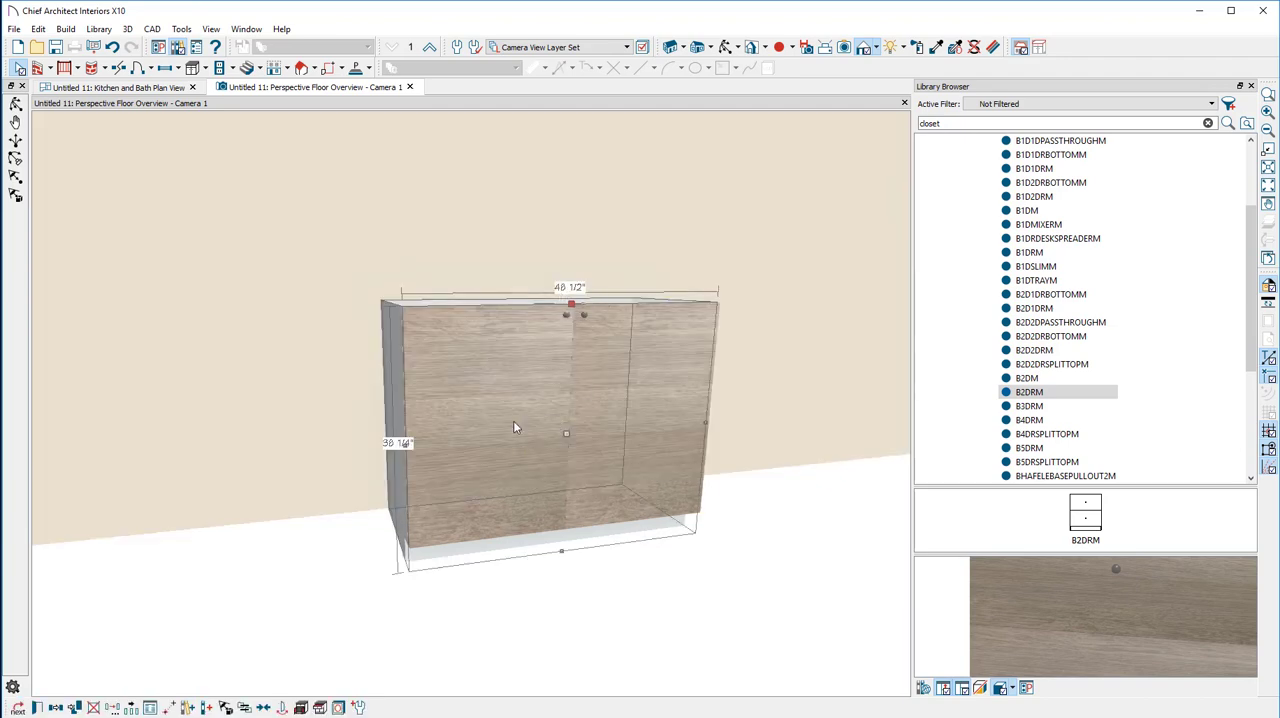
pyautogui.click(727, 48)
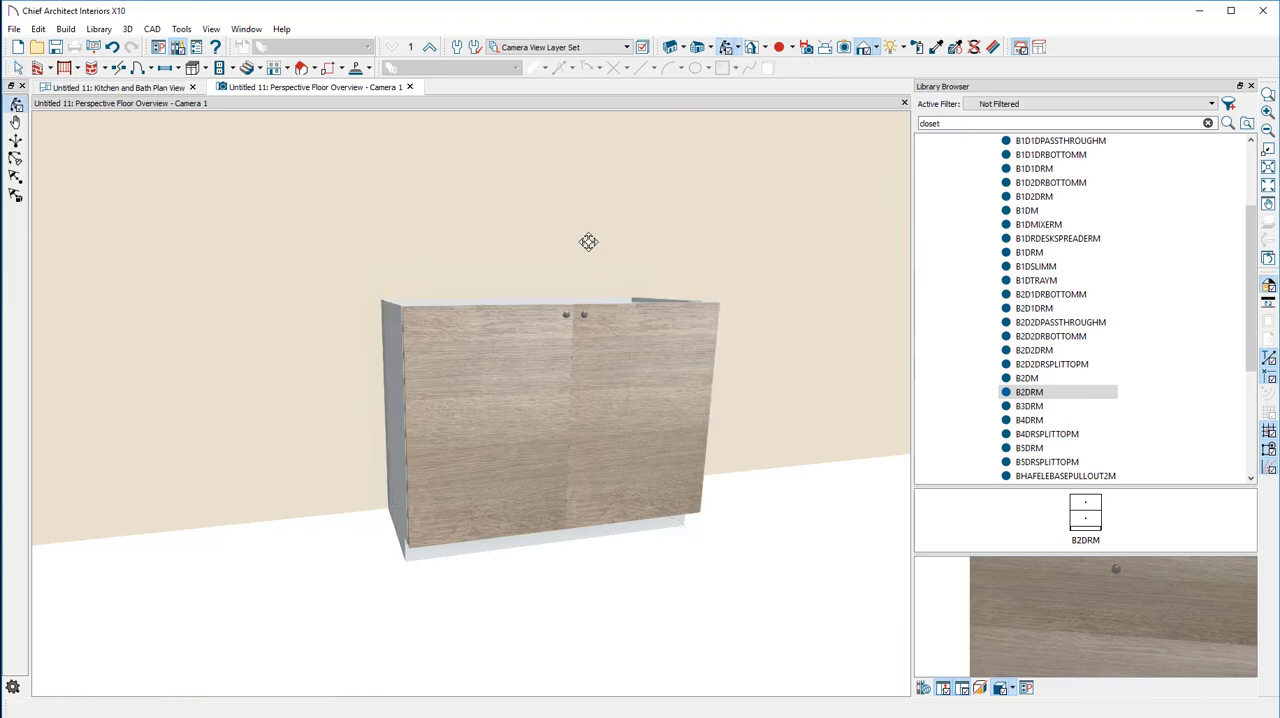
pyautogui.moveTo(576, 182); pyautogui.dragTo(577, 332)
pyautogui.moveTo(607, 452); pyautogui.dragTo(542, 261)
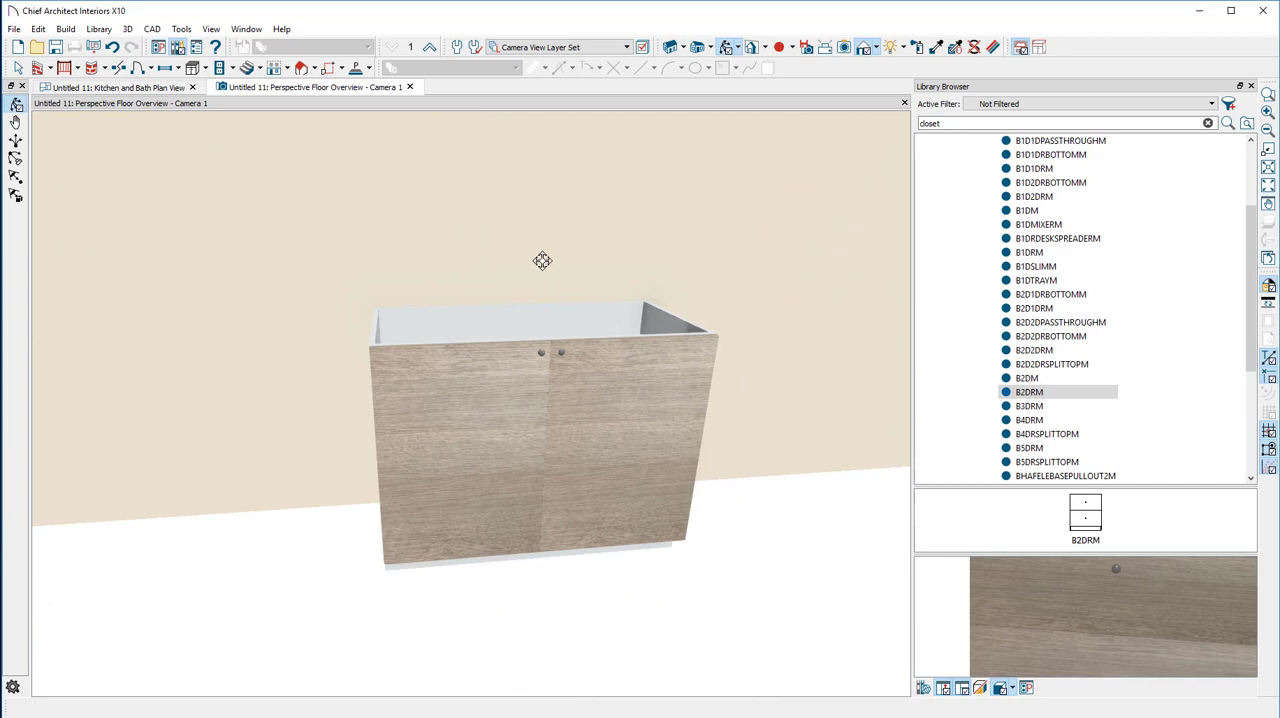
# Return to the Kitchen and Bath plan view and delete the existing straight wall
pyautogui.click(86, 89)
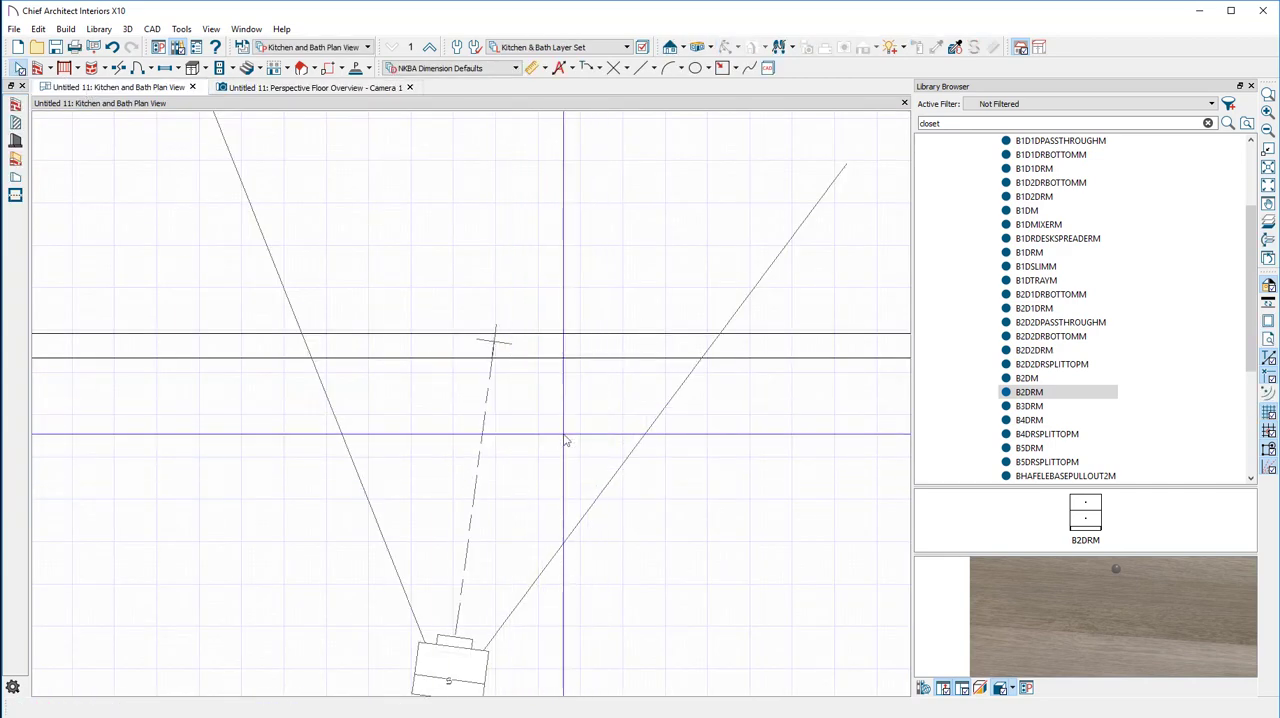
pyautogui.scroll(-5, 565, 440)
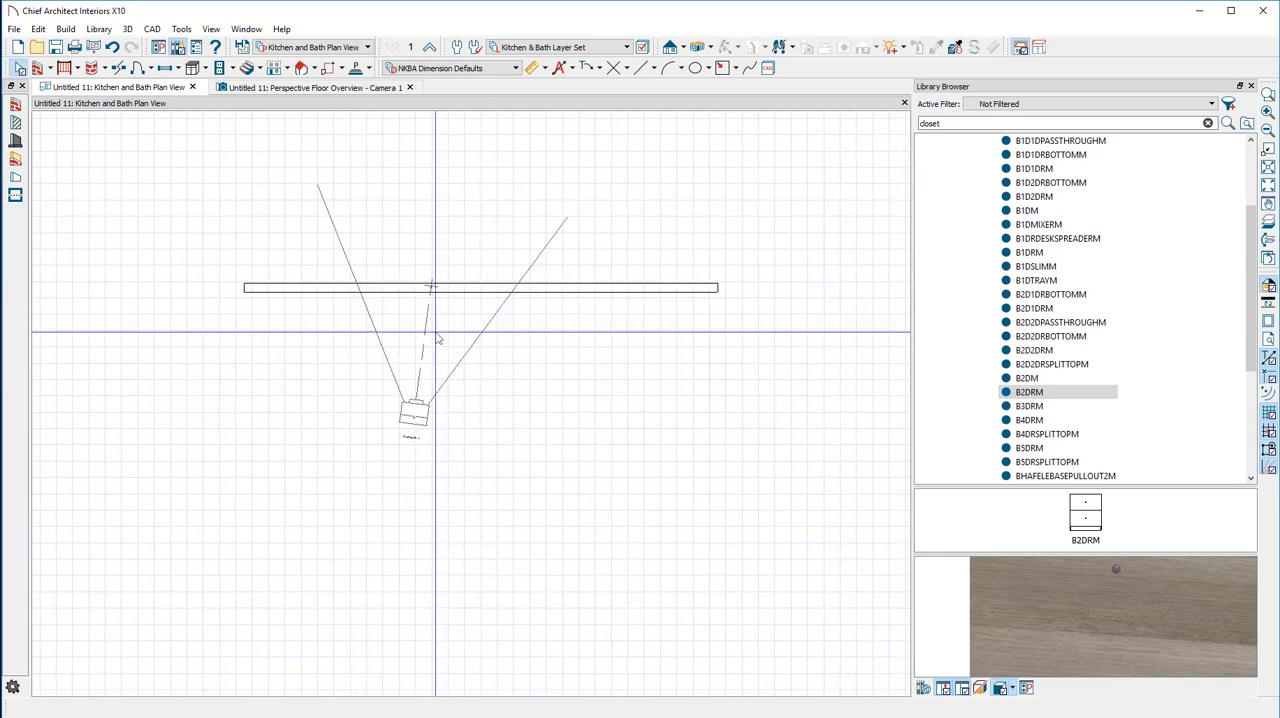
pyautogui.click(292, 288)
pyautogui.press('Delete')
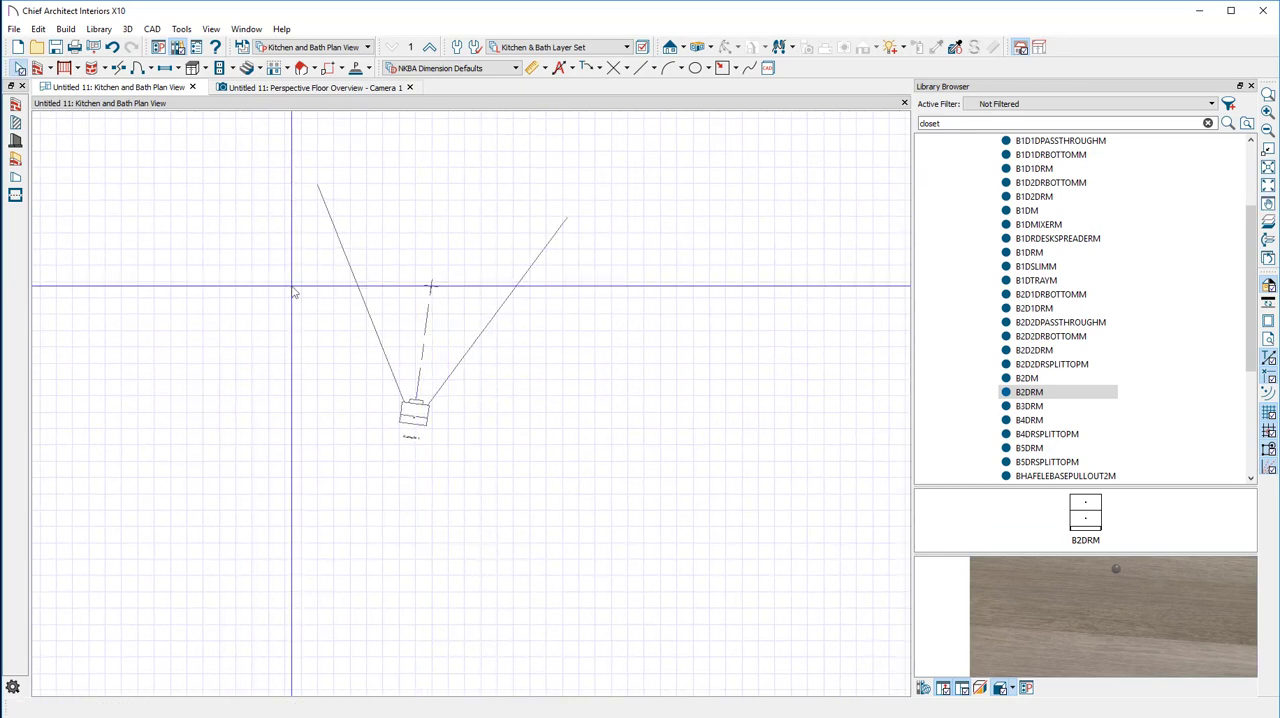
# Draw straight exterior walls for an open-fronted room about 302" wide and 121" deep inside, with an inward jog and short return on the right
pyautogui.click(51, 71)
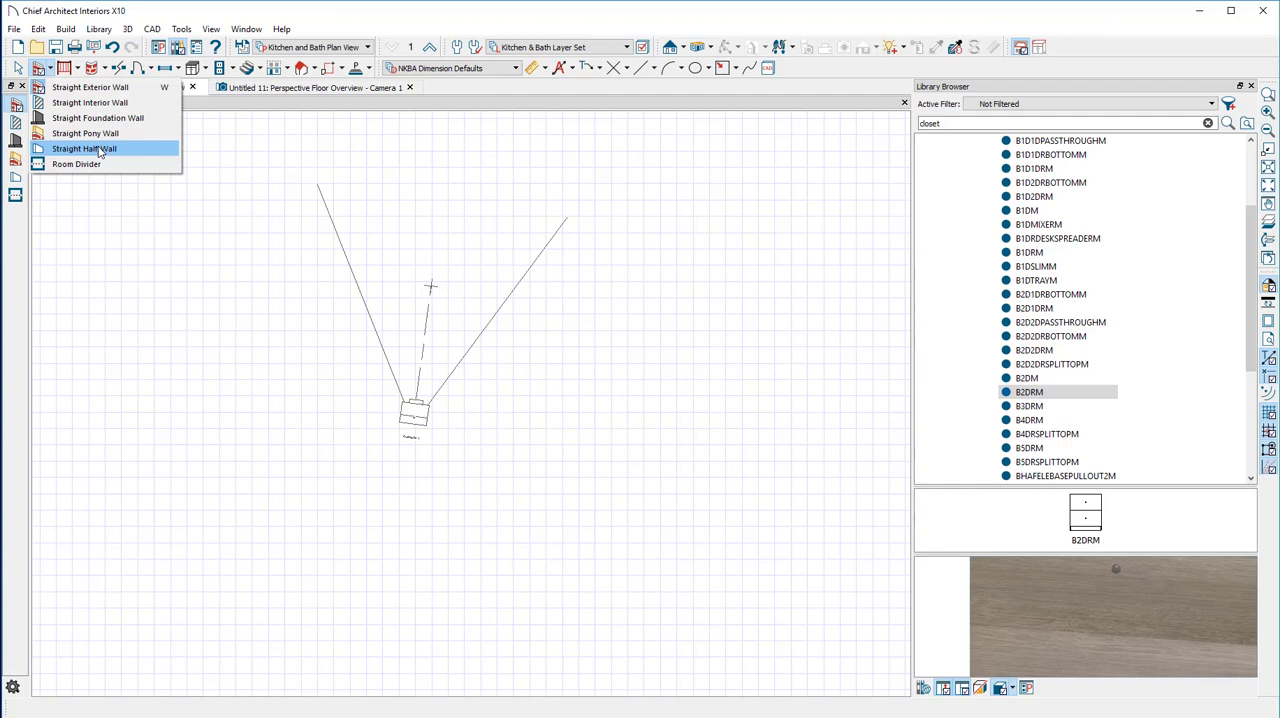
pyautogui.click(104, 88)
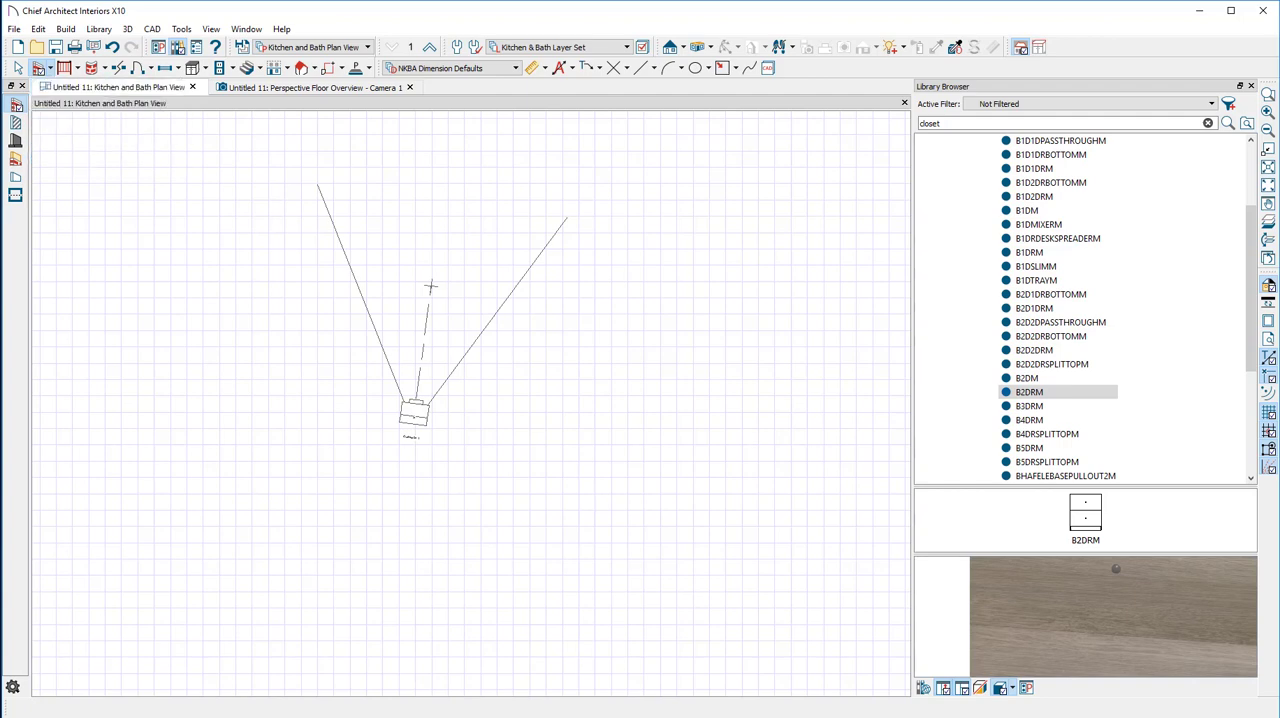
pyautogui.moveTo(233, 231)
pyautogui.mouseDown()
pyautogui.moveTo(716, 249)
pyautogui.moveTo(549, 414)
pyautogui.moveTo(286, 320)
pyautogui.moveTo(447, 115)
pyautogui.moveTo(762, 231)
pyautogui.moveTo(660, 224)
pyautogui.moveTo(531, 300)
pyautogui.moveTo(660, 229)
pyautogui.moveTo(657, 432)
pyautogui.mouseUp()
pyautogui.moveTo(233, 231); pyautogui.dragTo(235, 416)
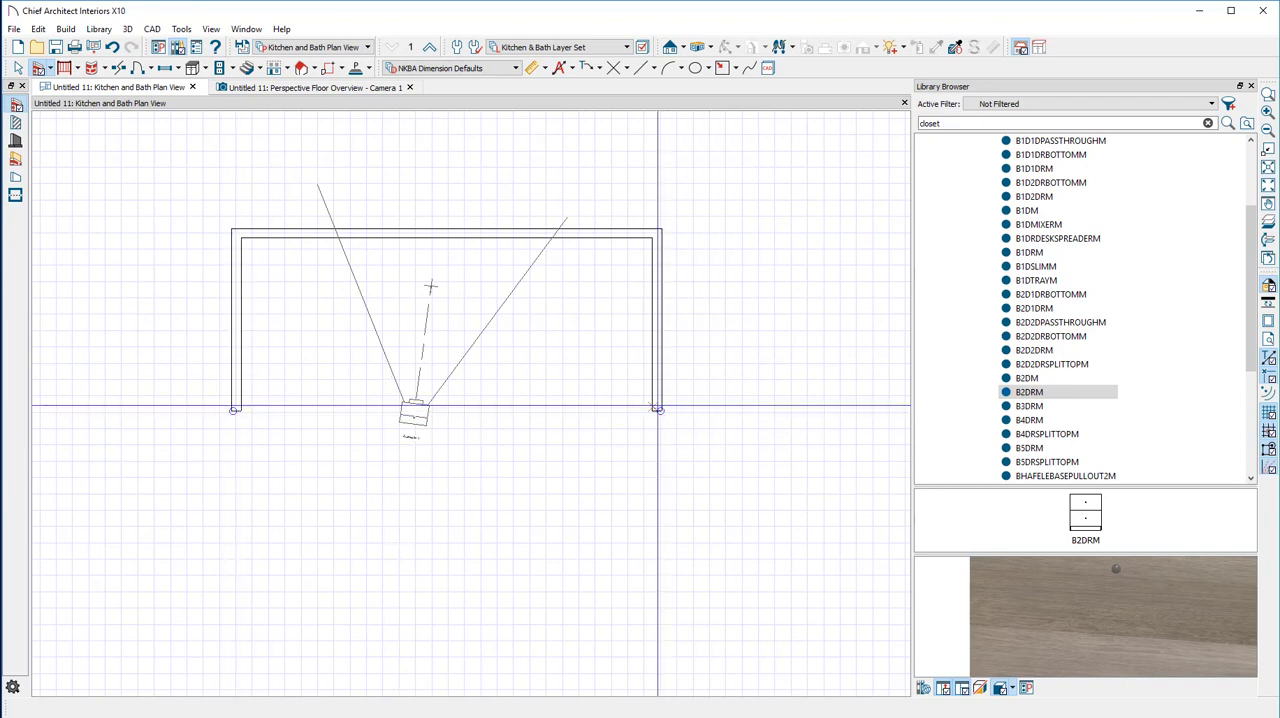
pyautogui.moveTo(657, 408)
pyautogui.mouseDown()
pyautogui.moveTo(565, 408)
pyautogui.moveTo(565, 492)
pyautogui.mouseUp()
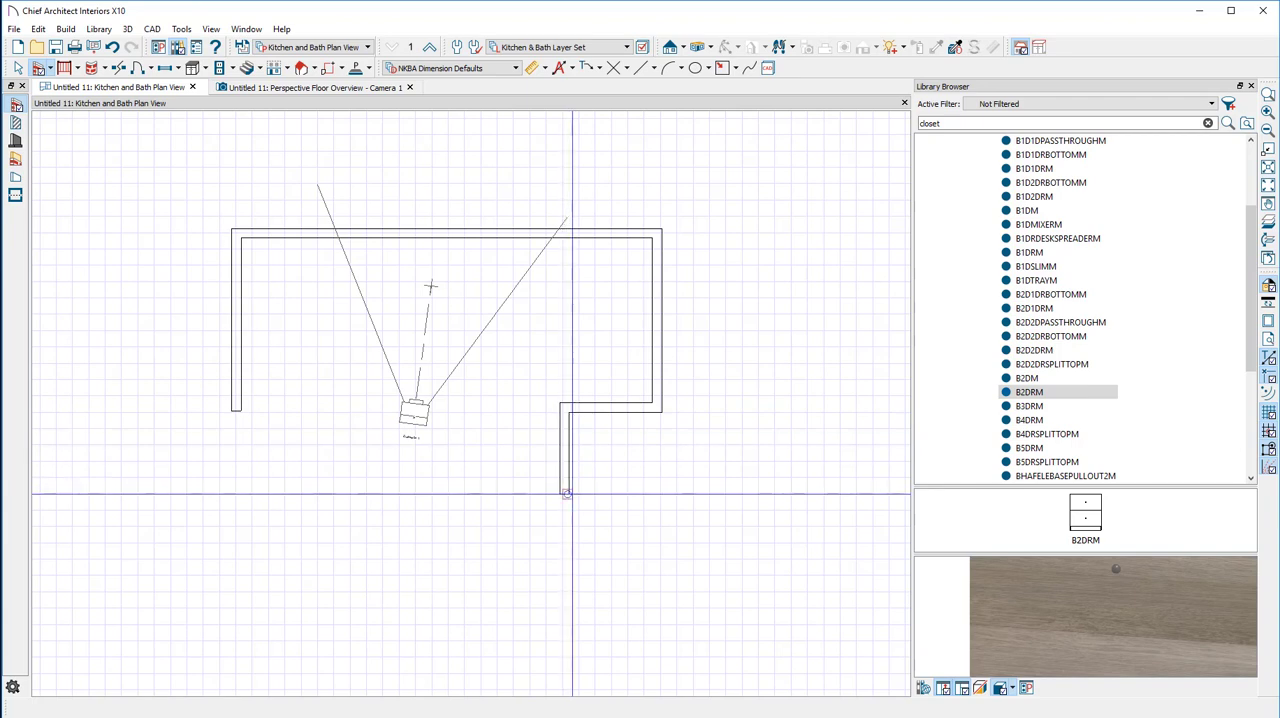
# Extend the room's left wall downward until its end lines up with the short lower-right wall
pyautogui.click(240, 405)
pyautogui.moveTo(233, 410); pyautogui.dragTo(235, 488)
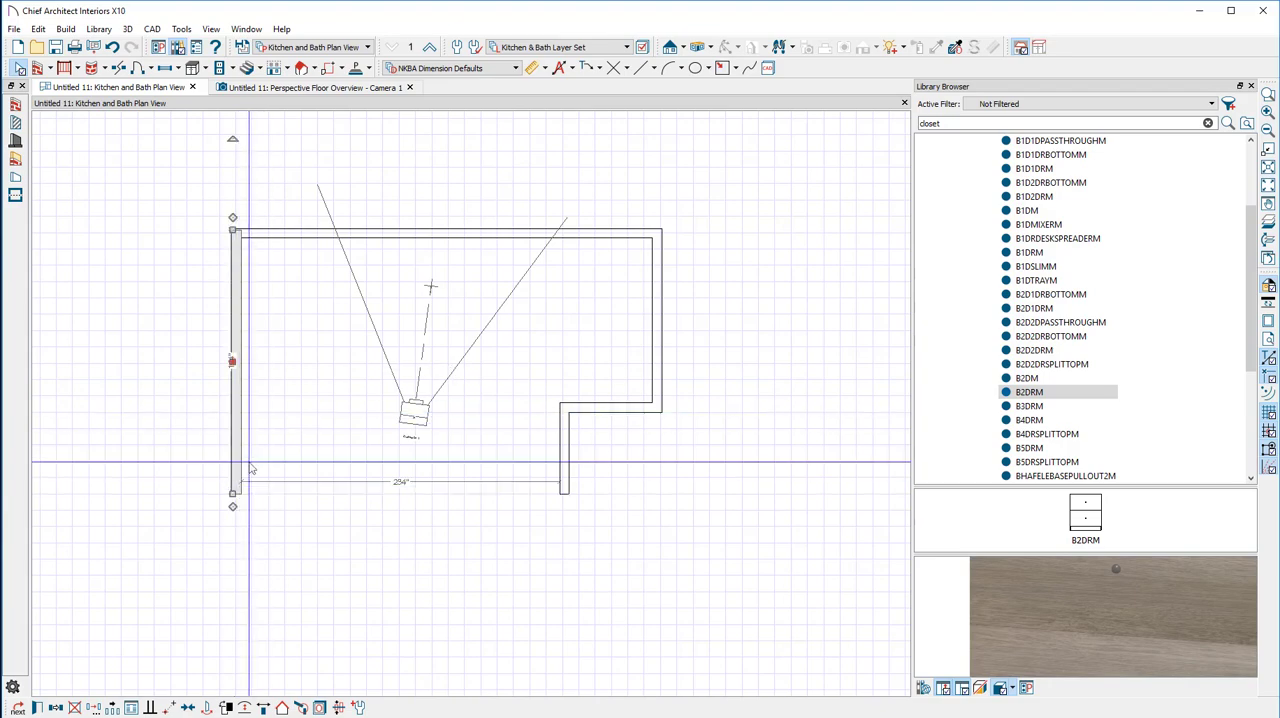
pyautogui.scroll(4, 268, 476)
pyautogui.scroll(-3, 271, 478)
pyautogui.moveTo(350, 405); pyautogui.dragTo(343, 427, button='middle')
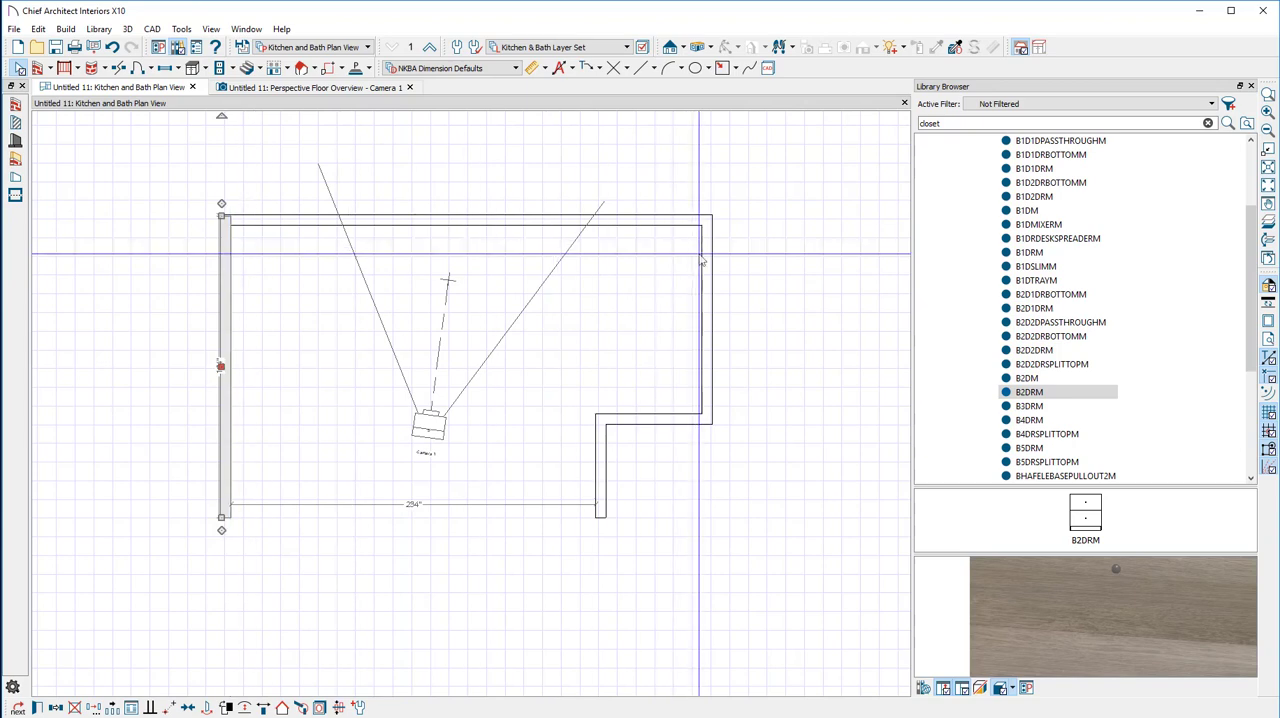
# Dimension the room's width with a manual dimension, and its inside width, jog-side depth and lower width with interior dimensions
pyautogui.click(532, 69)
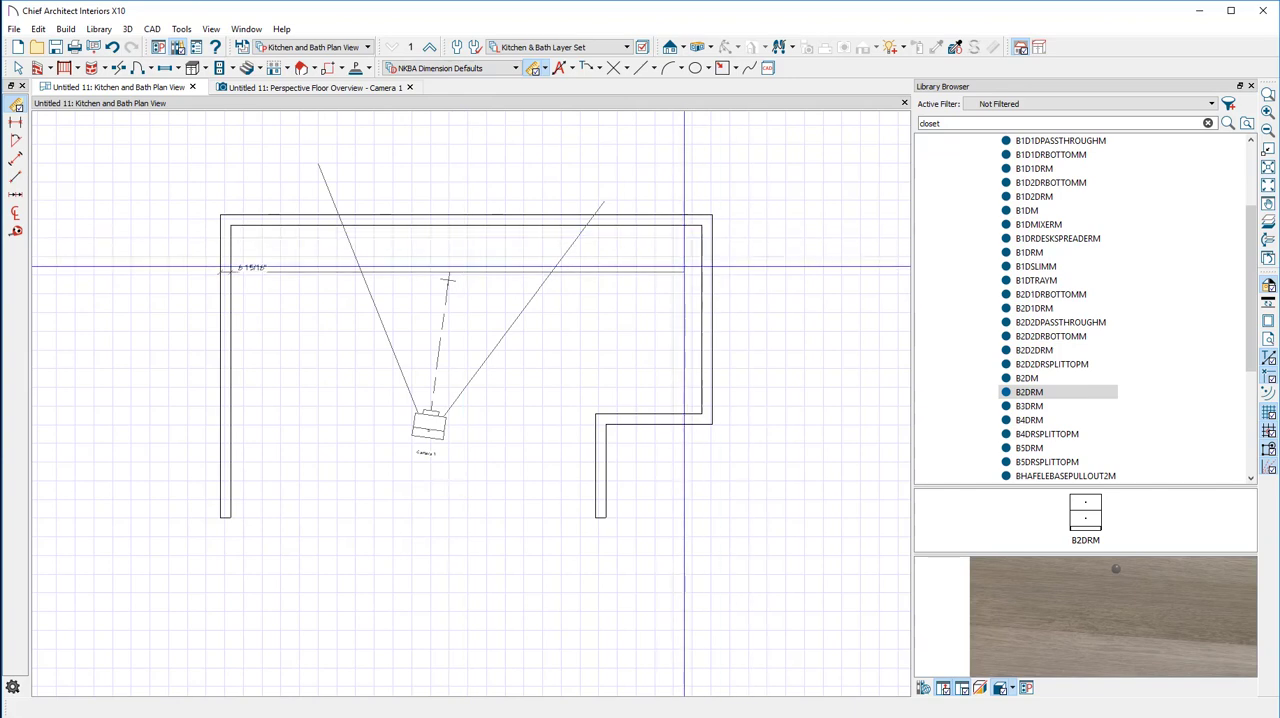
pyautogui.moveTo(684, 267); pyautogui.dragTo(741, 248)
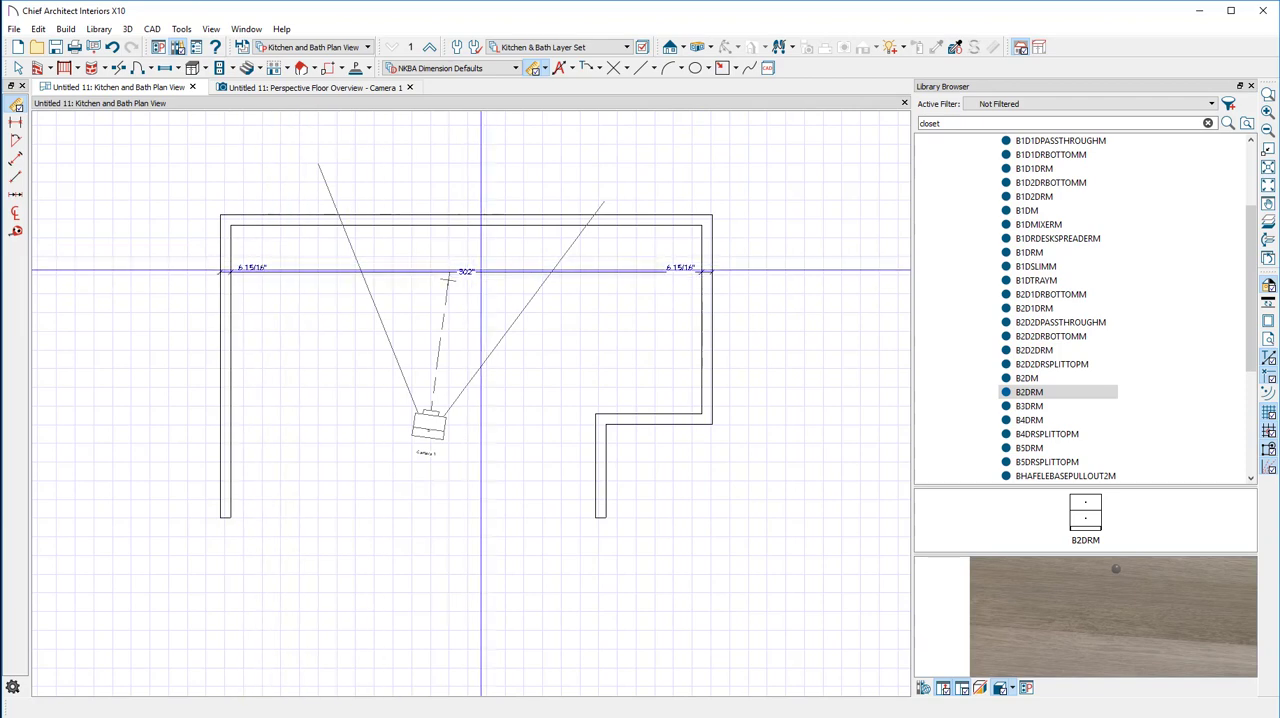
pyautogui.click(546, 70)
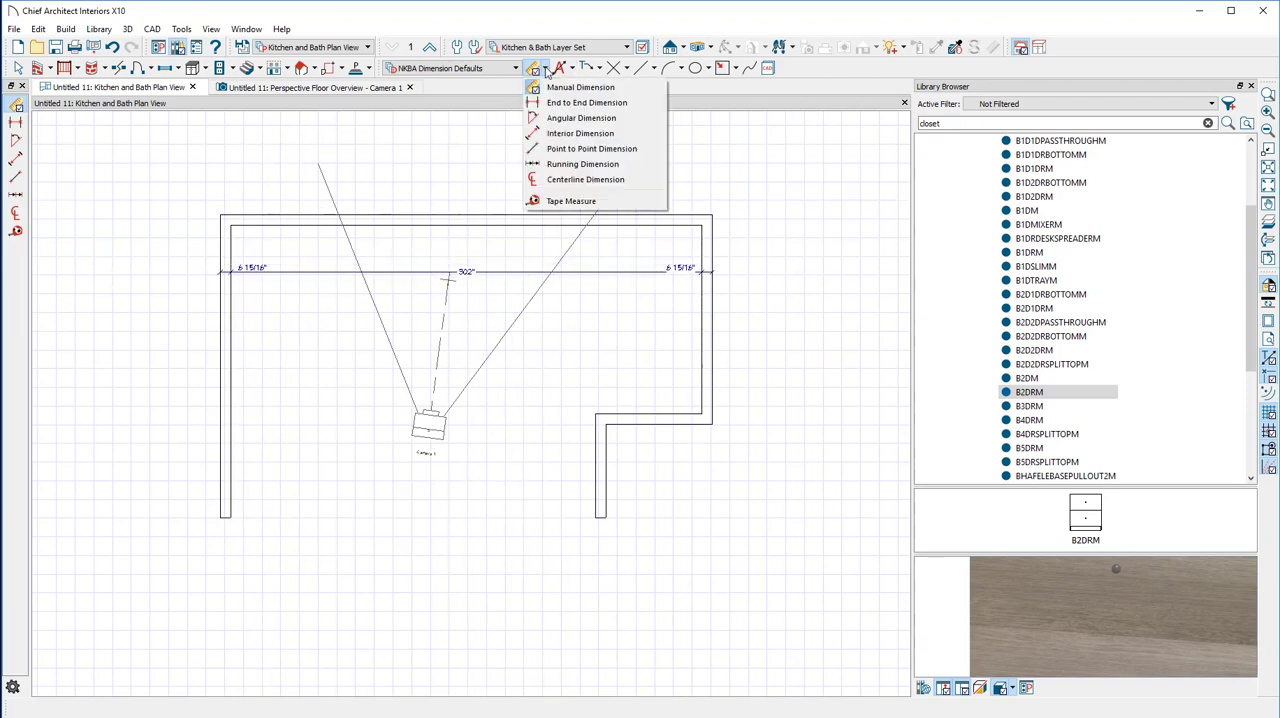
pyautogui.click(578, 134)
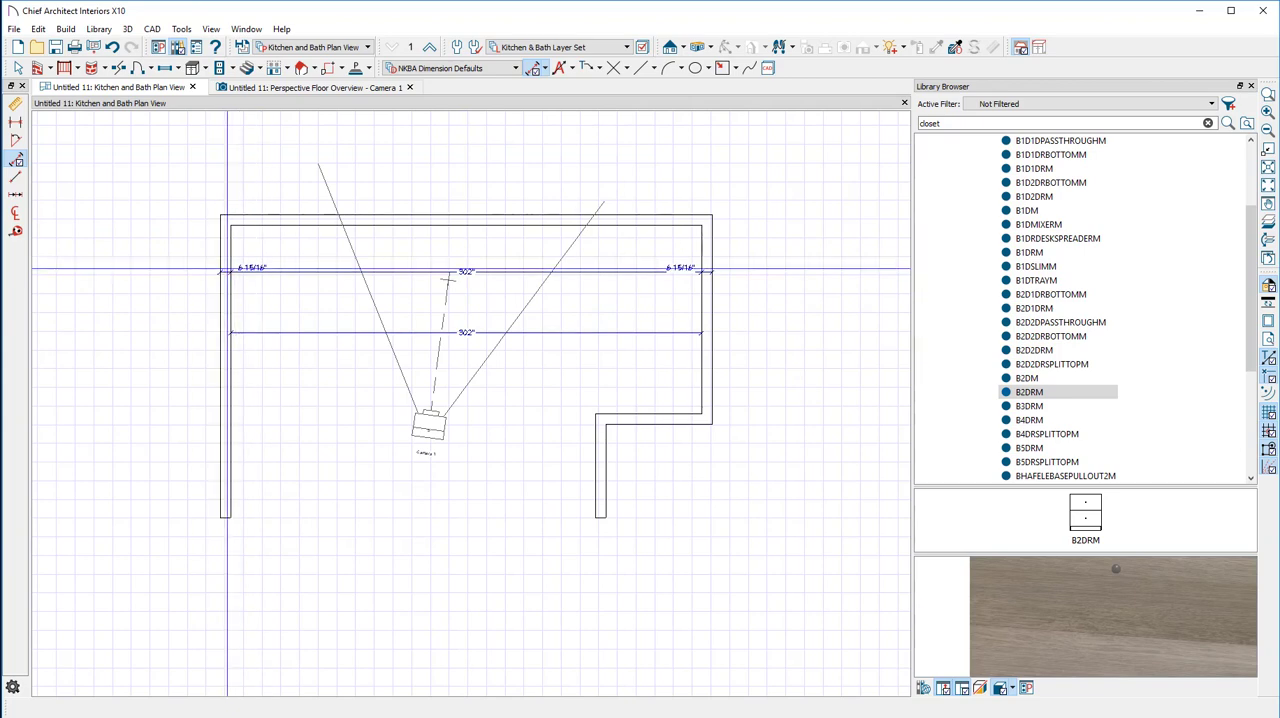
pyautogui.moveTo(636, 149); pyautogui.dragTo(657, 494)
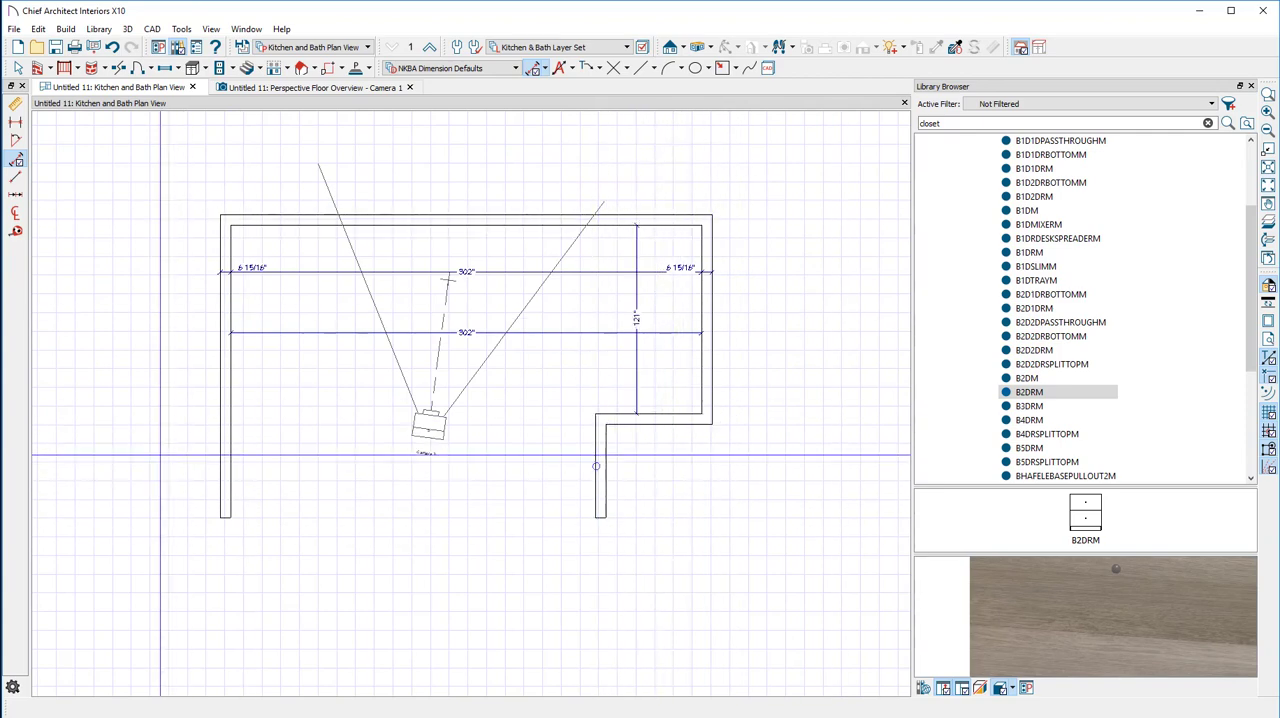
pyautogui.moveTo(141, 466); pyautogui.dragTo(725, 451)
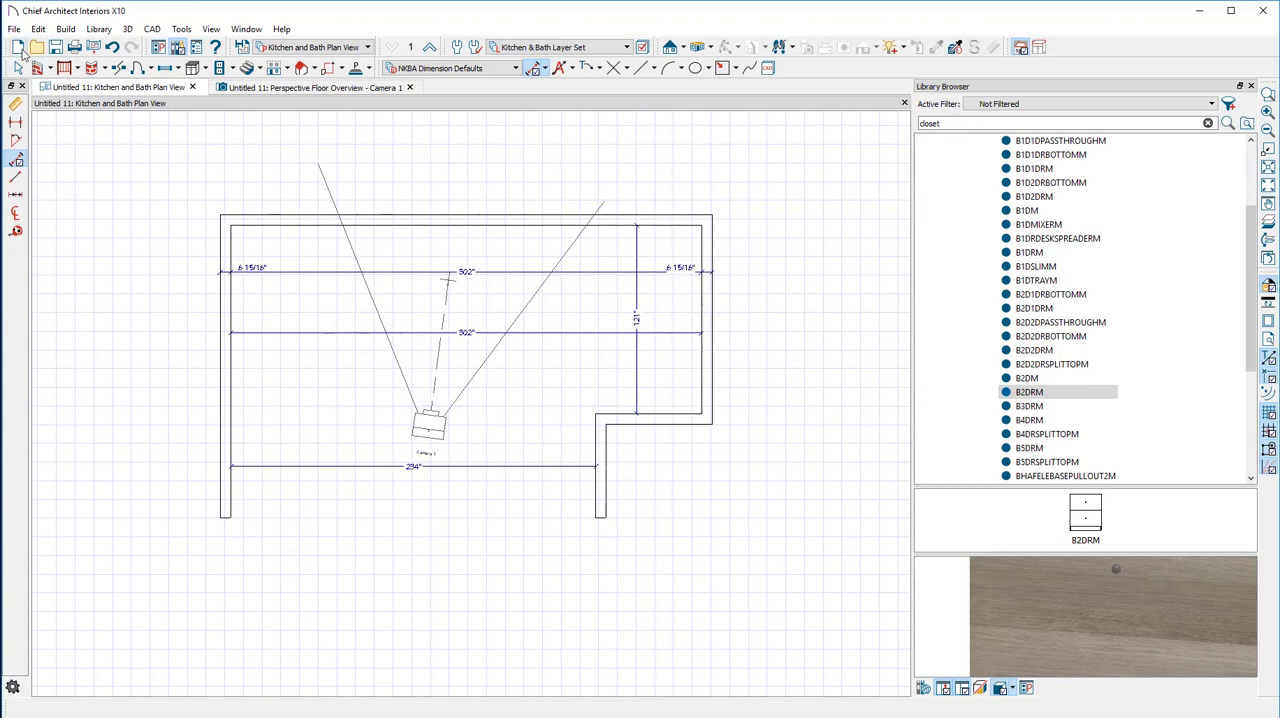
# Move the horizontal jog wall closer to the back wall and set the distance between them to 90.25"
pyautogui.click(19, 68)
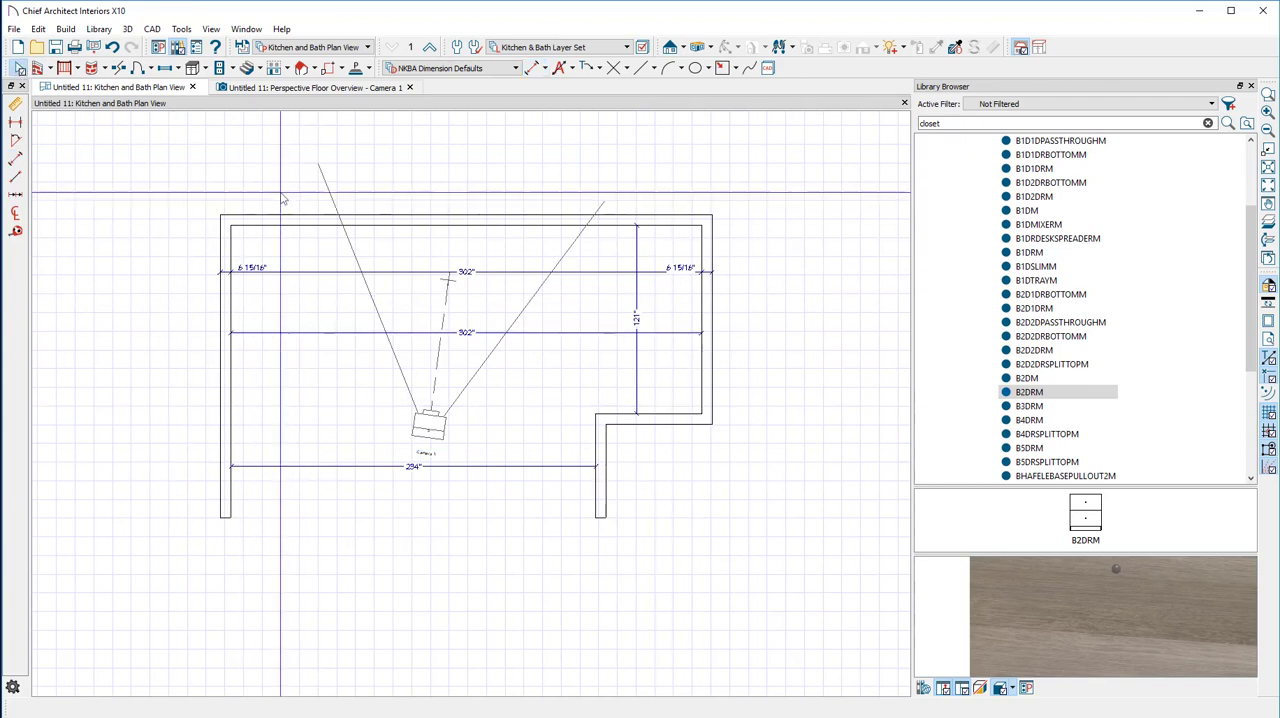
pyautogui.click(664, 424)
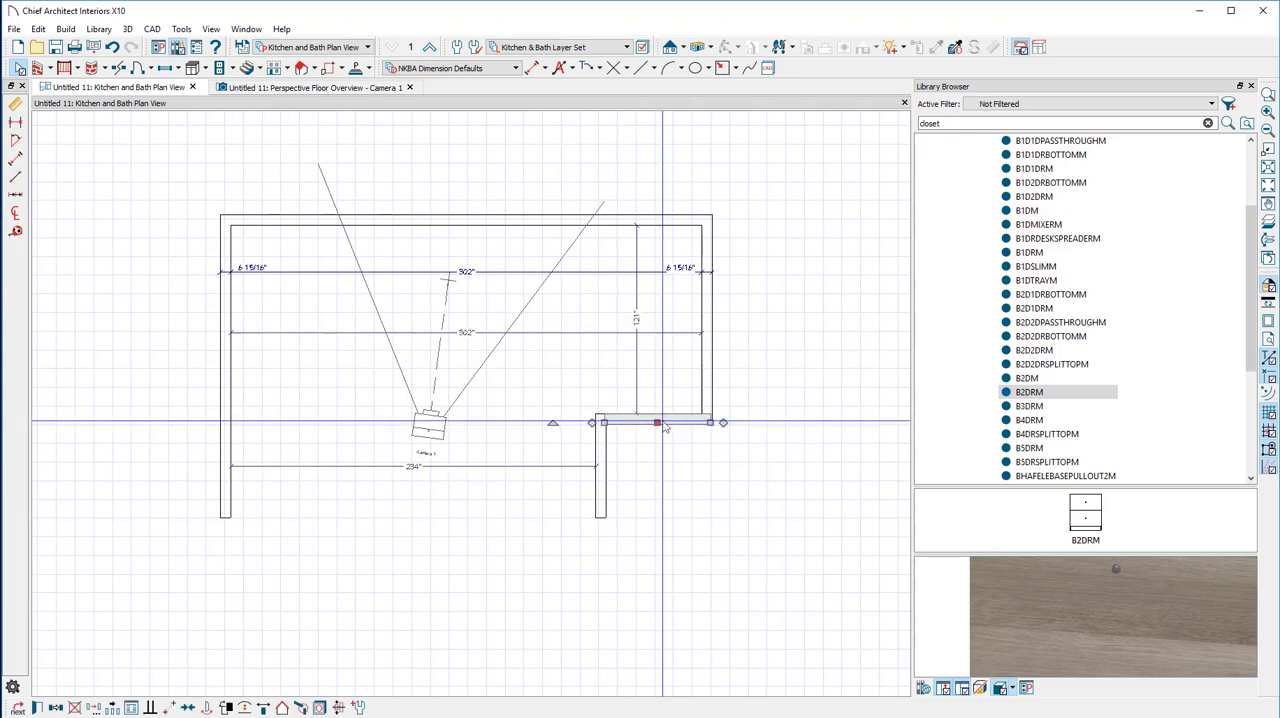
pyautogui.moveTo(657, 424); pyautogui.dragTo(660, 369)
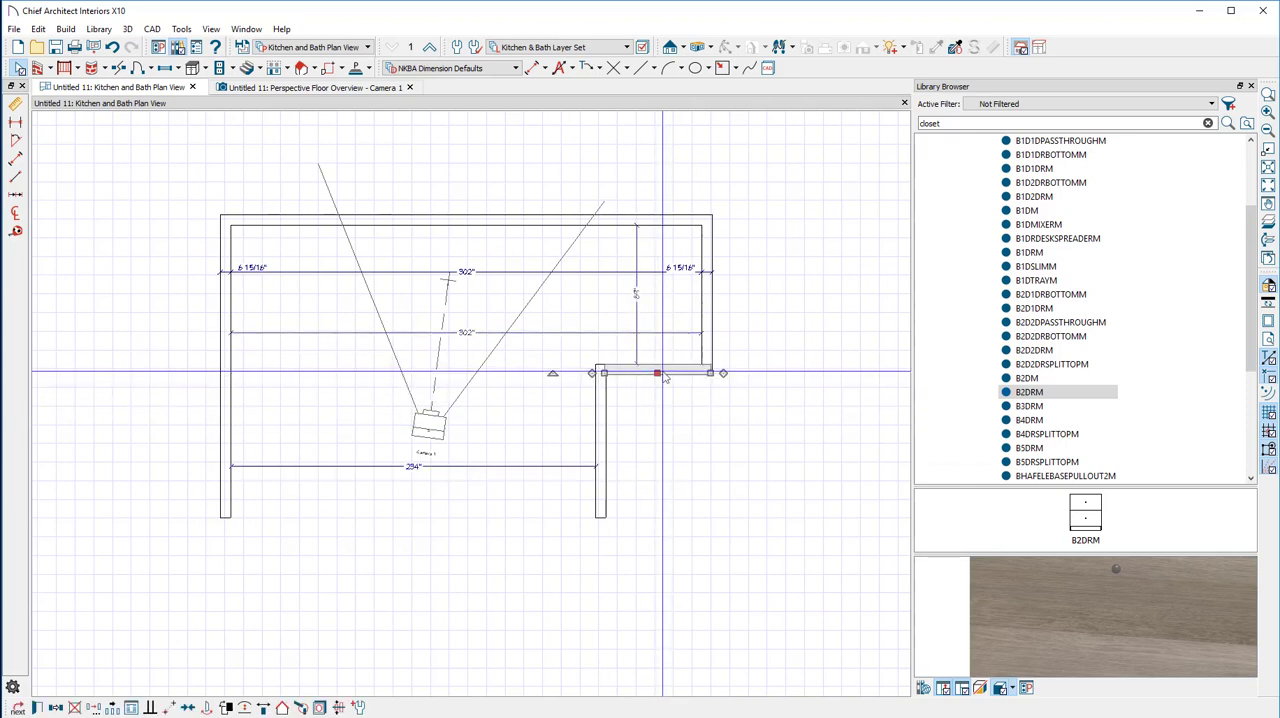
pyautogui.scroll(2, 634, 297)
pyautogui.scroll(1, 634, 300)
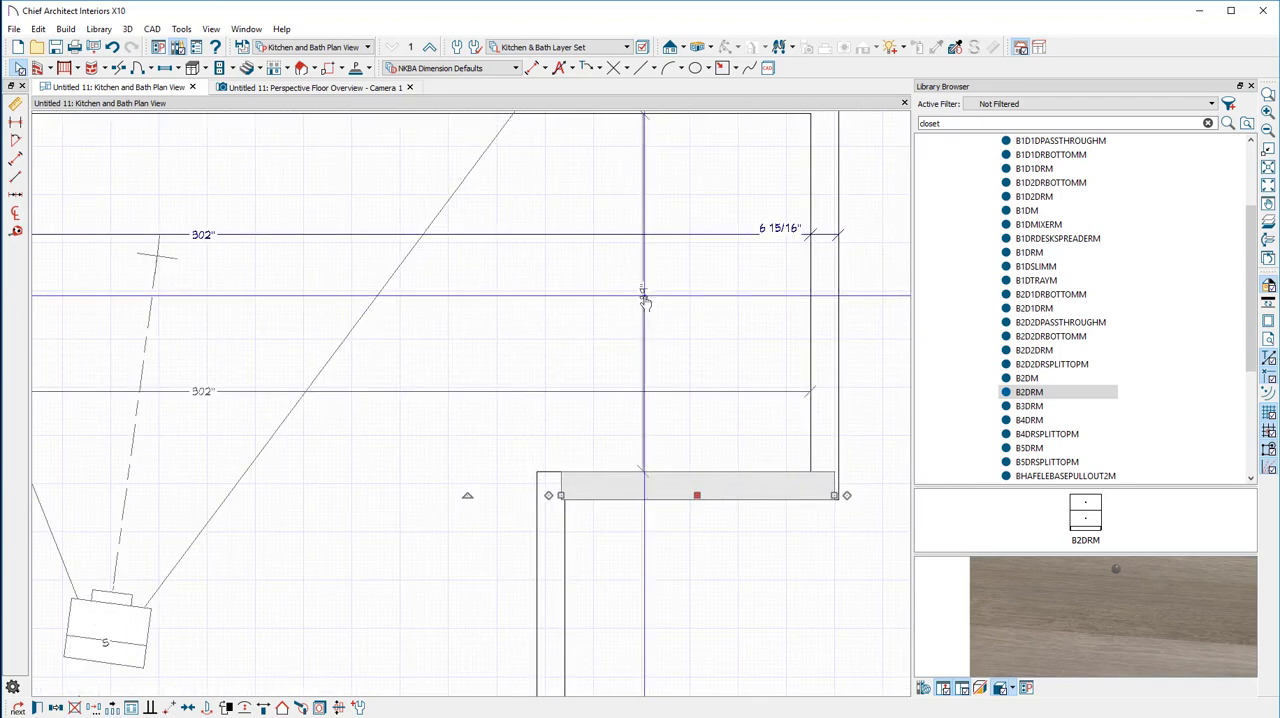
pyautogui.click(644, 296)
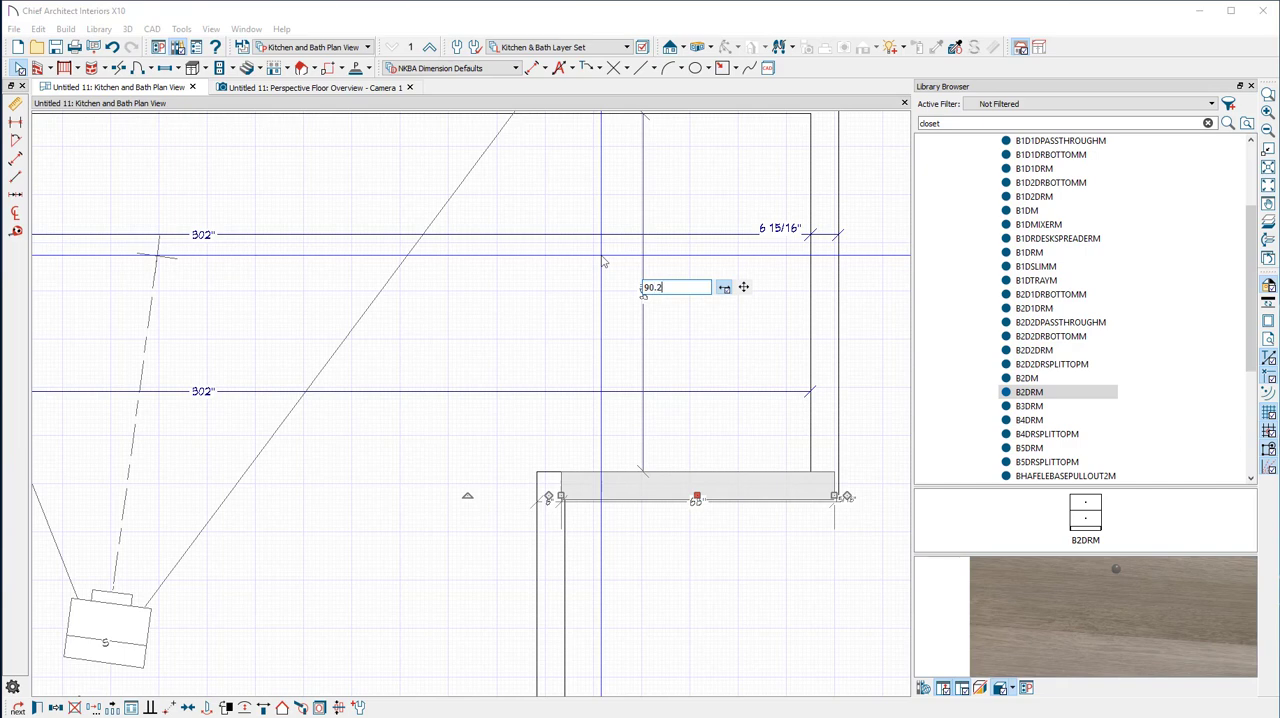
pyautogui.write('90.25')
pyautogui.press('Return')
# Move the lower-right vertical wall inward by setting the room's lower inside width to 165.25"
pyautogui.scroll(-1, 713, 282)
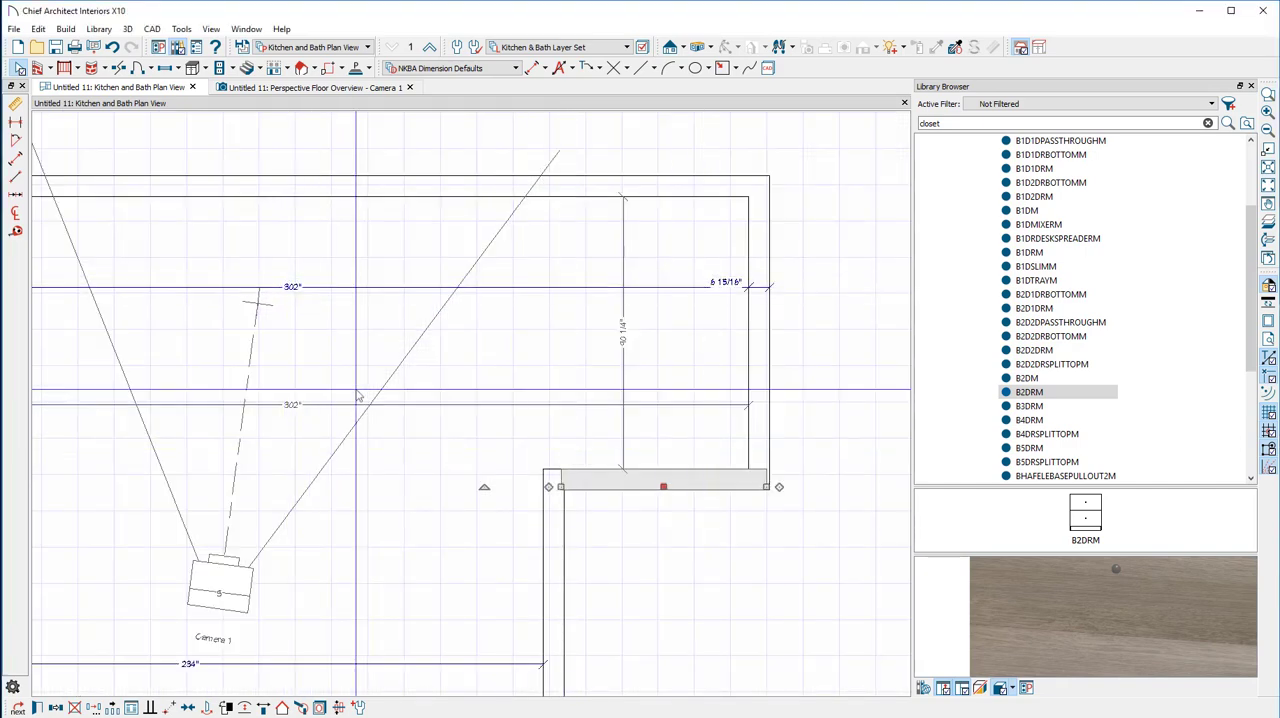
pyautogui.scroll(-3, 358, 397)
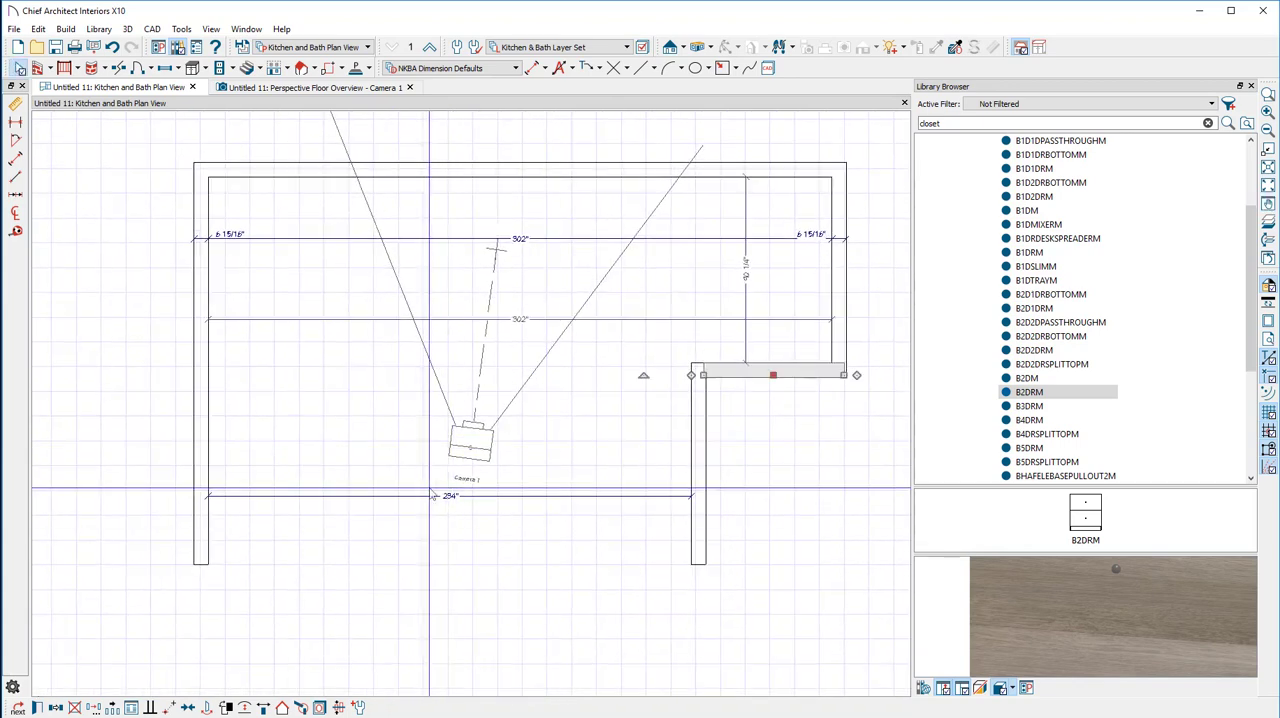
pyautogui.click(700, 468)
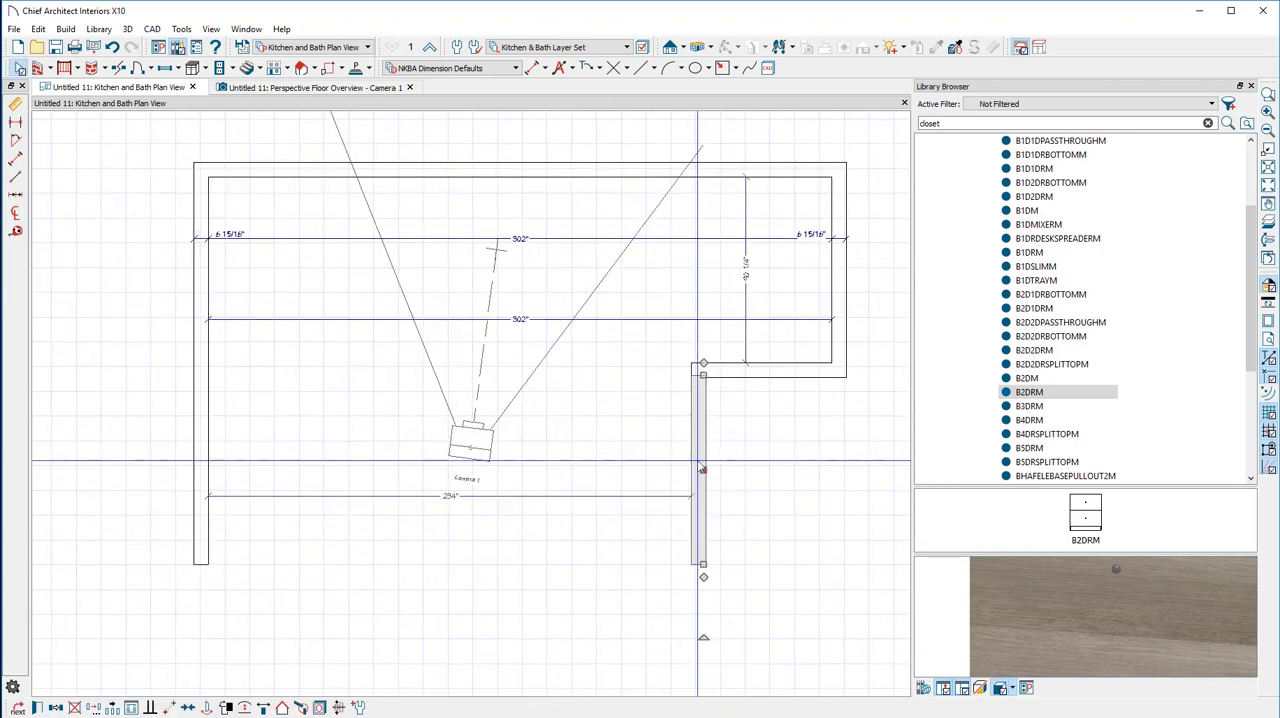
pyautogui.click(452, 500)
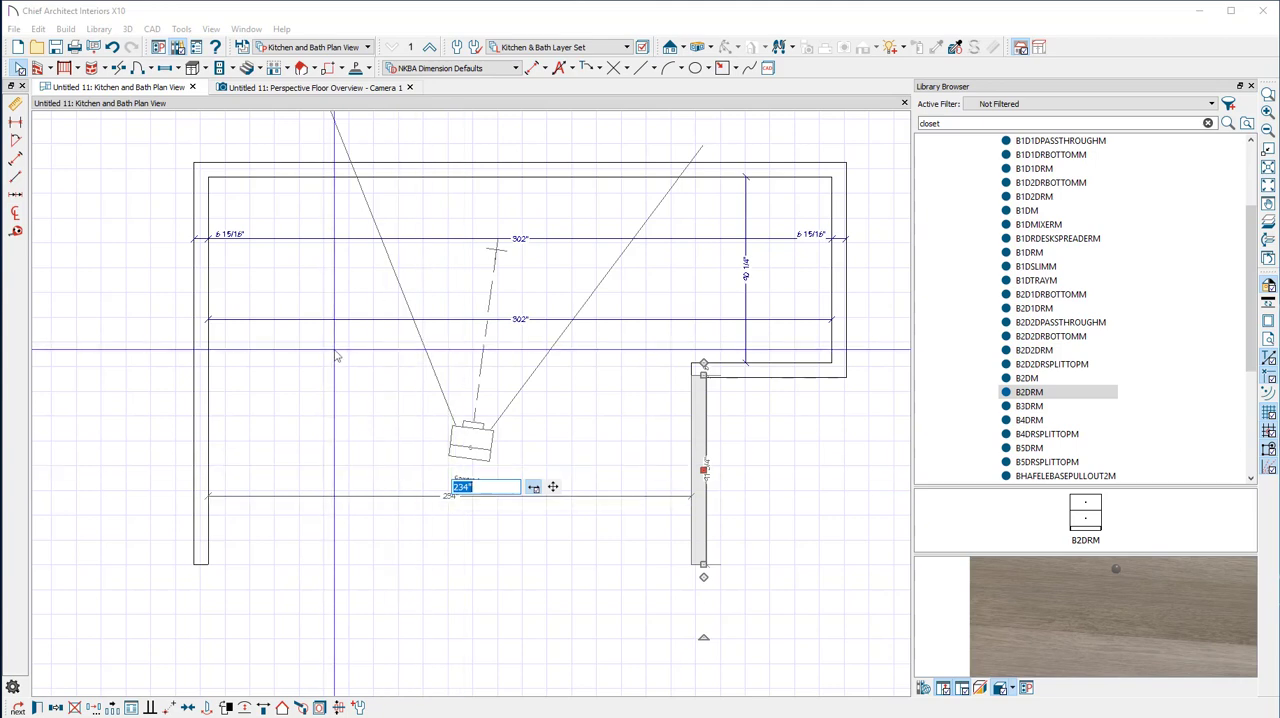
pyautogui.write('165.25')
pyautogui.press('Return')
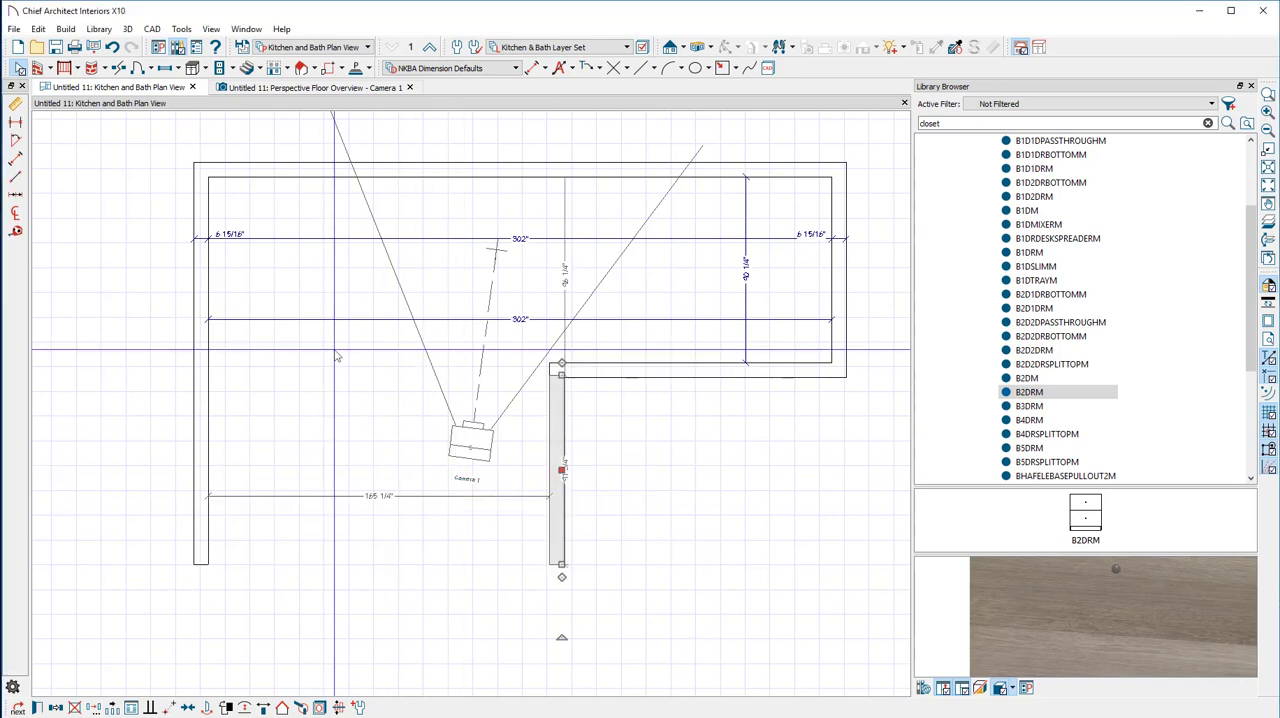
# Delete the upper manual width dimension and set the room's upper inside width to 180 5/8" by moving the right wall
pyautogui.click(808, 239)
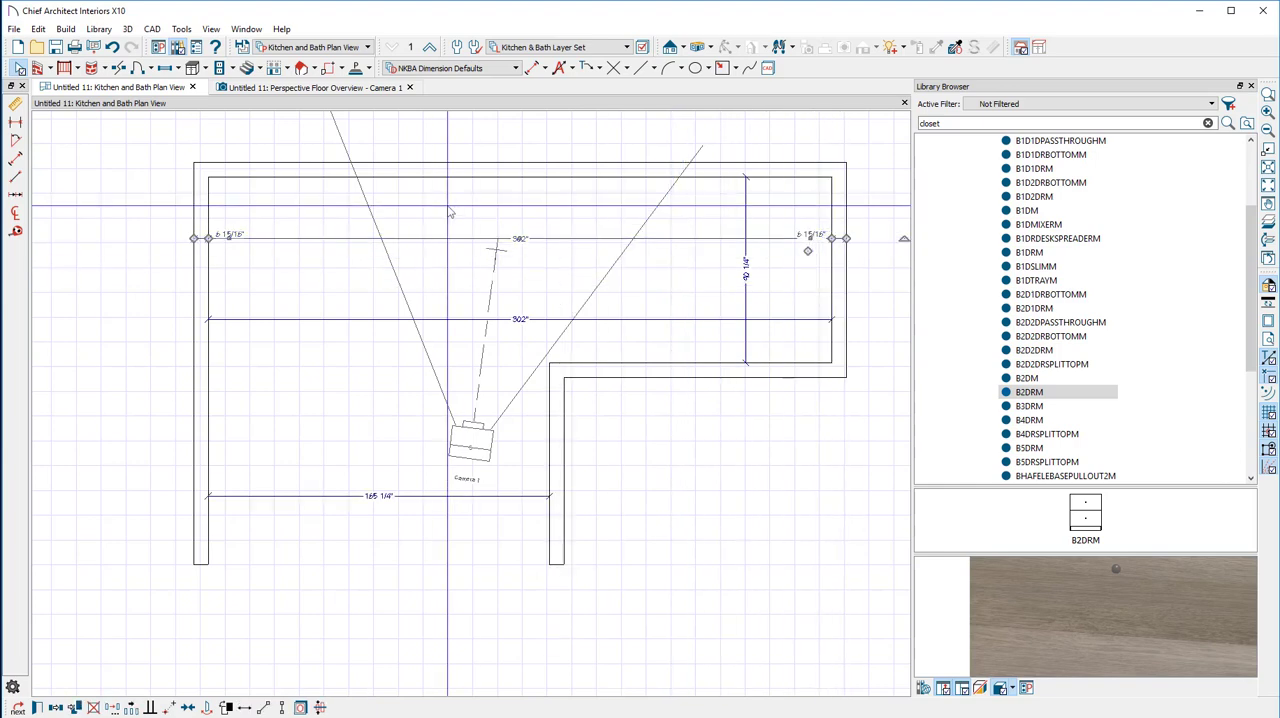
pyautogui.press('Delete')
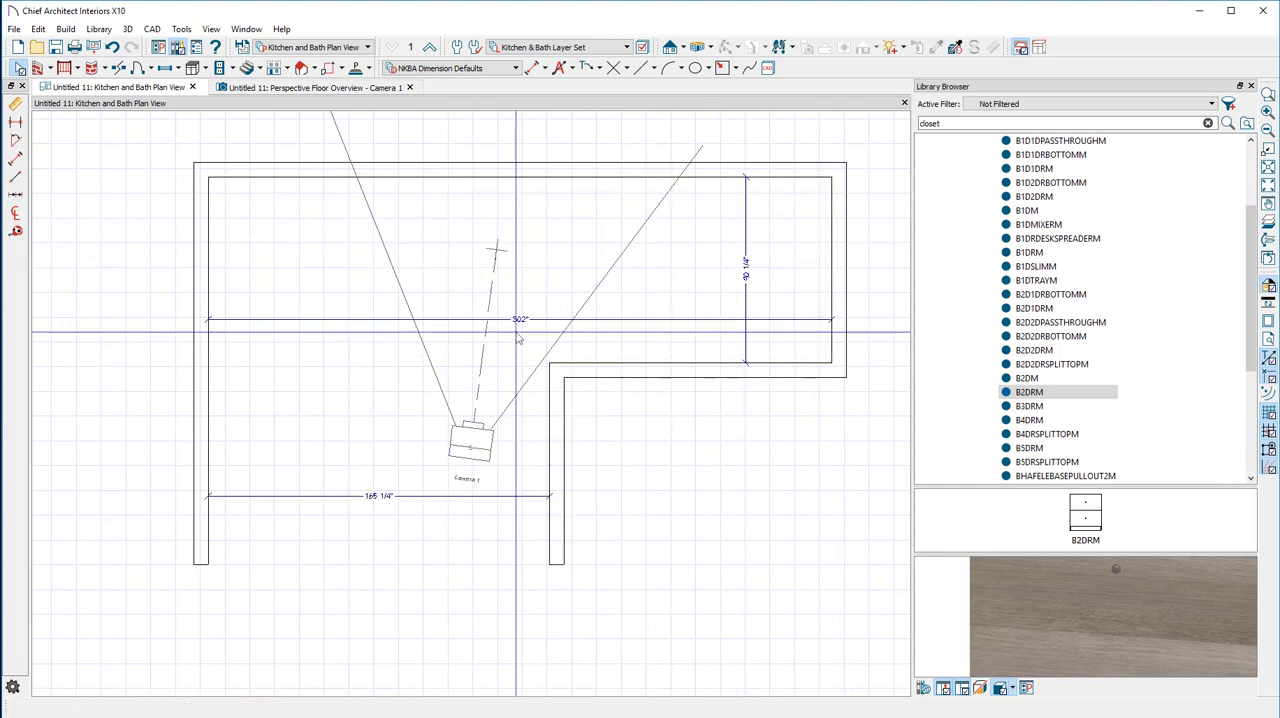
pyautogui.scroll(5, 518, 338)
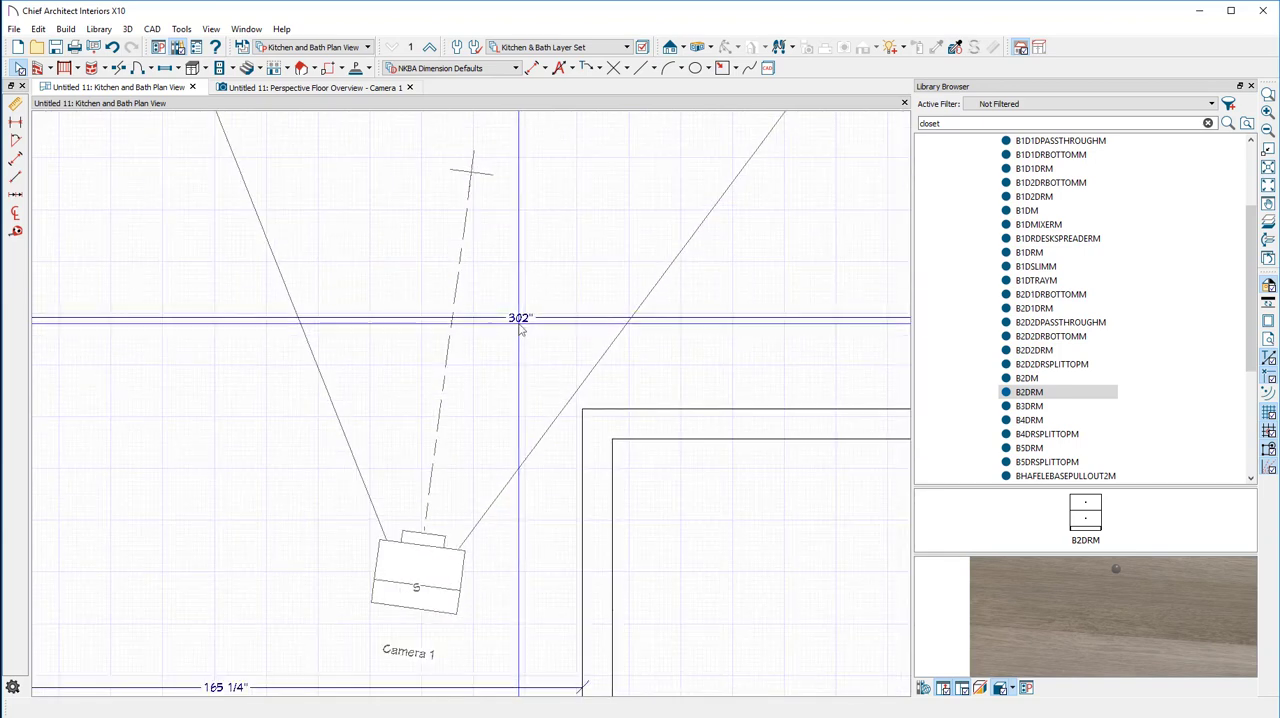
pyautogui.scroll(-5, 519, 330)
pyautogui.click(826, 289)
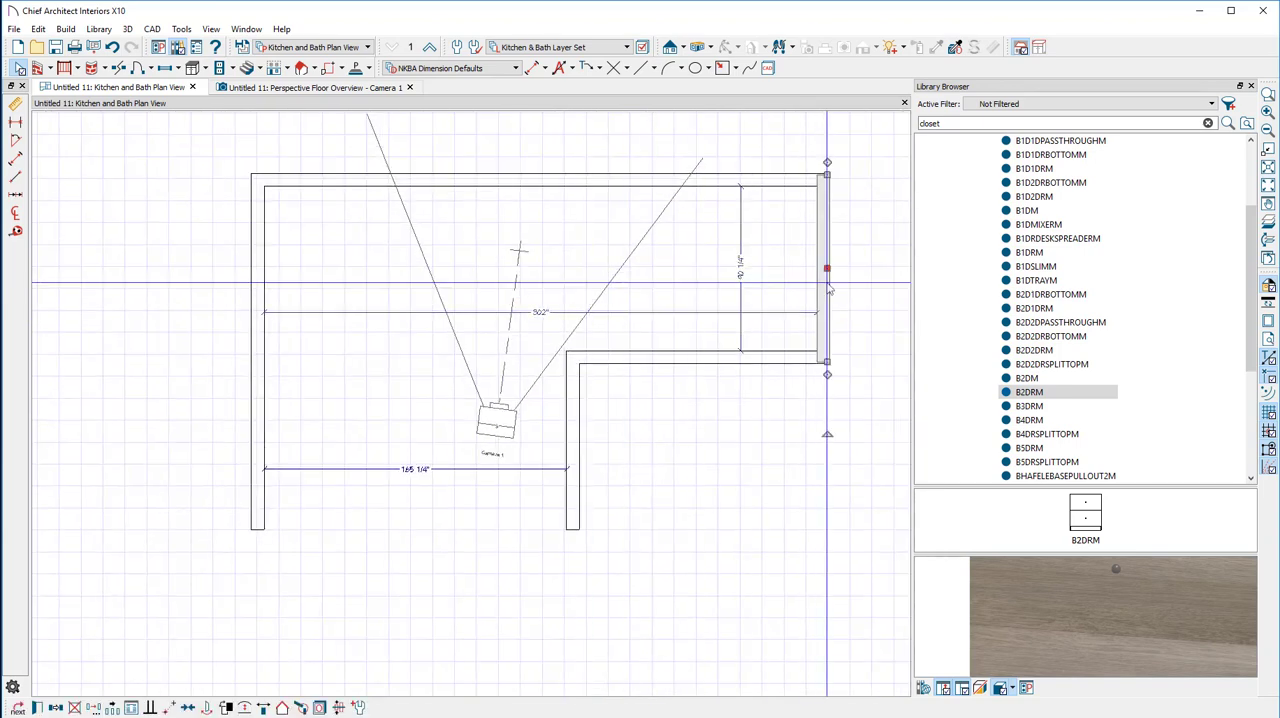
pyautogui.click(540, 312)
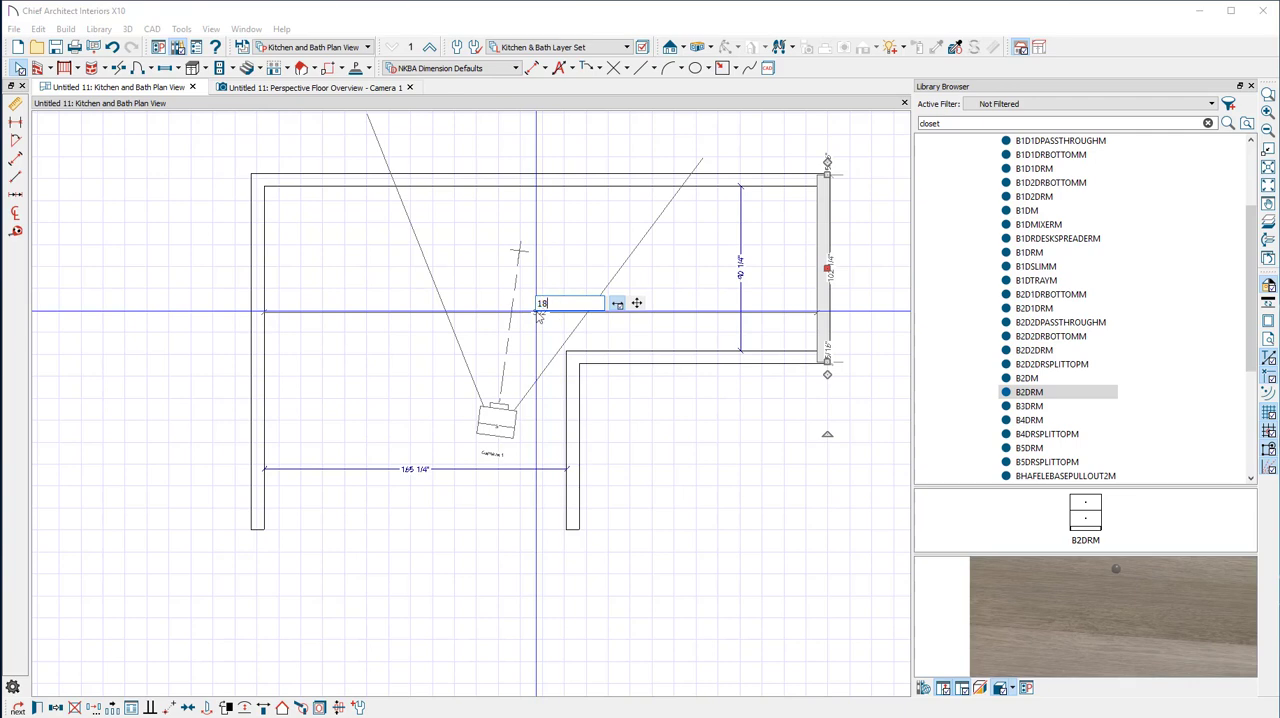
pyautogui.write('180.62')
pyautogui.press('Return')
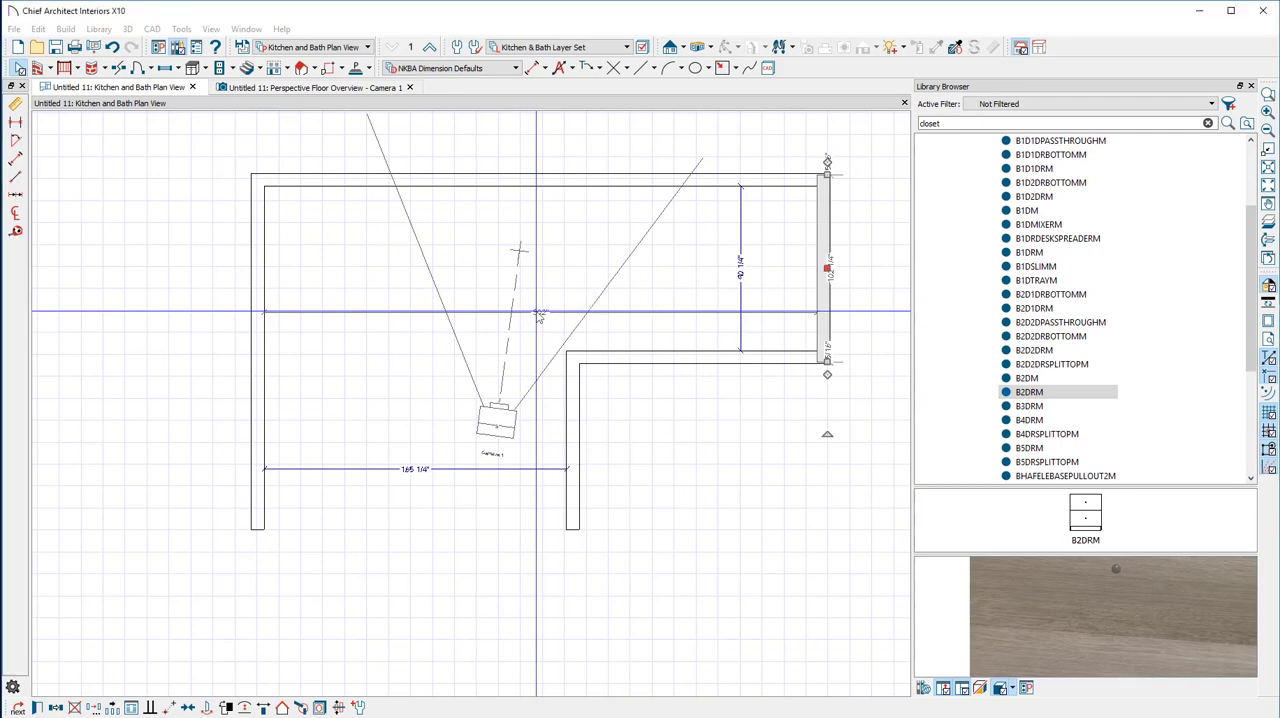
pyautogui.click(590, 357)
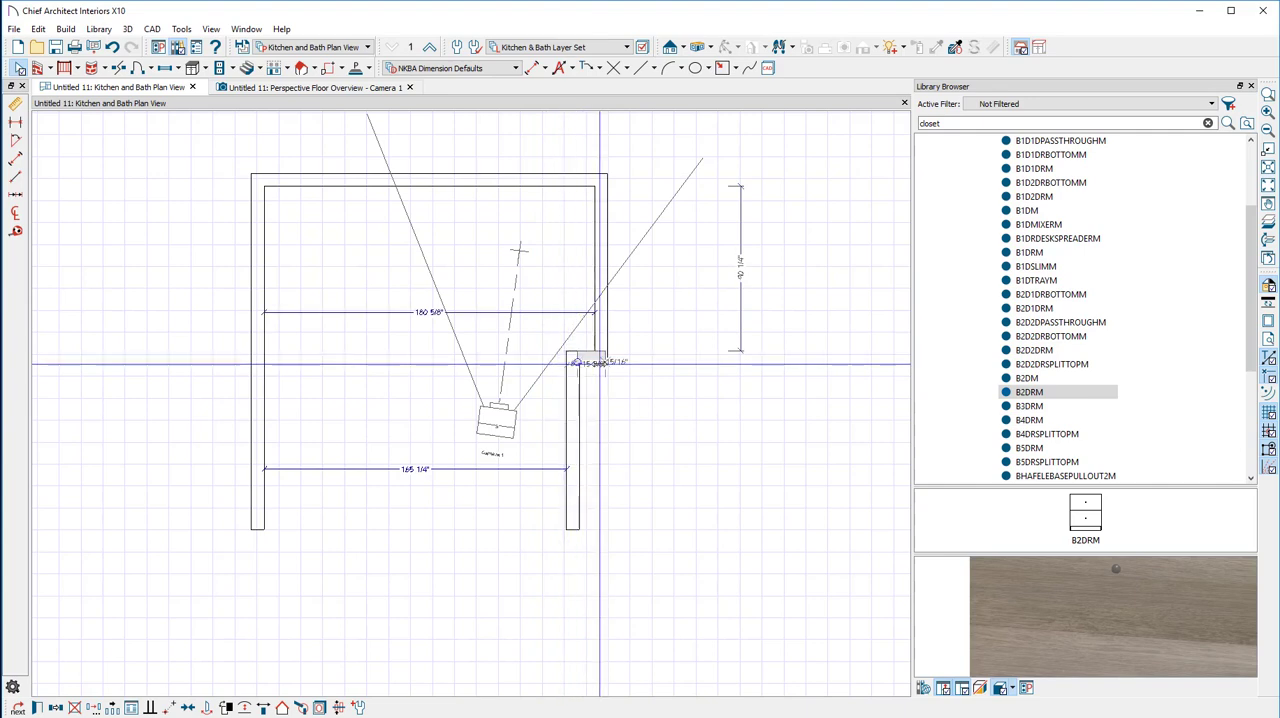
pyautogui.moveTo(558, 364); pyautogui.dragTo(858, 610)
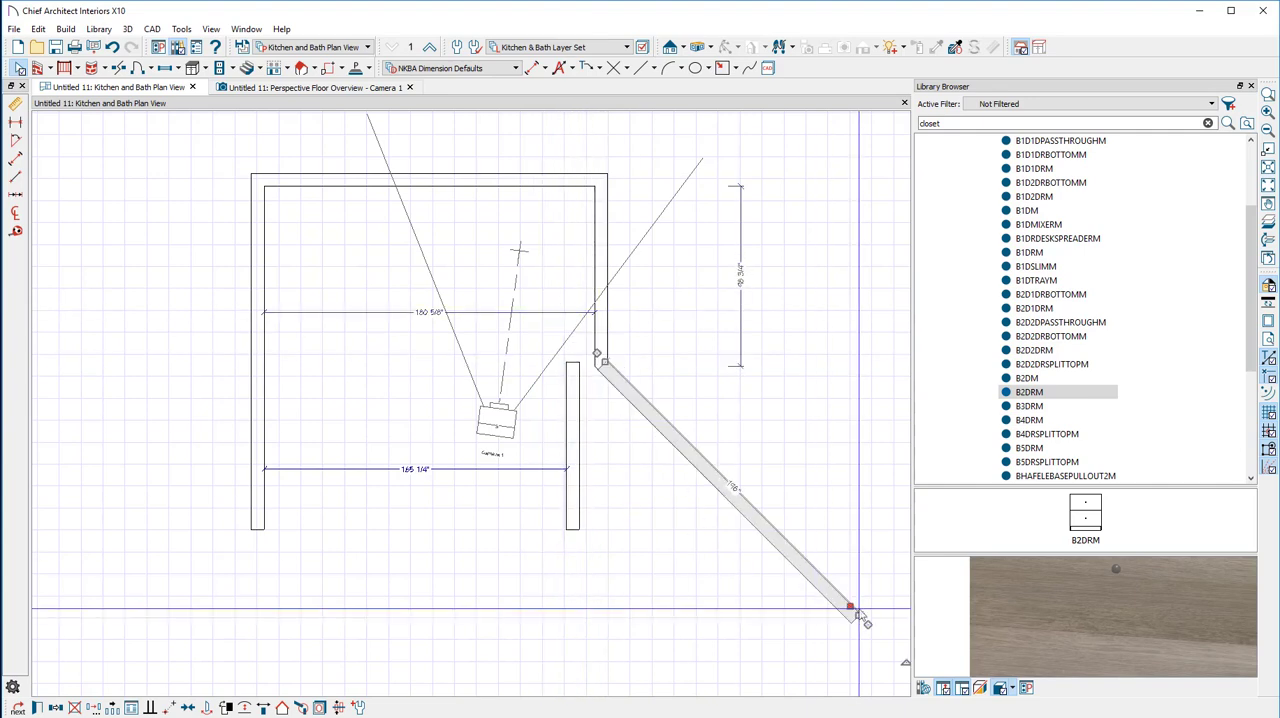
pyautogui.hotkey('ctrl', 'z')
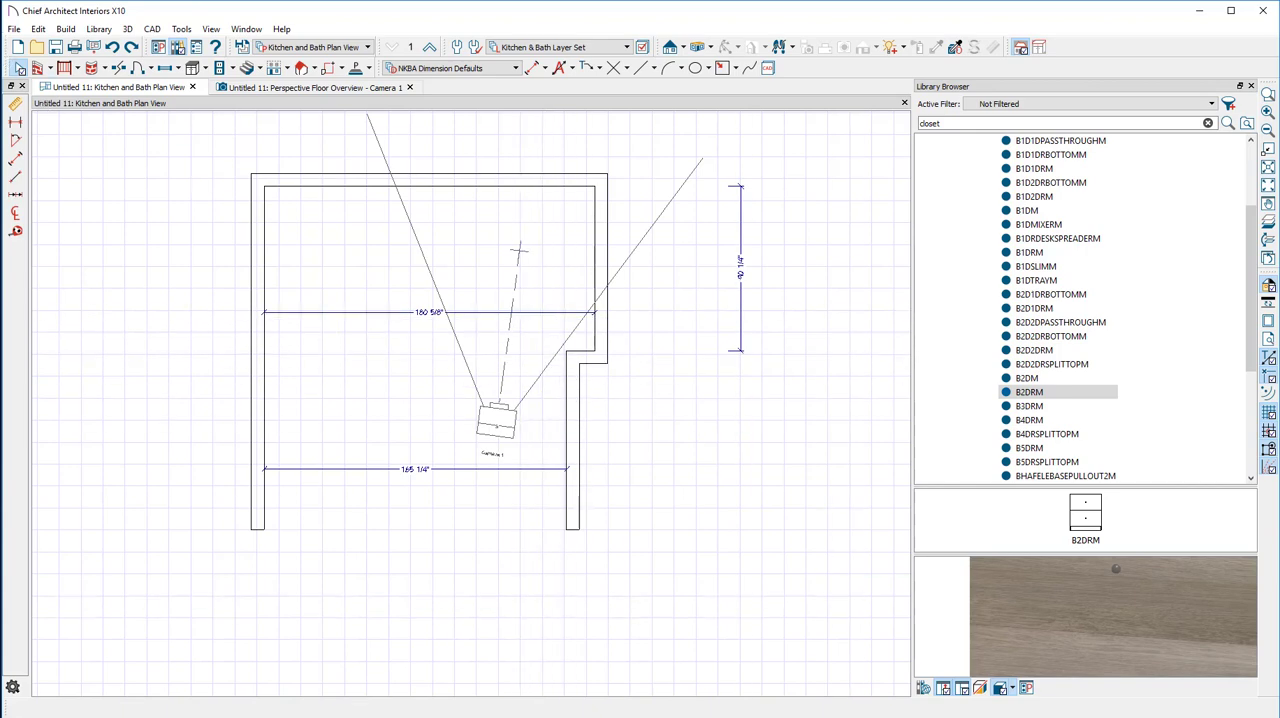
# Move the lower-right vertical wall freehand farther inward until the room's lower inside width is about 153 1/4"
pyautogui.click(575, 414)
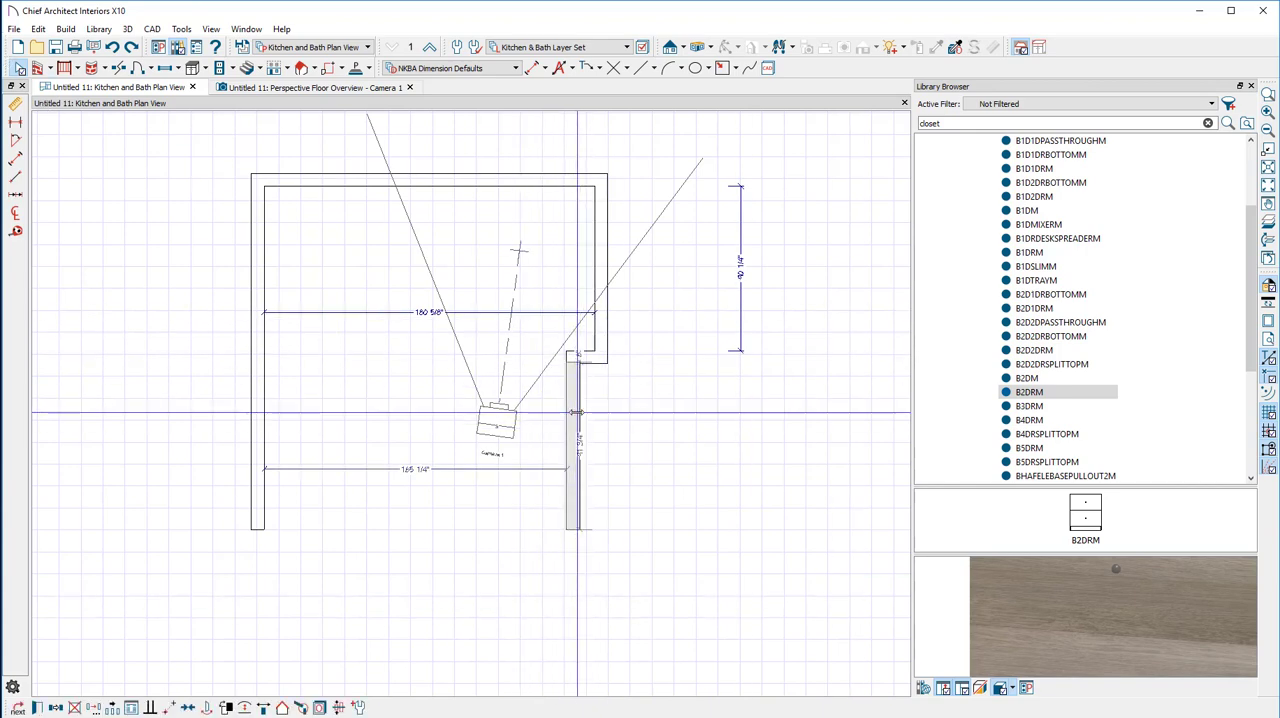
pyautogui.moveTo(576, 412); pyautogui.dragTo(514, 415)
pyautogui.scroll(1, 372, 428)
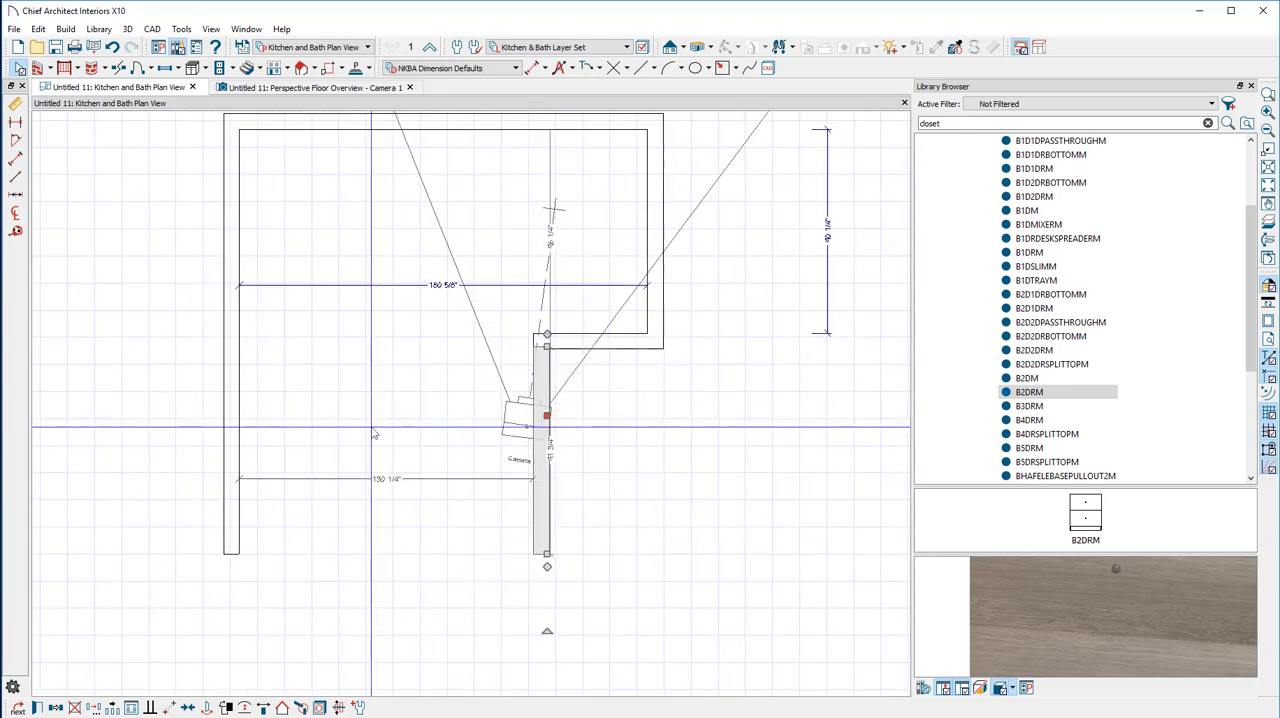
pyautogui.scroll(-1, 372, 428)
pyautogui.moveTo(376, 415); pyautogui.dragTo(420, 520, button='middle')
pyautogui.scroll(-1, 456, 448)
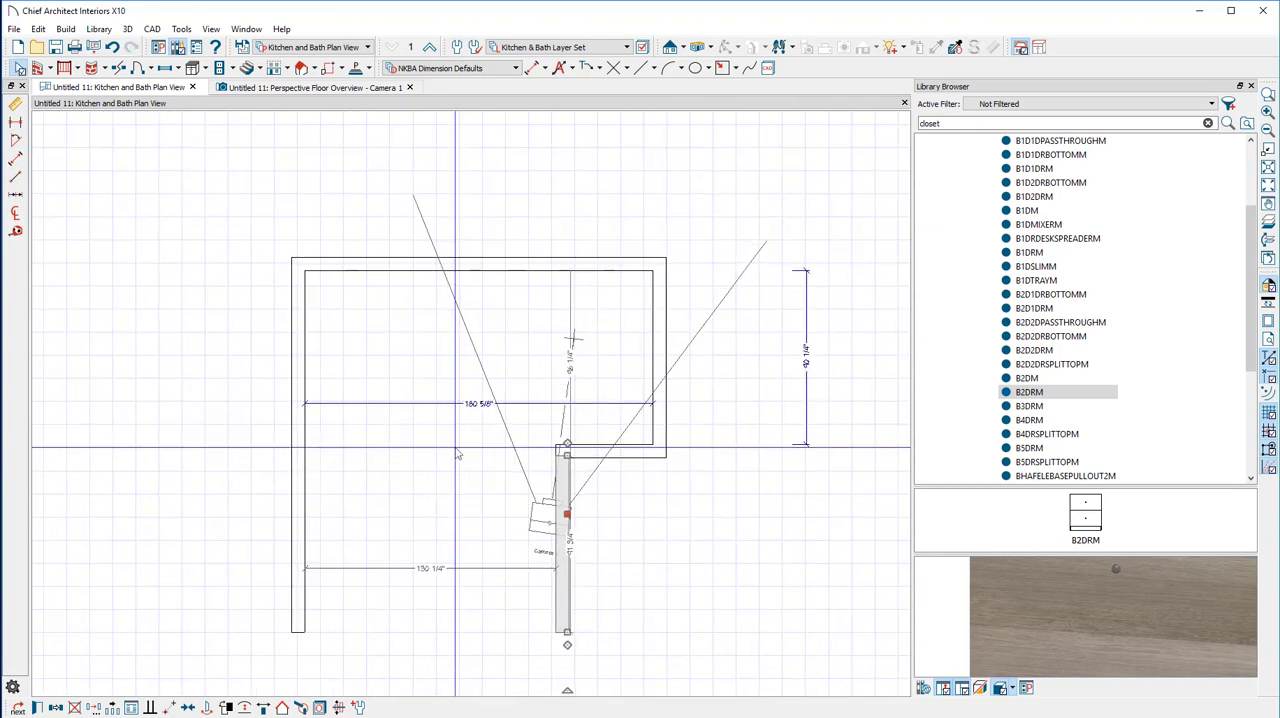
pyautogui.scroll(1, 456, 448)
pyautogui.moveTo(464, 479); pyautogui.dragTo(540, 450, button='middle')
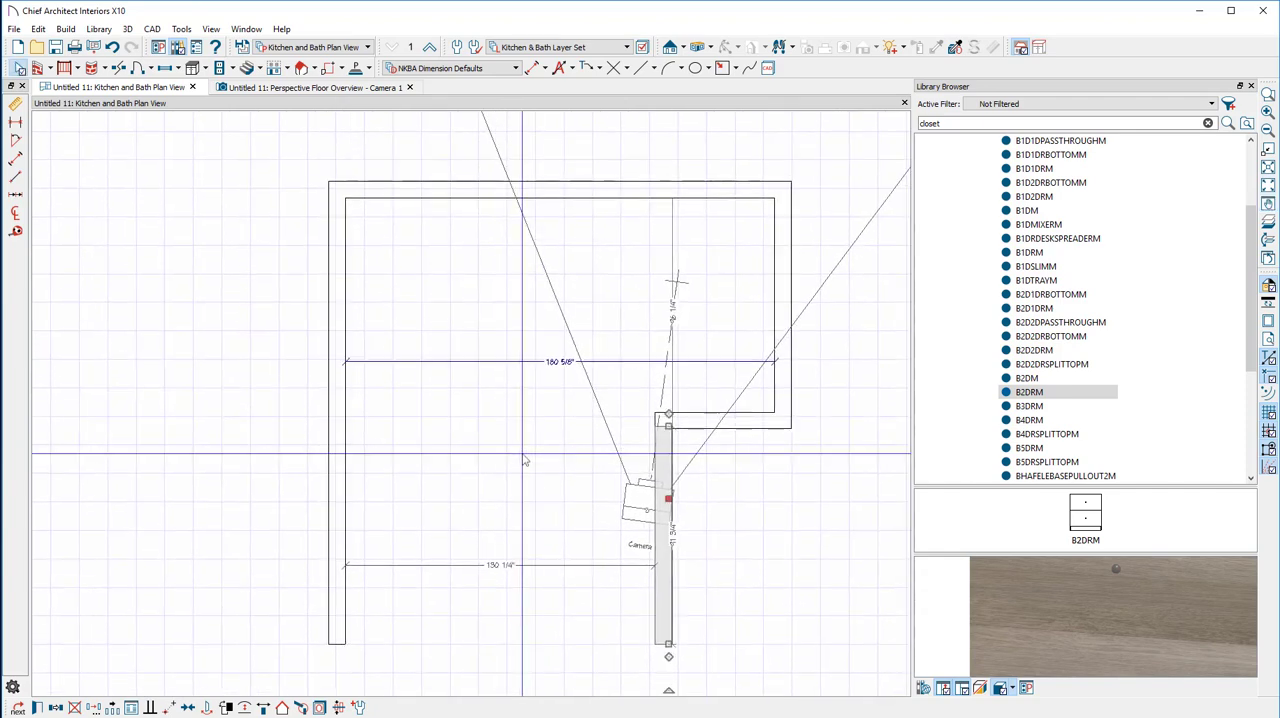
pyautogui.click(712, 417)
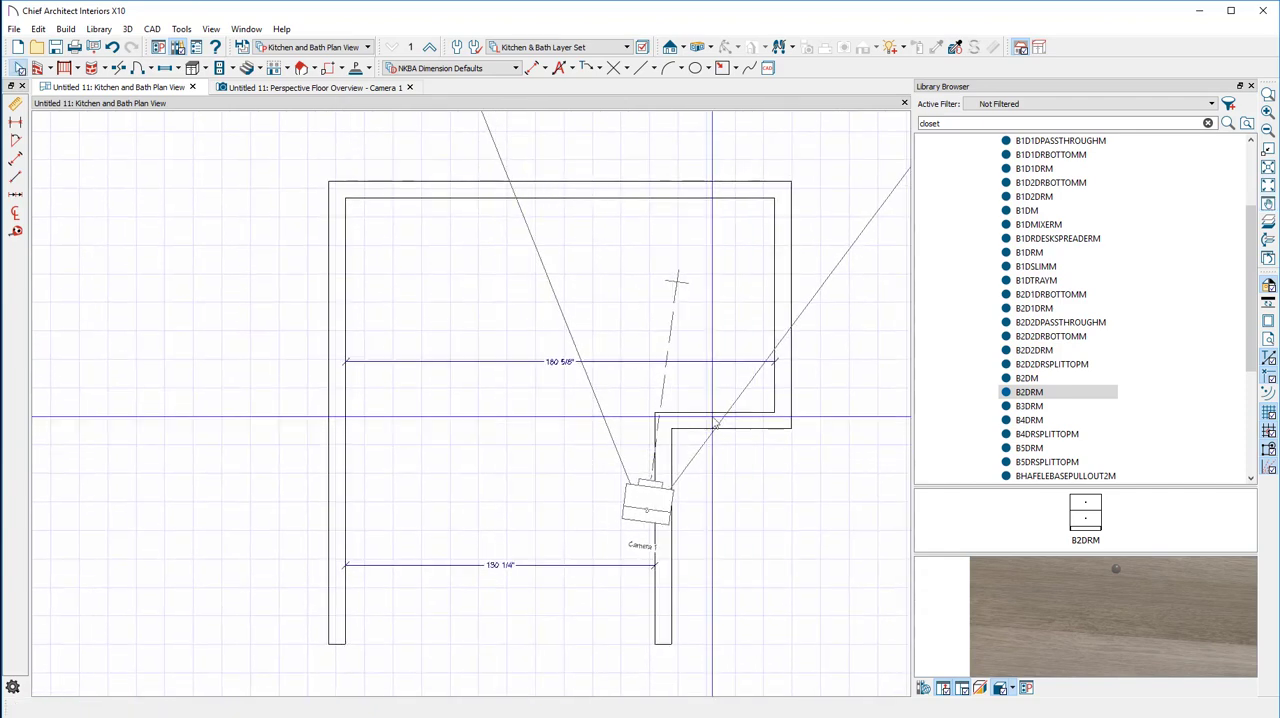
pyautogui.click(712, 418)
pyautogui.click(668, 536)
pyautogui.moveTo(668, 536); pyautogui.dragTo(723, 540)
# Inspect the walls in the 3D floor overview and close the room's open front in plan with a room divider between the side walls
pyautogui.click(250, 88)
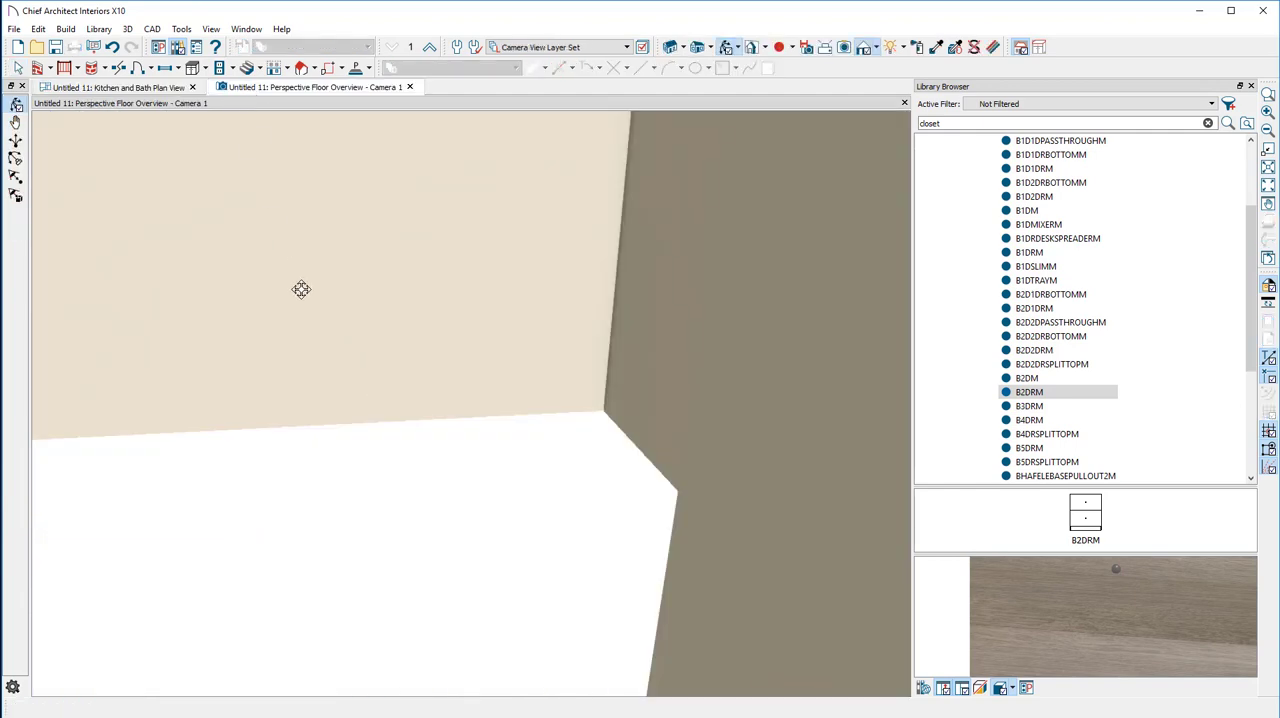
pyautogui.scroll(-5, 301, 291)
pyautogui.moveTo(390, 343); pyautogui.dragTo(579, 342, button='middle')
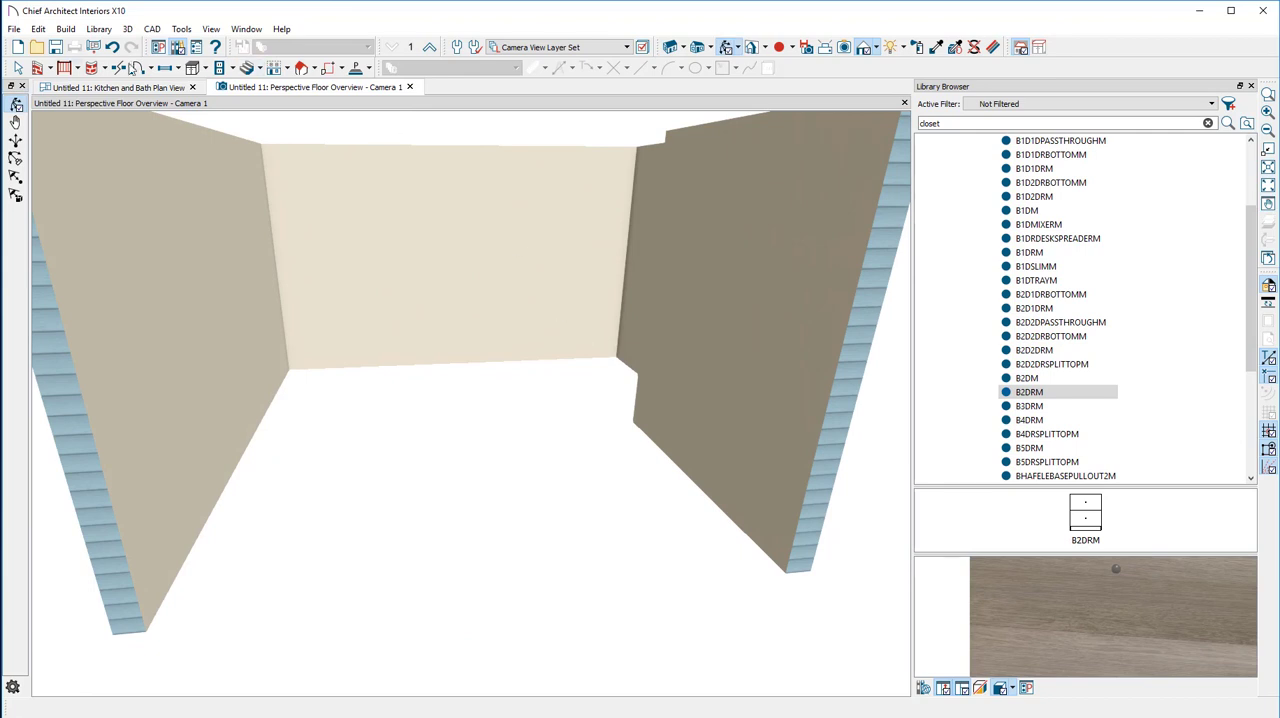
pyautogui.moveTo(471, 285); pyautogui.dragTo(705, 137)
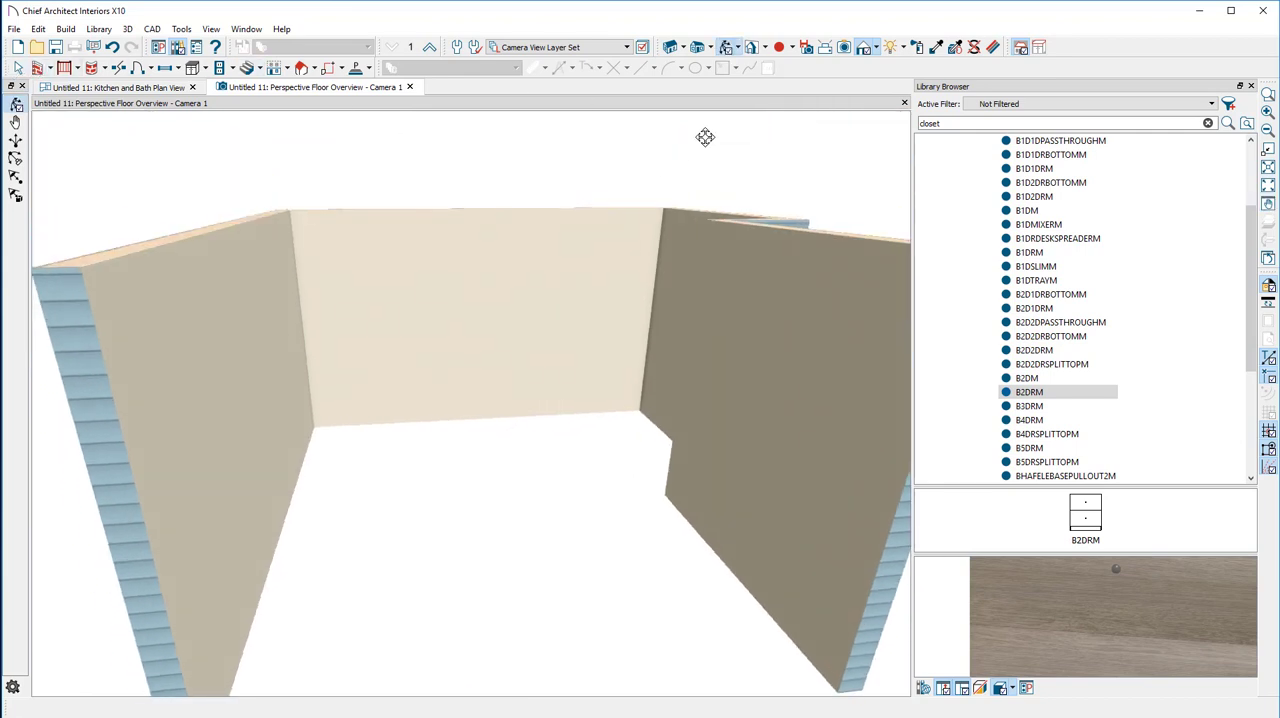
pyautogui.click(121, 88)
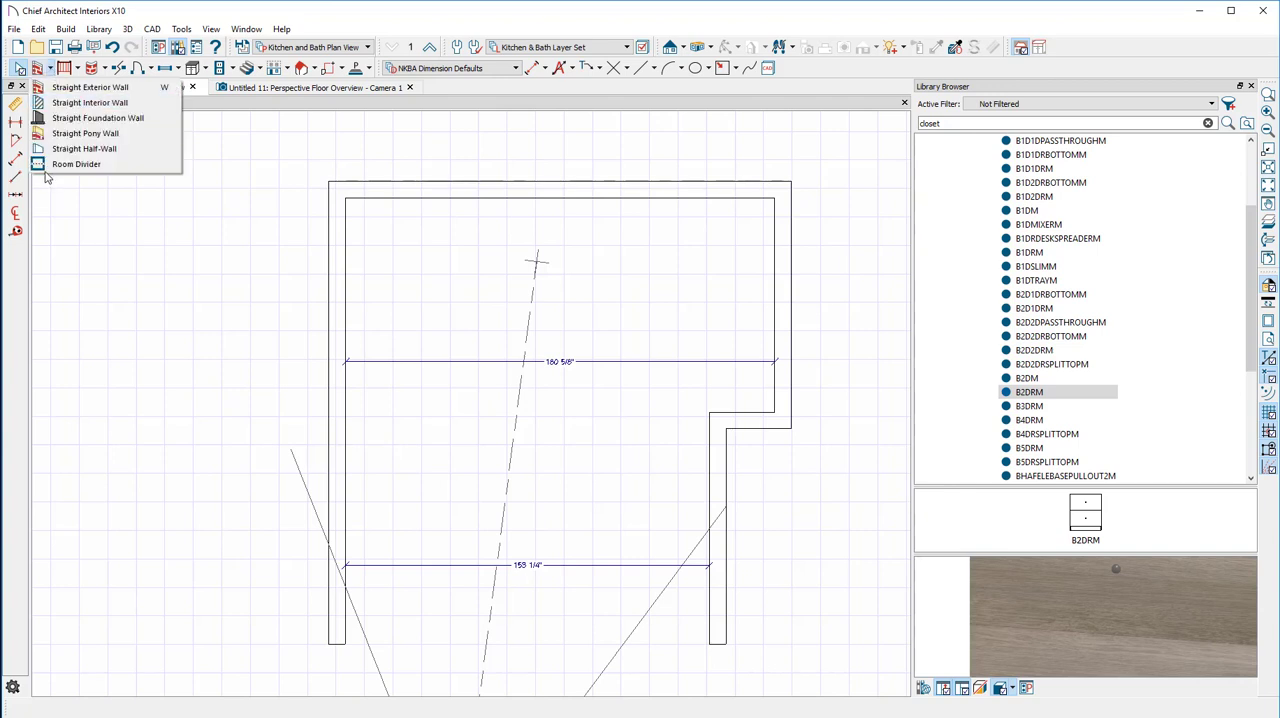
pyautogui.click(52, 164)
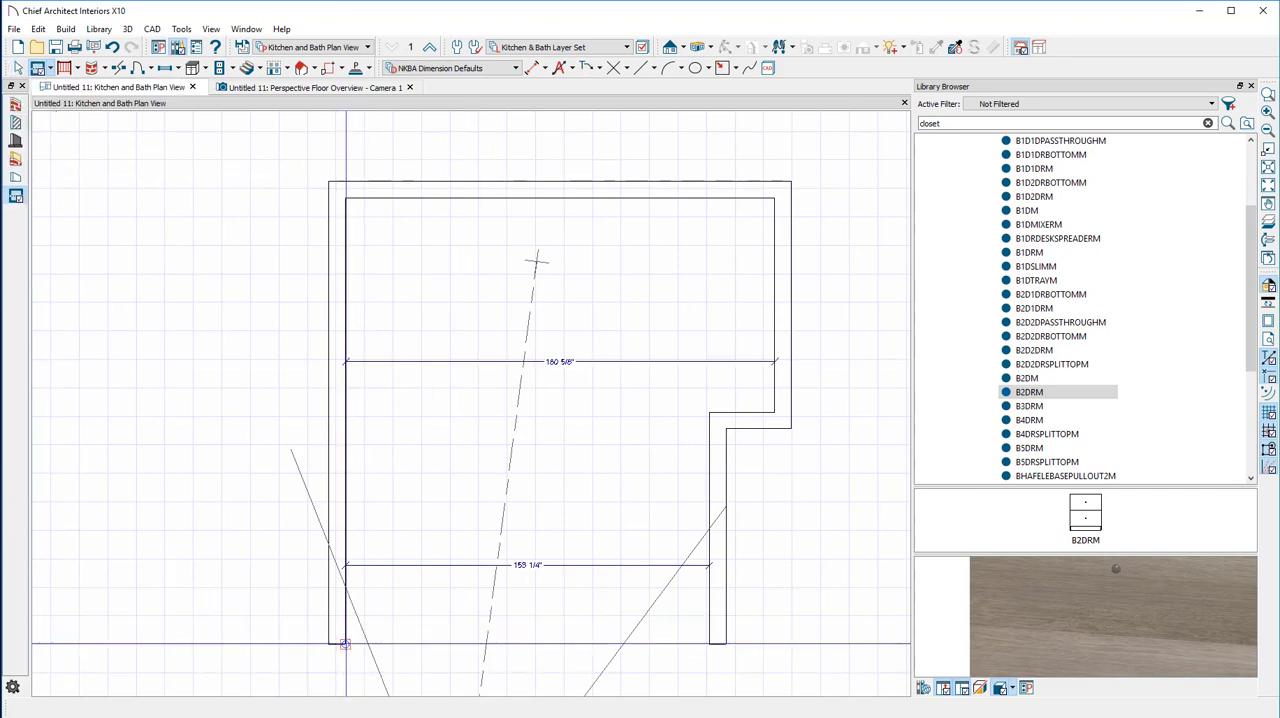
pyautogui.moveTo(345, 644); pyautogui.dragTo(712, 631)
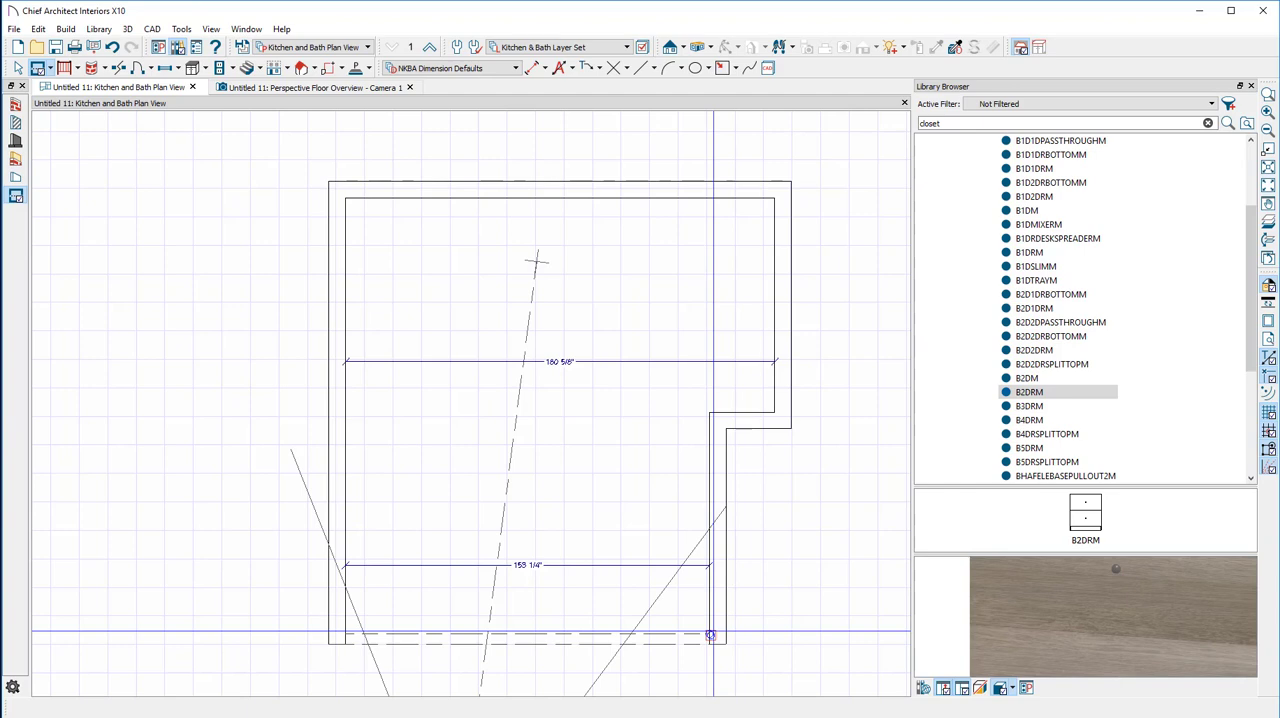
# Inspect the enclosed room in the 3D floor overview and create a Perspective Full Overview looking into the room from its front
pyautogui.click(296, 88)
pyautogui.scroll(-3, 529, 513)
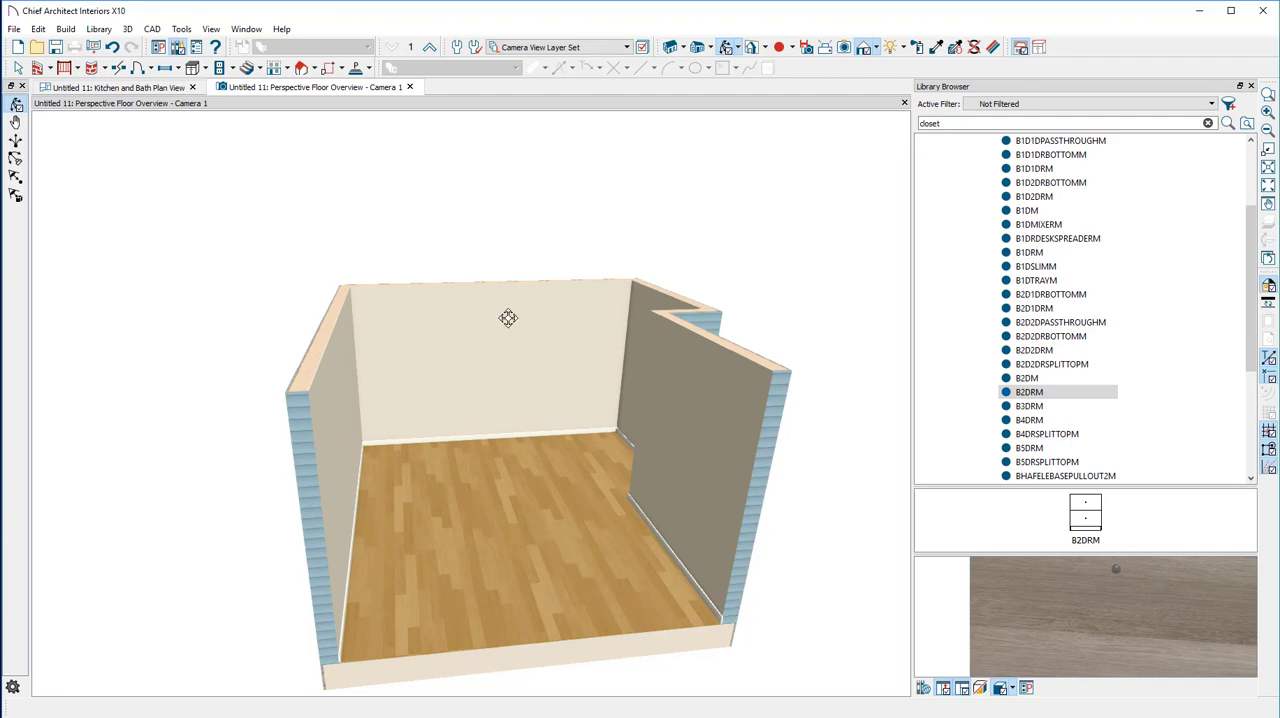
pyautogui.moveTo(460, 355); pyautogui.dragTo(481, 295)
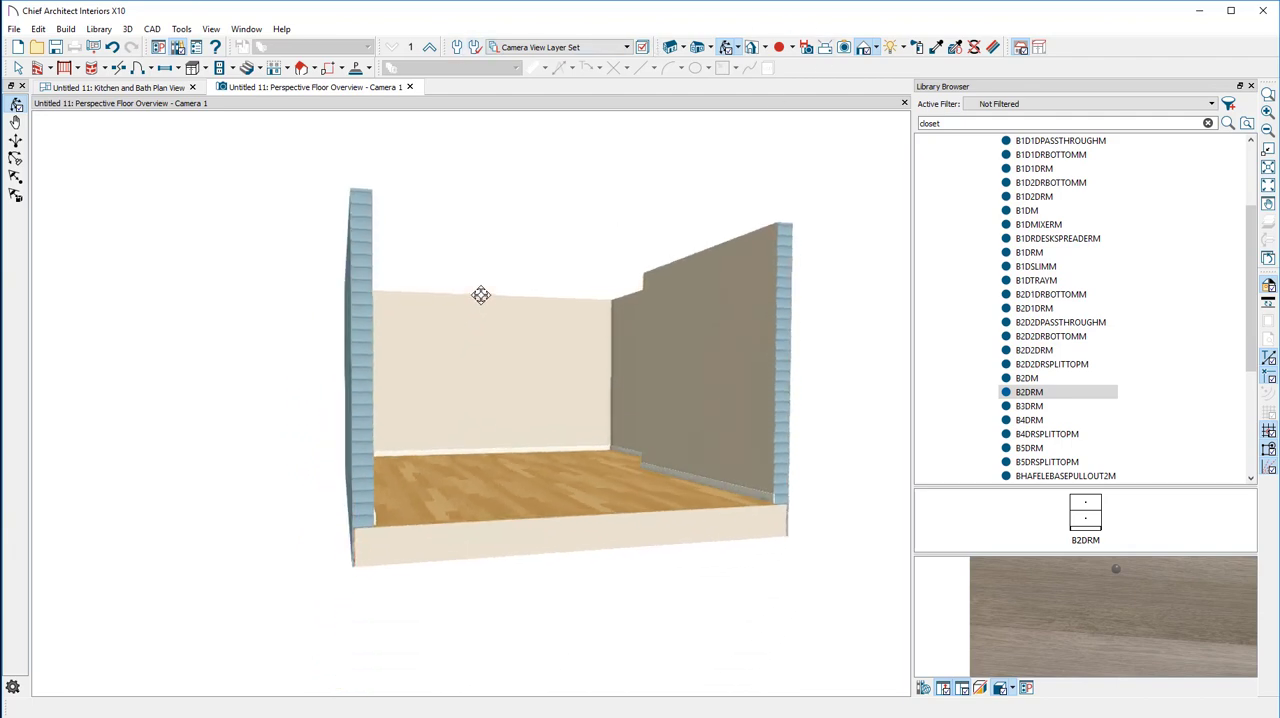
pyautogui.scroll(5, 549, 421)
pyautogui.scroll(-4, 549, 421)
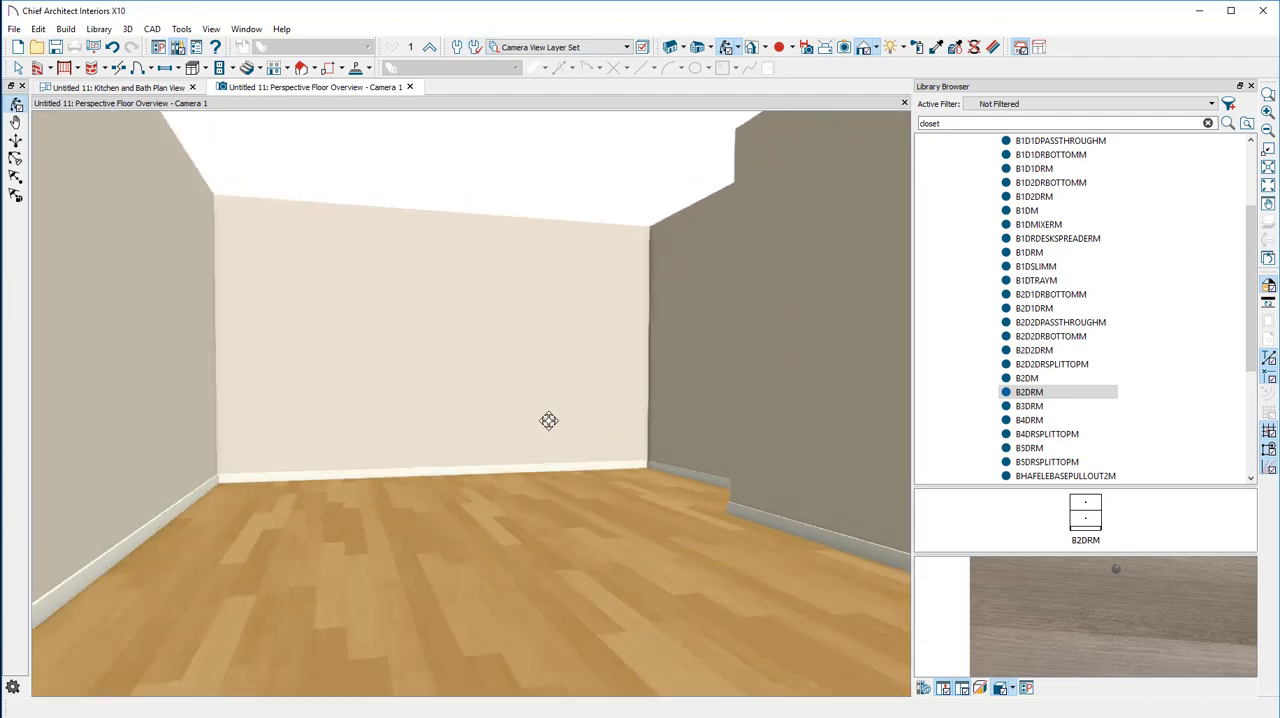
pyautogui.click(712, 48)
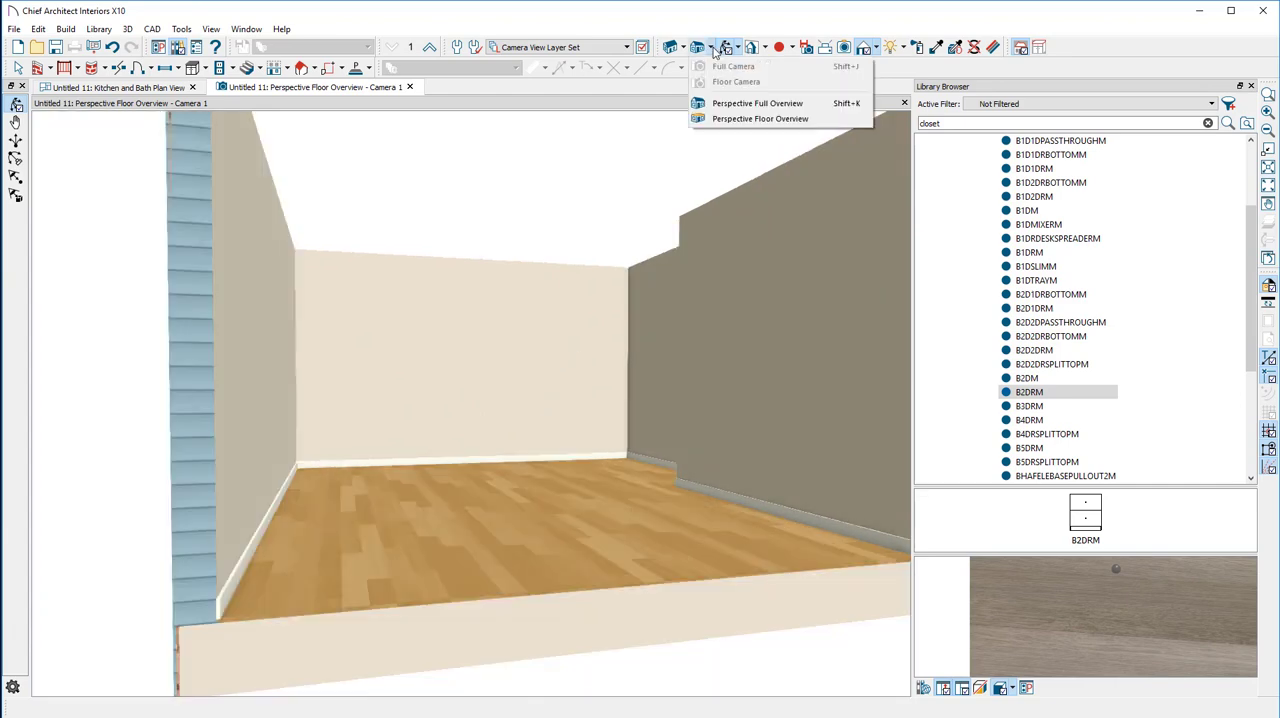
pyautogui.click(726, 104)
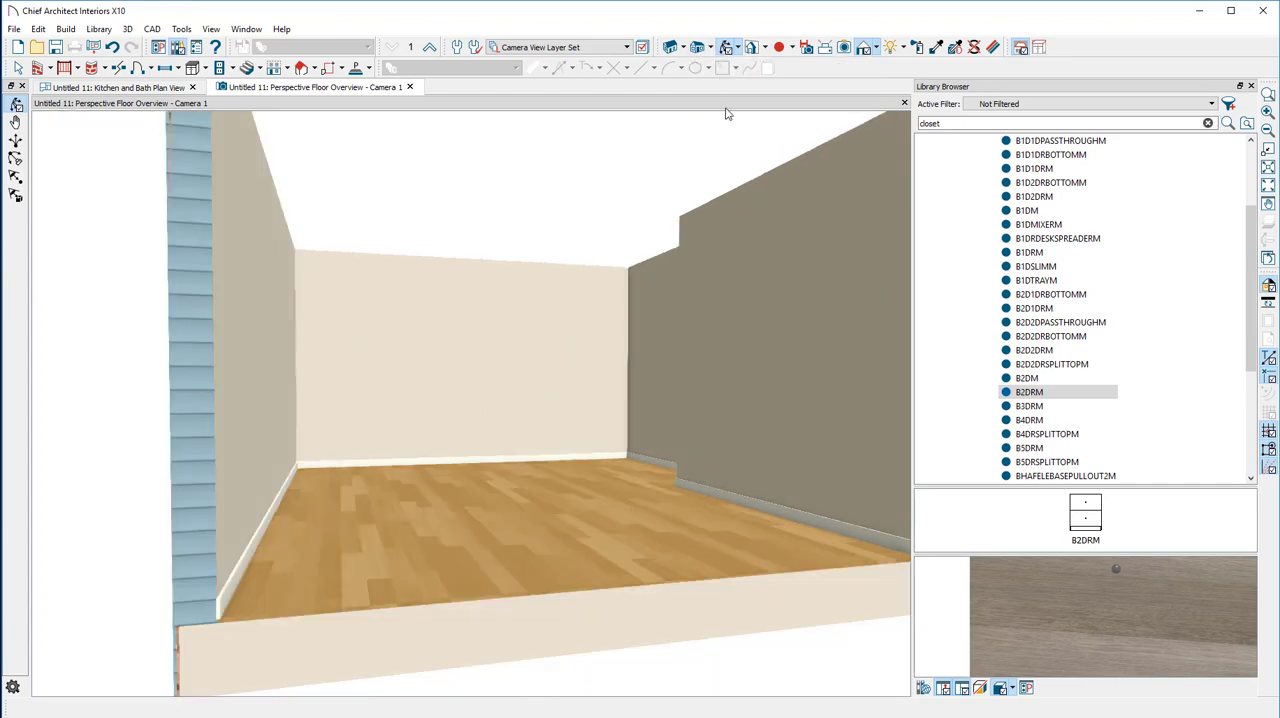
pyautogui.moveTo(694, 157); pyautogui.dragTo(631, 217)
pyautogui.scroll(5, 557, 240)
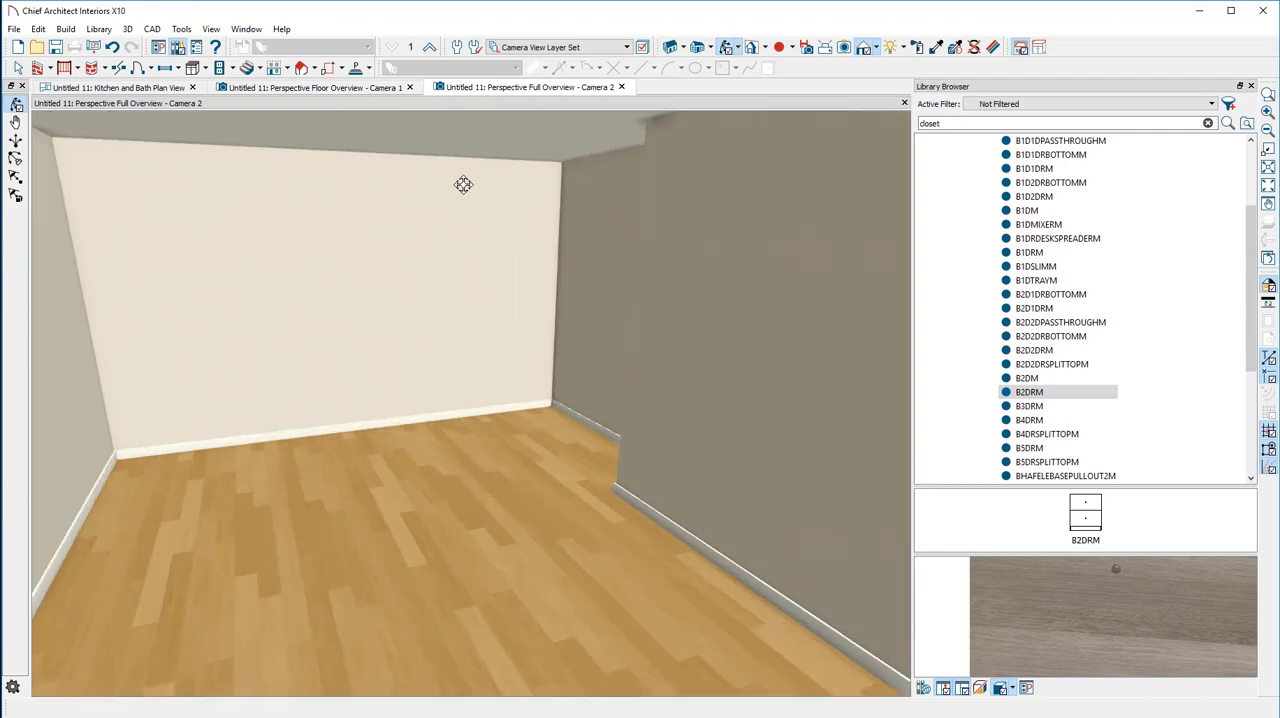
pyautogui.moveTo(463, 184); pyautogui.dragTo(424, 200)
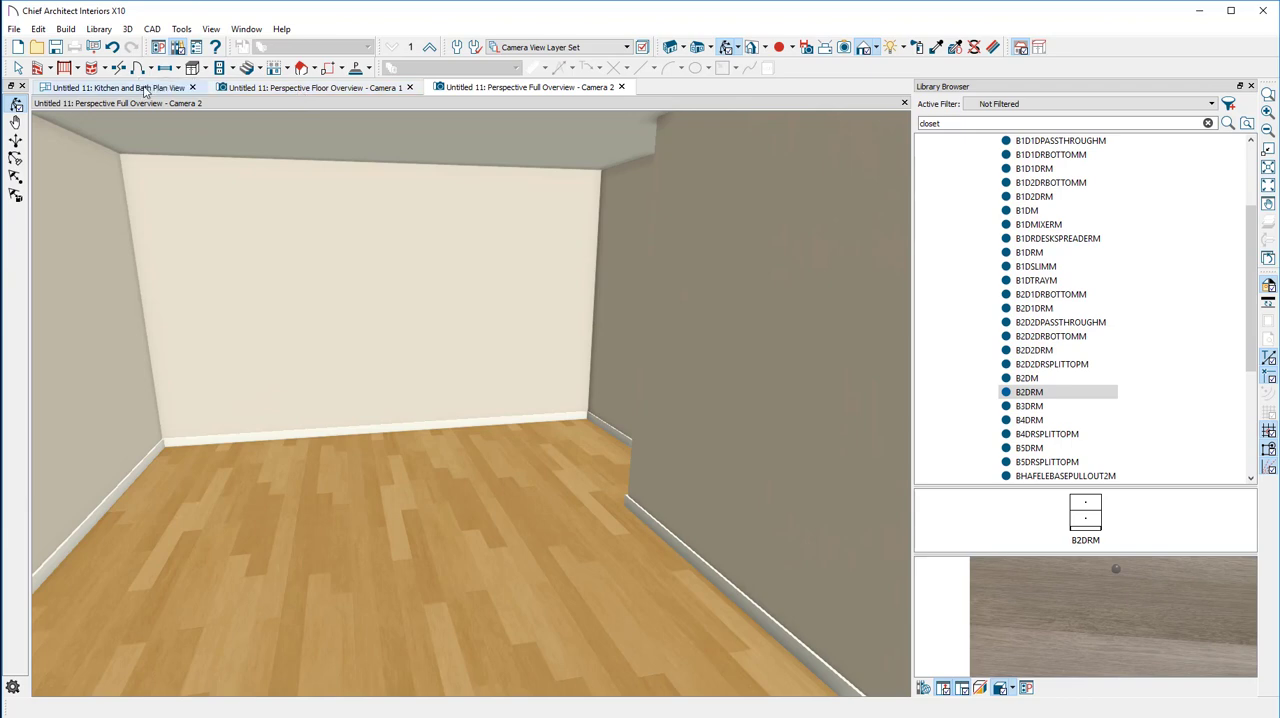
# Return to the plan view, select the enclosed room area, and go back to the start of the library's catalog list
pyautogui.click(145, 90)
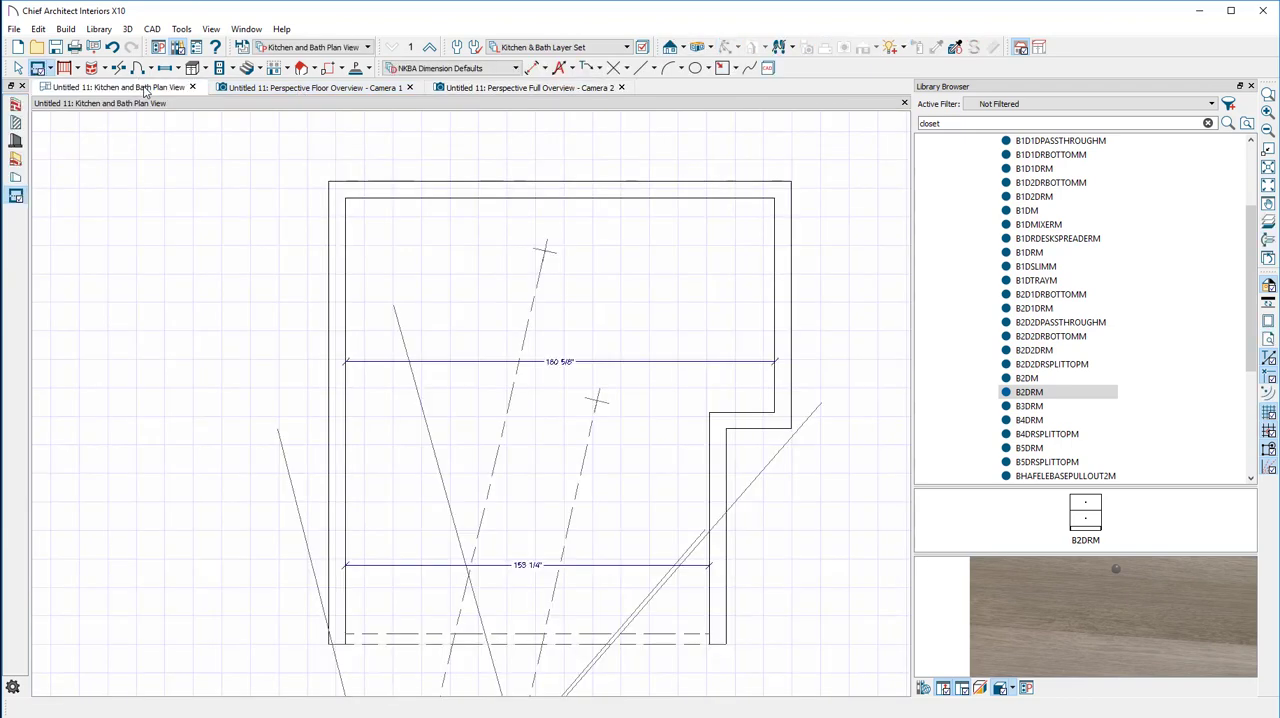
pyautogui.click(19, 67)
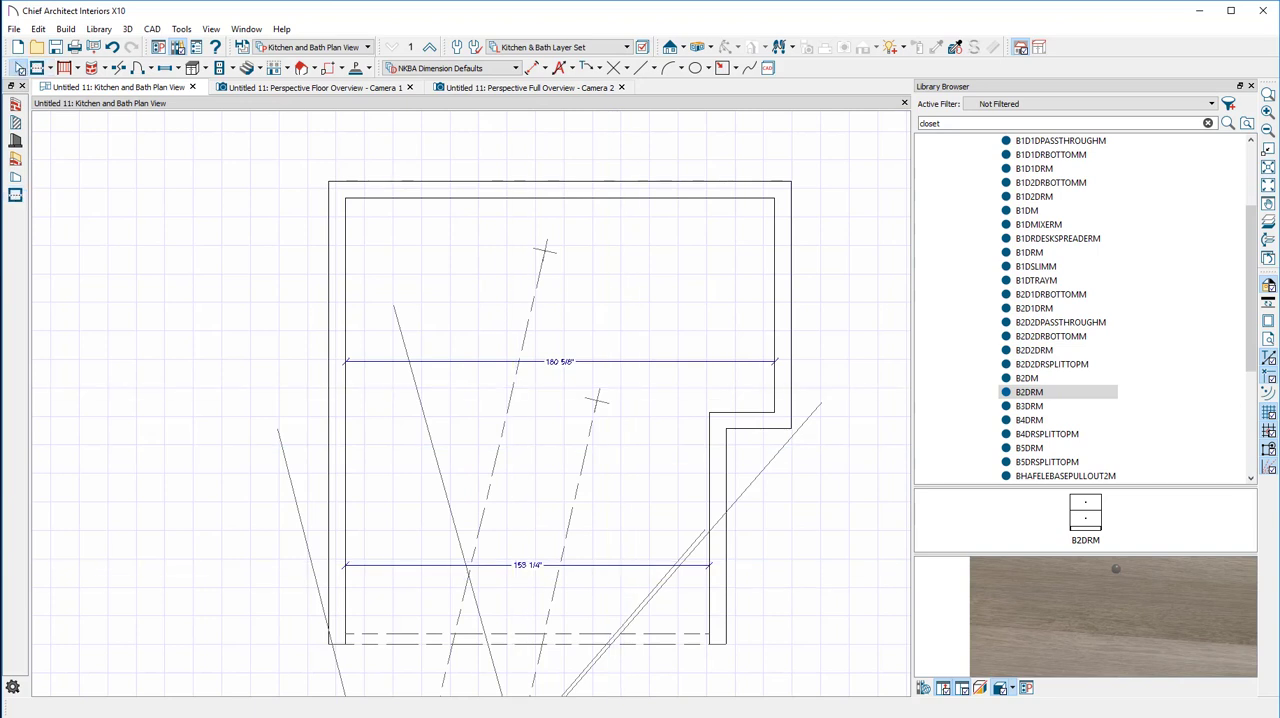
pyautogui.click(598, 305)
pyautogui.scroll(3, 988, 250)
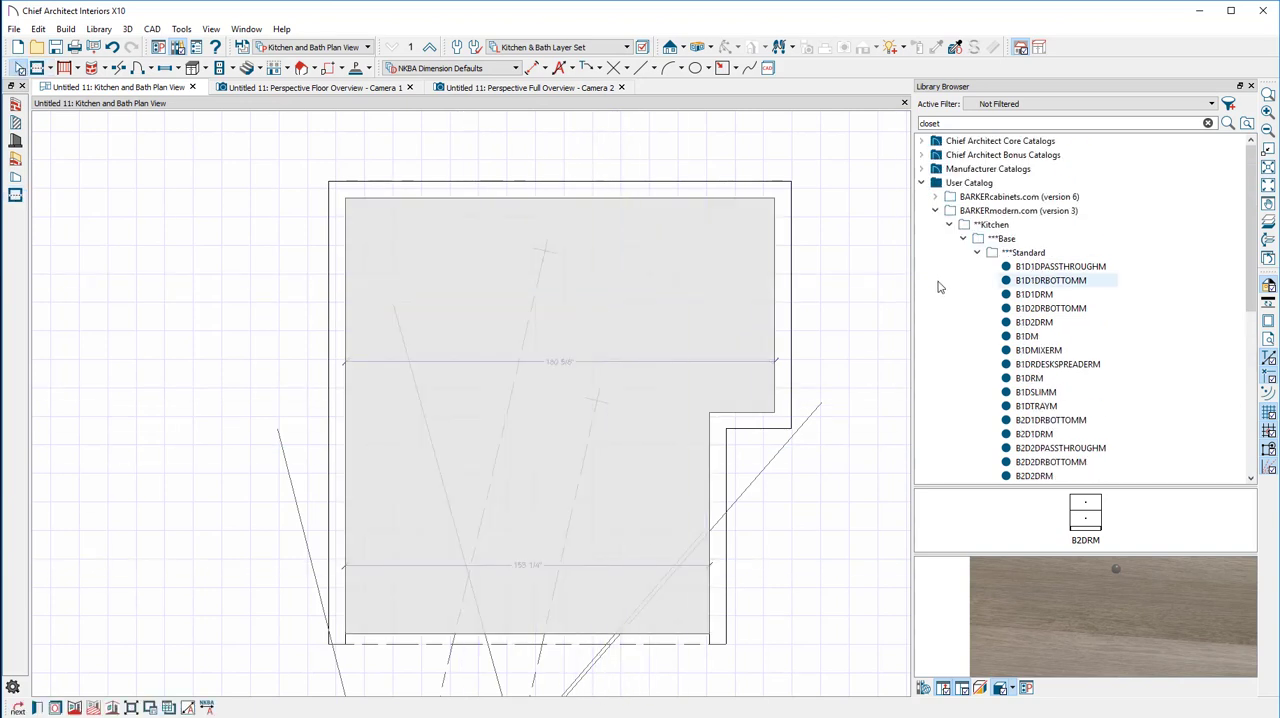
pyautogui.click(963, 239)
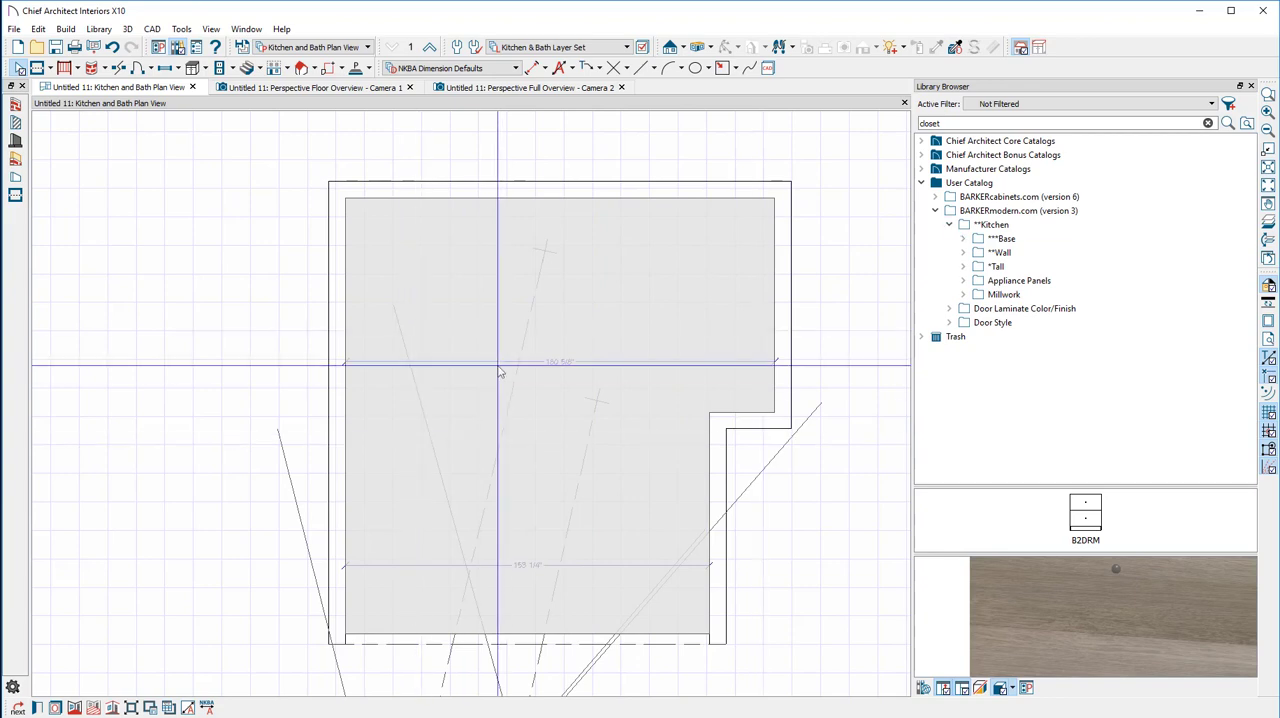
pyautogui.doubleClick(486, 278)
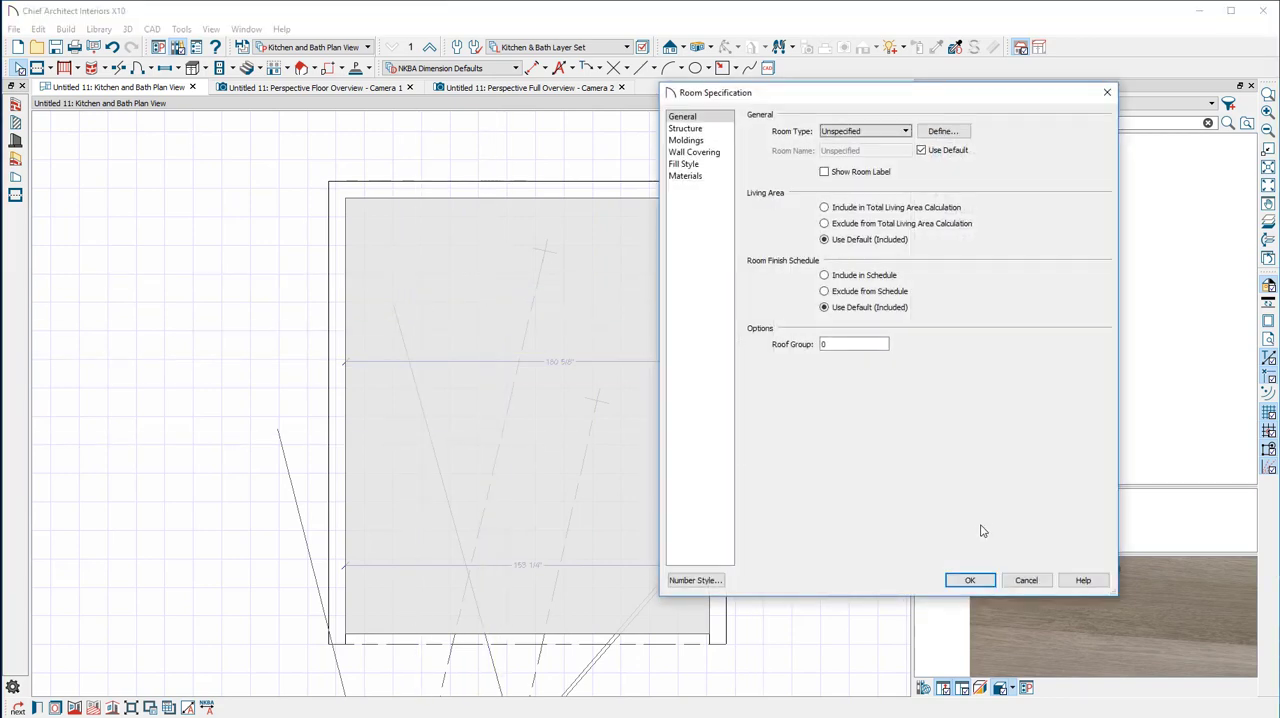
pyautogui.click(1026, 580)
pyautogui.press('Escape')
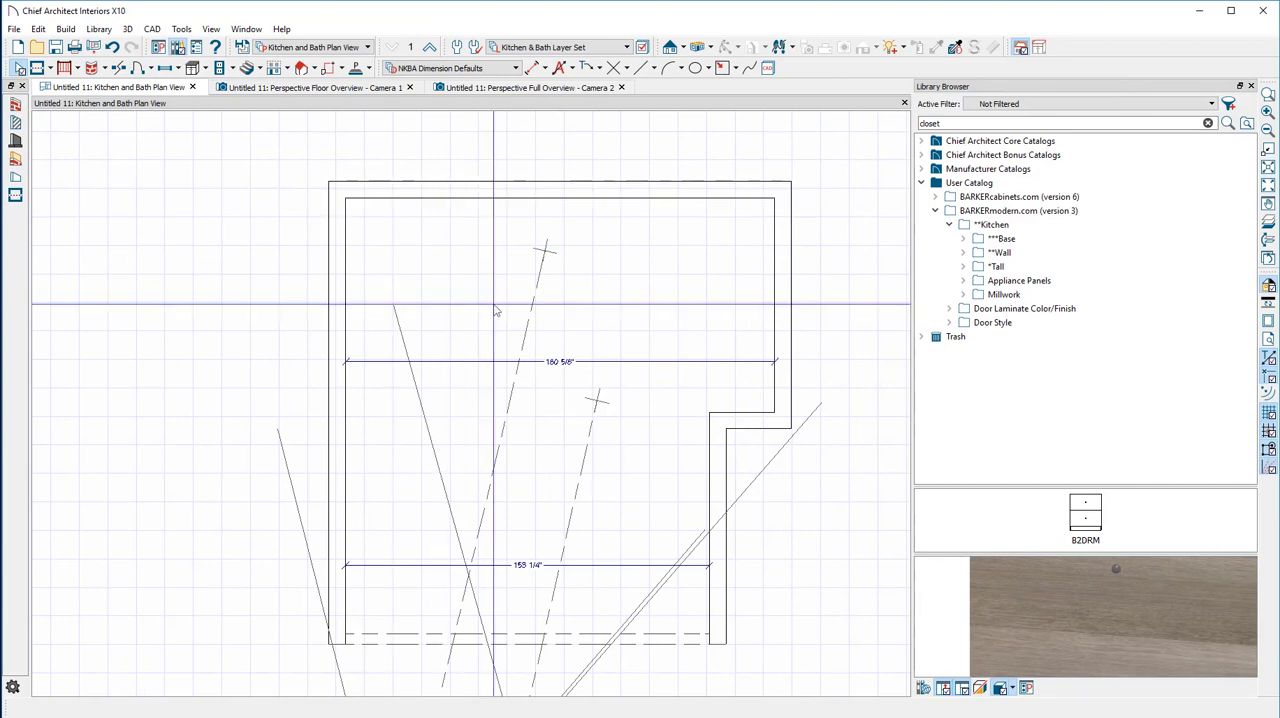
# Set the enclosed room's type to Kitchen in its Room Specification
pyautogui.doubleClick(450, 300)
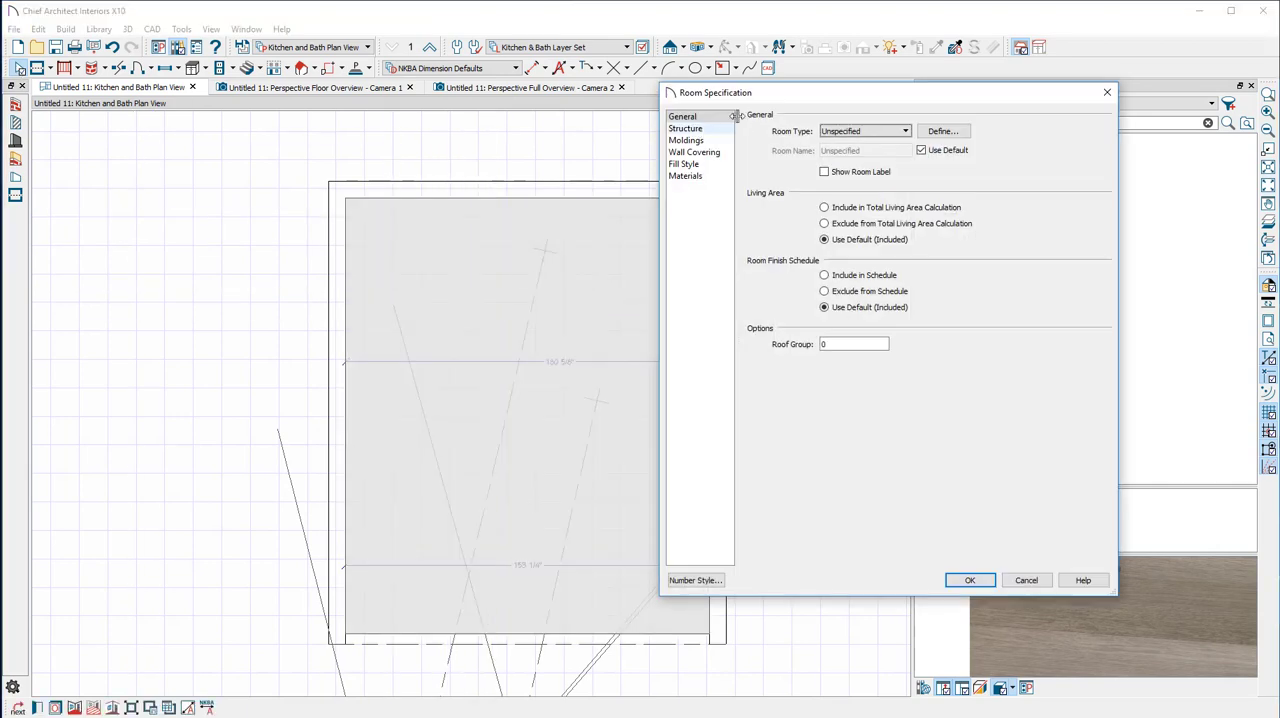
pyautogui.click(856, 131)
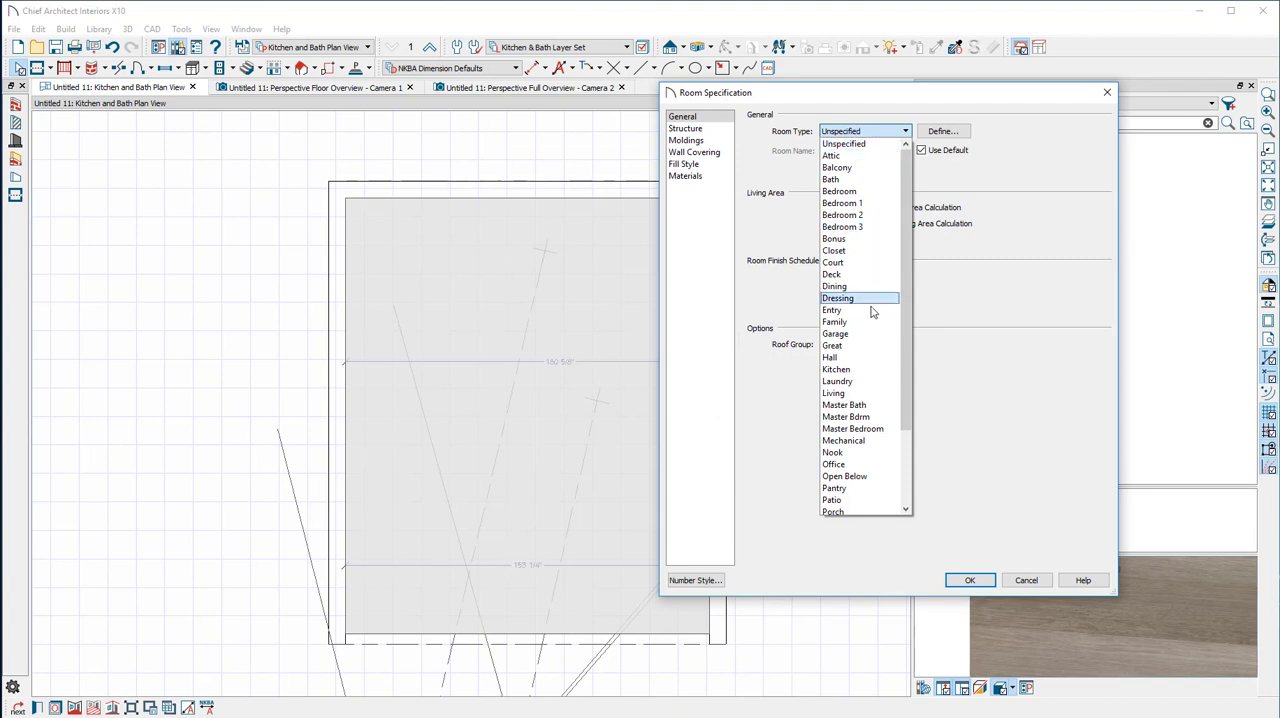
pyautogui.click(866, 370)
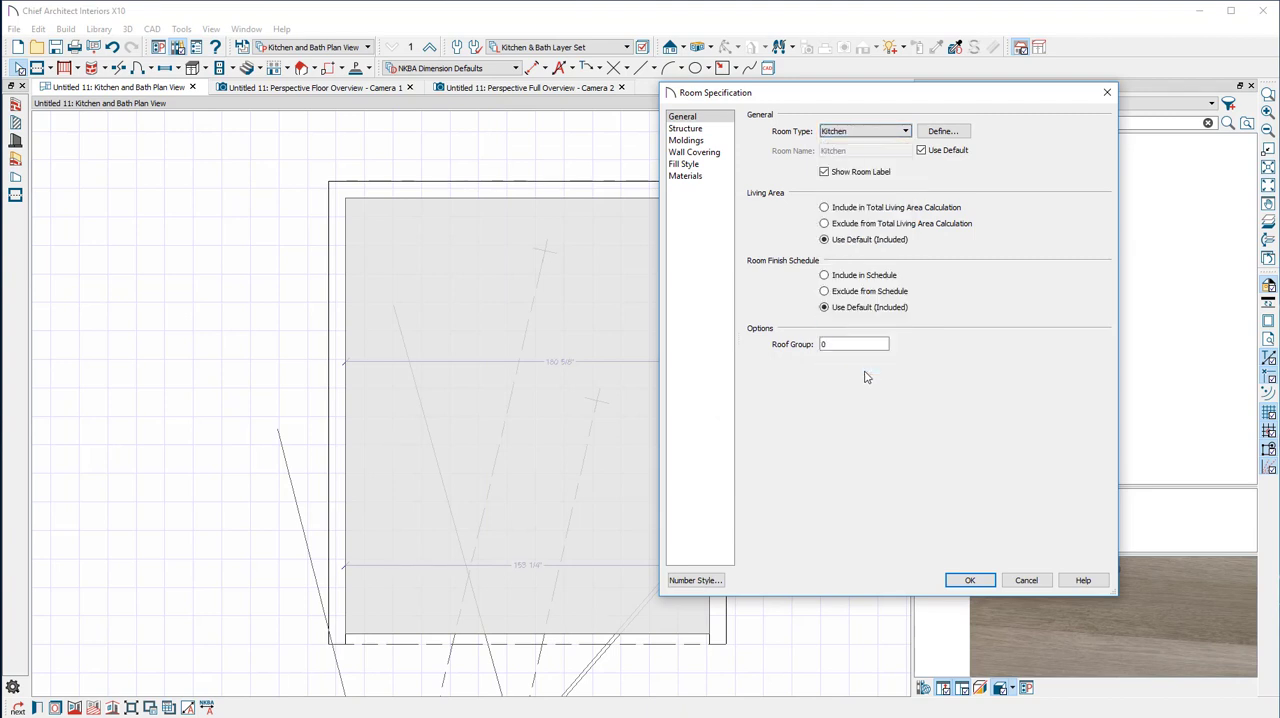
pyautogui.click(969, 580)
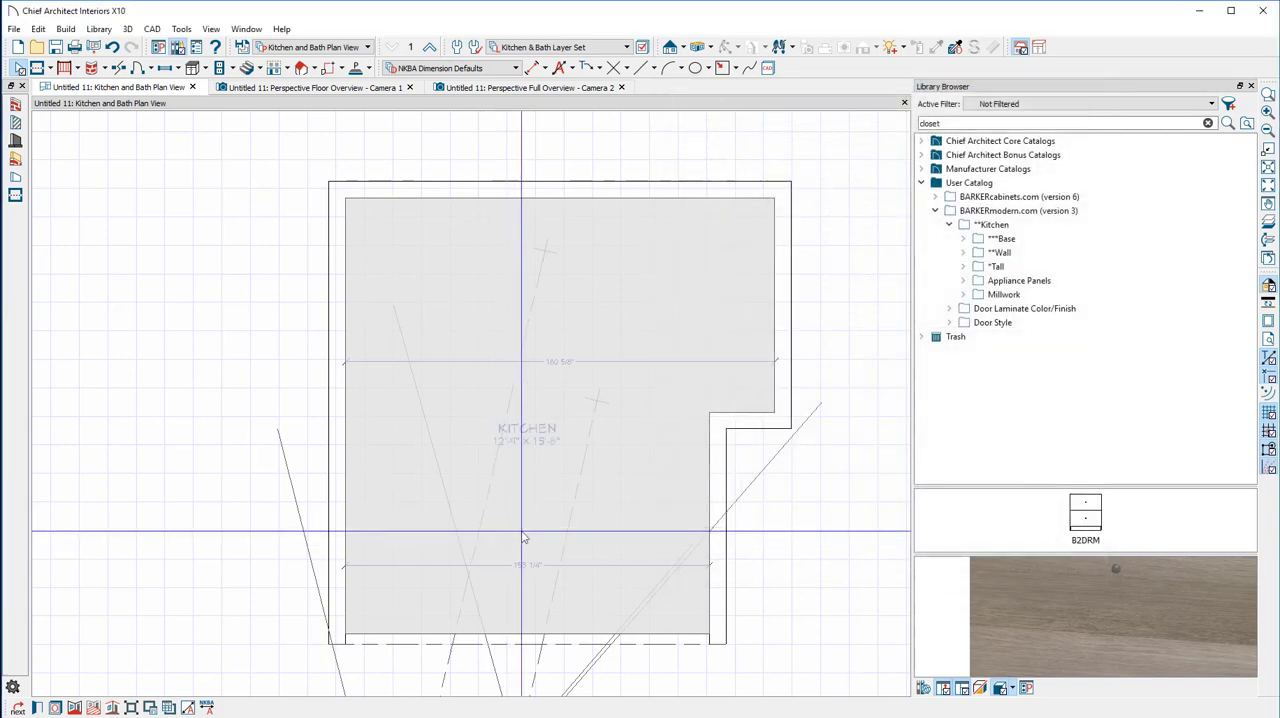
pyautogui.scroll(3, 500, 500)
pyautogui.scroll(-1, 516, 446)
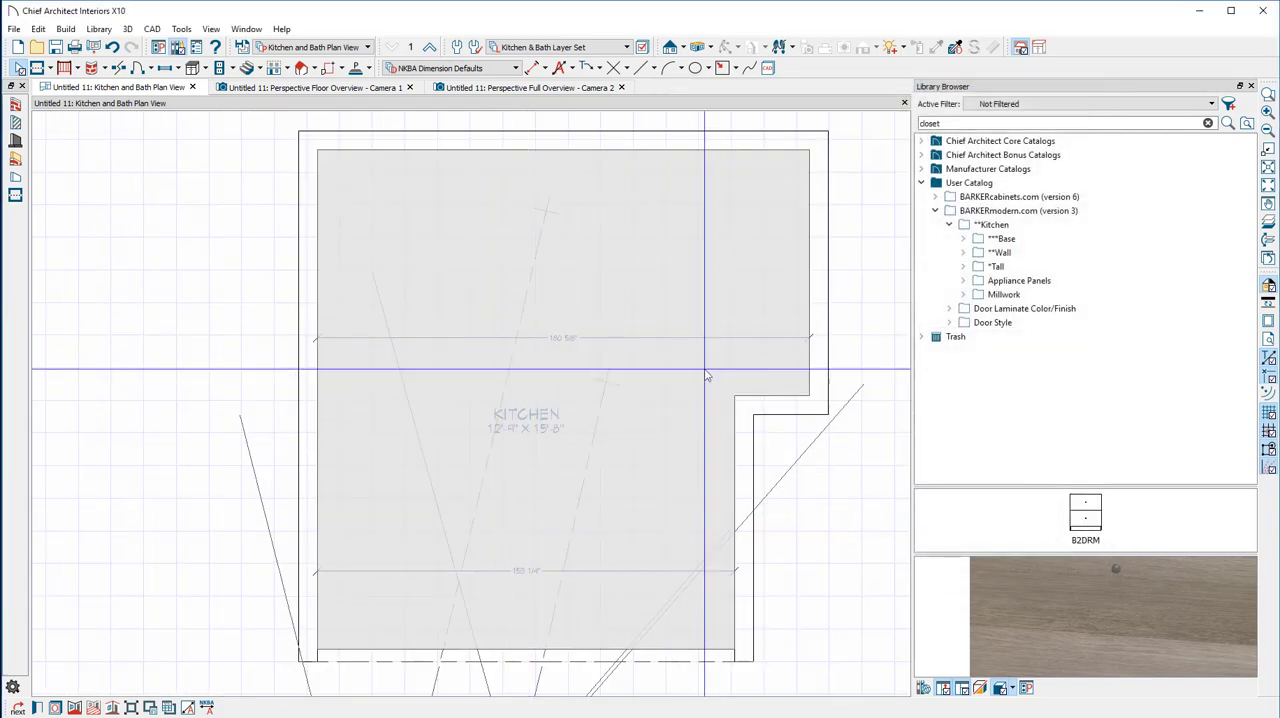
# Delete the two horizontal interior dimensions and the floor overview camera from the plan
pyautogui.click(819, 385)
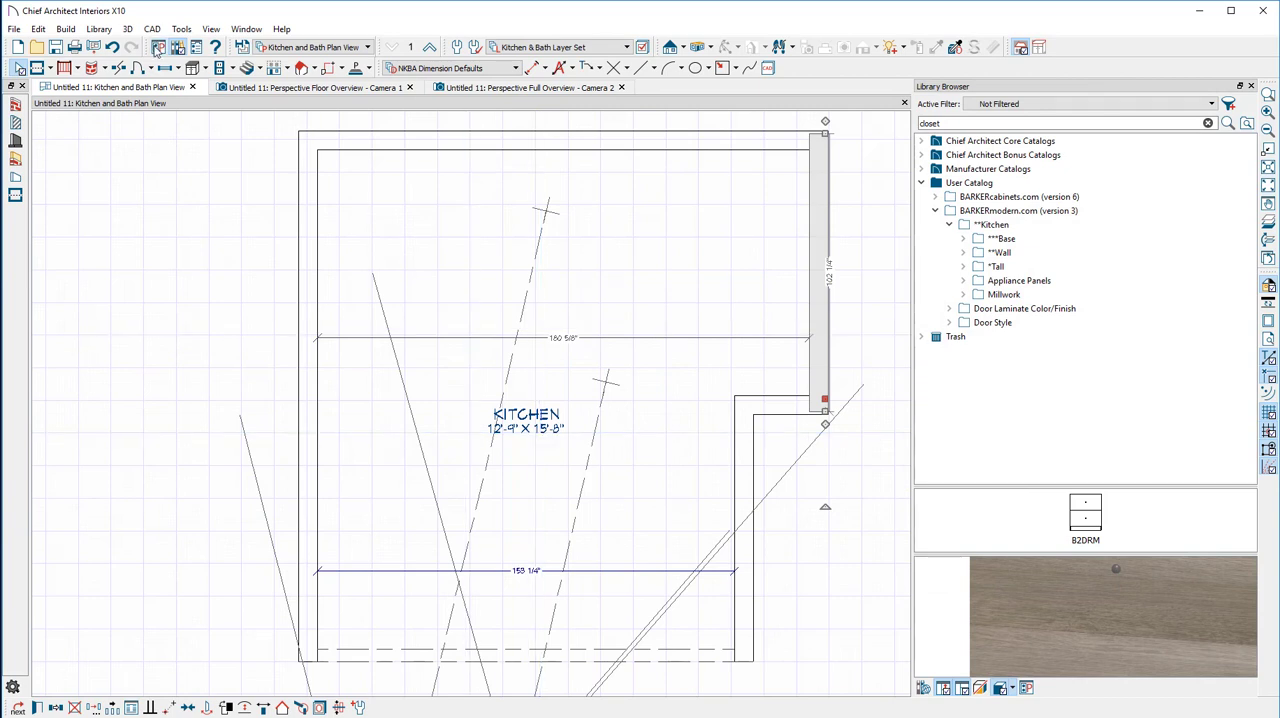
pyautogui.click(19, 70)
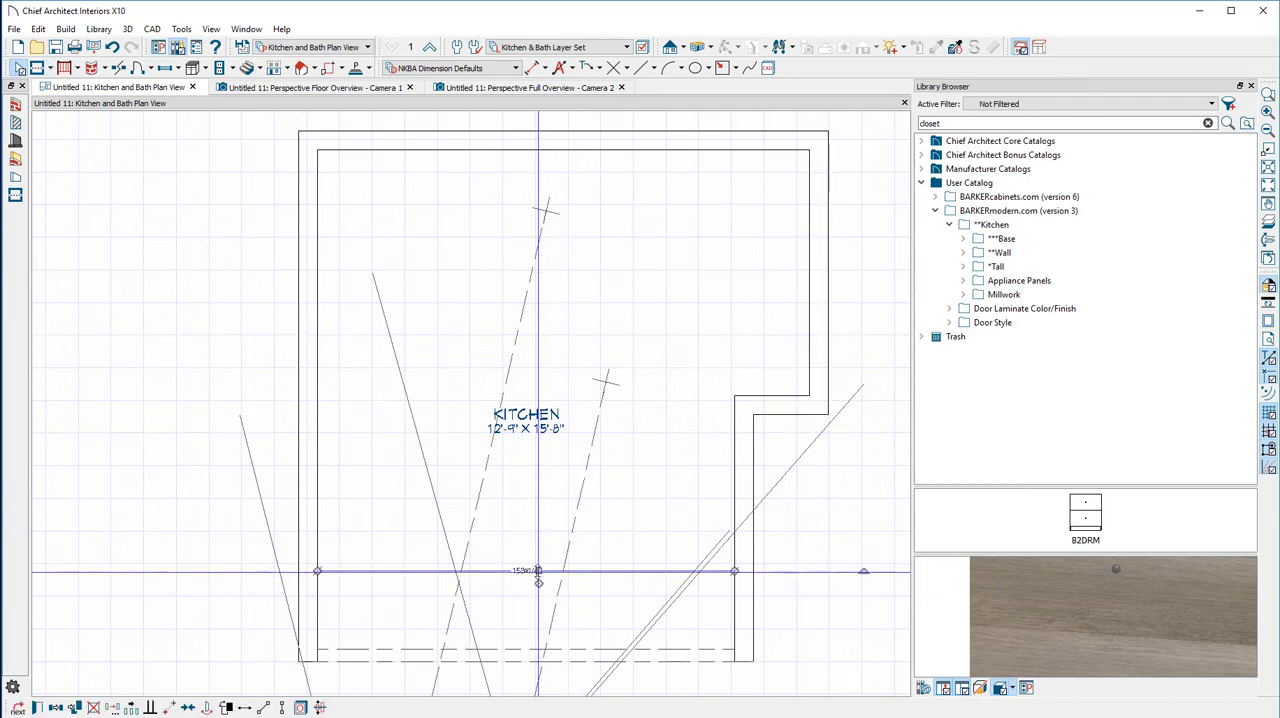
pyautogui.click(509, 358)
pyautogui.press('Delete')
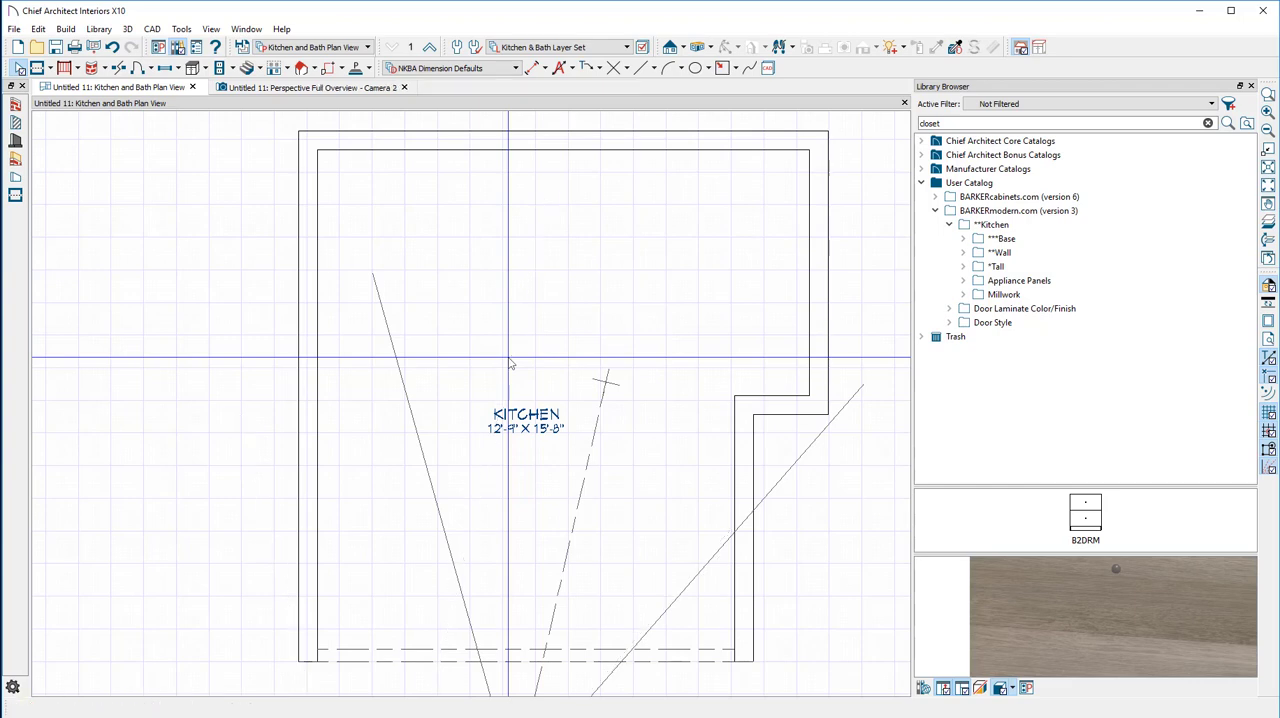
# Select the remaining camera in plan and check its full overview of the kitchen
pyautogui.click(579, 461)
pyautogui.scroll(-2, 579, 461)
pyautogui.scroll(-3, 576, 518)
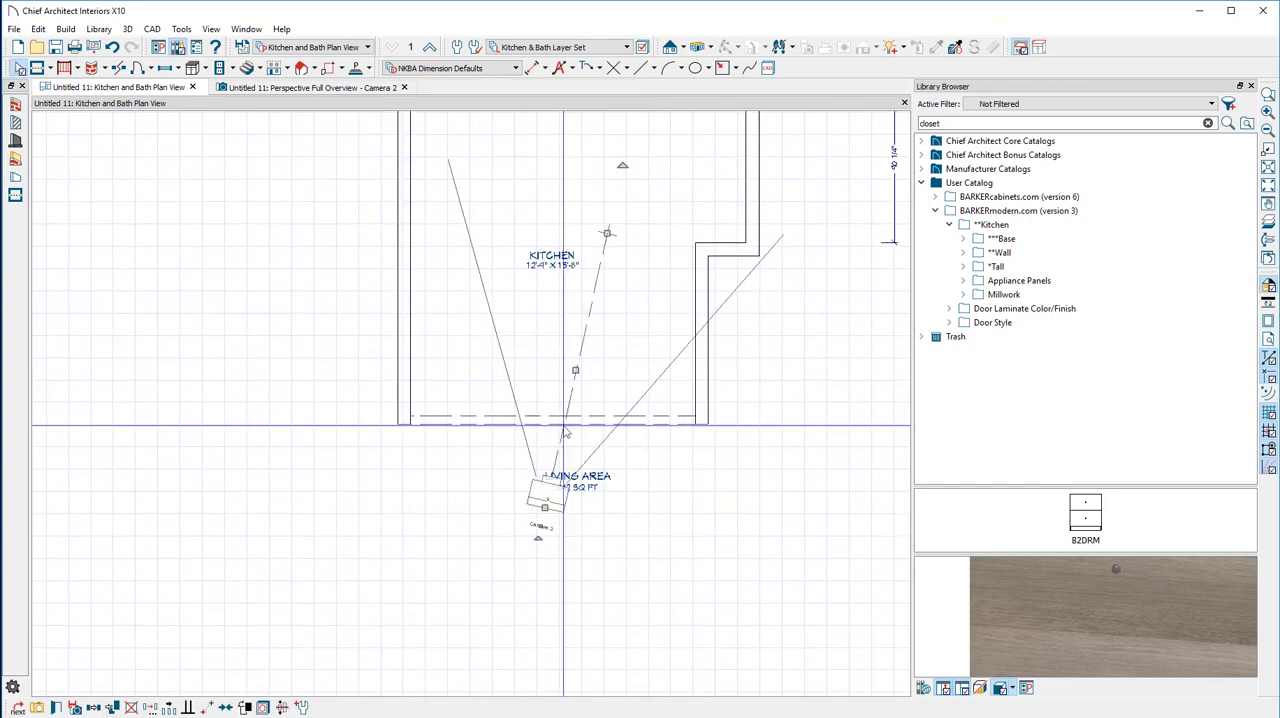
pyautogui.click(287, 89)
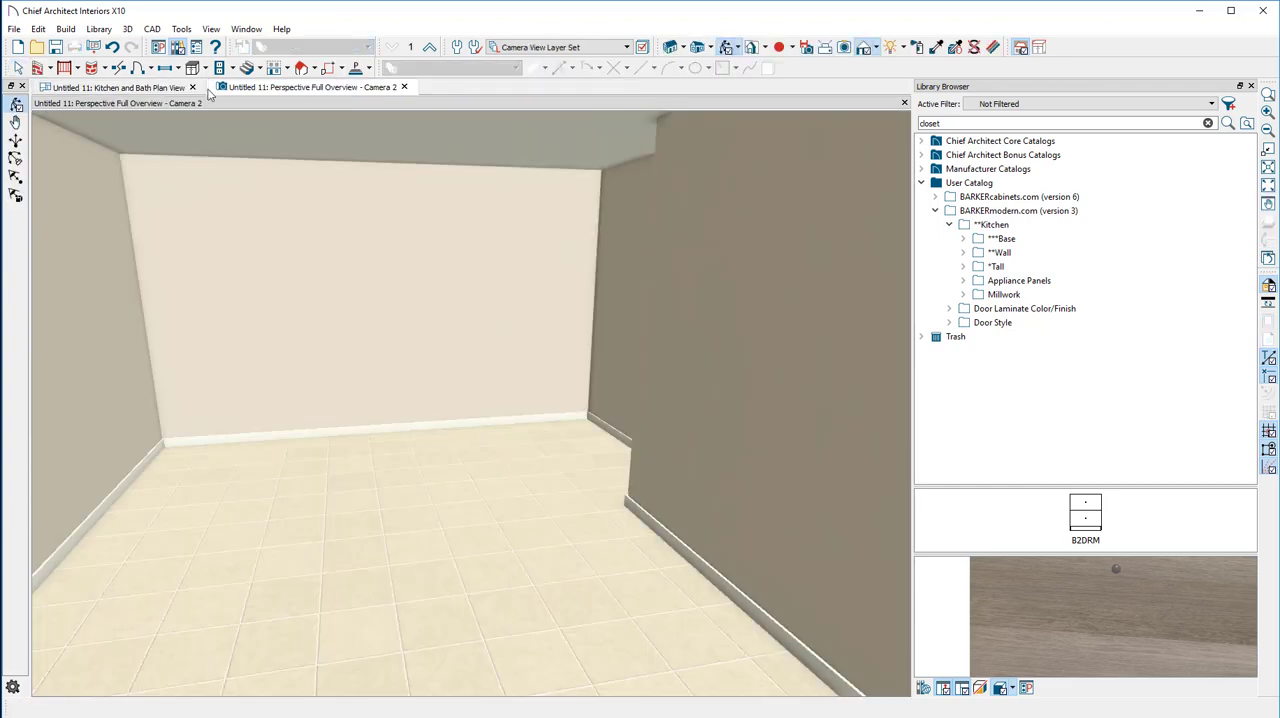
pyautogui.click(155, 88)
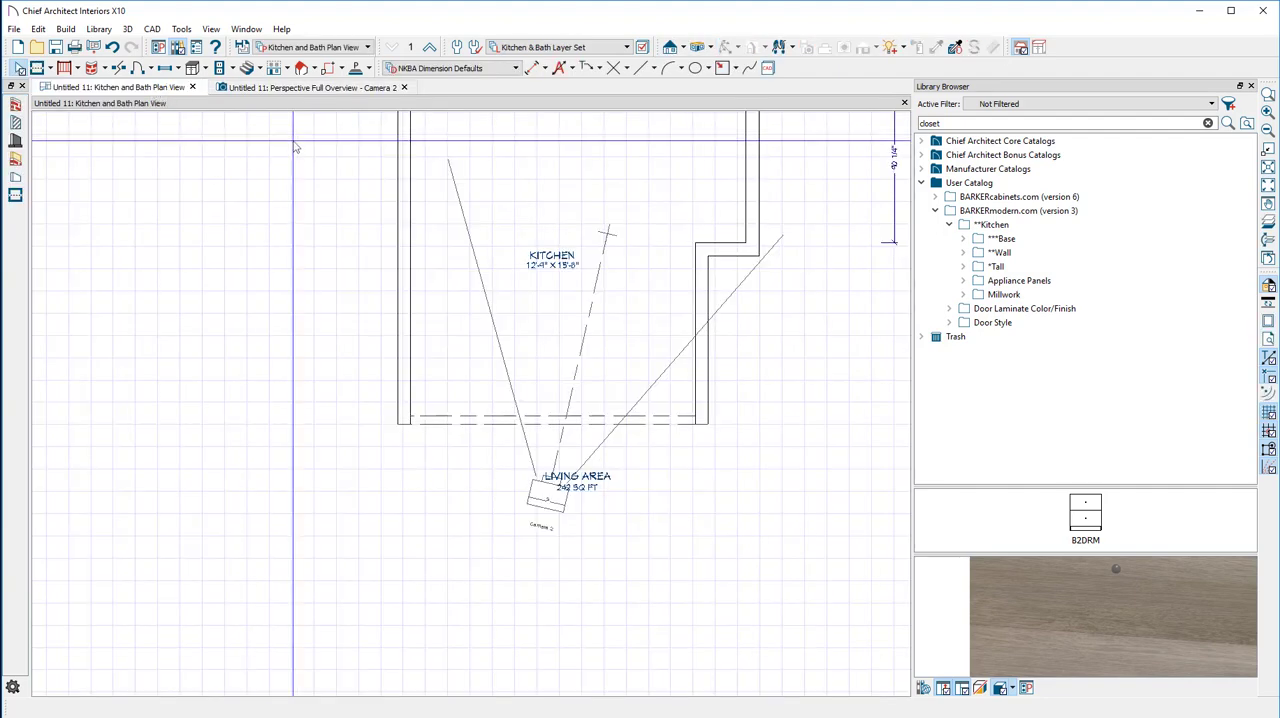
# Place a B2DM standard base cabinet from the Barker Modern kitchen catalog against the room's back wall
pyautogui.scroll(-1, 467, 202)
pyautogui.moveTo(461, 245); pyautogui.dragTo(430, 369, button='middle')
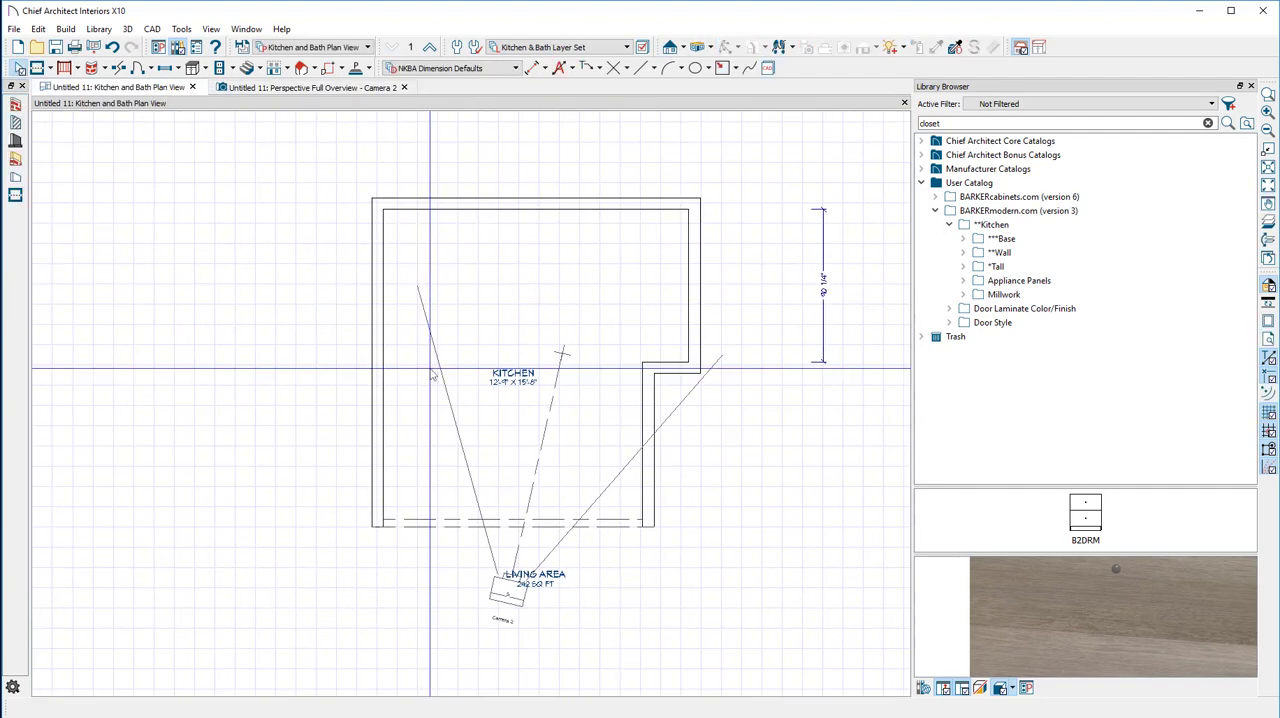
pyautogui.doubleClick(1000, 238)
pyautogui.scroll(-3, 1048, 358)
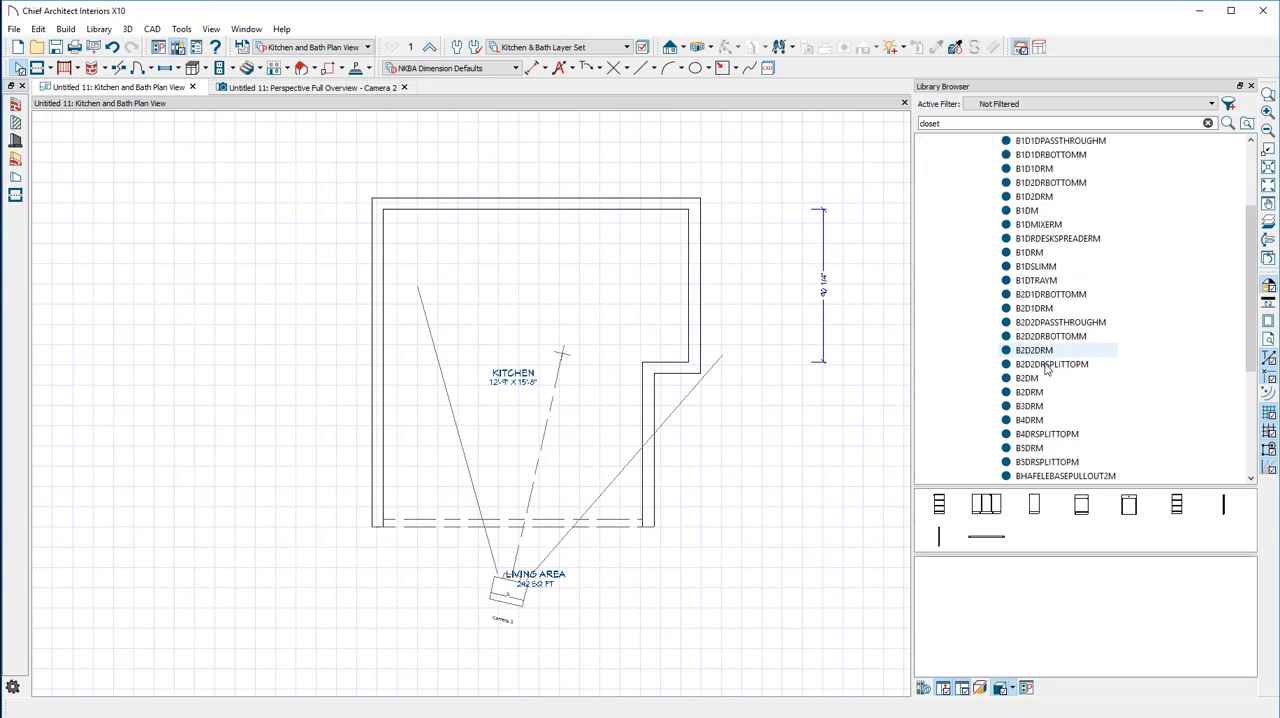
pyautogui.click(1040, 378)
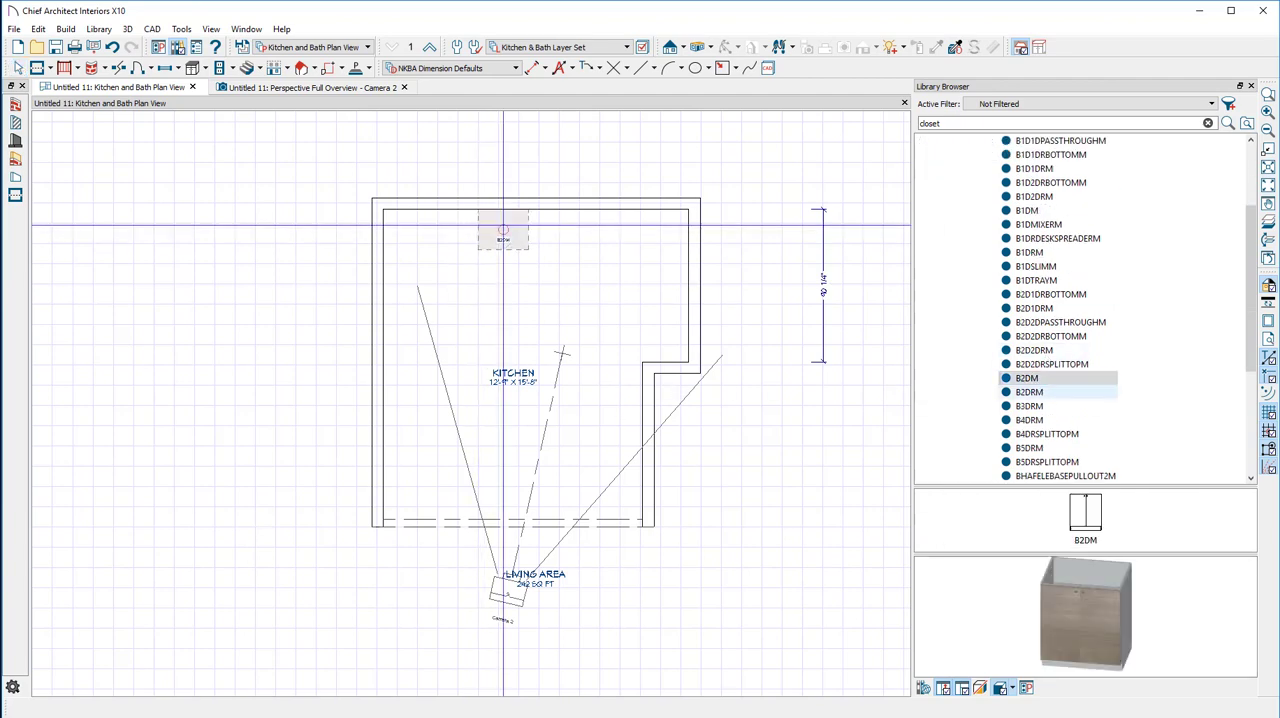
# Place a W2DM standard wall cabinet from the Barker Modern catalog on the back wall, to the right of the base cabinet
pyautogui.scroll(3, 1020, 300)
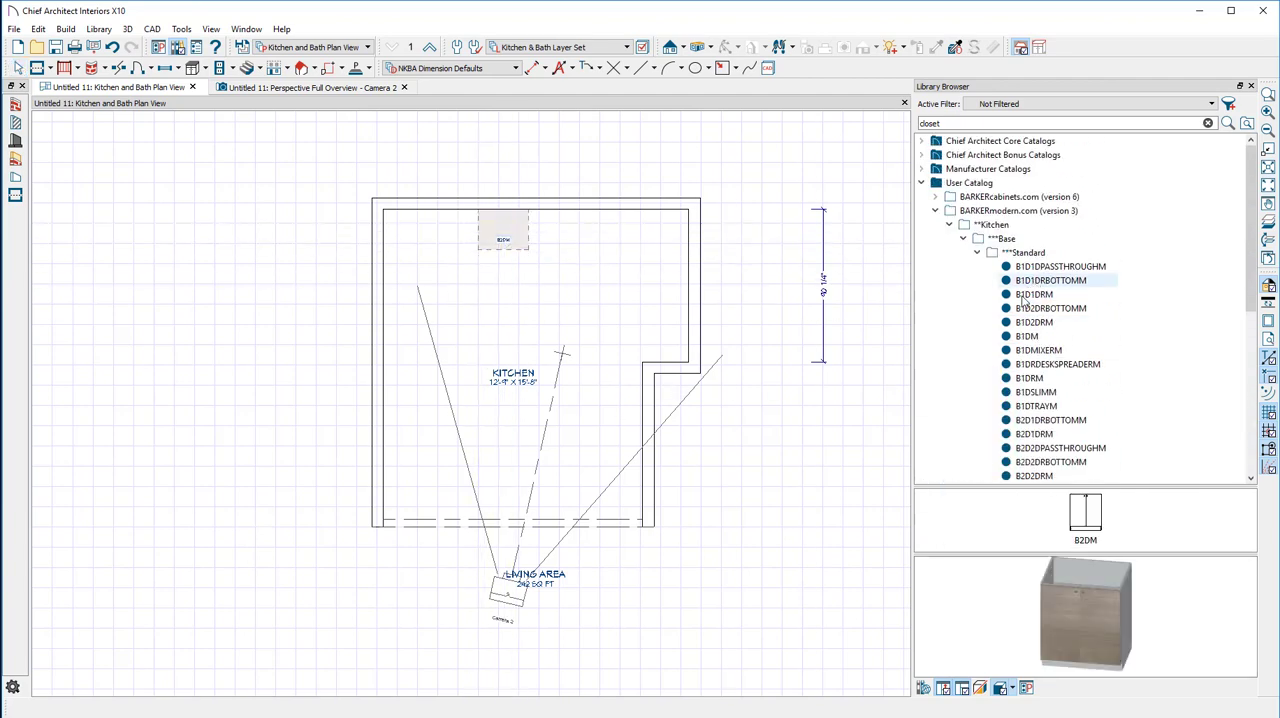
pyautogui.click(977, 252)
pyautogui.click(963, 238)
pyautogui.doubleClick(1000, 253)
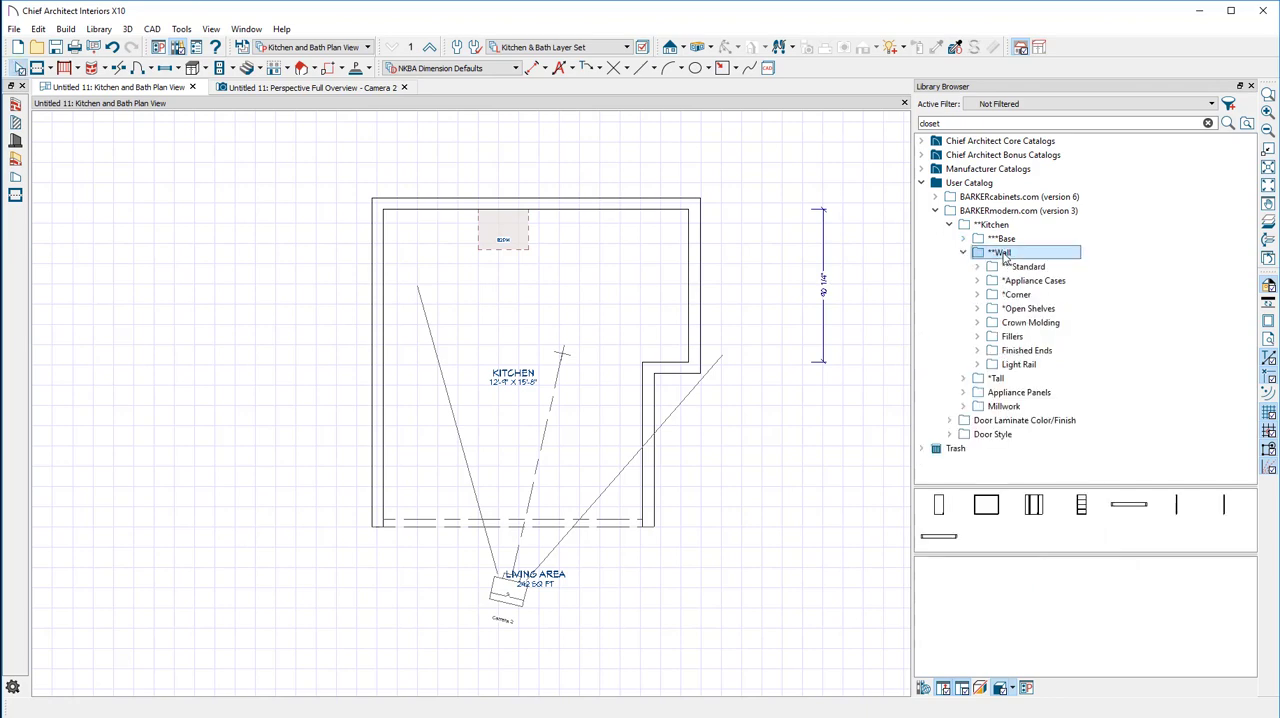
pyautogui.click(1015, 267)
pyautogui.doubleClick(1015, 267)
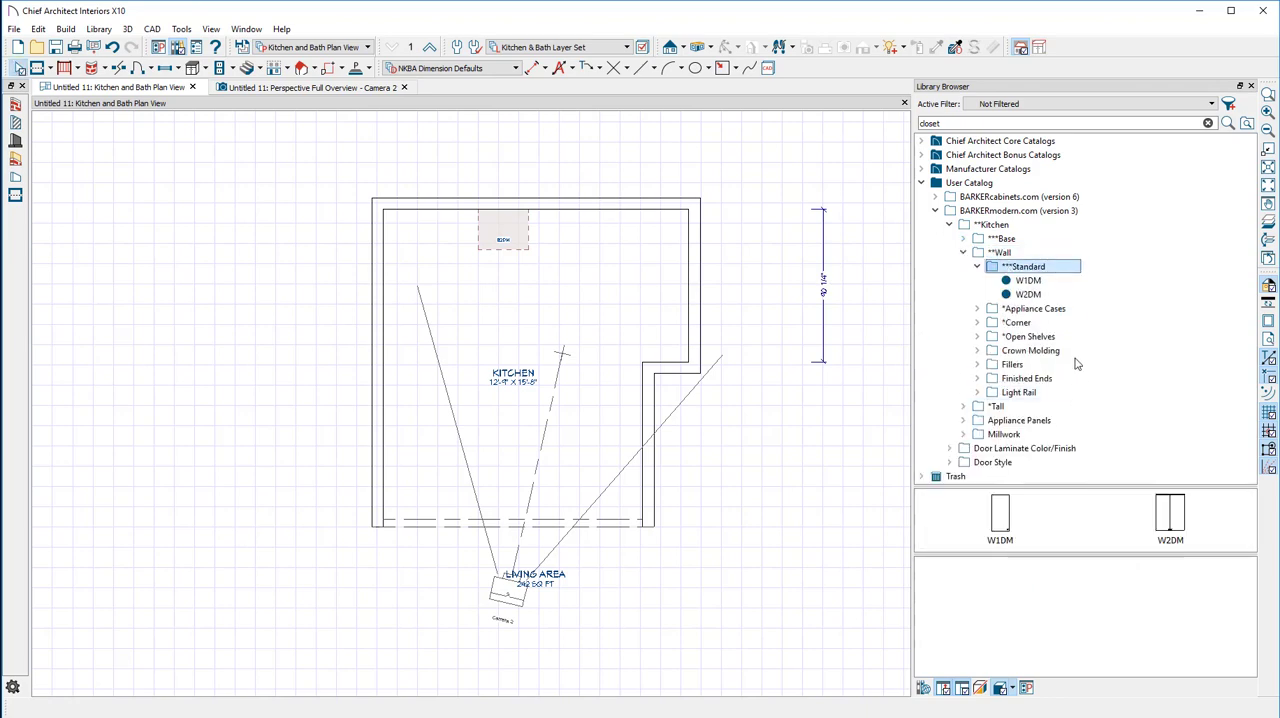
pyautogui.click(1046, 295)
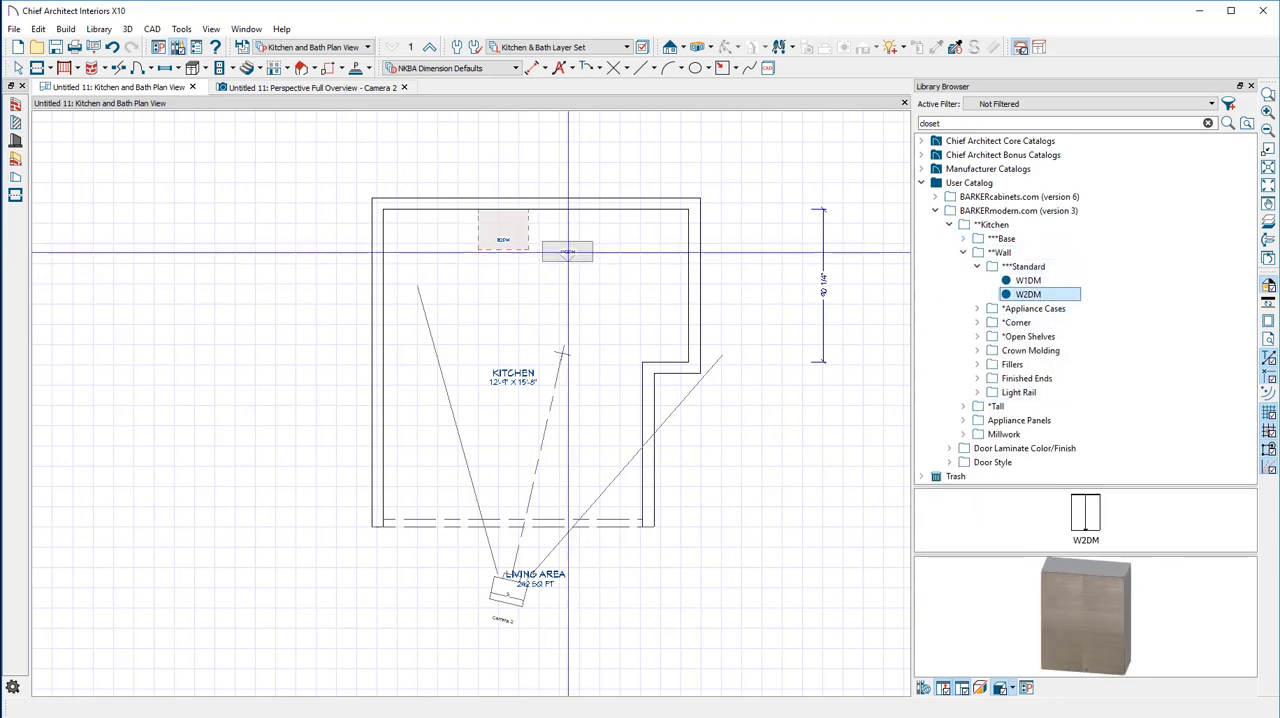
pyautogui.scroll(2, 547, 241)
pyautogui.scroll(1, 547, 241)
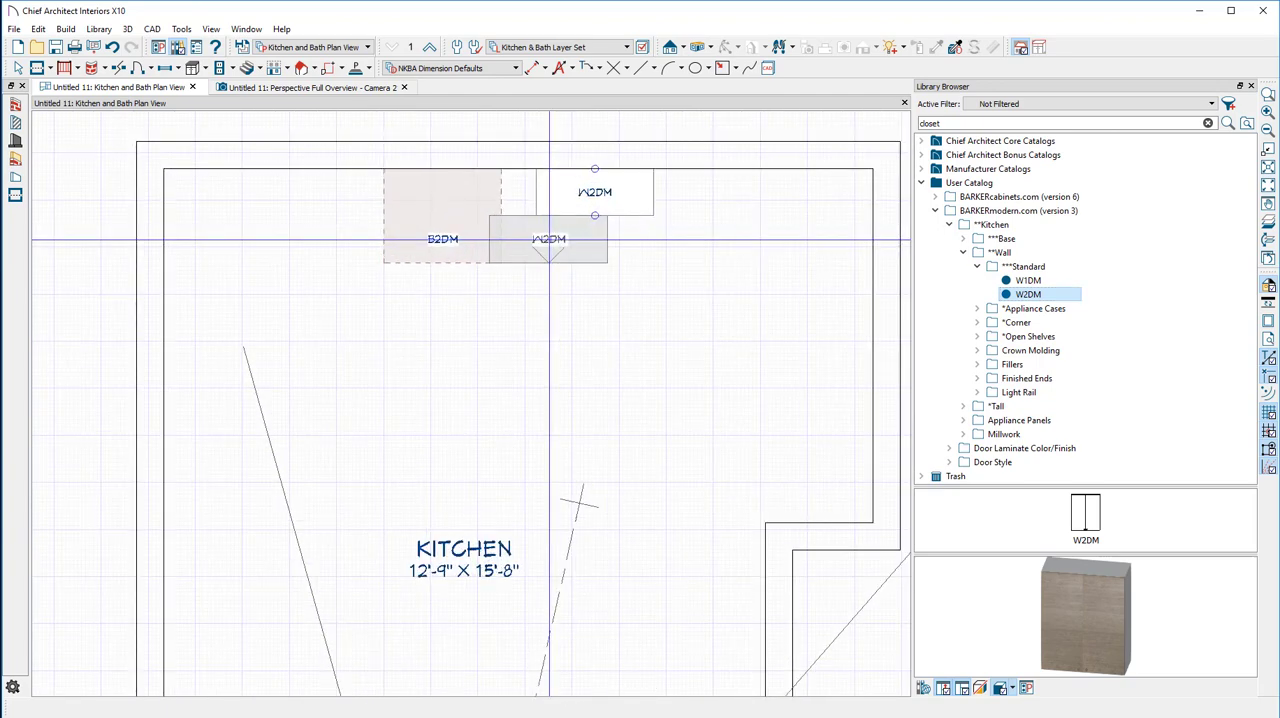
pyautogui.press('Escape')
pyautogui.scroll(1, 540, 243)
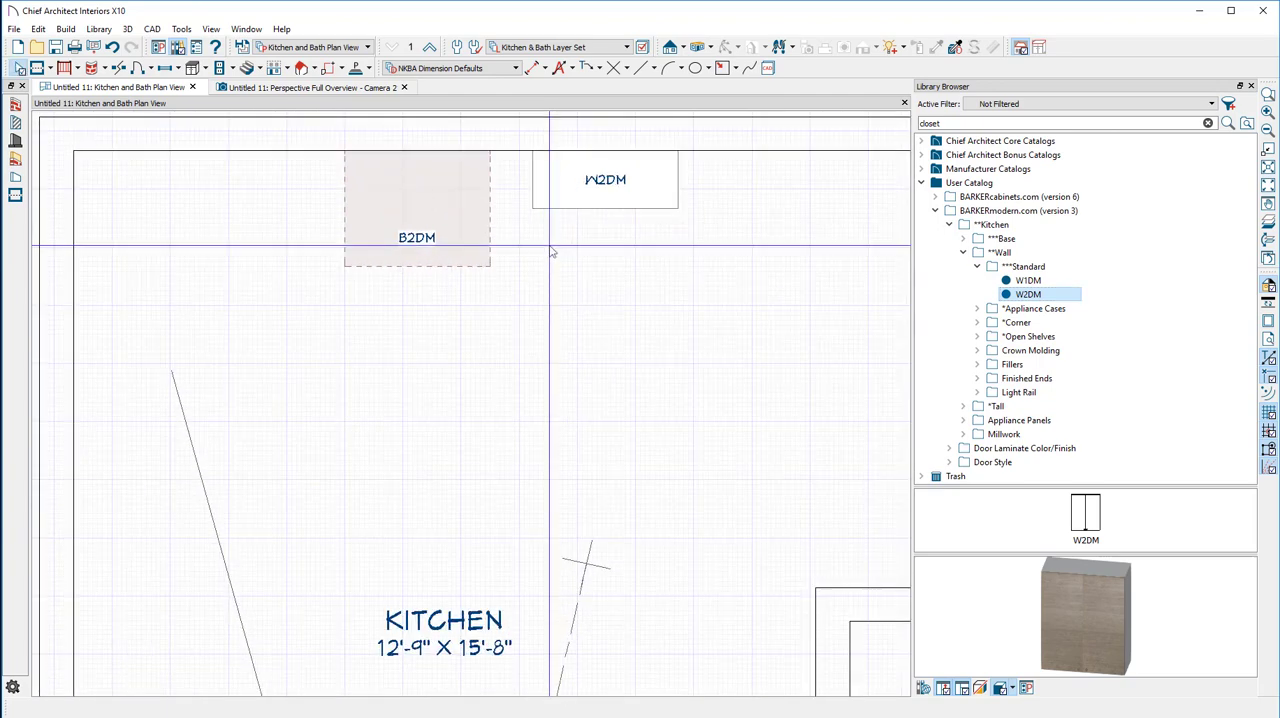
# Widen the W2DM wall cabinet freehand to about 34" in the perspective view
pyautogui.click(268, 88)
pyautogui.scroll(2, 319, 325)
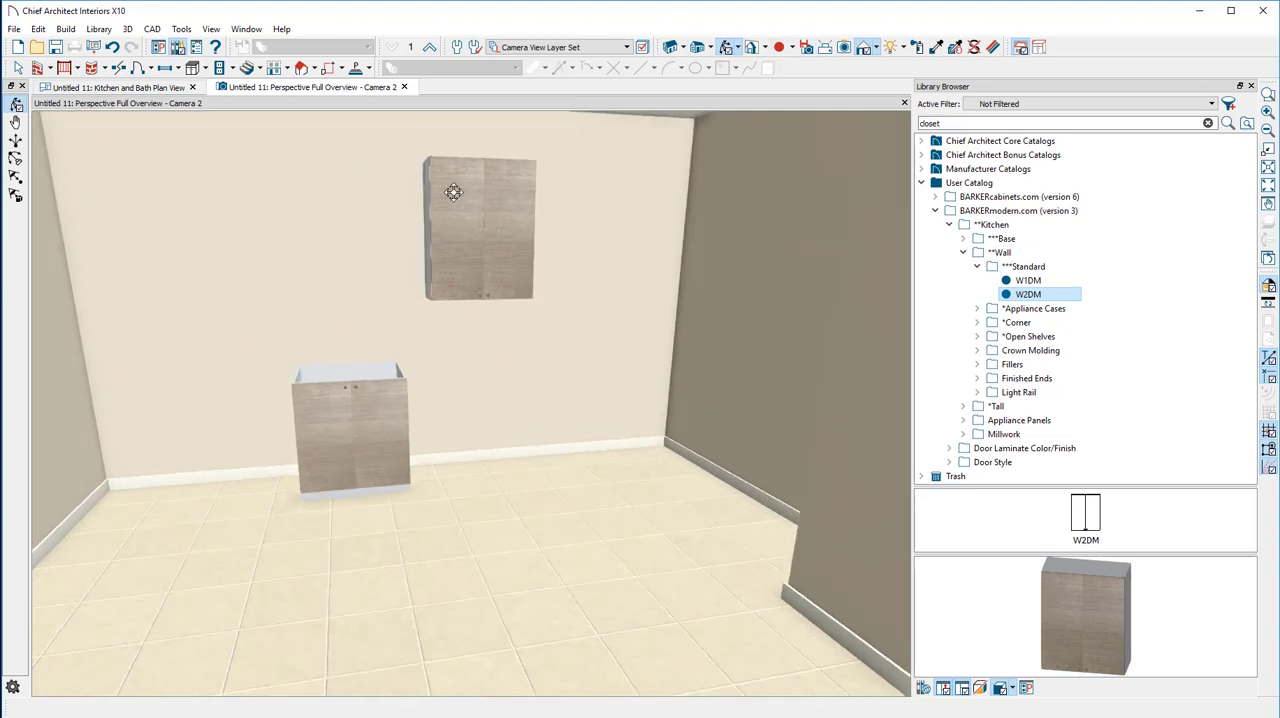
pyautogui.moveTo(454, 192); pyautogui.dragTo(498, 173)
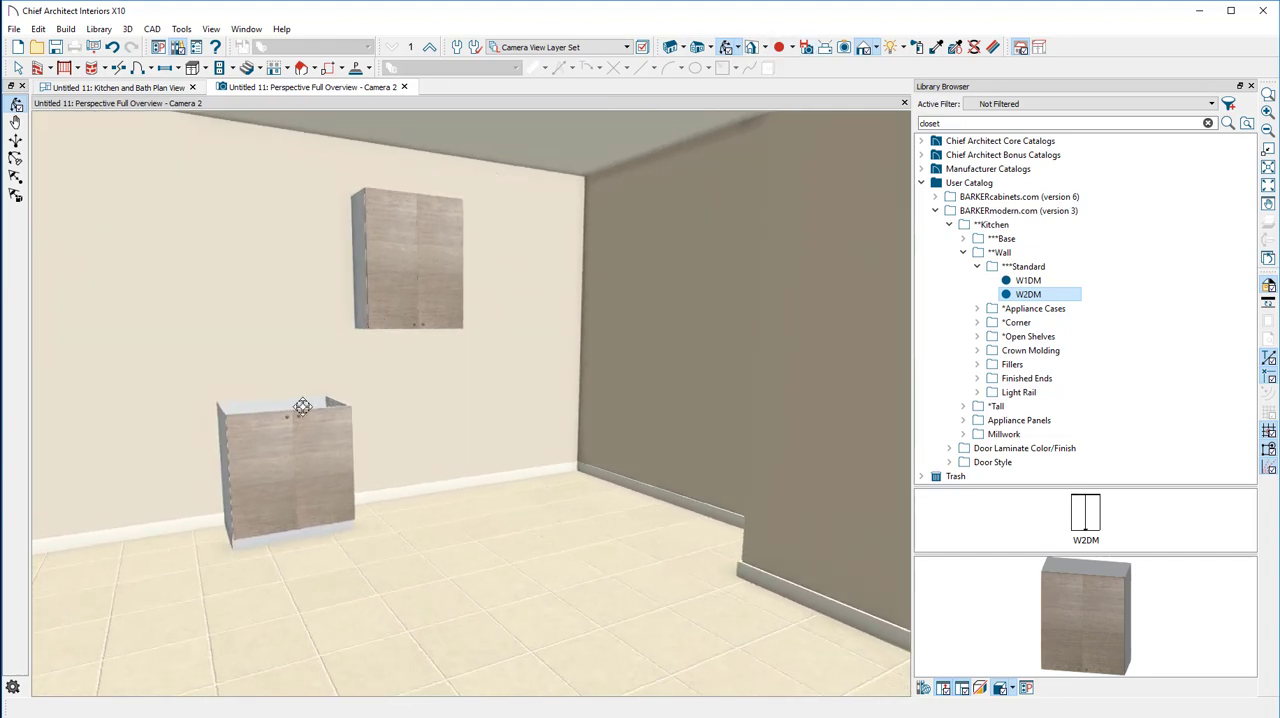
pyautogui.click(19, 68)
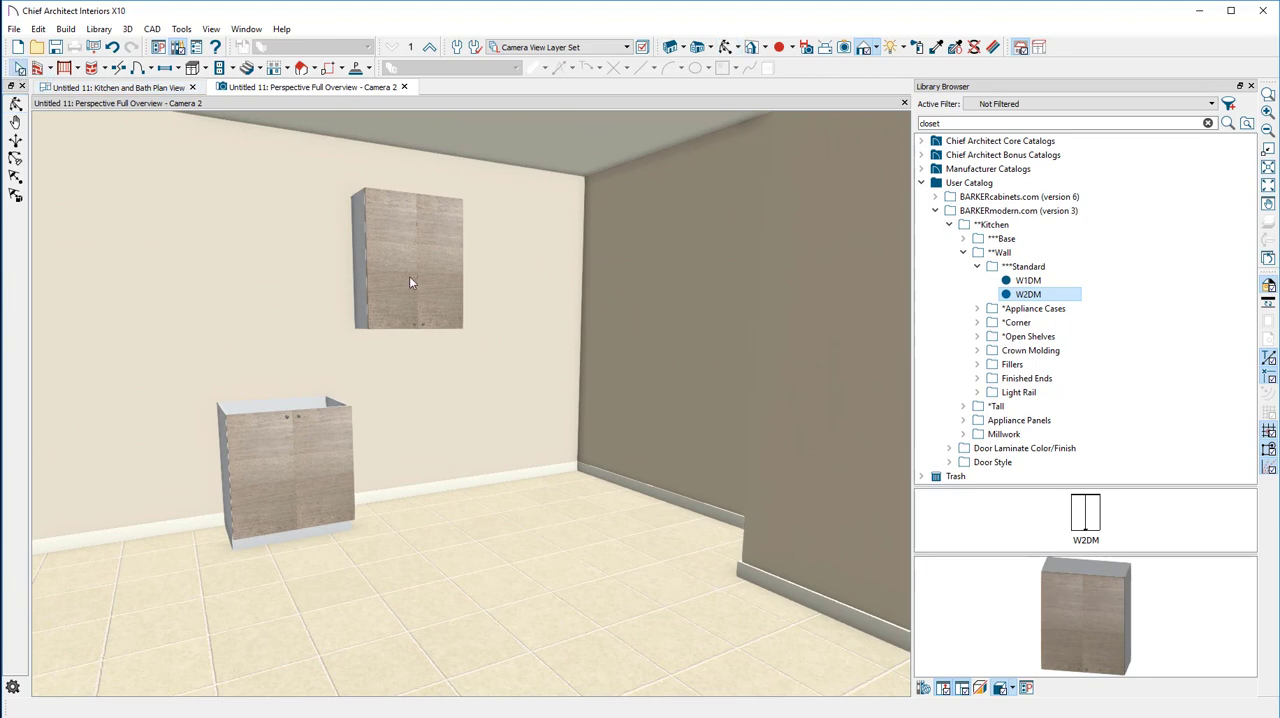
pyautogui.click(367, 256)
pyautogui.moveTo(367, 260); pyautogui.dragTo(355, 261)
# Stretch the base cabinet freehand to about 33 1/4" wide and 38" high, and move the wall cabinet directly above it
pyautogui.click(295, 470)
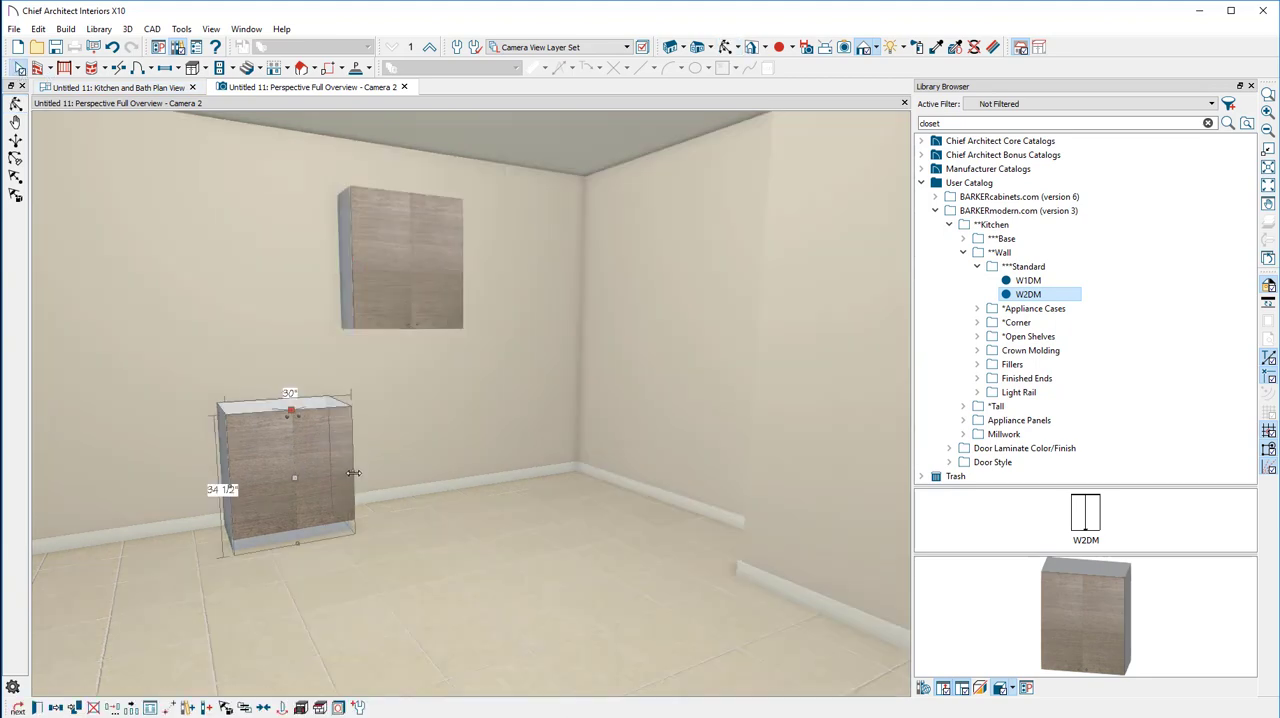
pyautogui.moveTo(353, 471); pyautogui.dragTo(365, 471)
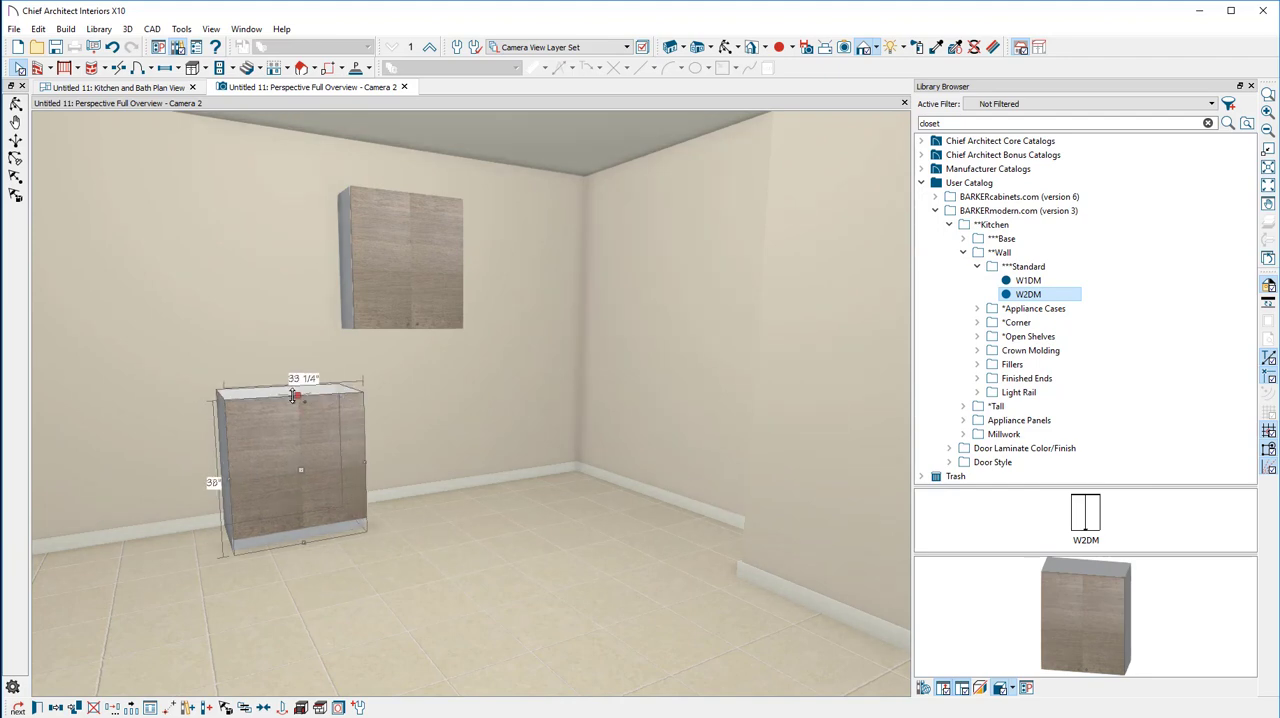
pyautogui.click(386, 252)
pyautogui.moveTo(409, 260); pyautogui.dragTo(288, 262)
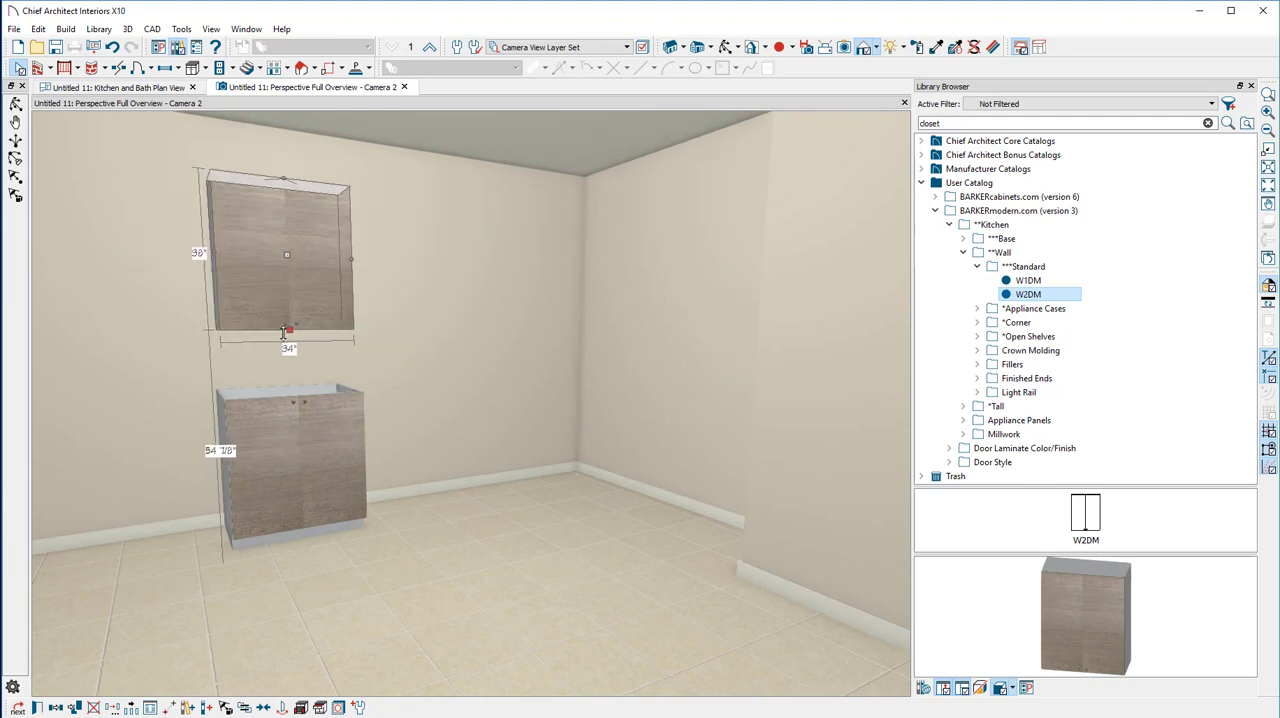
# Review the wall cabinet's specification, covering its size, front layout, doors, accessories, moldings, materials, object information and label
pyautogui.doubleClick(278, 258)
pyautogui.click(757, 187)
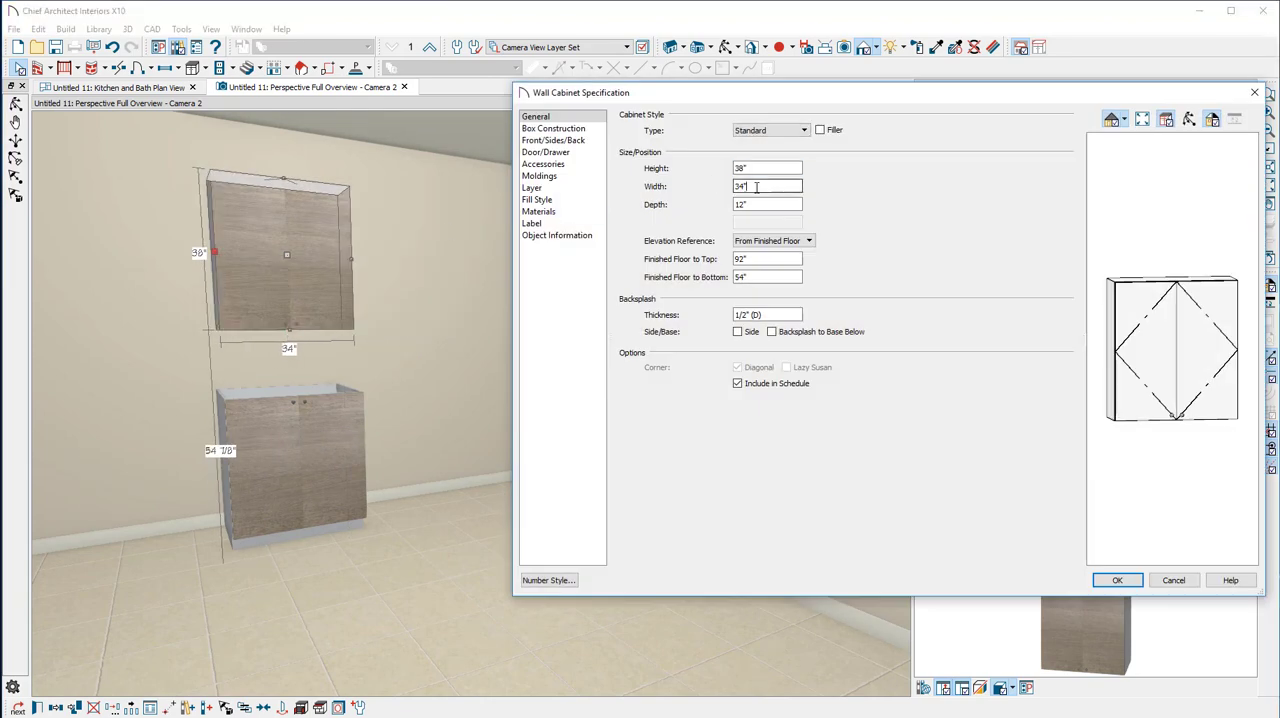
pyautogui.click(556, 140)
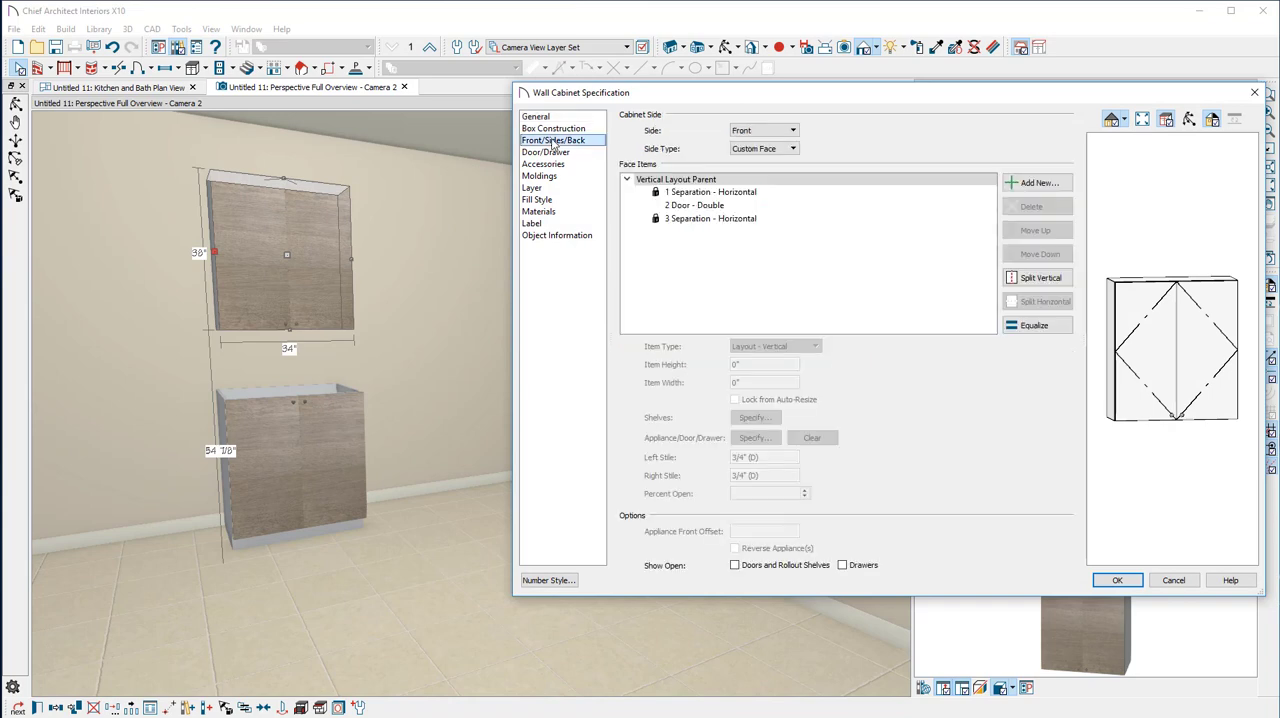
pyautogui.click(556, 152)
pyautogui.click(556, 164)
pyautogui.click(552, 176)
pyautogui.click(545, 211)
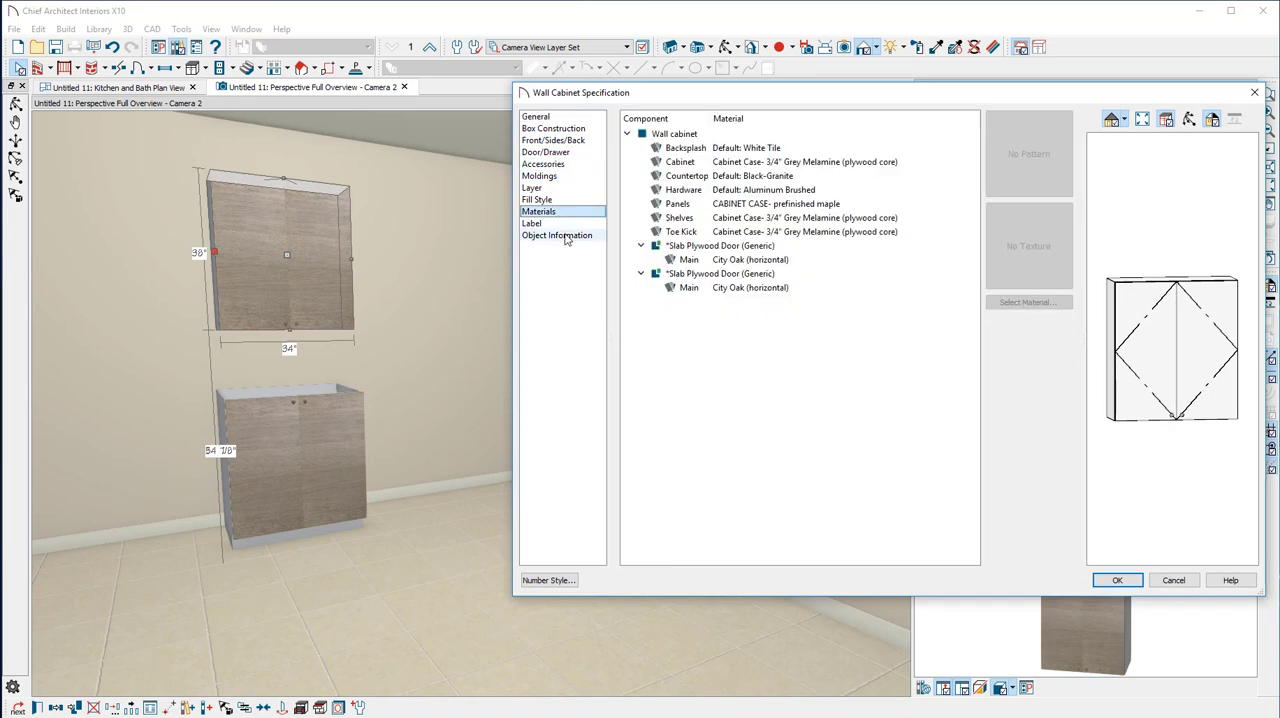
pyautogui.click(556, 235)
pyautogui.click(532, 223)
pyautogui.click(1137, 584)
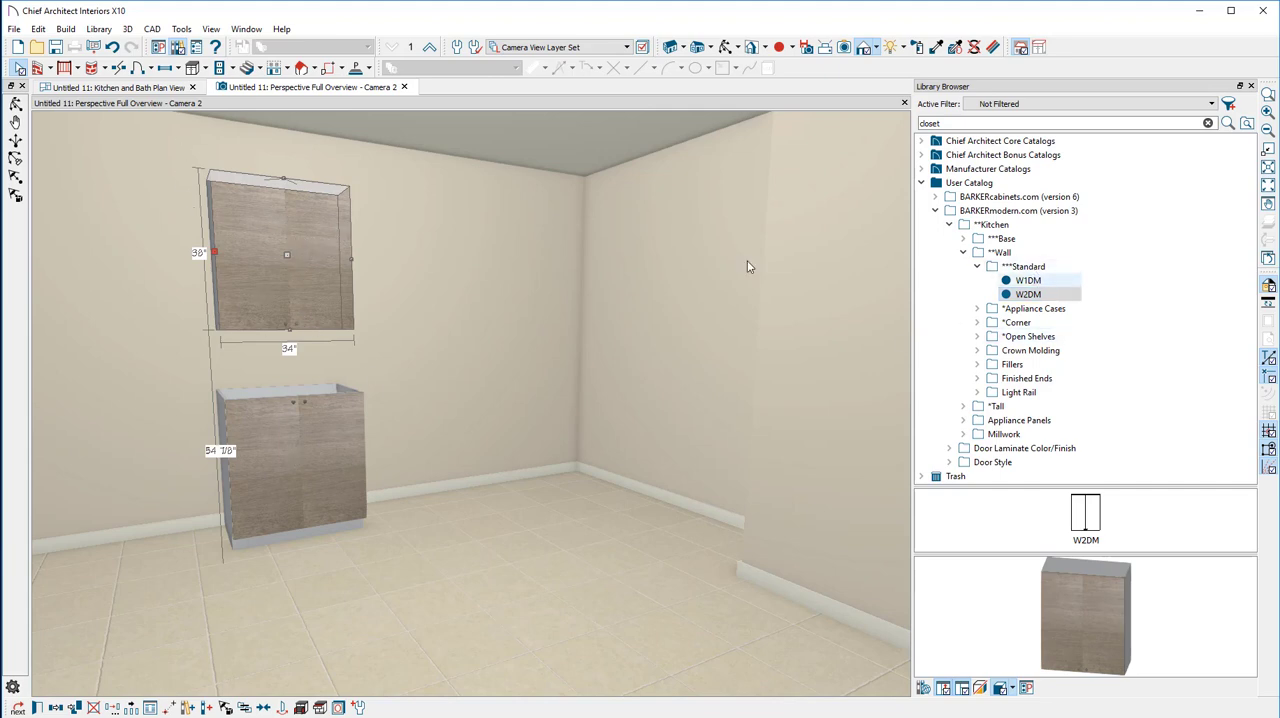
# Copy the W2DM wall cabinet in plan view to a spot farther right along the back wall
pyautogui.click(98, 89)
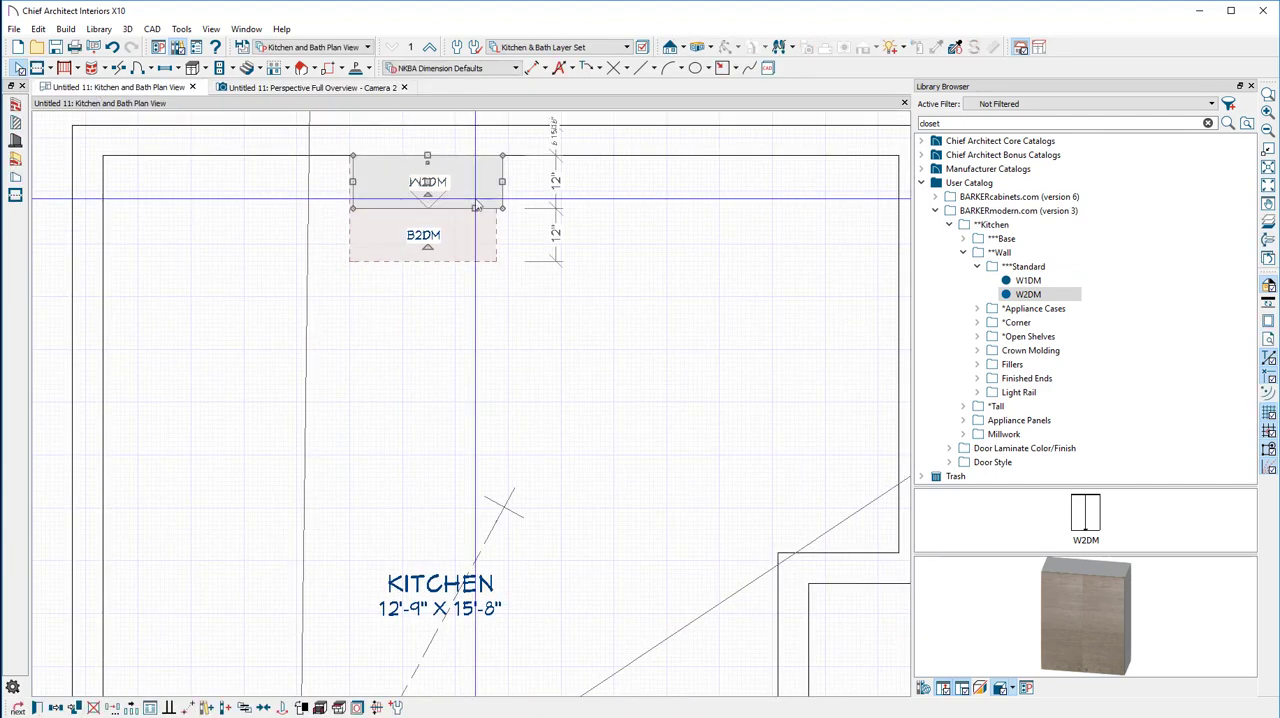
pyautogui.moveTo(476, 207); pyautogui.dragTo(626, 212)
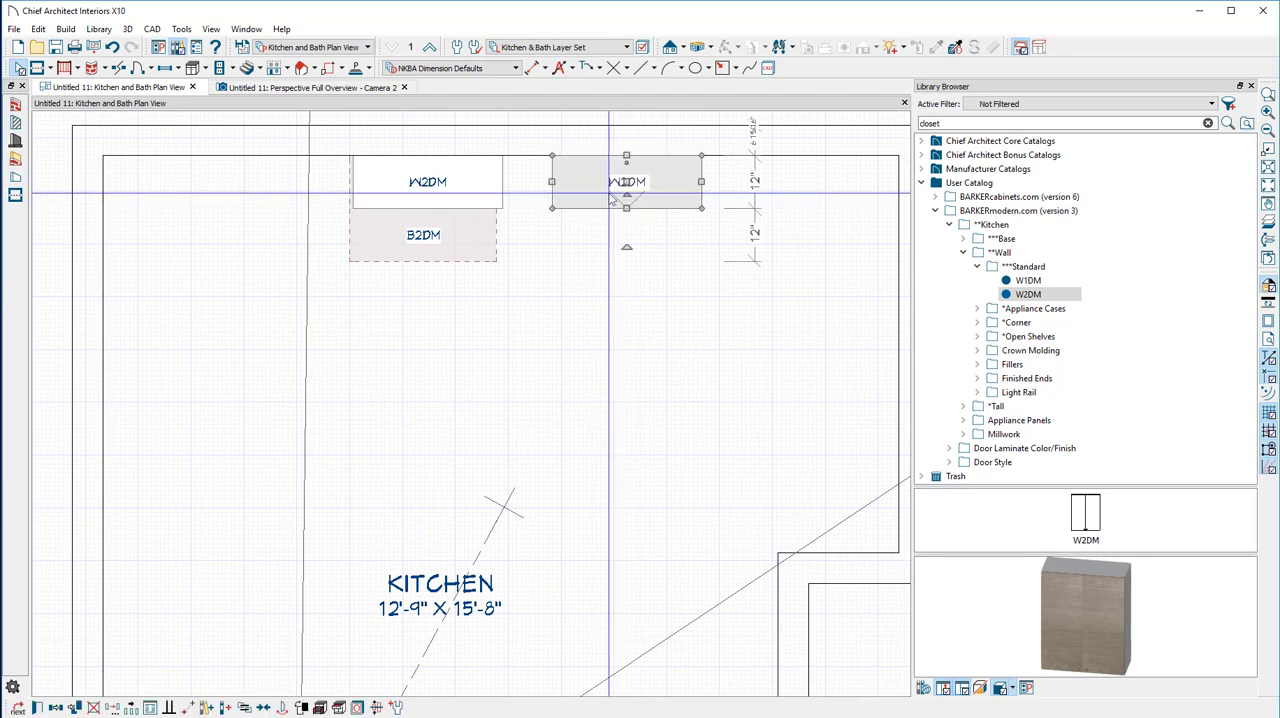
# Narrow the copied W2DM wall cabinet freehand from its left side to about 30 1/4" wide
pyautogui.click(609, 194)
pyautogui.click(608, 192)
pyautogui.moveTo(552, 182); pyautogui.dragTo(568, 183)
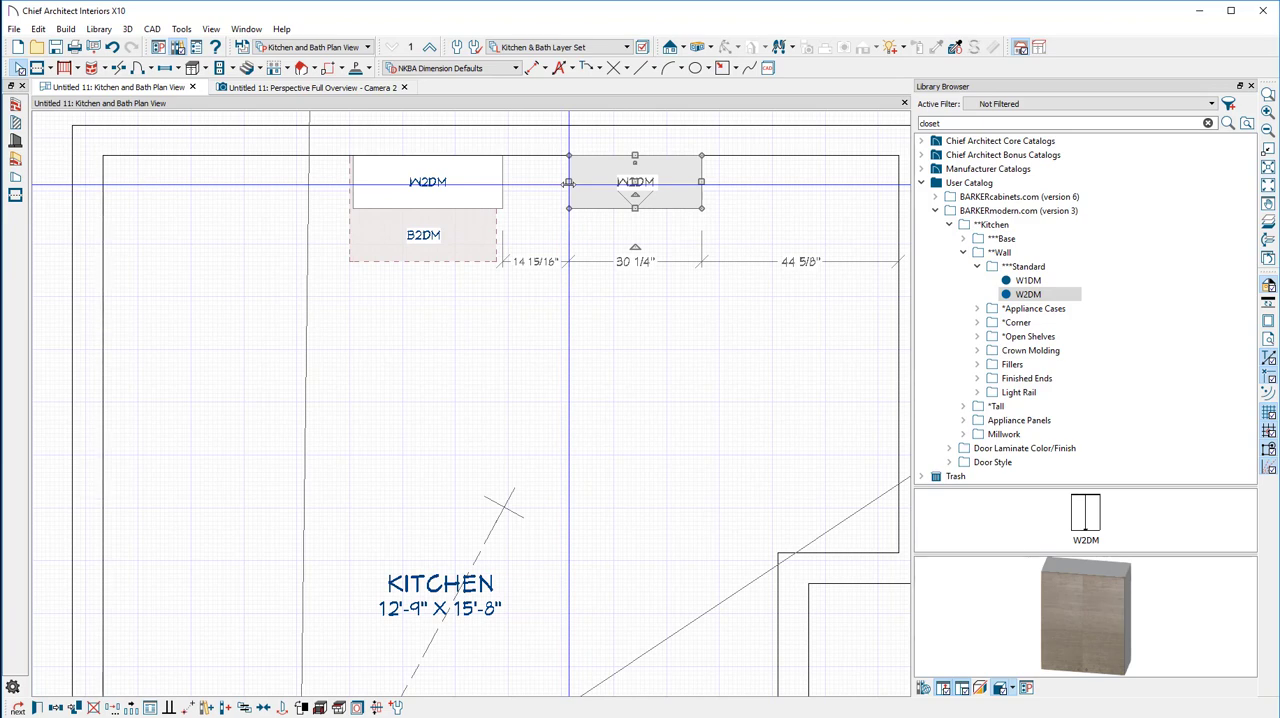
# Copy the B2DM base cabinet to its right at about 29 3/4" wide, and place a B3DRM standard base cabinet beside the copy
pyautogui.click(427, 221)
pyautogui.moveTo(428, 224); pyautogui.dragTo(565, 207)
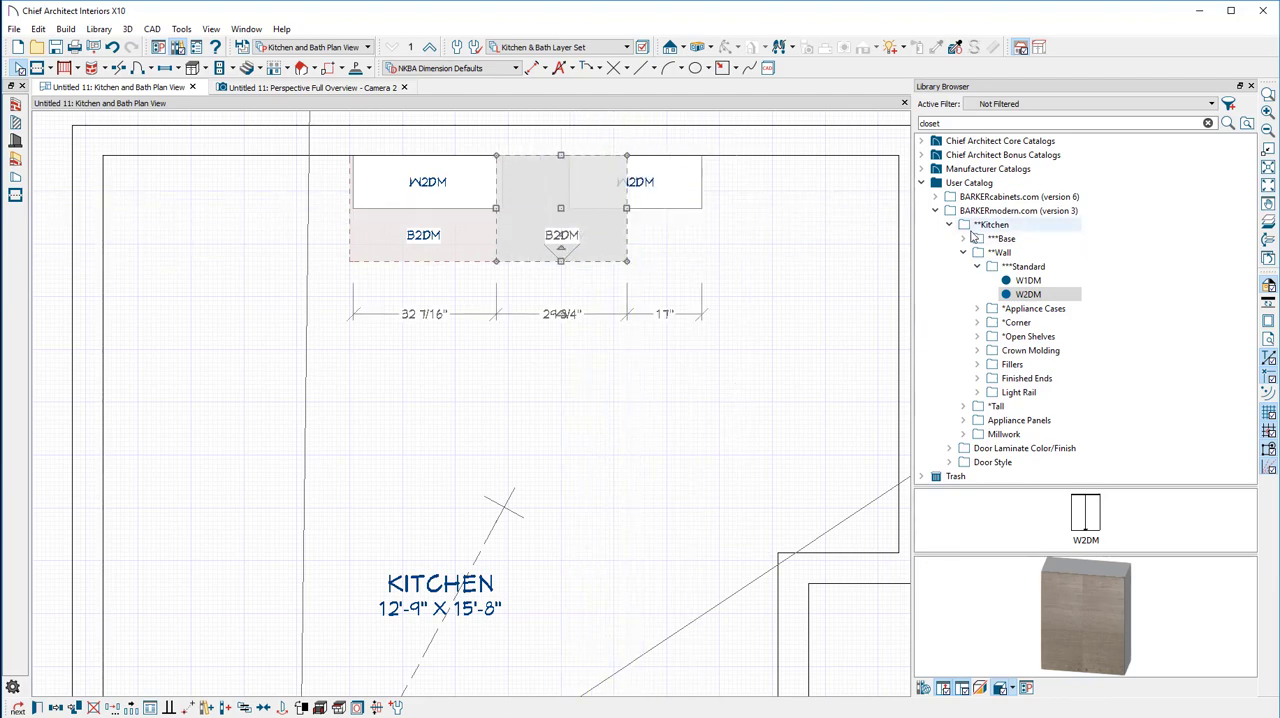
pyautogui.doubleClick(1001, 238)
pyautogui.doubleClick(1021, 252)
pyautogui.scroll(-4, 1148, 329)
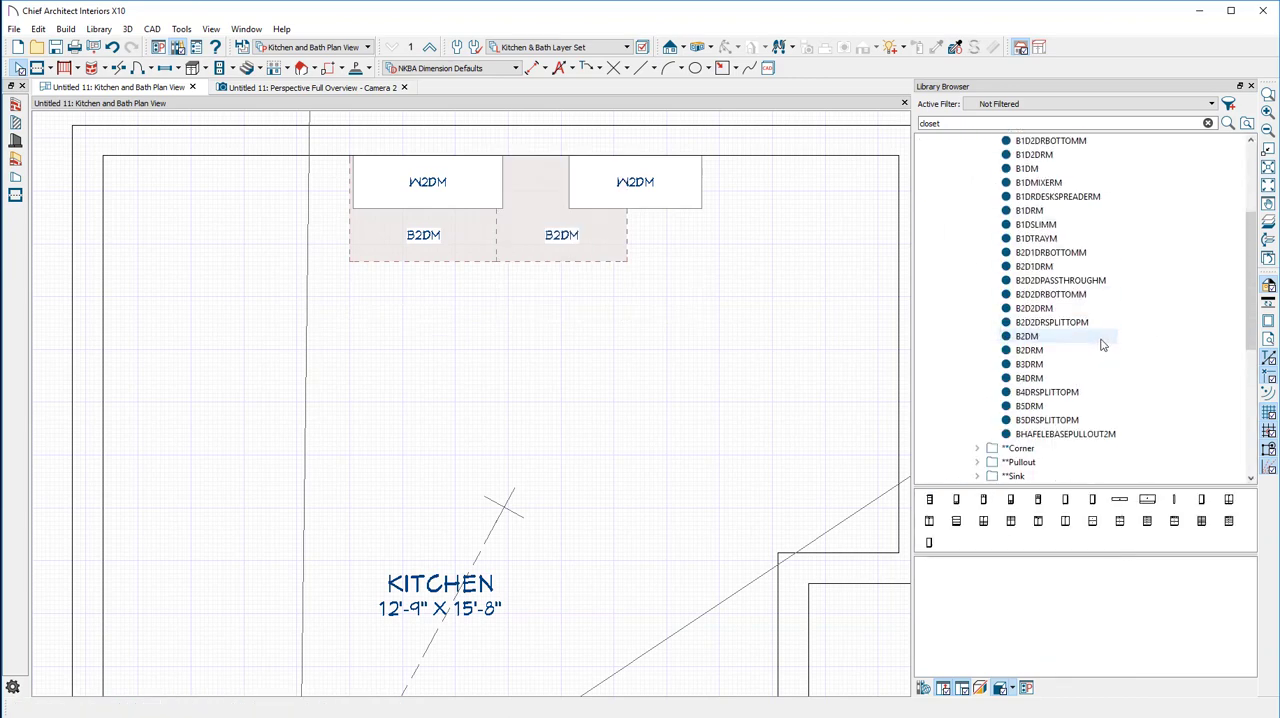
pyautogui.moveTo(1024, 364); pyautogui.dragTo(757, 208)
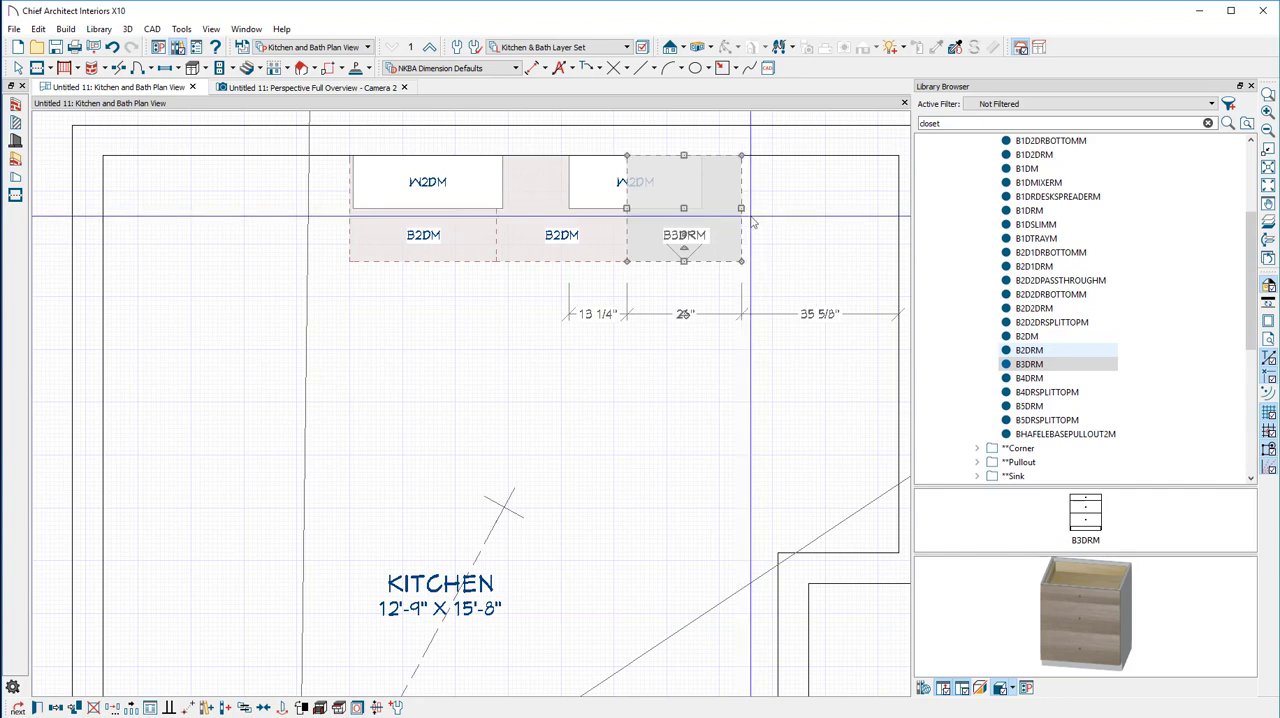
# Place a B4DRM base cabinet against the left end of the base cabinet run on the back wall
pyautogui.click(1029, 378)
pyautogui.moveTo(1029, 378); pyautogui.dragTo(279, 228)
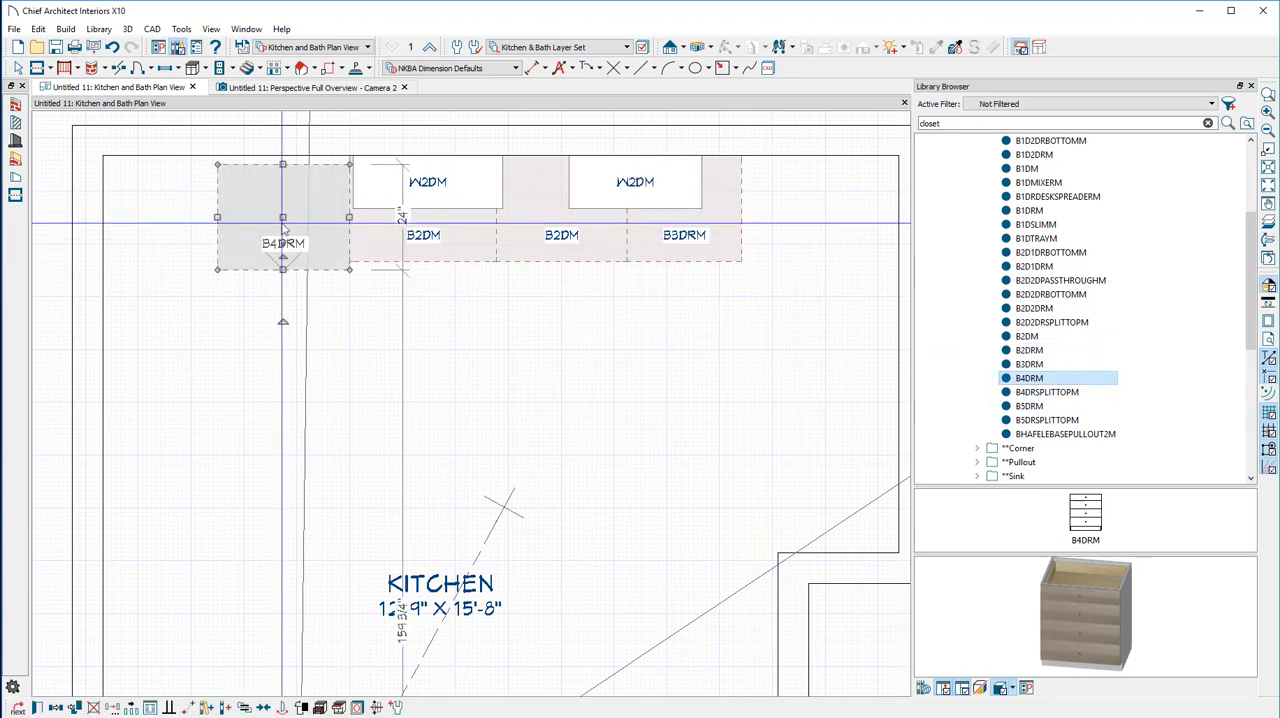
pyautogui.click(422, 200)
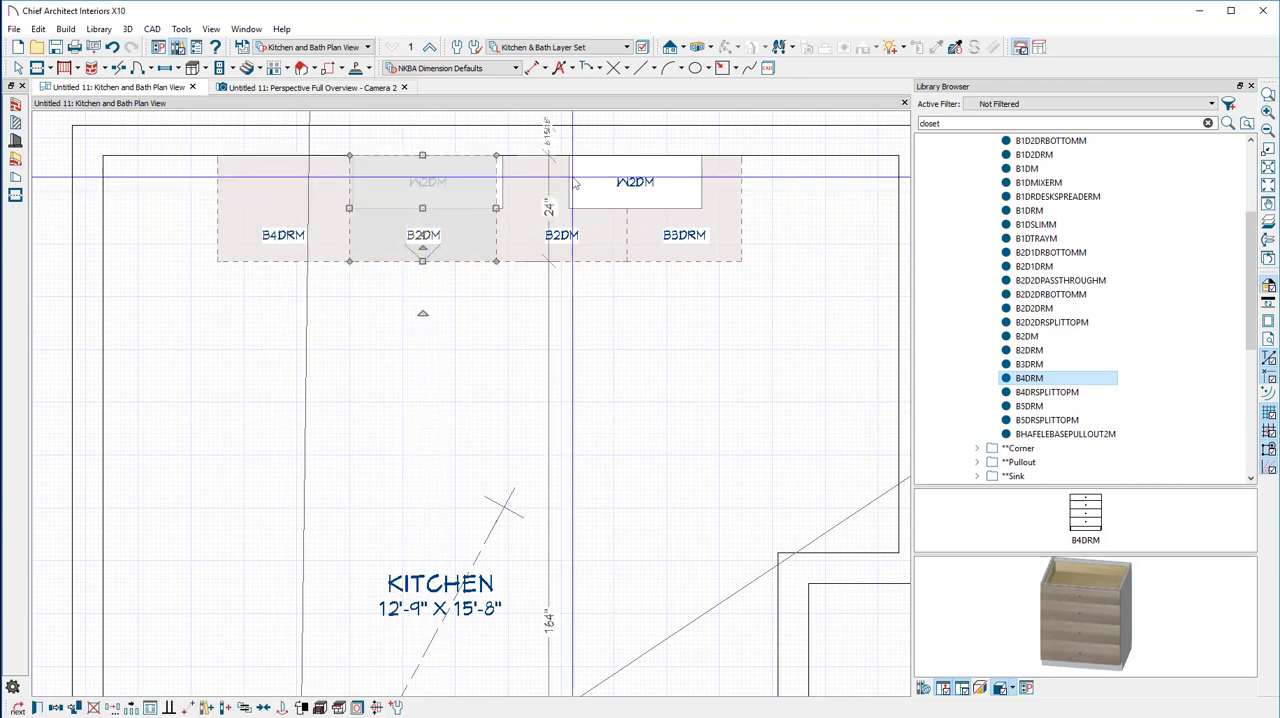
pyautogui.moveTo(422, 200); pyautogui.dragTo(692, 160)
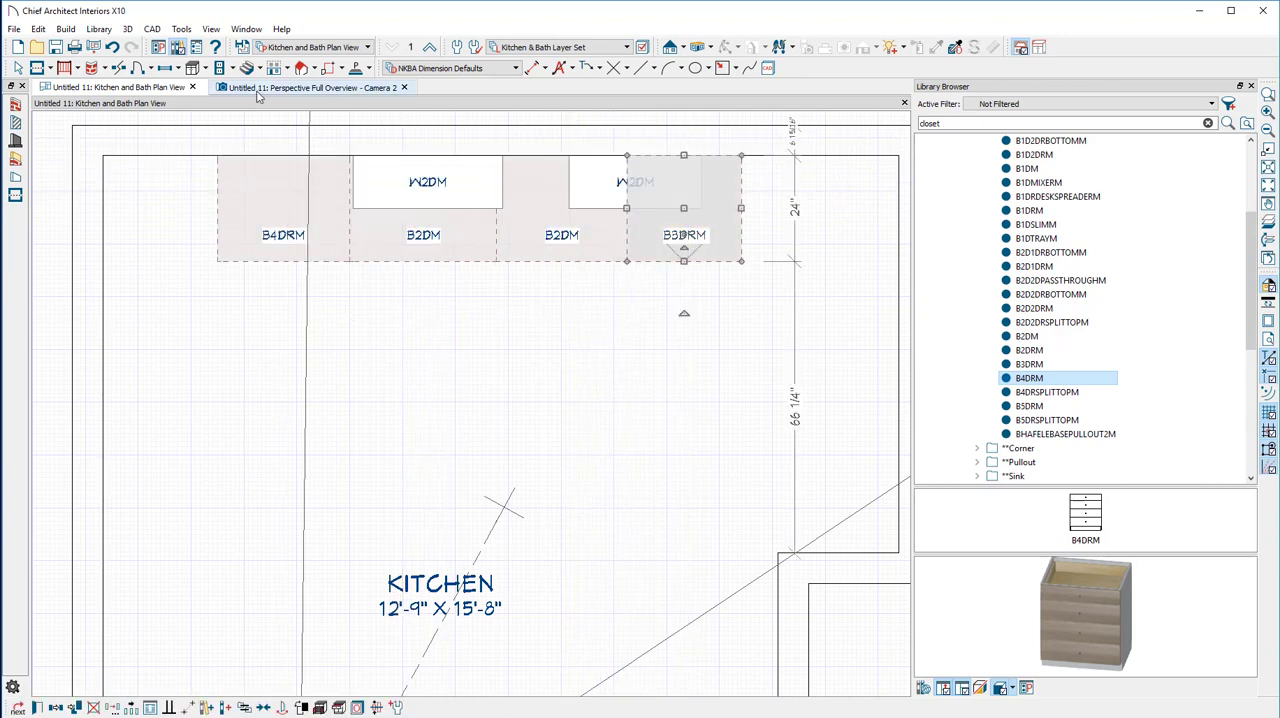
# In the perspective view, lower the left B2DM base cabinet to about 33 1/4" high and the right one to about 29 1/4"
pyautogui.click(256, 88)
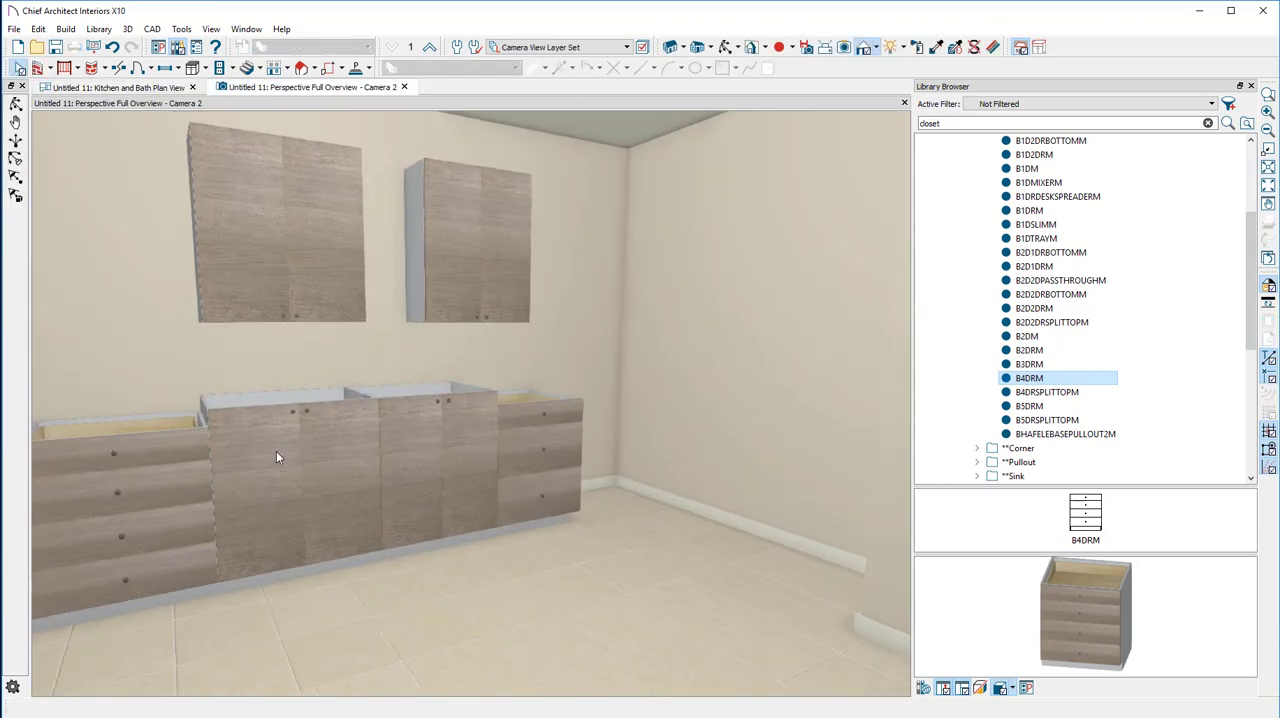
pyautogui.click(289, 407)
pyautogui.moveTo(297, 403); pyautogui.dragTo(300, 427)
pyautogui.click(426, 428)
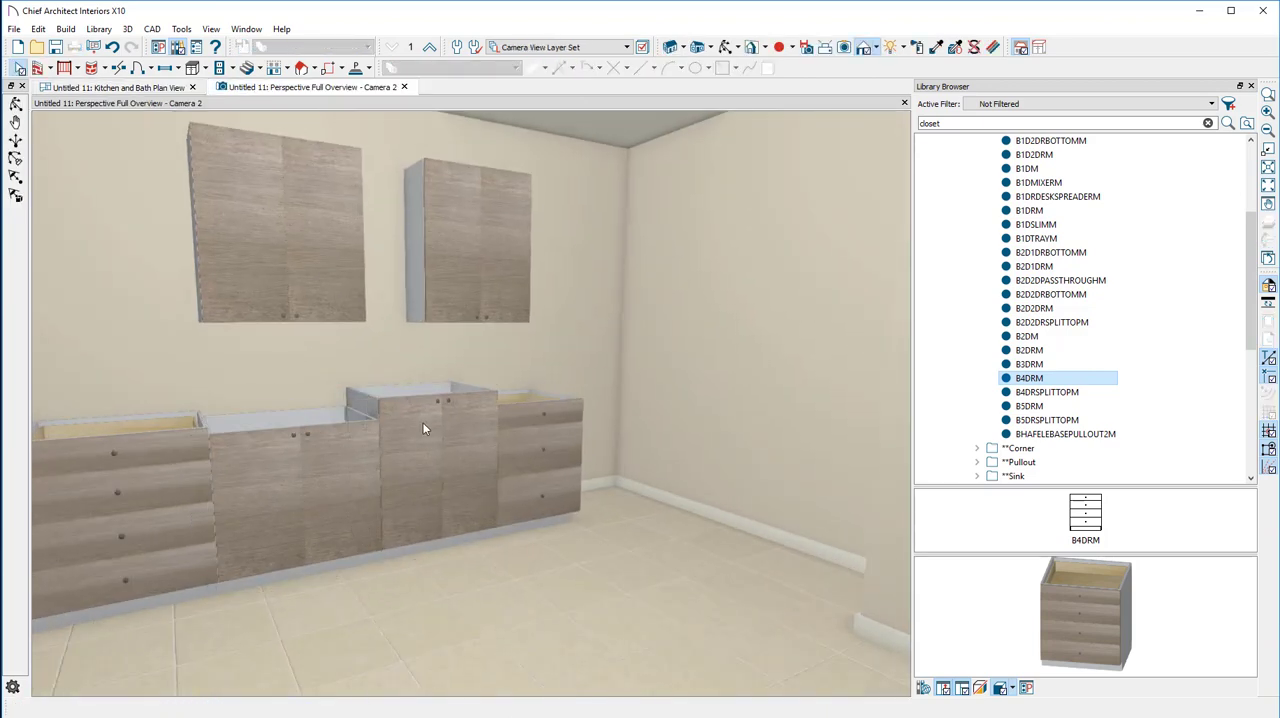
pyautogui.moveTo(438, 397); pyautogui.dragTo(378, 495)
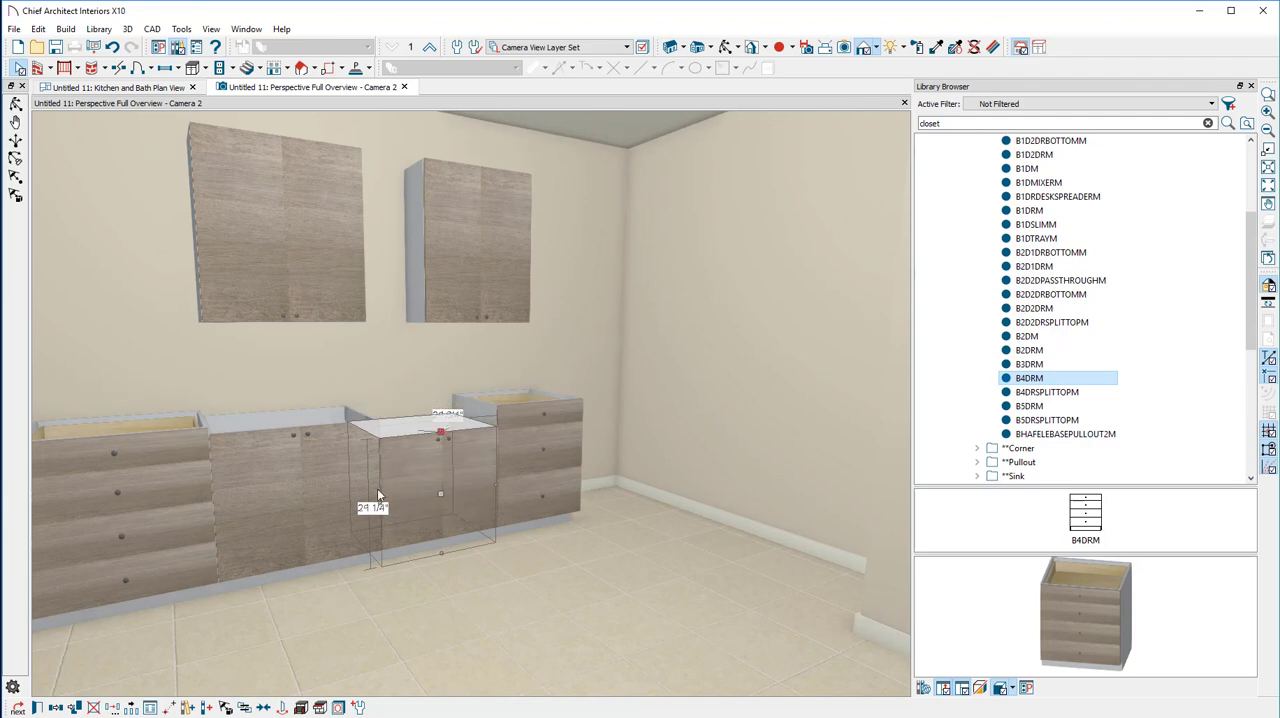
# Stretch the left W2DM wall cabinet downward freehand to about 58 3/4" high, ending just above the base cabinets
pyautogui.moveTo(266, 378); pyautogui.dragTo(552, 316, button='middle')
pyautogui.click(402, 246)
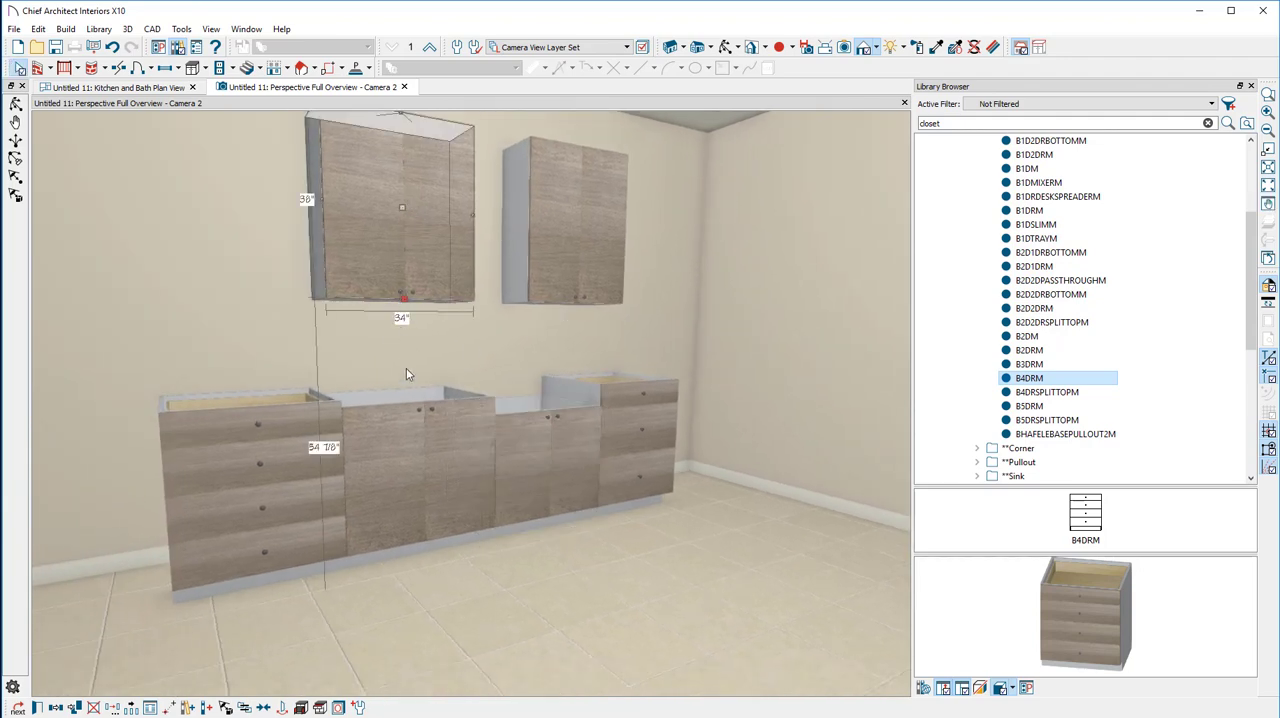
pyautogui.doubleClick(410, 305)
pyautogui.click(1192, 584)
pyautogui.moveTo(401, 298); pyautogui.dragTo(402, 412)
pyautogui.scroll(4, 402, 412)
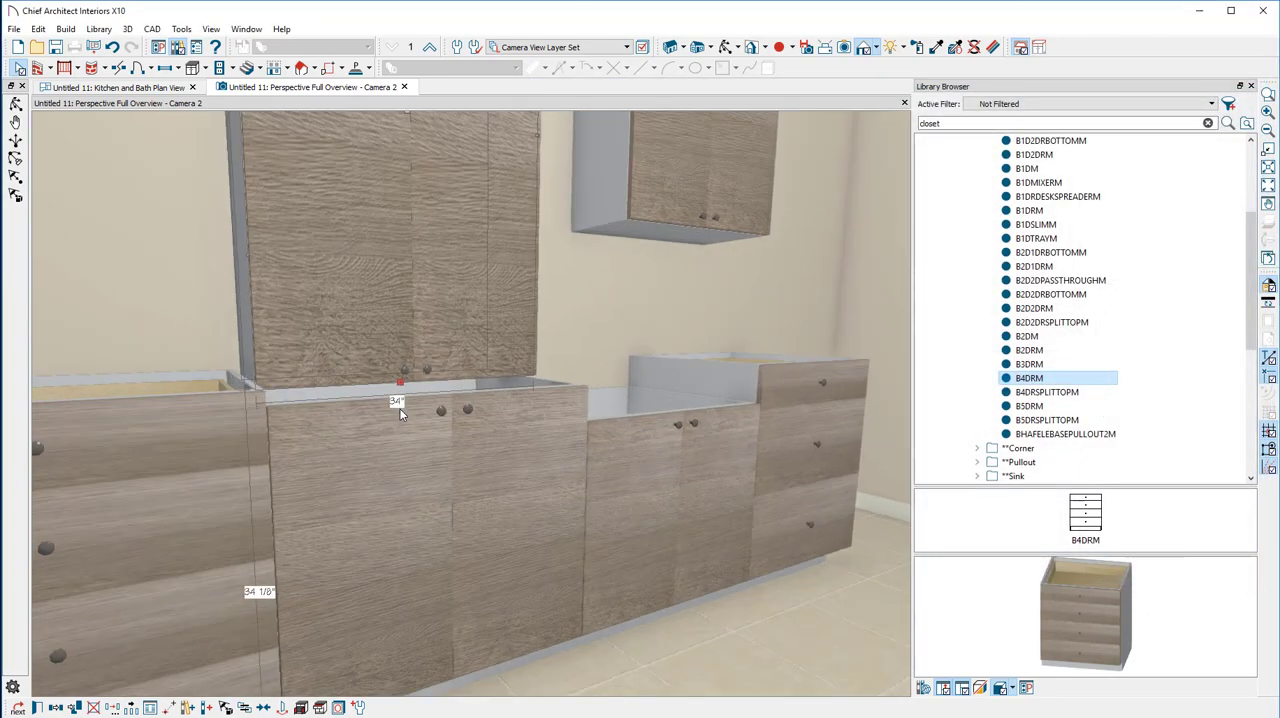
pyautogui.scroll(-5, 400, 414)
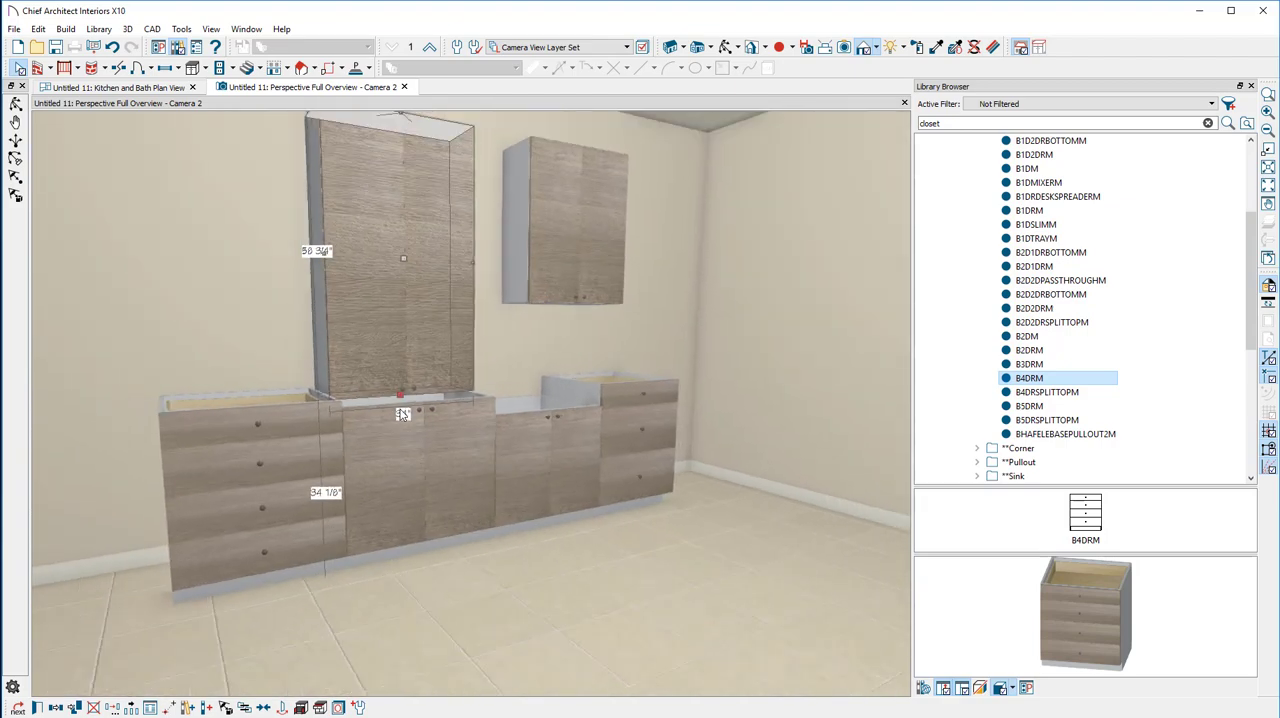
pyautogui.click(571, 227)
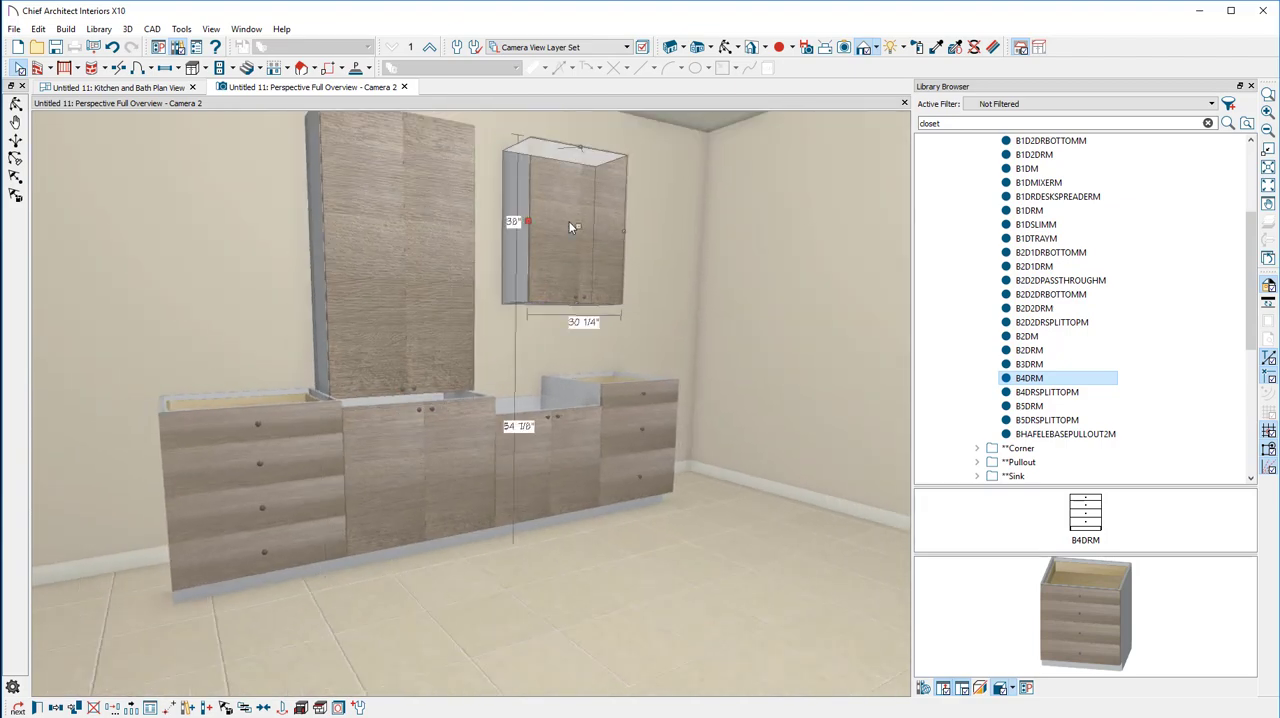
# Place a BFILLER2PCHORIZM base filler on the back wall left of the B4DRM cabinet in plan, and check it in perspective
pyautogui.click(120, 88)
pyautogui.scroll(-3, 555, 303)
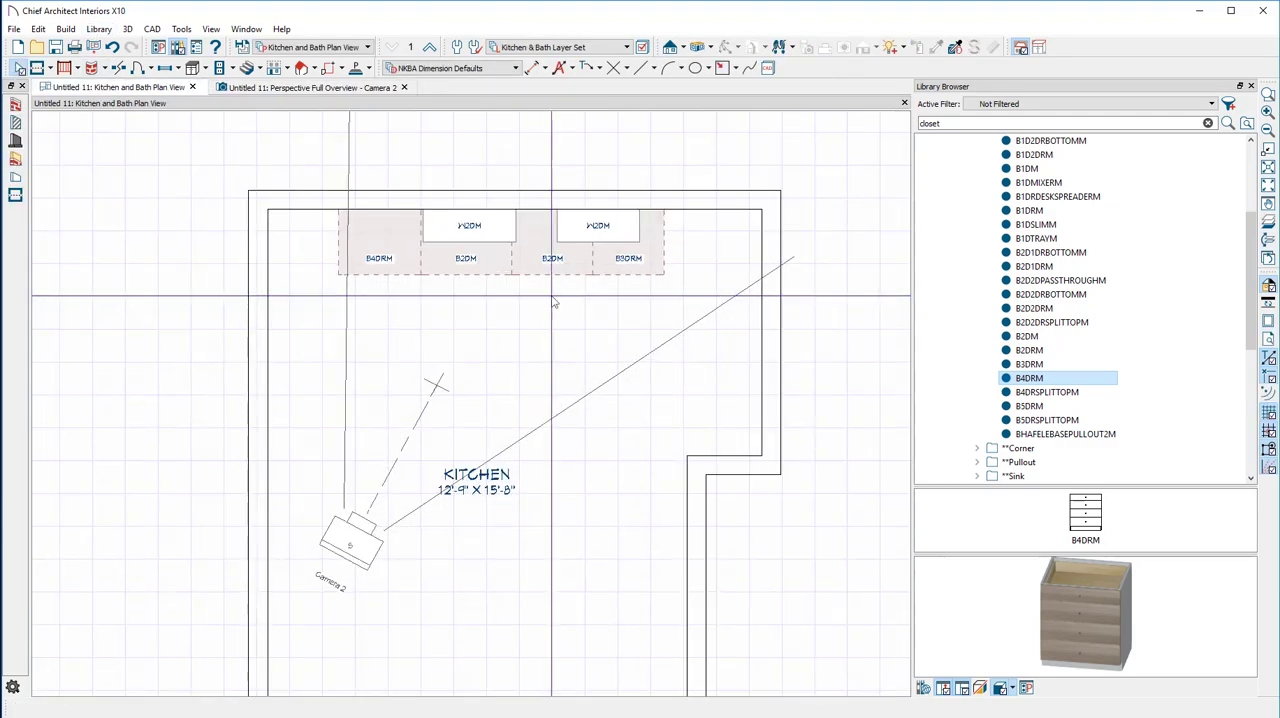
pyautogui.scroll(3, 1060, 350)
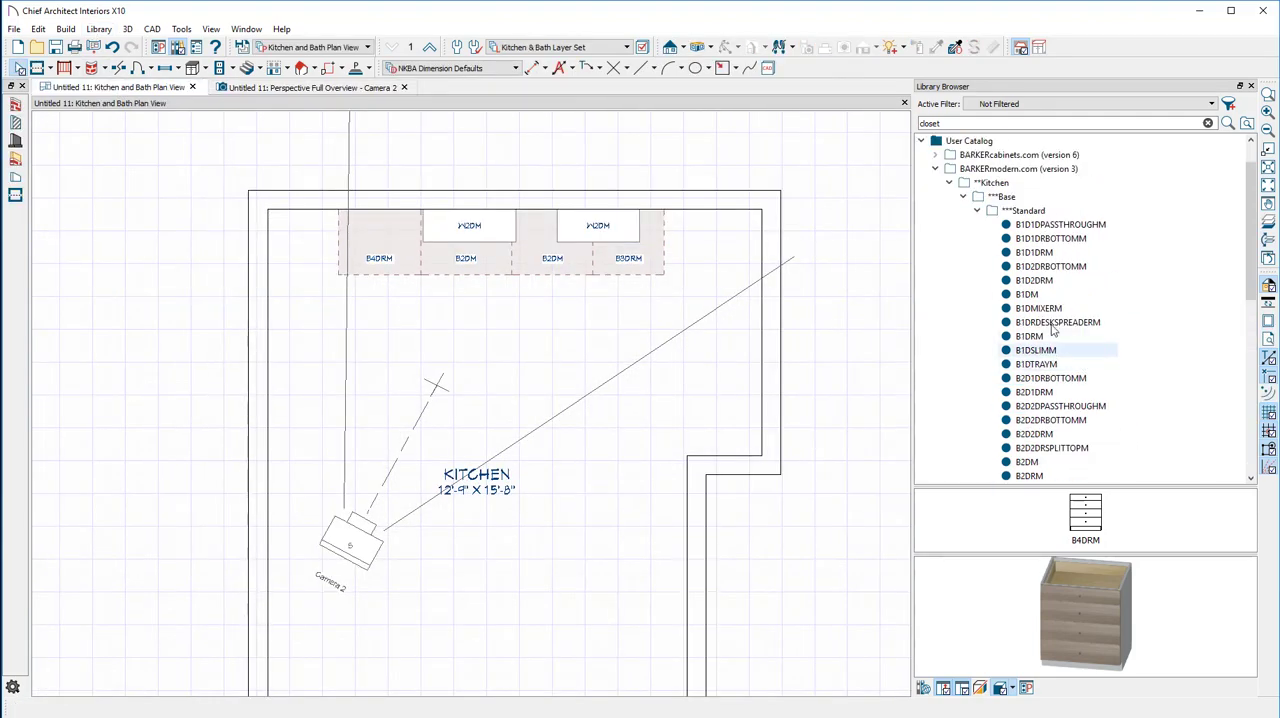
pyautogui.click(977, 212)
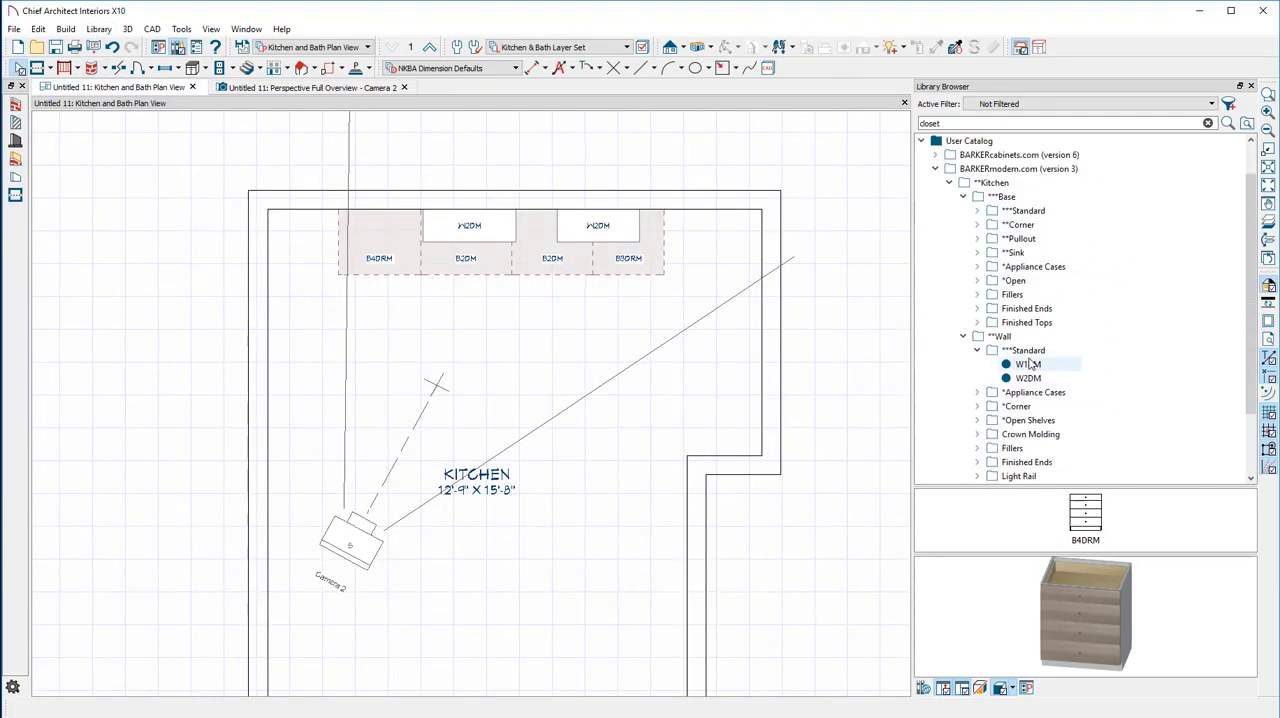
pyautogui.doubleClick(1020, 294)
pyautogui.click(1045, 310)
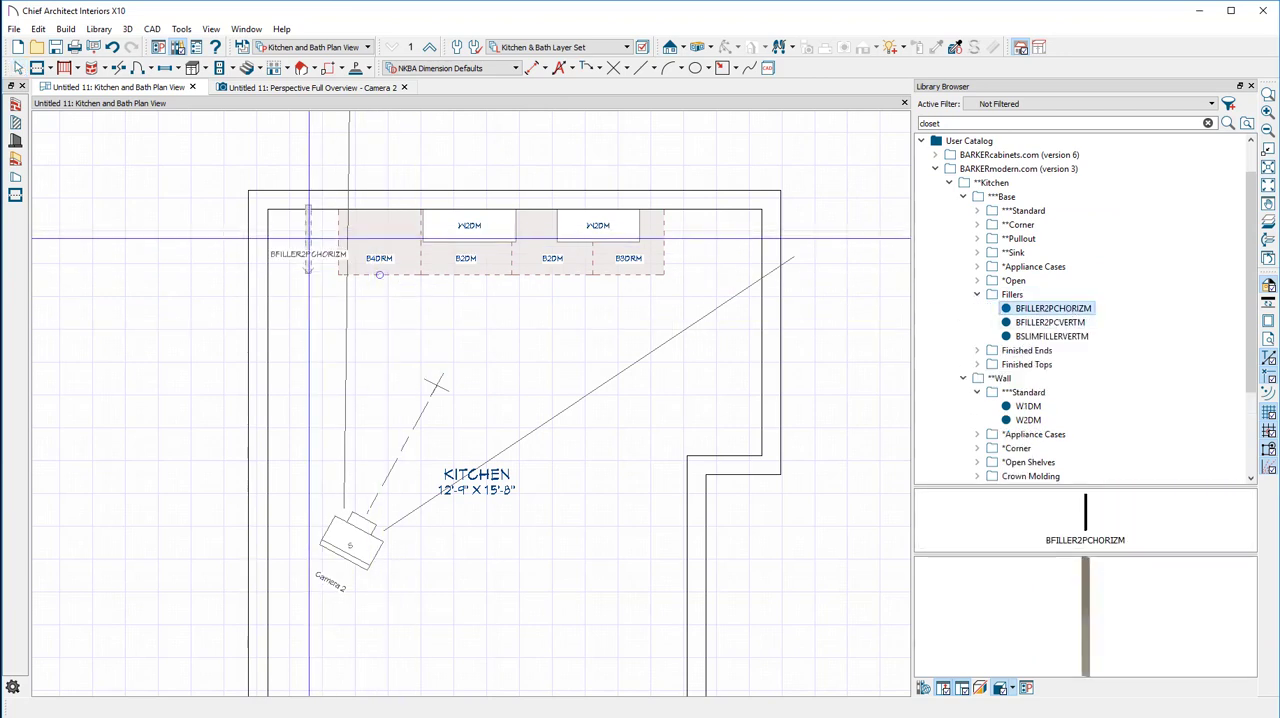
pyautogui.scroll(2, 372, 242)
pyautogui.click(300, 87)
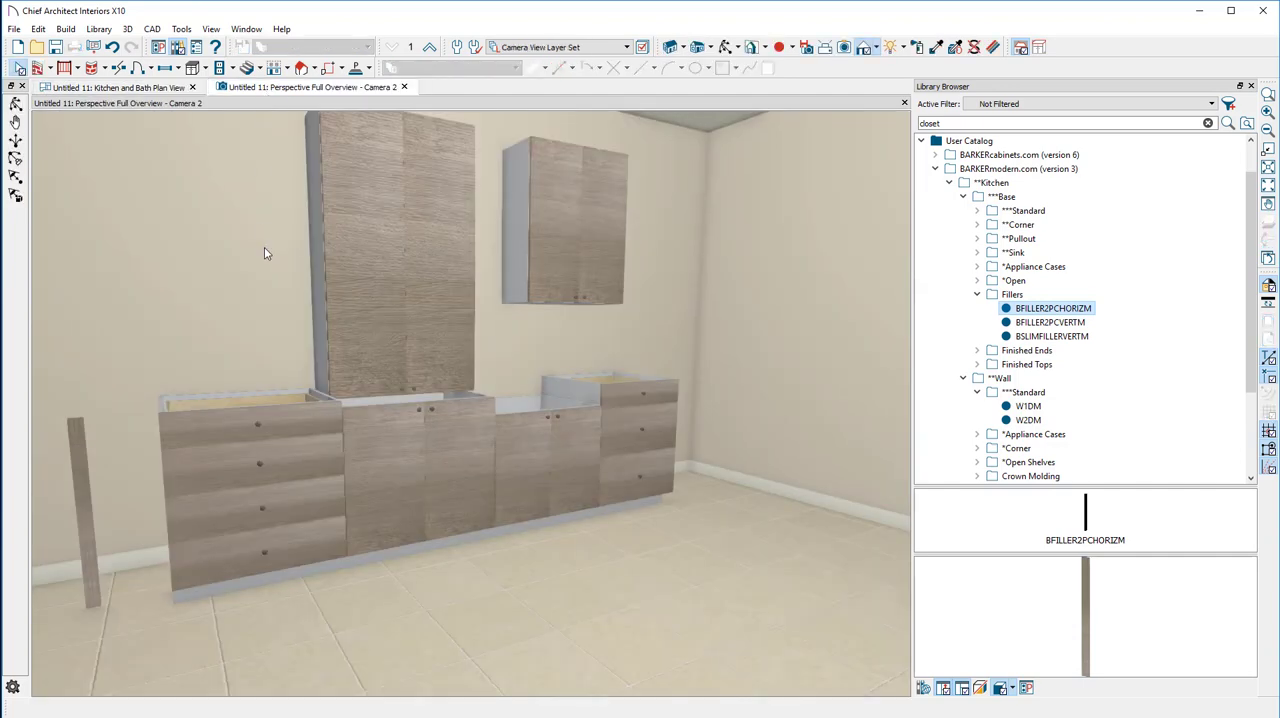
# Place a cabinet schedule in the empty area right of the kitchen in the plan view
pyautogui.click(90, 89)
pyautogui.scroll(3, 434, 229)
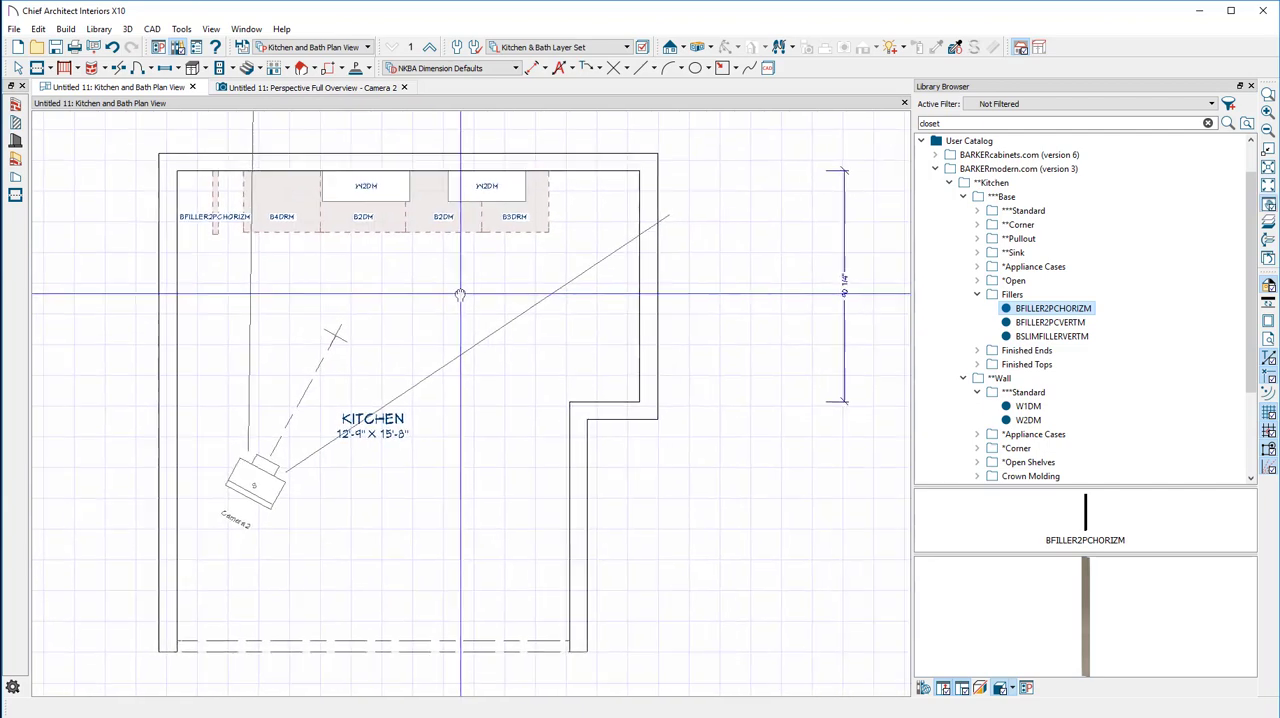
pyautogui.moveTo(434, 229)
pyautogui.mouseDown(button='middle')
pyautogui.moveTo(557, 104)
pyautogui.moveTo(149, 180)
pyautogui.mouseUp(button='middle')
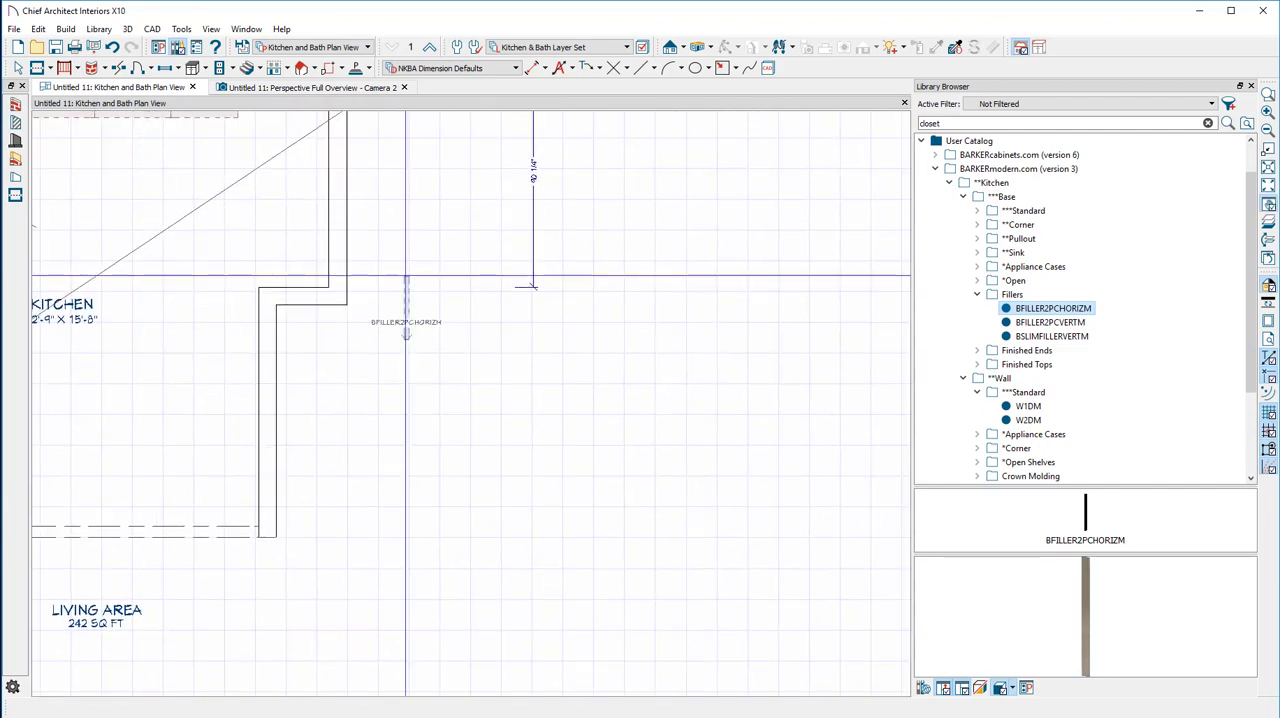
pyautogui.click(181, 29)
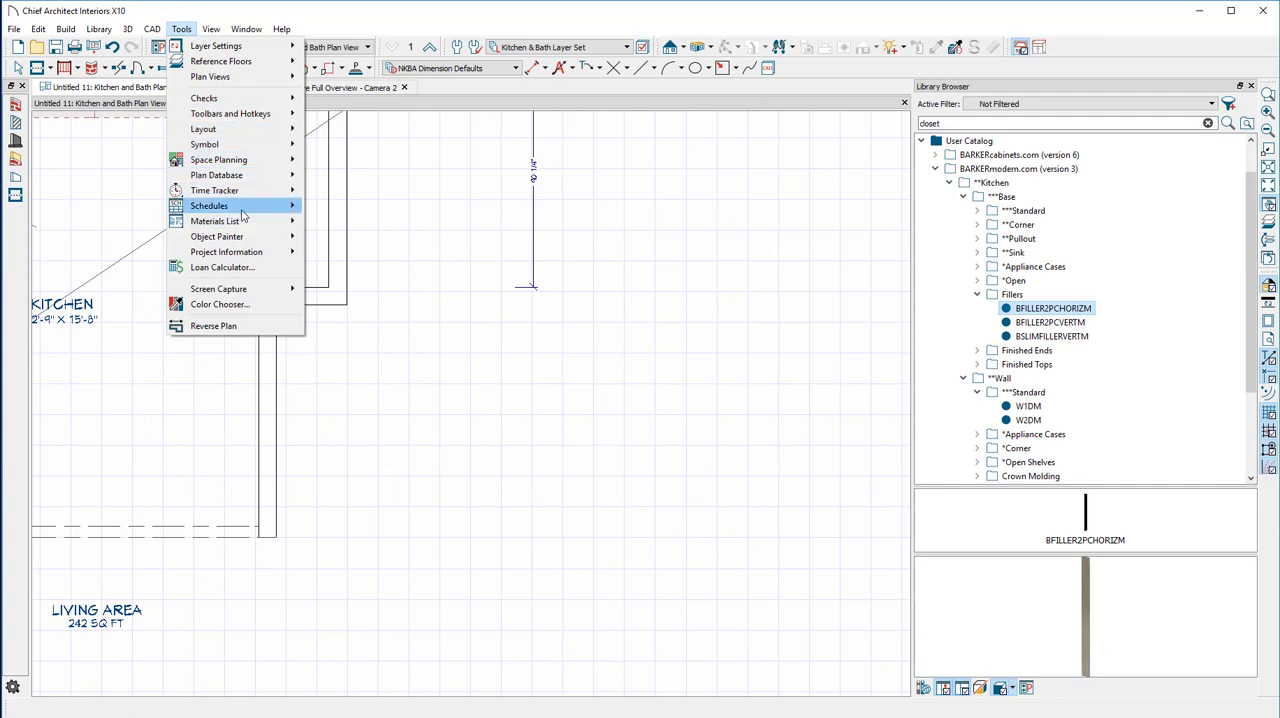
pyautogui.moveTo(241, 214)
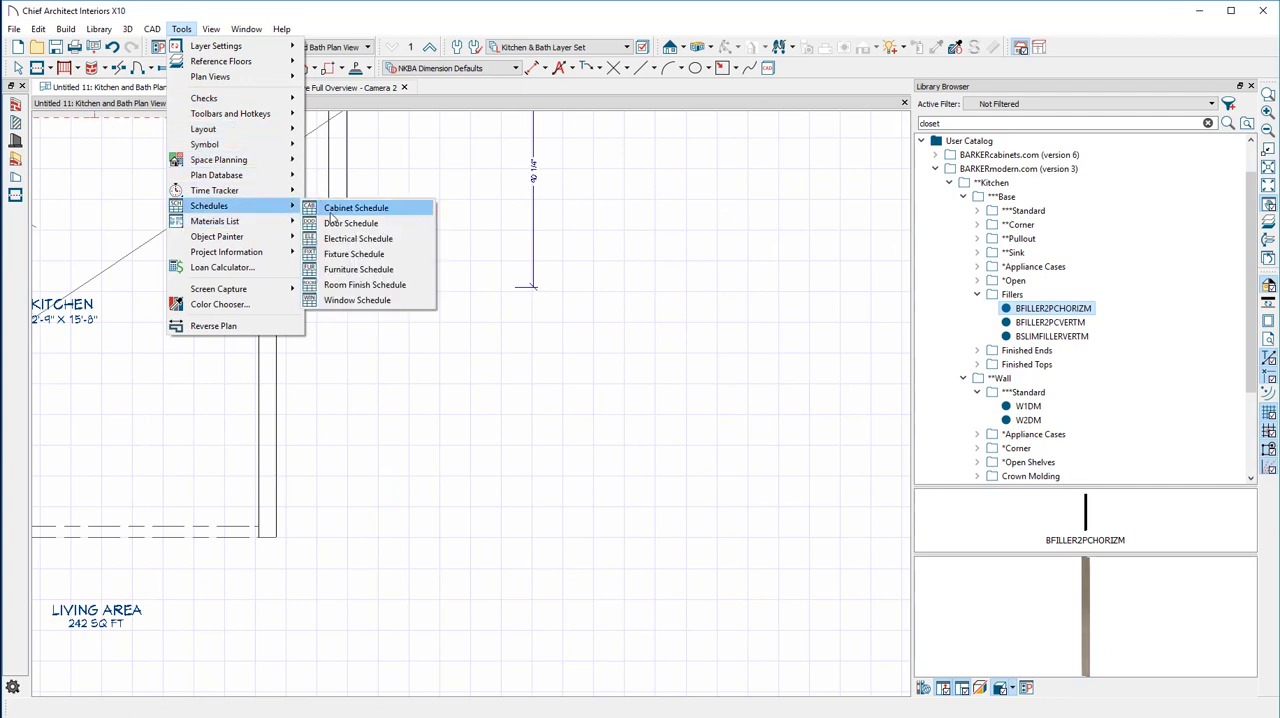
pyautogui.click(350, 210)
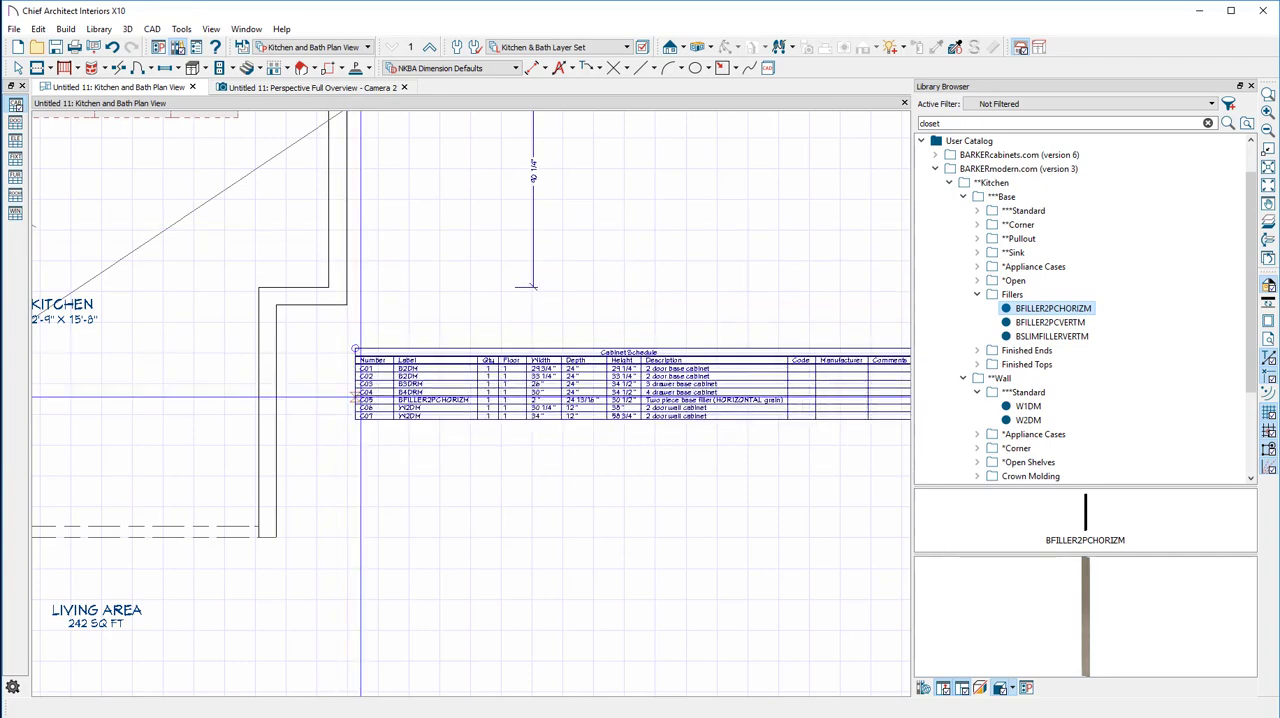
pyautogui.click(355, 348)
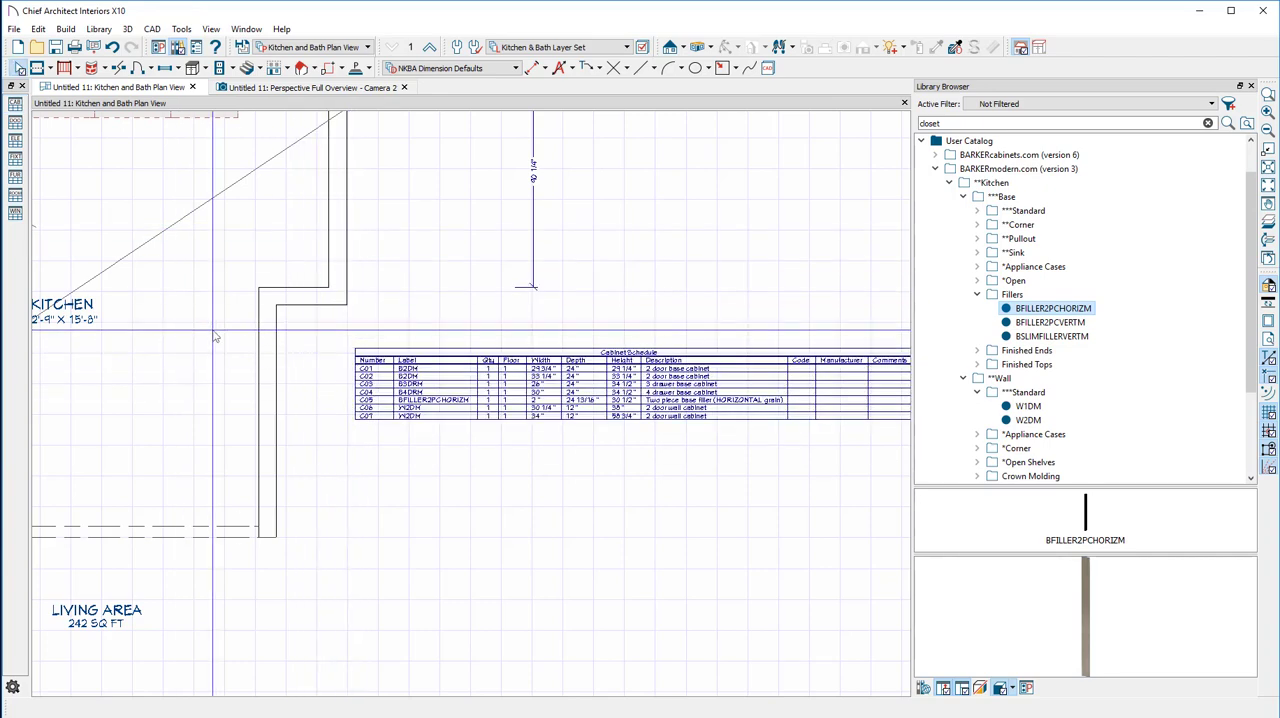
# Examine the cabinet schedule's labels, quantities, widths, depths, heights and descriptions for each placed cabinet and filler
pyautogui.moveTo(260, 316); pyautogui.dragTo(366, 313, button='middle')
pyautogui.scroll(1, 582, 404)
pyautogui.scroll(2, 582, 404)
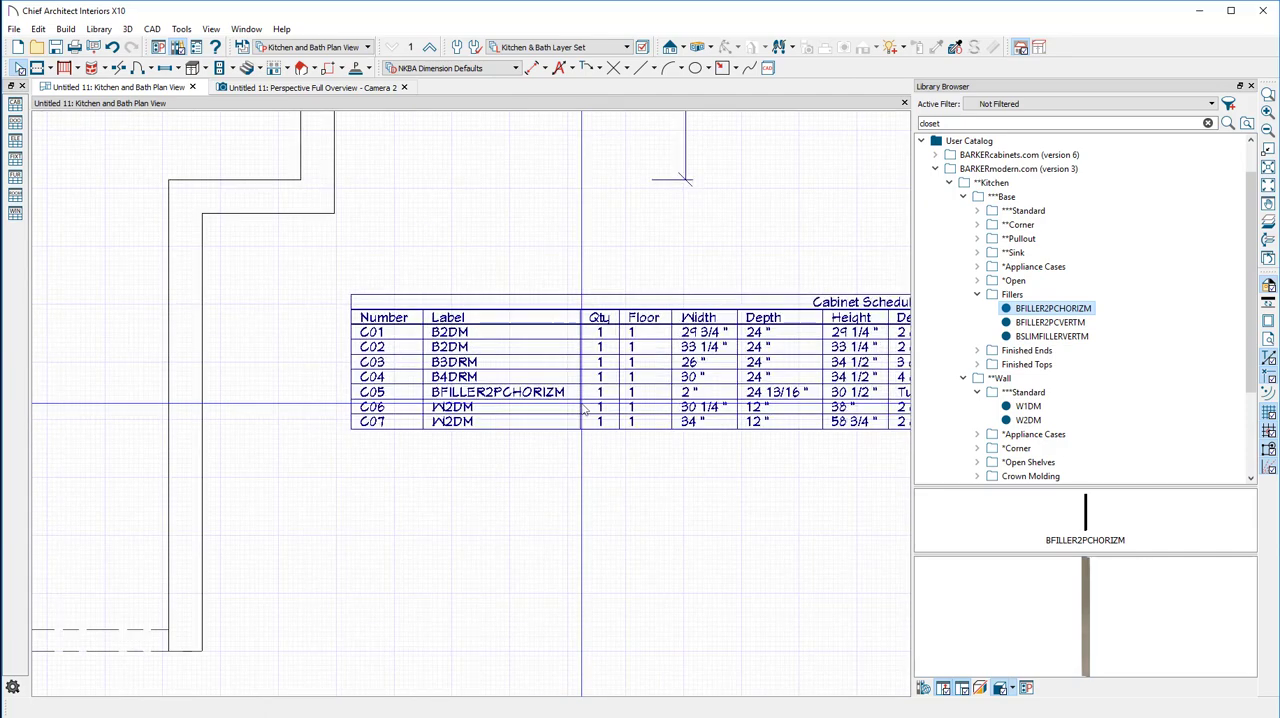
pyautogui.moveTo(586, 400); pyautogui.dragTo(355, 392, button='middle')
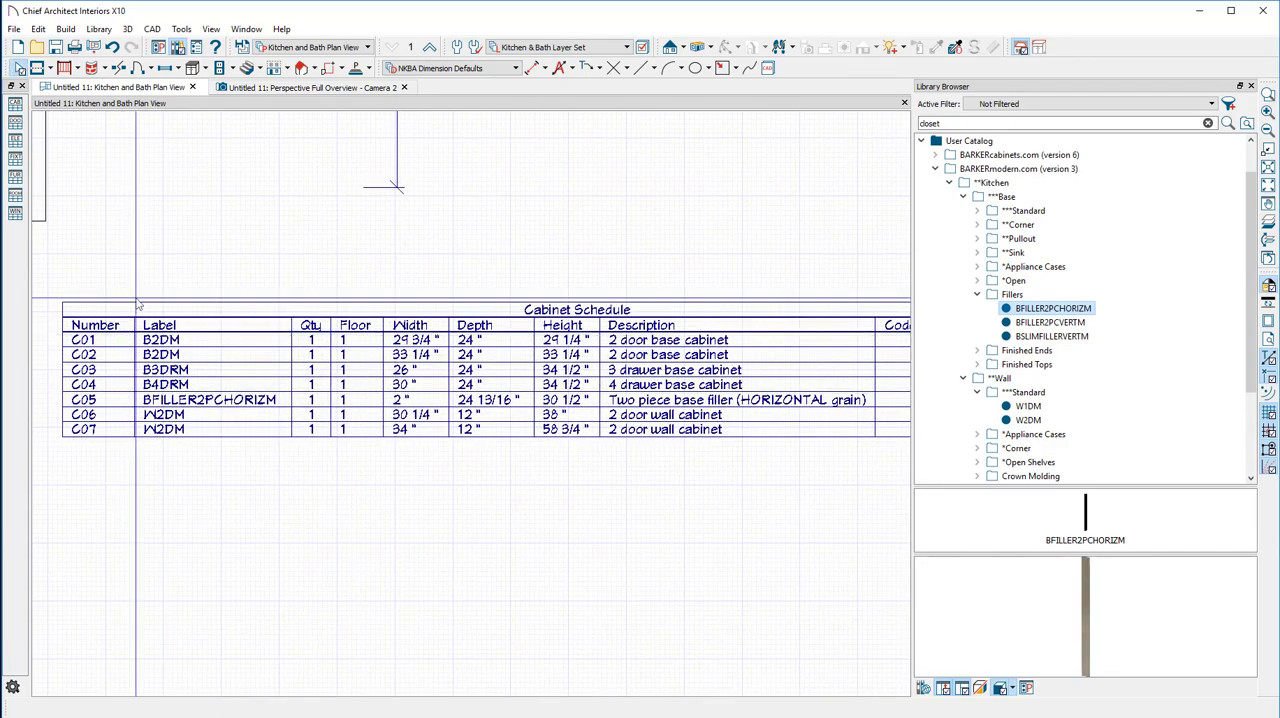
pyautogui.scroll(-5, 304, 320)
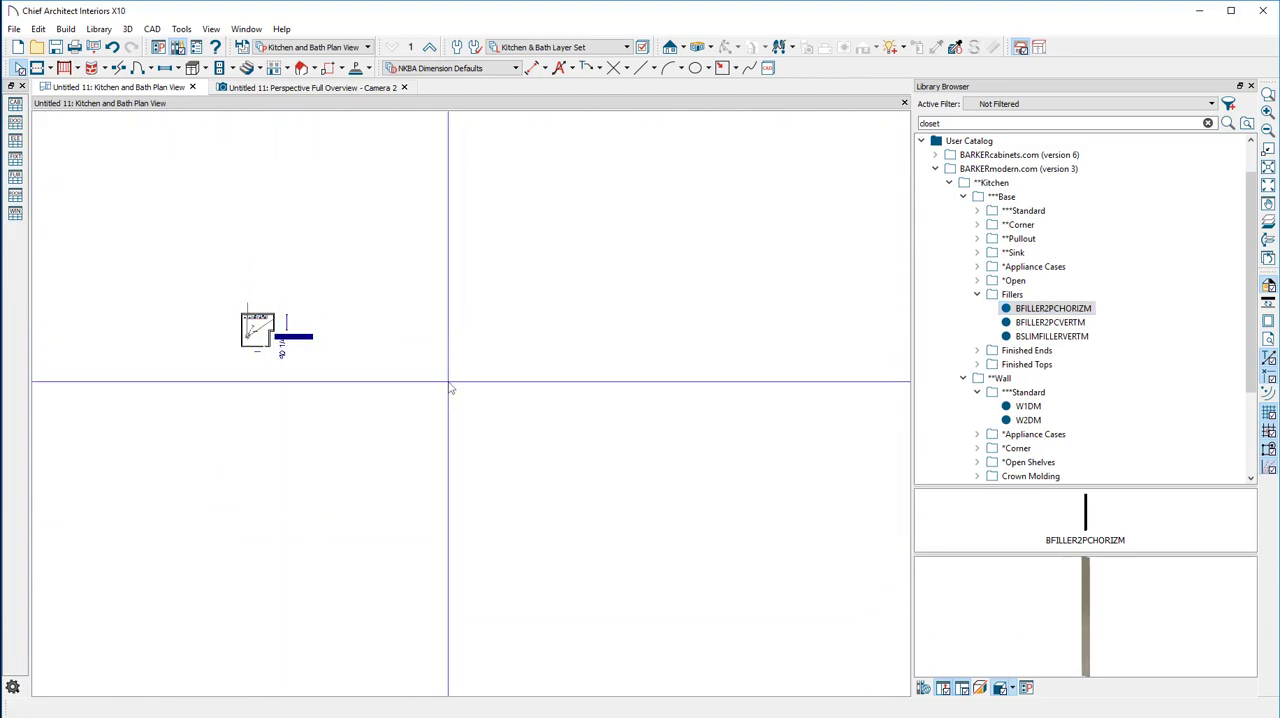
pyautogui.scroll(5, 278, 331)
pyautogui.scroll(7, 349, 403)
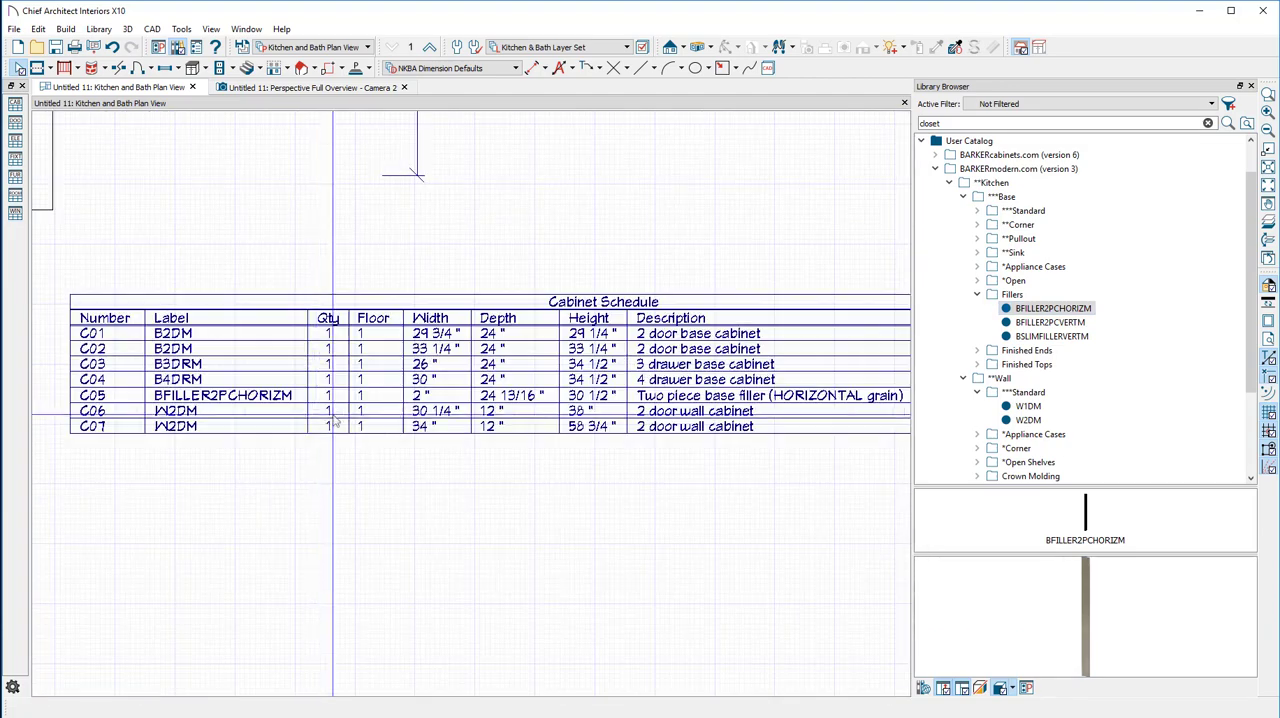
pyautogui.scroll(-2, 281, 427)
pyautogui.moveTo(240, 406); pyautogui.dragTo(238, 359, button='middle')
pyautogui.scroll(4, 393, 345)
pyautogui.scroll(-1, 380, 348)
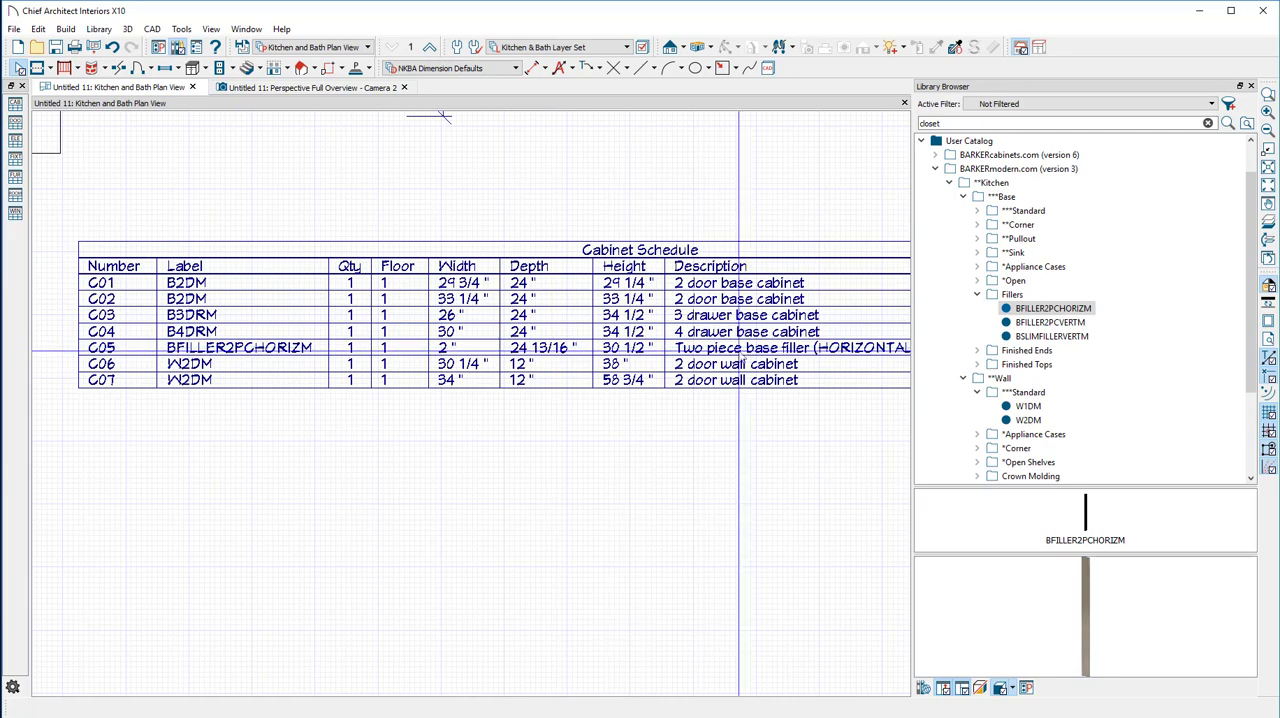
pyautogui.moveTo(739, 351); pyautogui.dragTo(521, 351, button='middle')
pyautogui.scroll(-1, 698, 347)
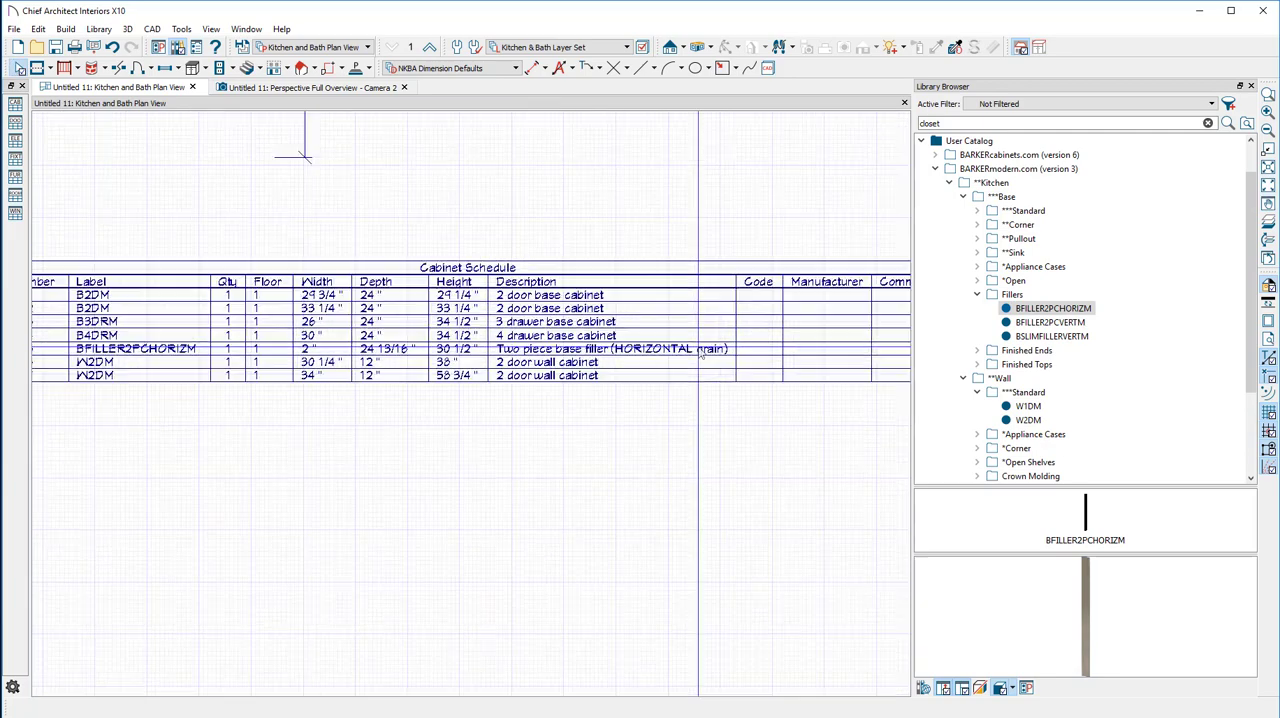
pyautogui.scroll(1, 699, 352)
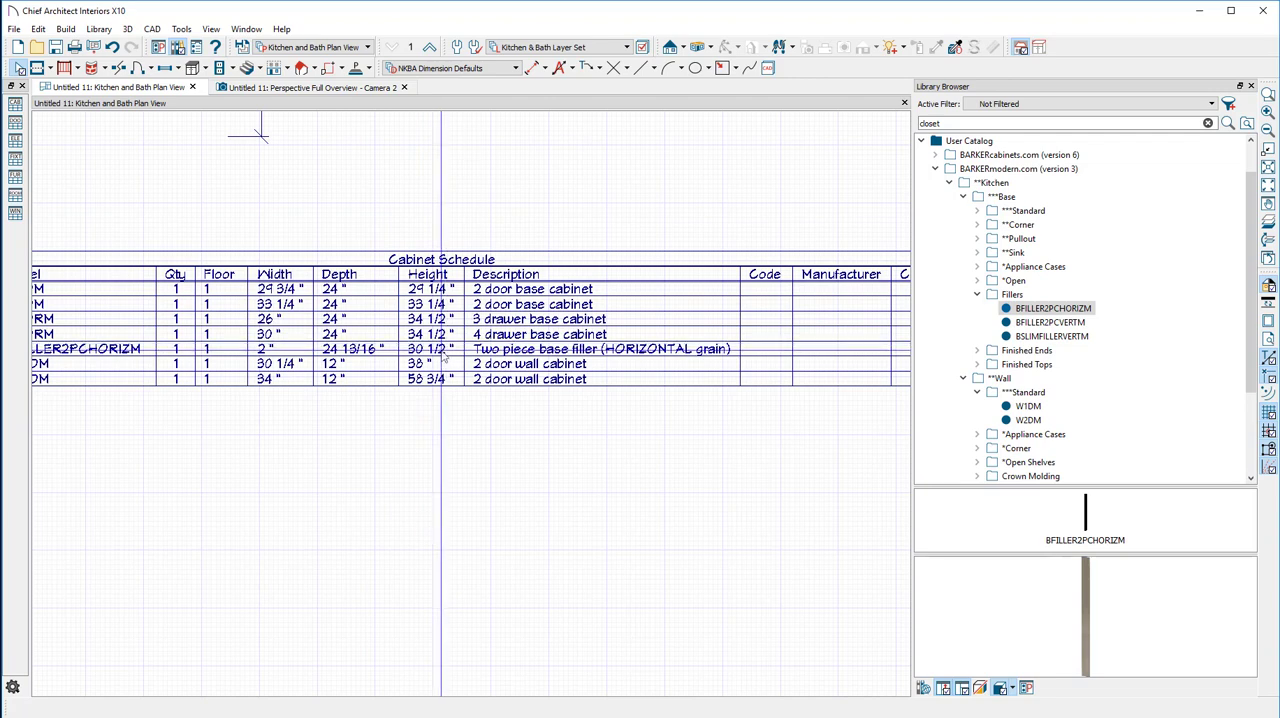
# Switch to the Barker Modern website in the browser and open the standard kitchen base cabinets category
pyautogui.hotkey('ctrl', 'Tab')
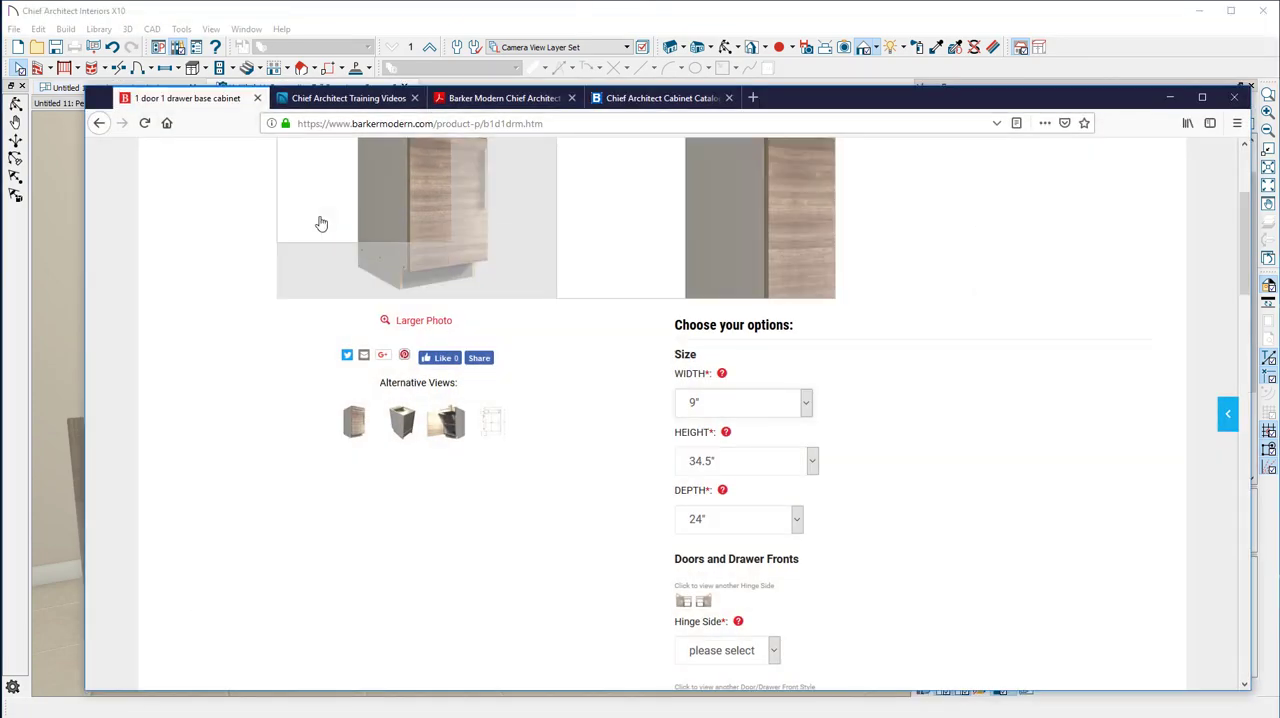
pyautogui.scroll(3, 314, 316)
pyautogui.moveTo(450, 190)
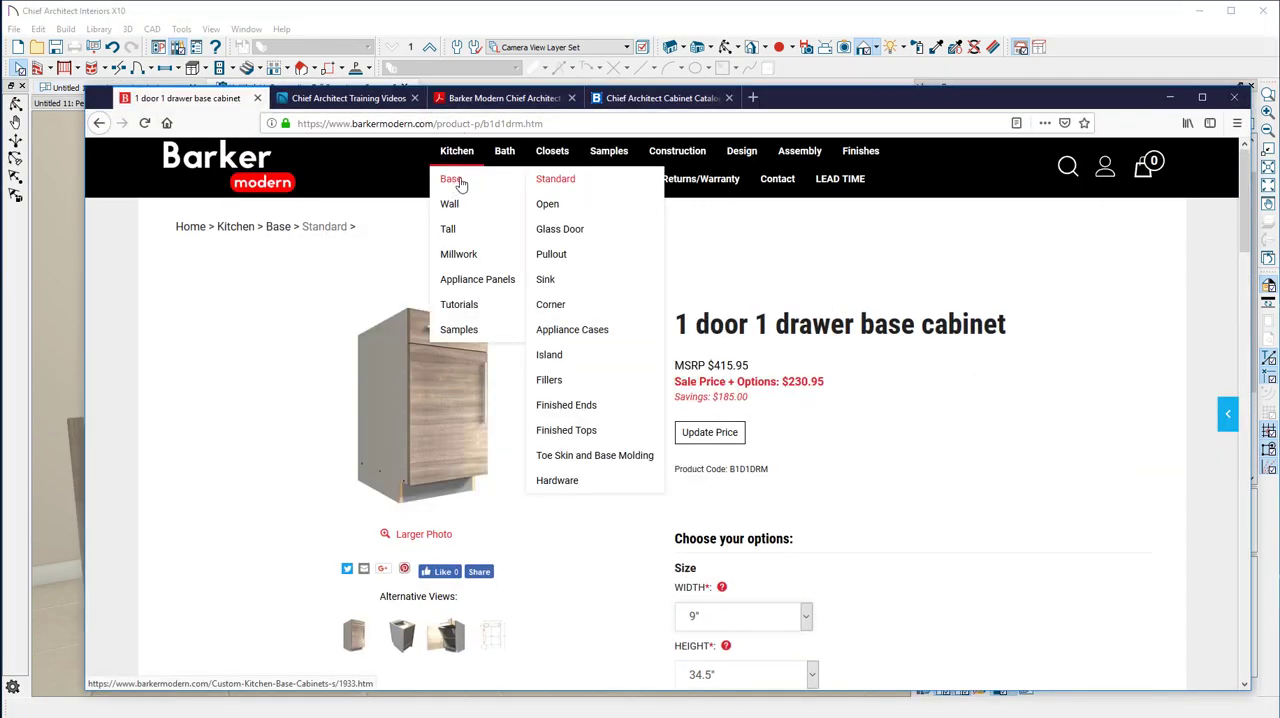
pyautogui.click(560, 179)
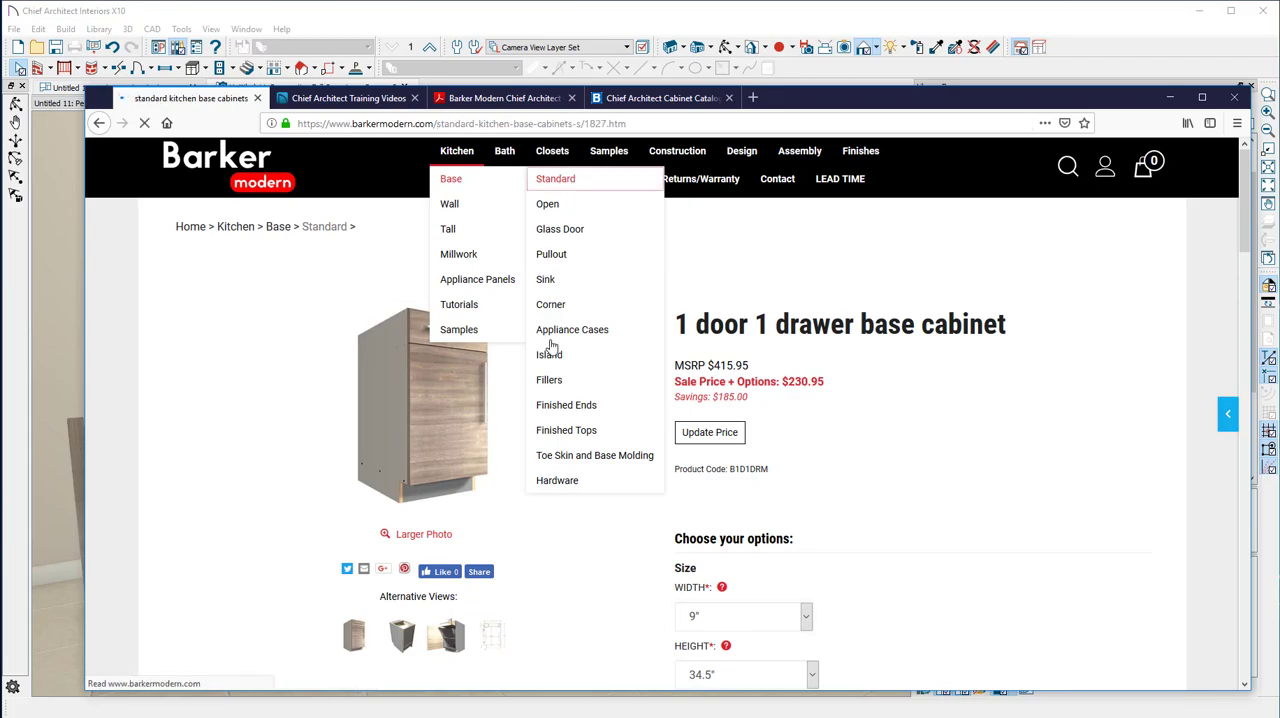
# Look through the standard kitchen base cabinets and open the standard kitchen wall cabinets category to view its products
pyautogui.scroll(-10, 557, 350)
pyautogui.scroll(-8, 557, 350)
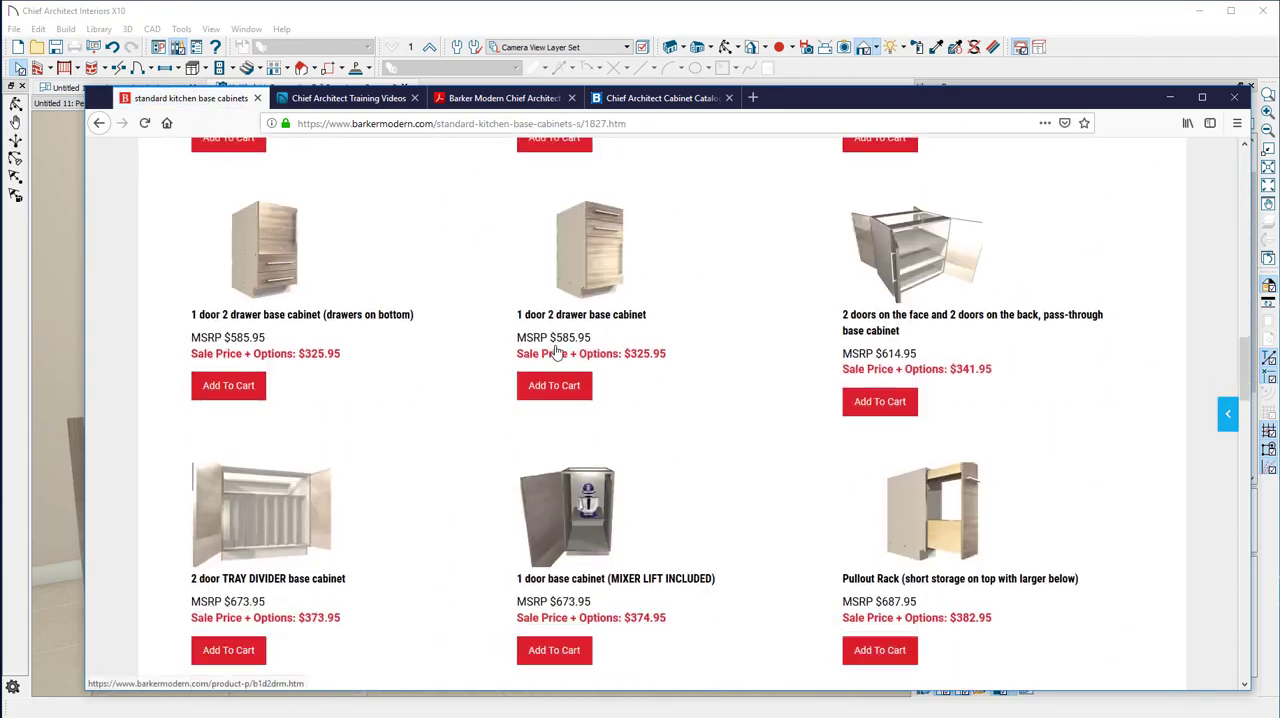
pyautogui.scroll(8, 557, 352)
pyautogui.scroll(10, 557, 350)
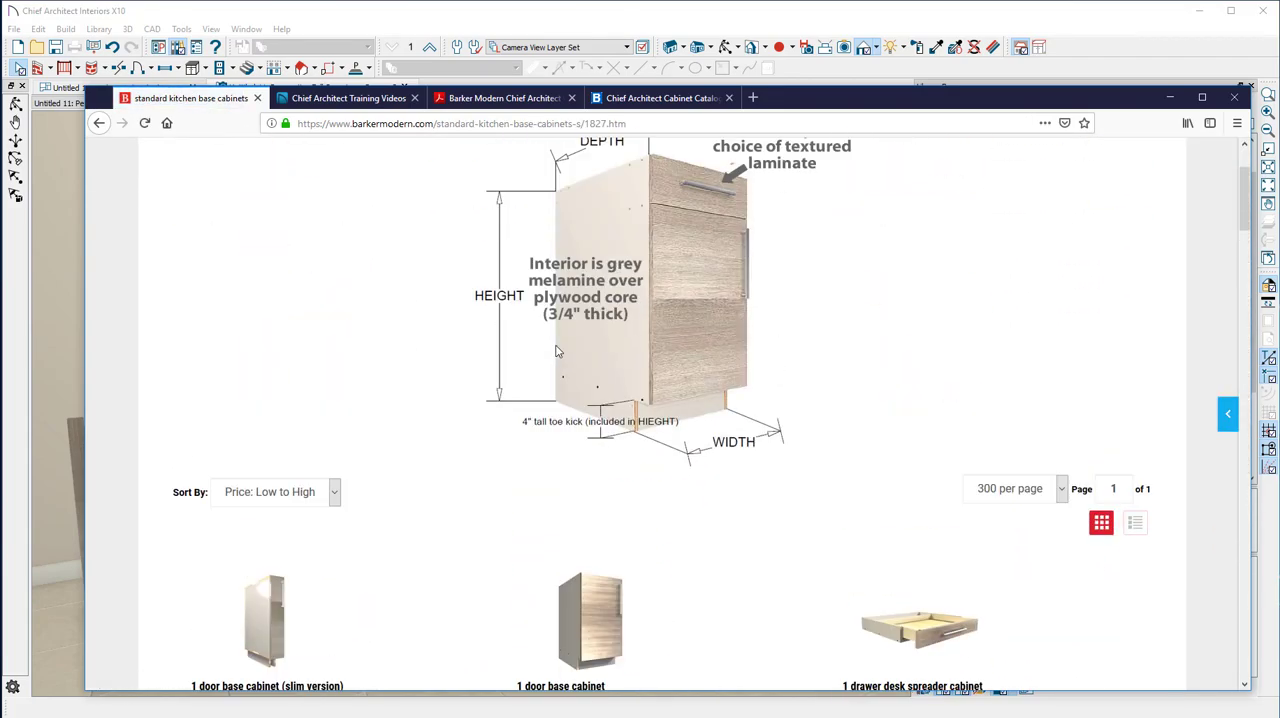
pyautogui.moveTo(455, 214)
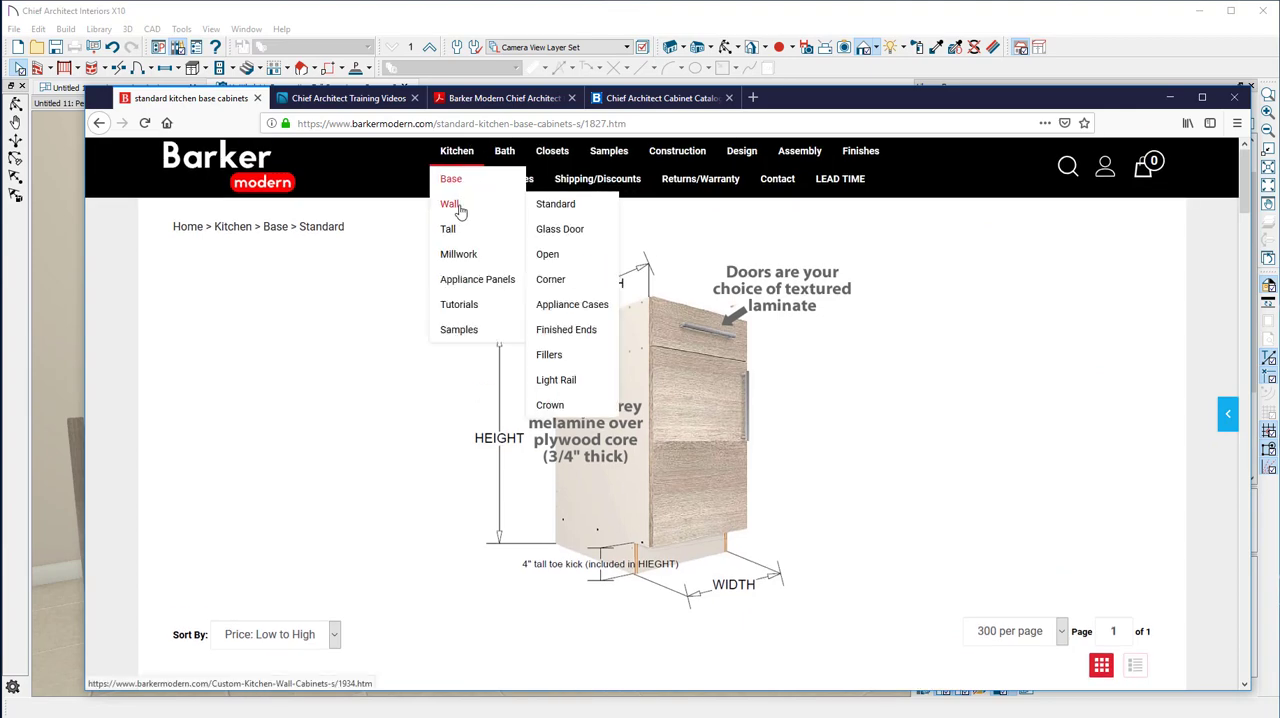
pyautogui.click(570, 215)
pyautogui.scroll(-10, 494, 395)
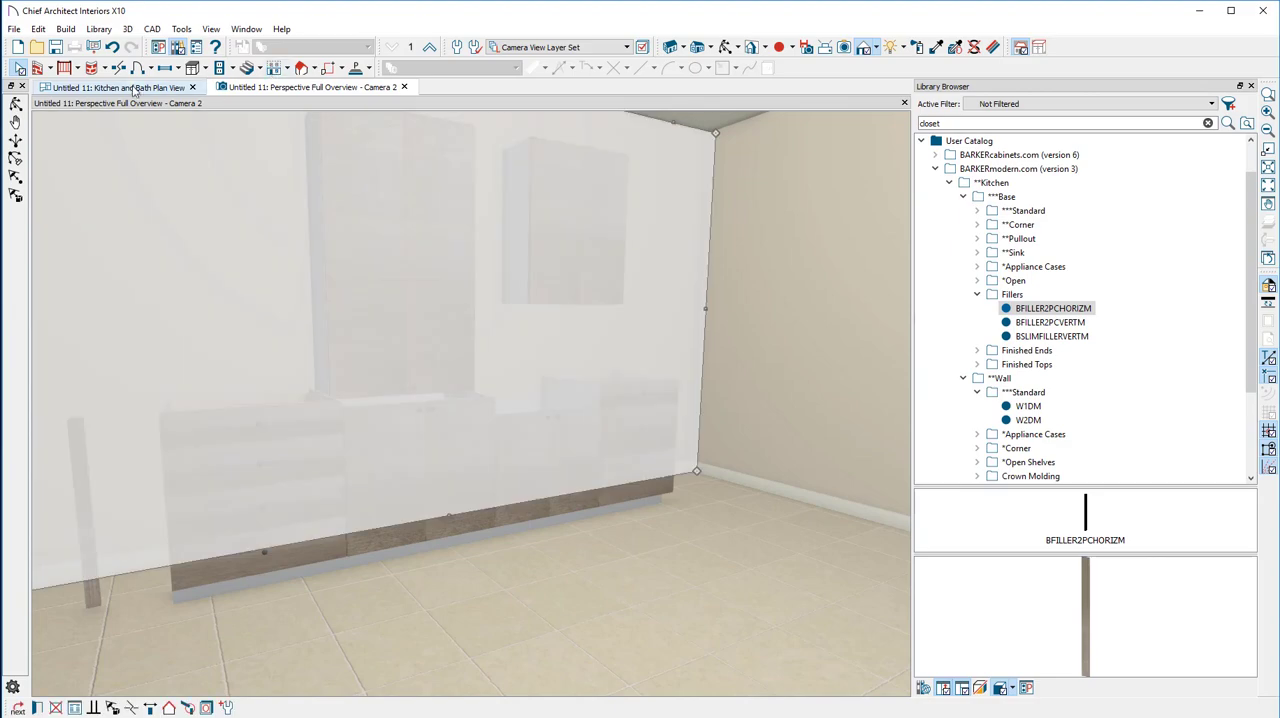
# Switch back to the Chief Architect plan view and examine the cabinet schedule alongside the numbered cabinets in the kitchen
pyautogui.scroll(-2, 582, 342)
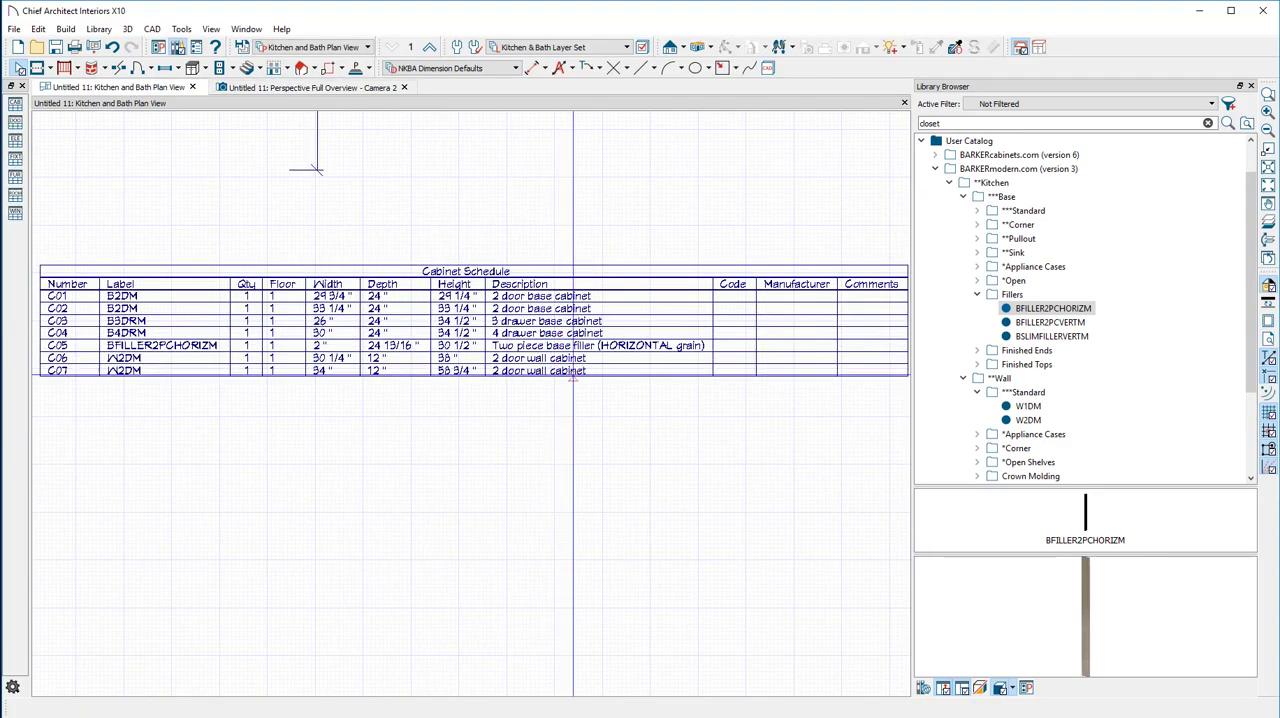
pyautogui.scroll(-3, 466, 401)
pyautogui.scroll(2, 466, 401)
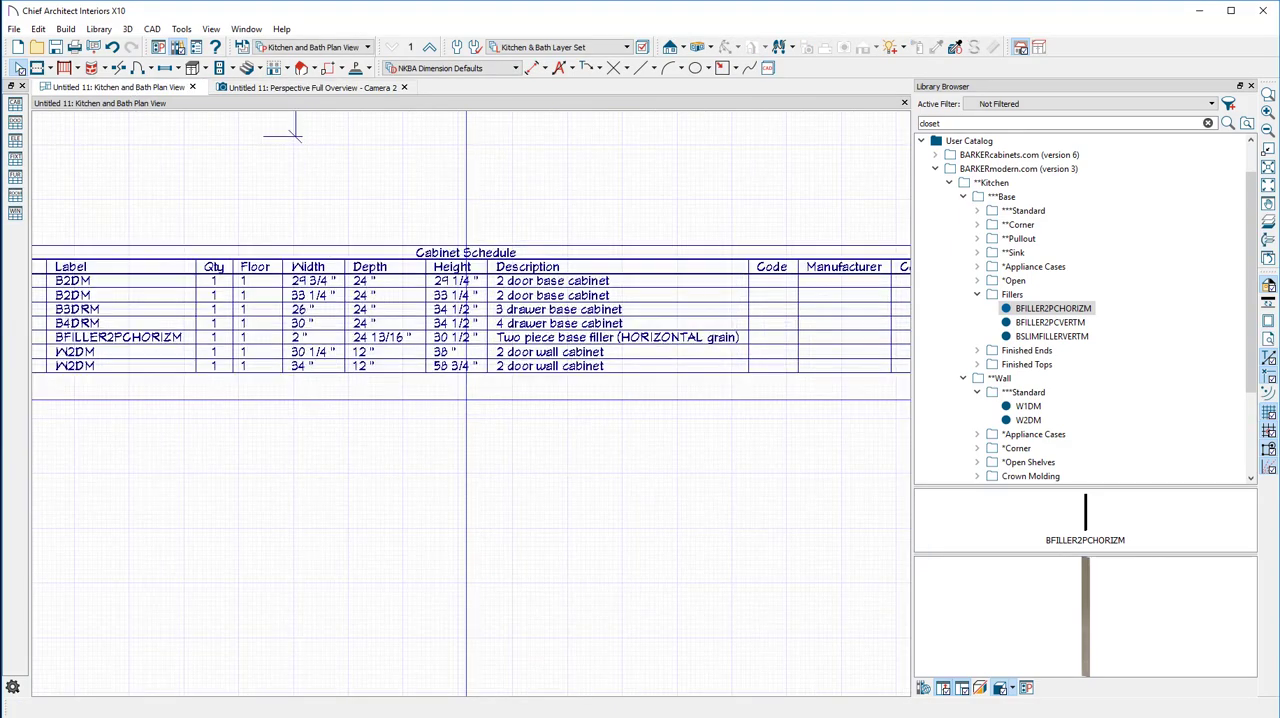
pyautogui.moveTo(466, 401); pyautogui.dragTo(582, 400, button='middle')
pyautogui.scroll(-2, 580, 401)
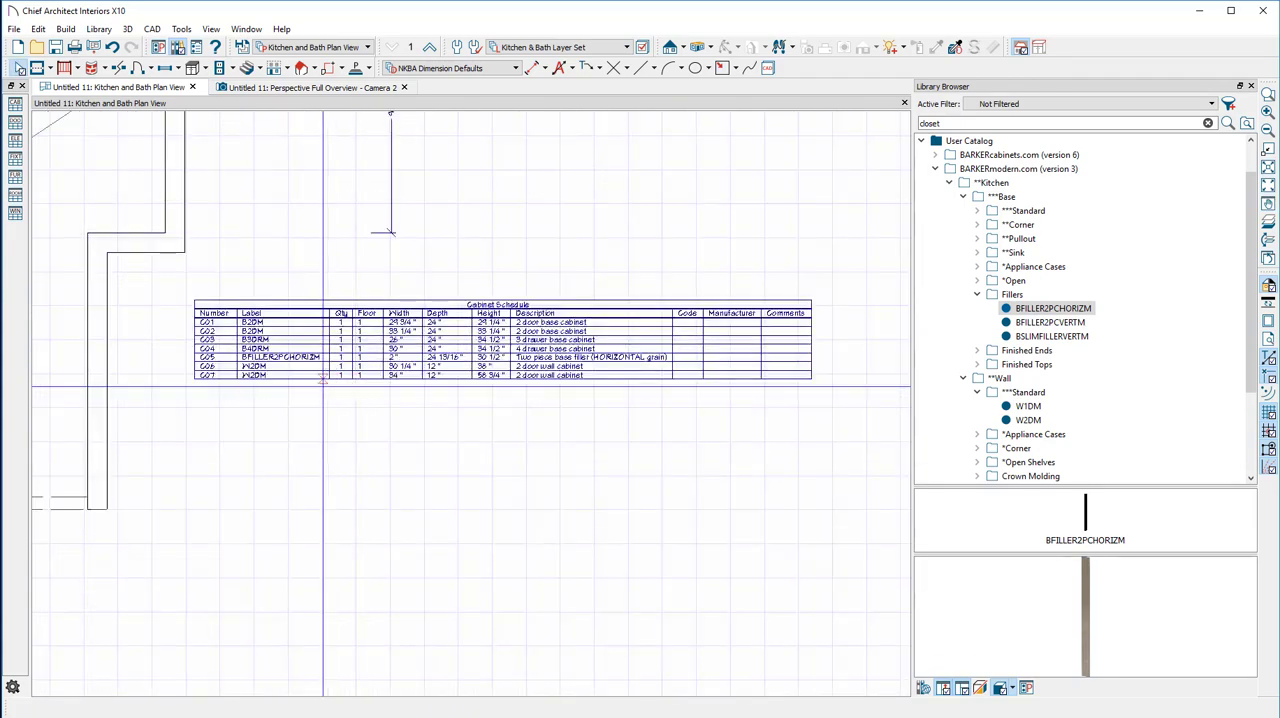
pyautogui.moveTo(285, 376); pyautogui.dragTo(718, 557, button='middle')
pyautogui.scroll(1, 718, 557)
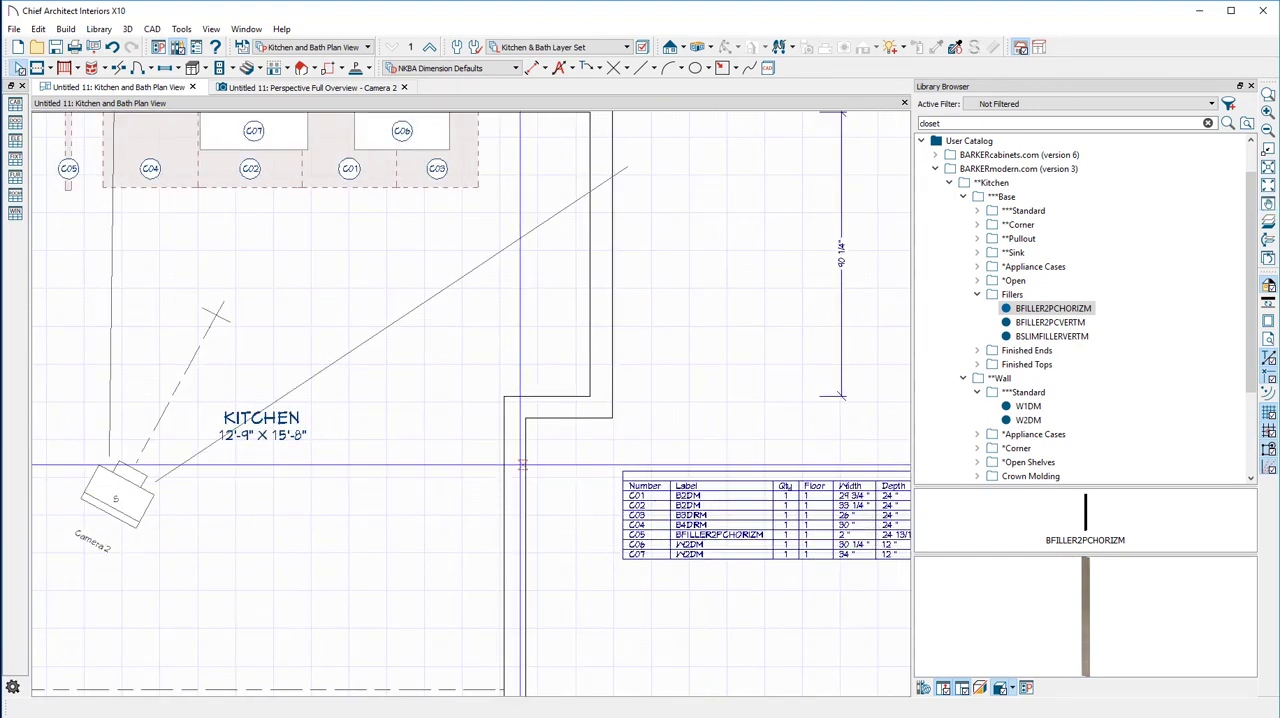
pyautogui.scroll(-2, 459, 388)
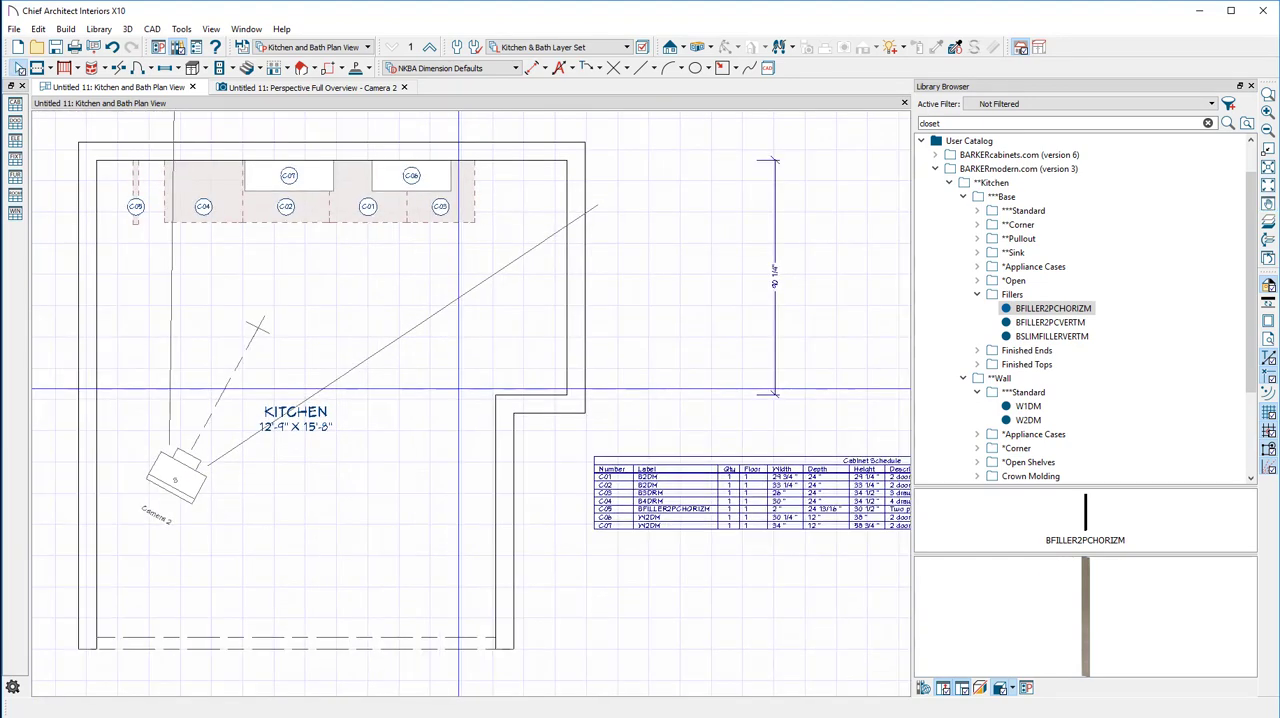